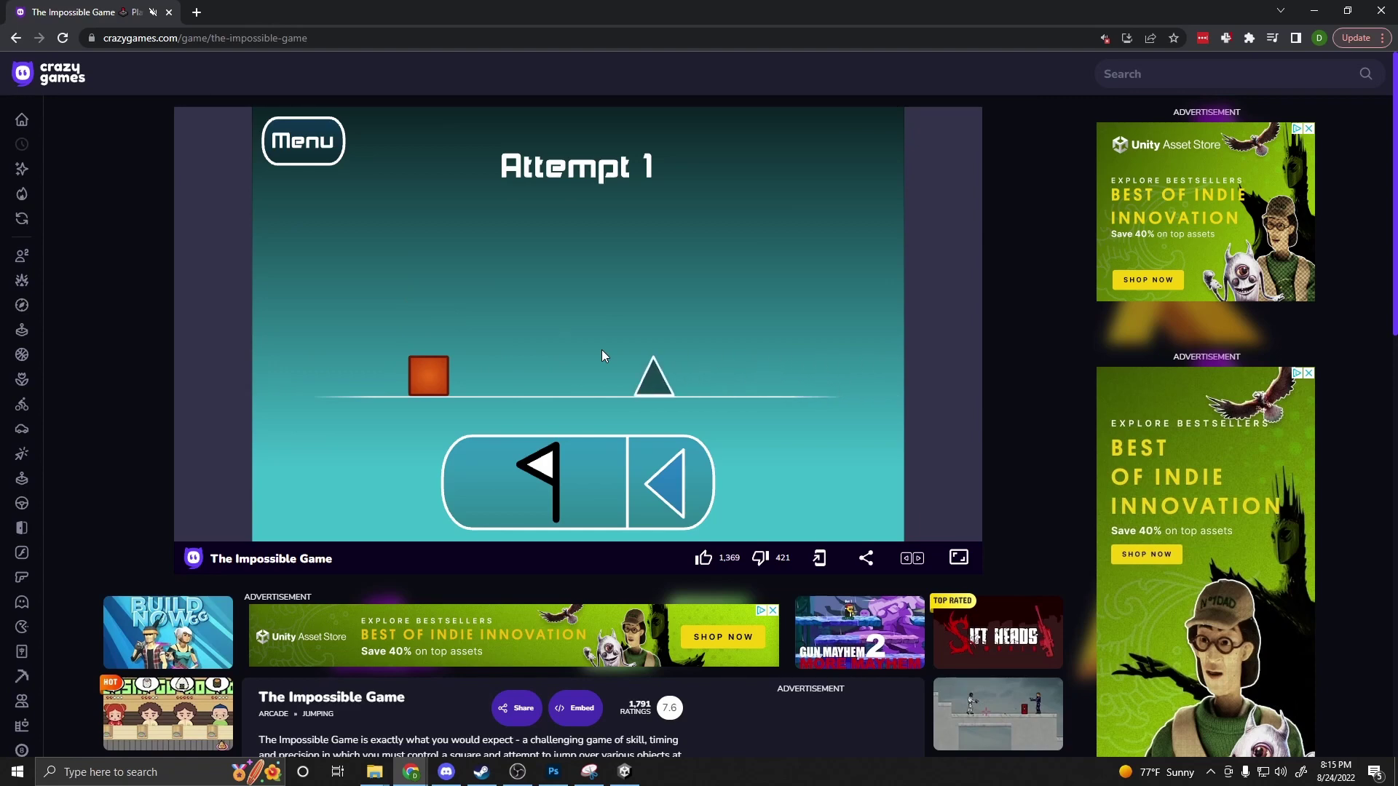
- Play several attempts of The Impossible Game, jumping the orange square over the triangle spikes
{"action": "key", "text": "space"}
{"action": "key", "text": "space"}
{"action": "key", "text": "space"}
{"action": "key", "text": "space"}
{"action": "key", "text": "space"}
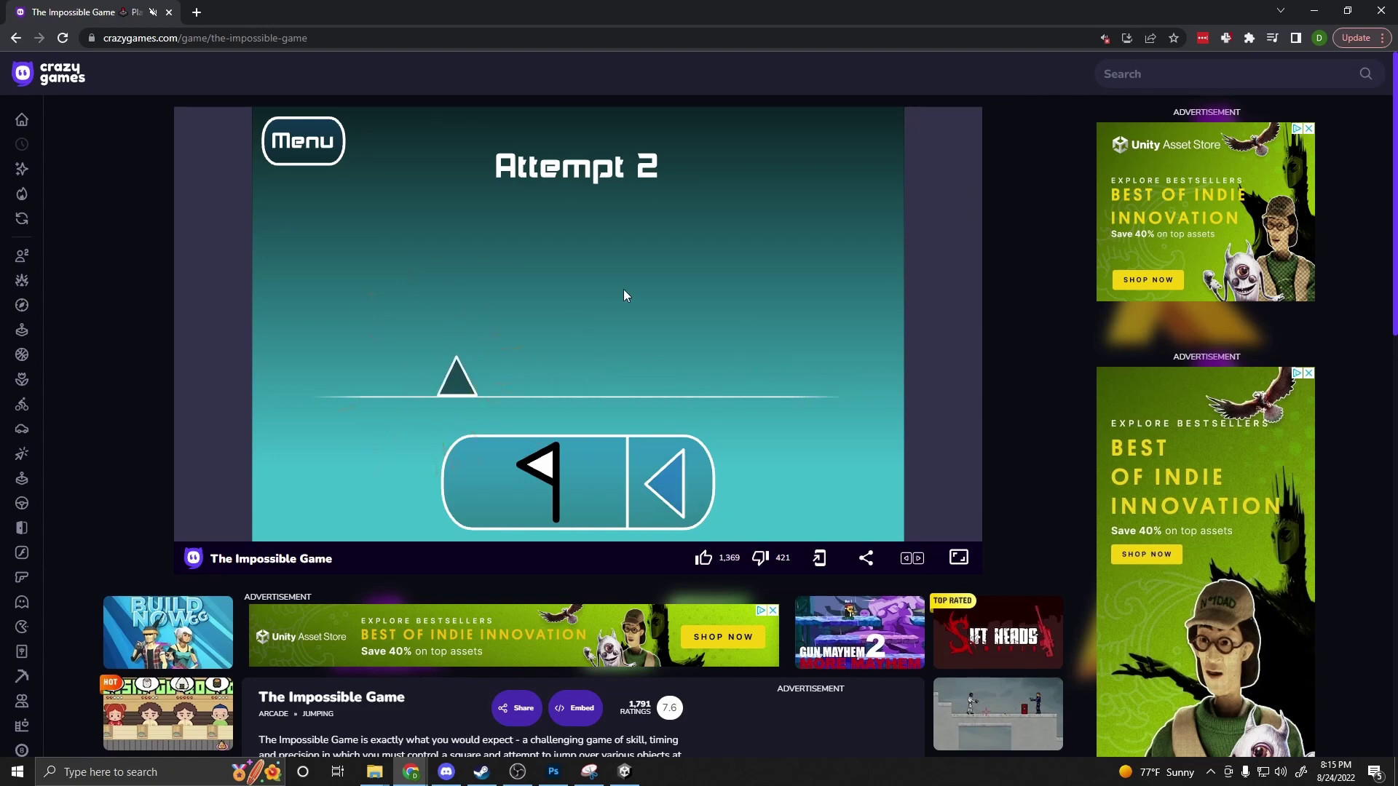
{"action": "left_click", "coordinate": [657, 324]}
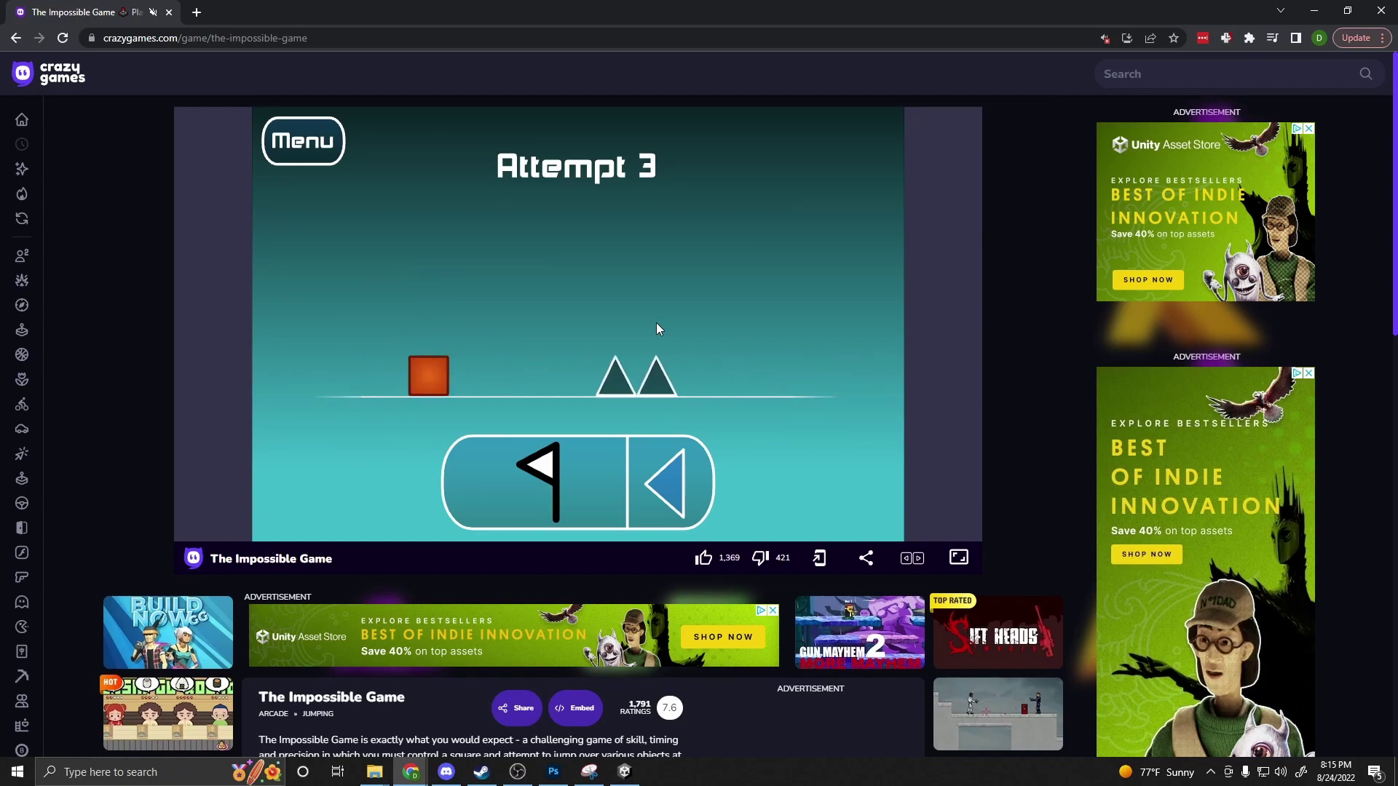
{"action": "left_click", "coordinate": [657, 321]}
- Switch to Photoshop, inspect the orange square in the game screenshot, and activate the Rectangle tool
{"action": "key", "text": "alt+Tab"}
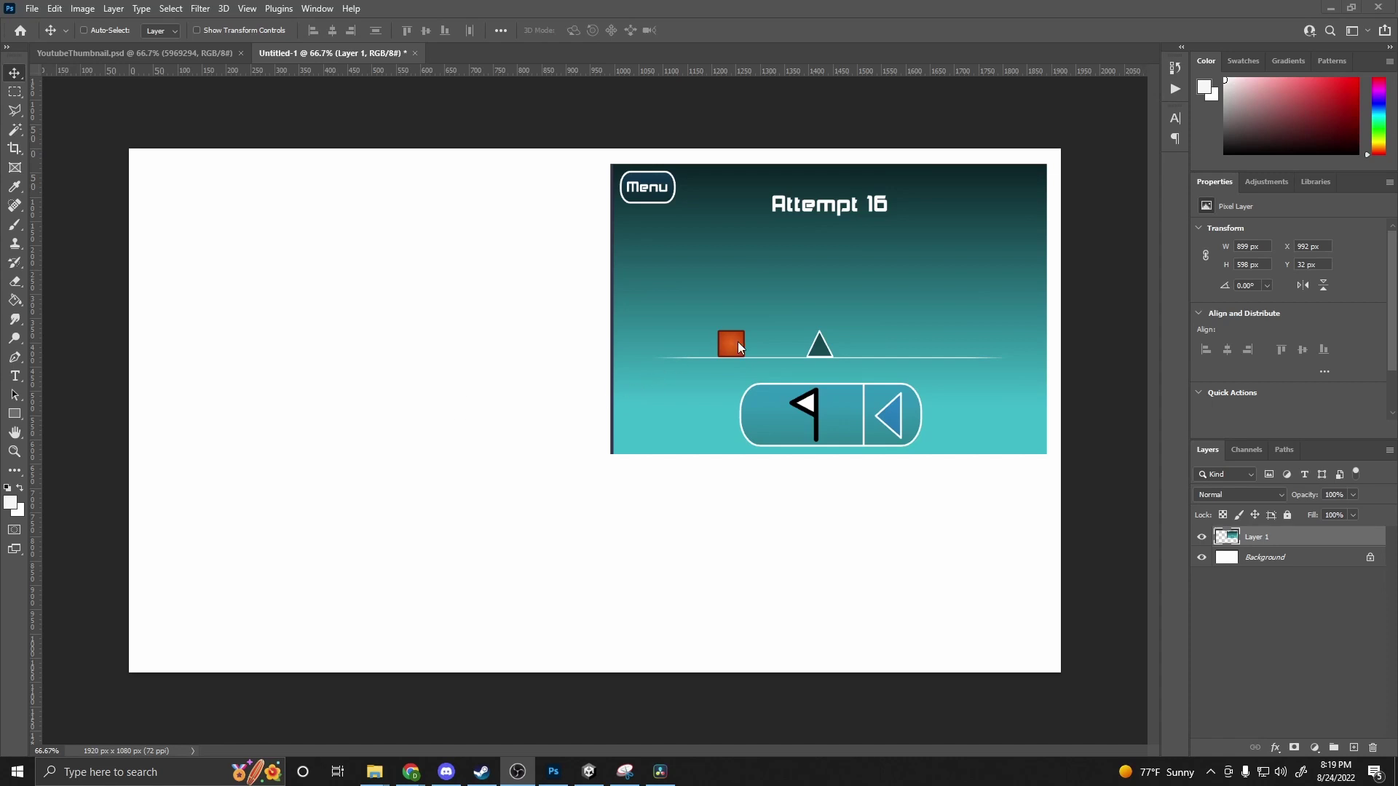
{"action": "scroll", "coordinate": [737, 342], "scroll_direction": "up", "scroll_amount": 5}
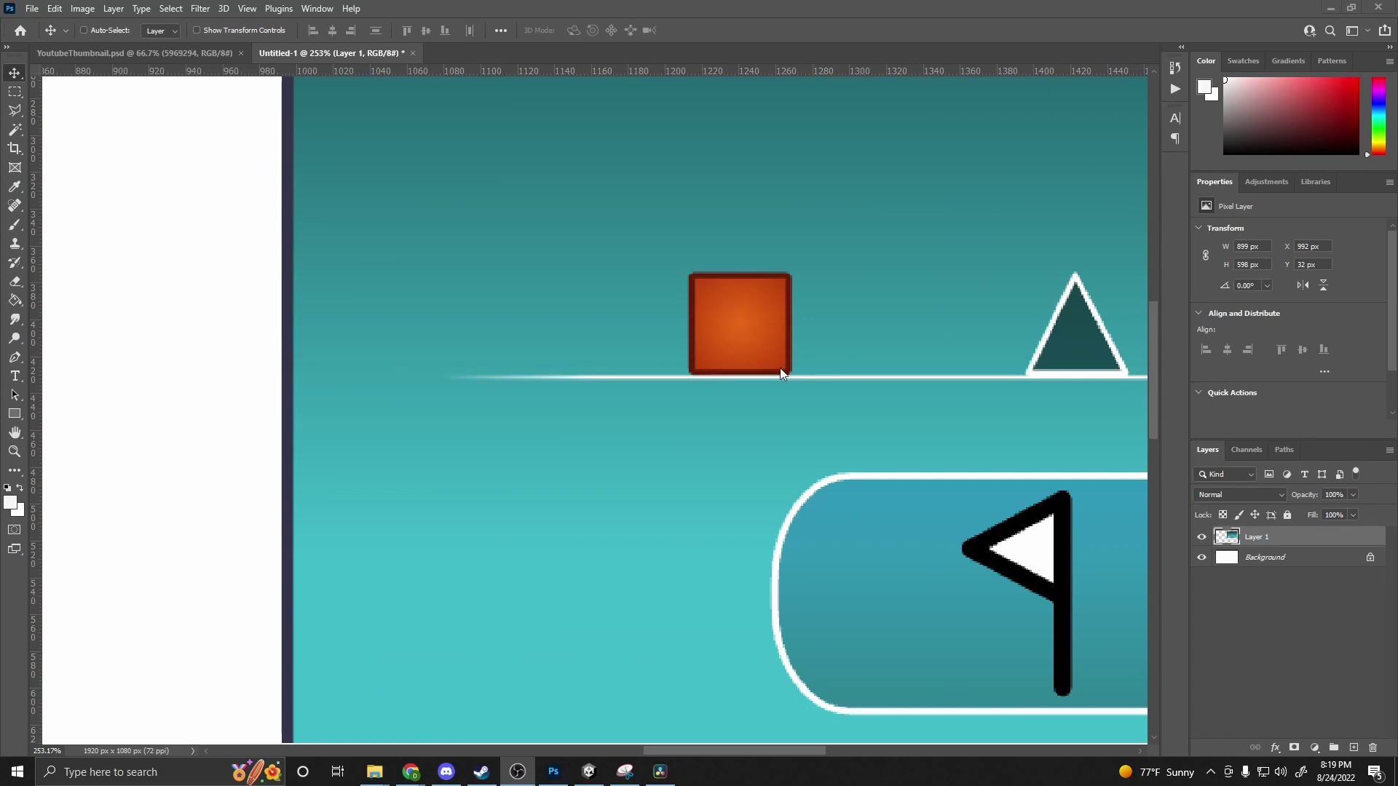
{"action": "scroll", "coordinate": [742, 313], "scroll_direction": "down", "scroll_amount": 5}
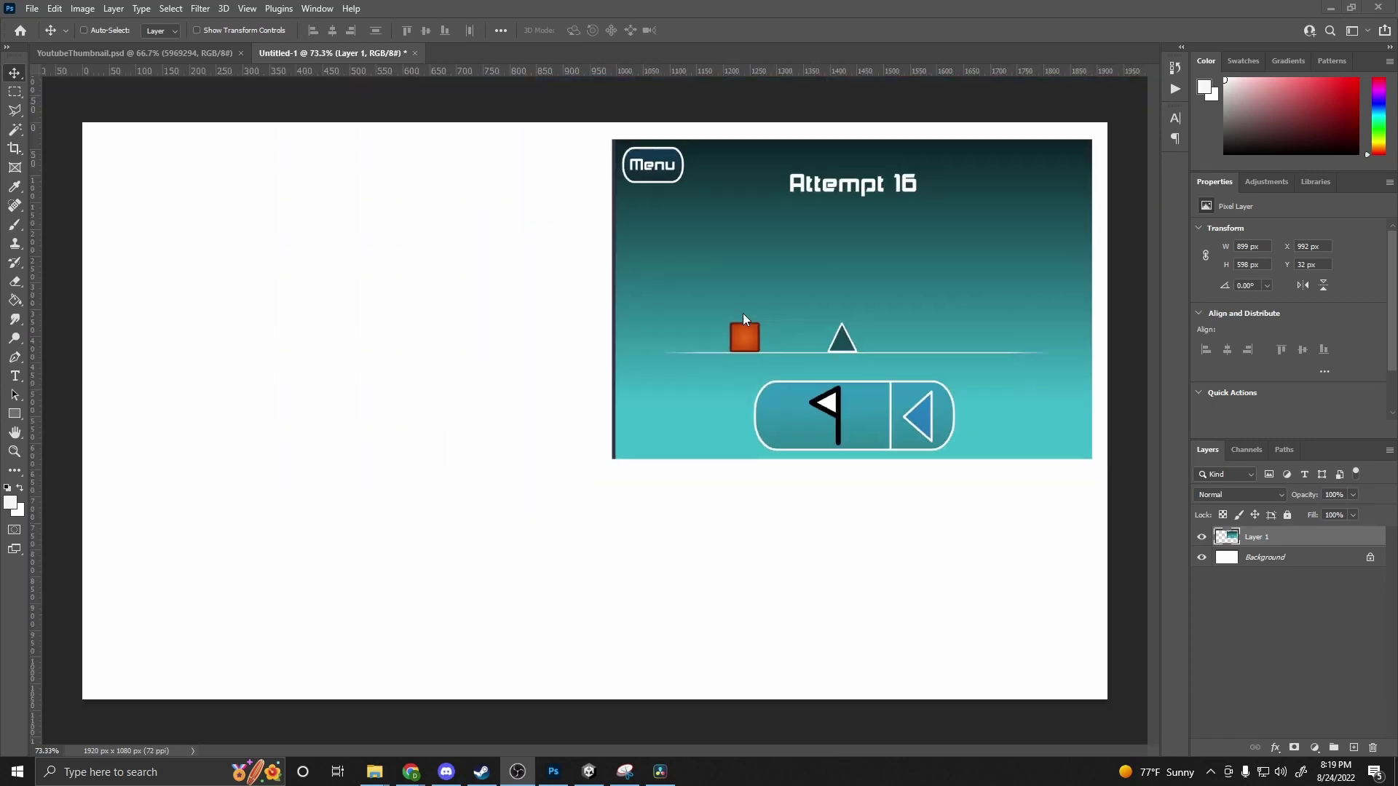
{"action": "left_click", "coordinate": [13, 414]}
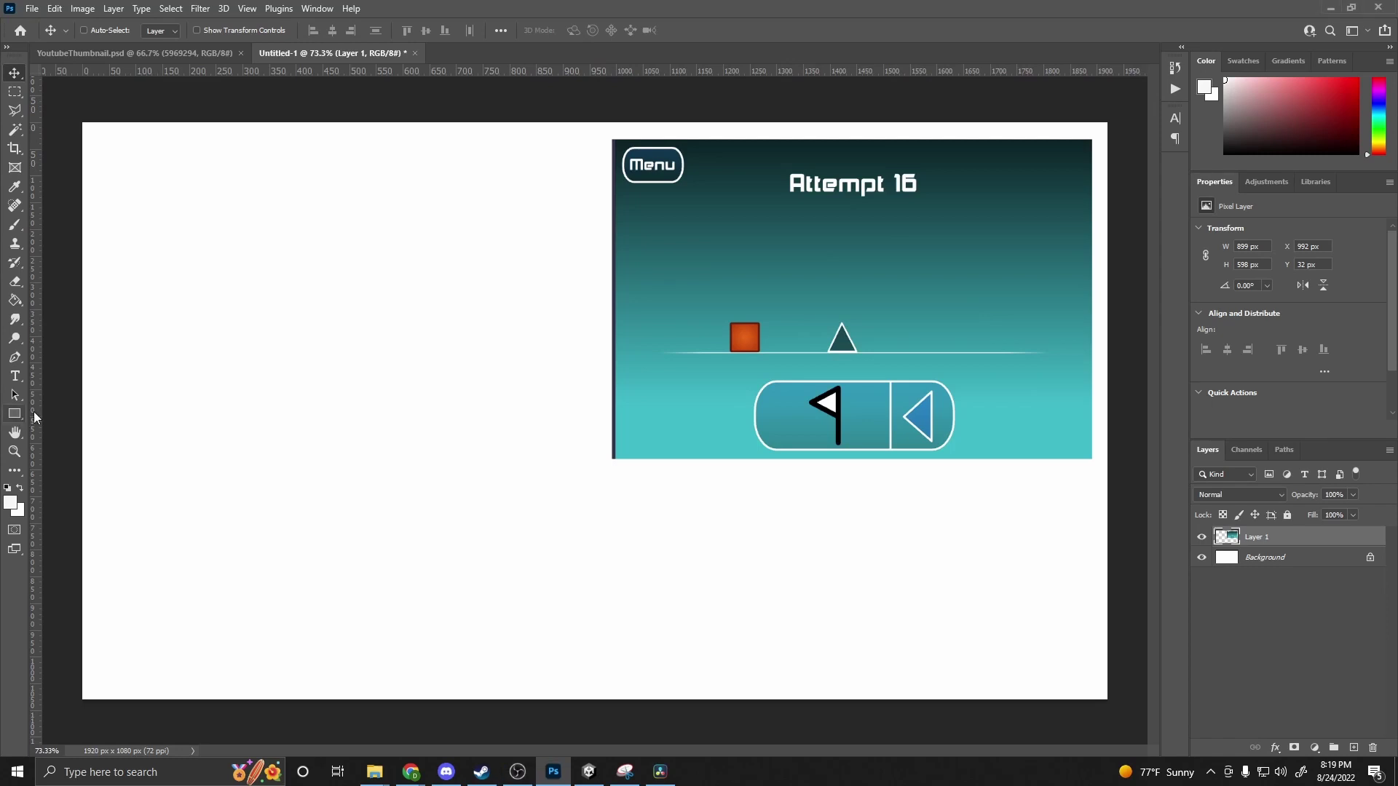
{"action": "left_click", "coordinate": [18, 415]}
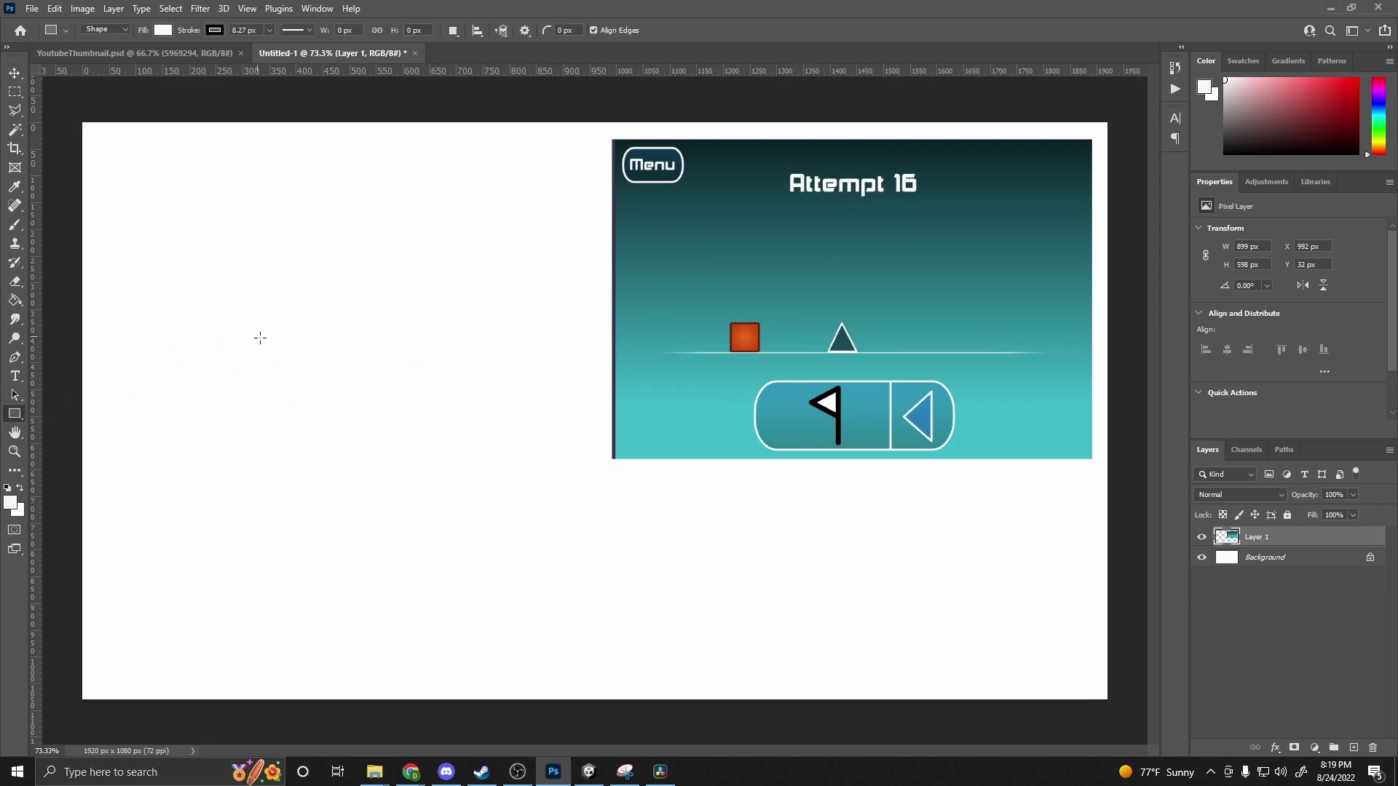
- Try to create a 128 by 128 px rectangle with 66 px corner radii, and undo it
{"action": "left_click", "coordinate": [348, 407]}
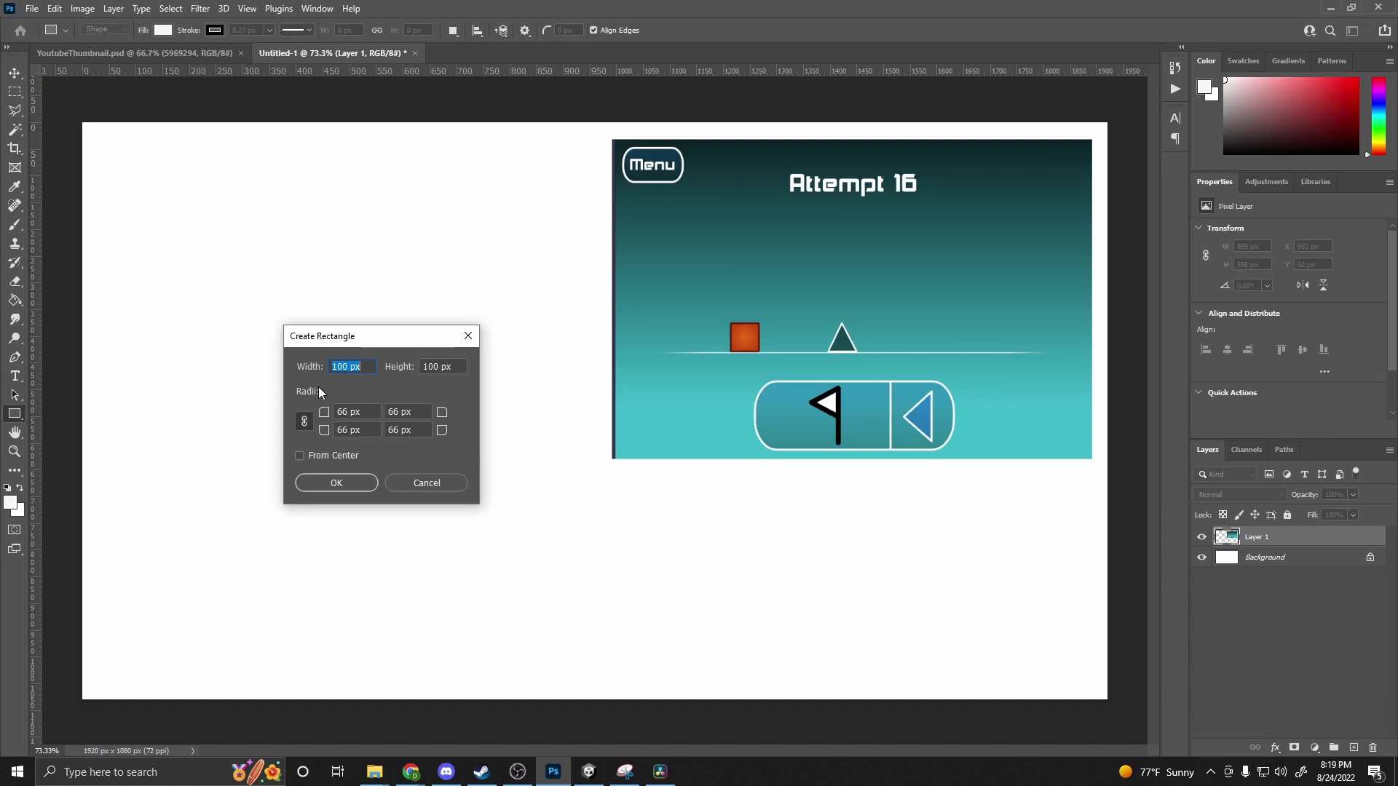
{"action": "type", "text": "128"}
{"action": "left_click", "coordinate": [456, 366]}
{"action": "type", "text": "1"}
{"action": "left_click", "coordinate": [334, 486]}
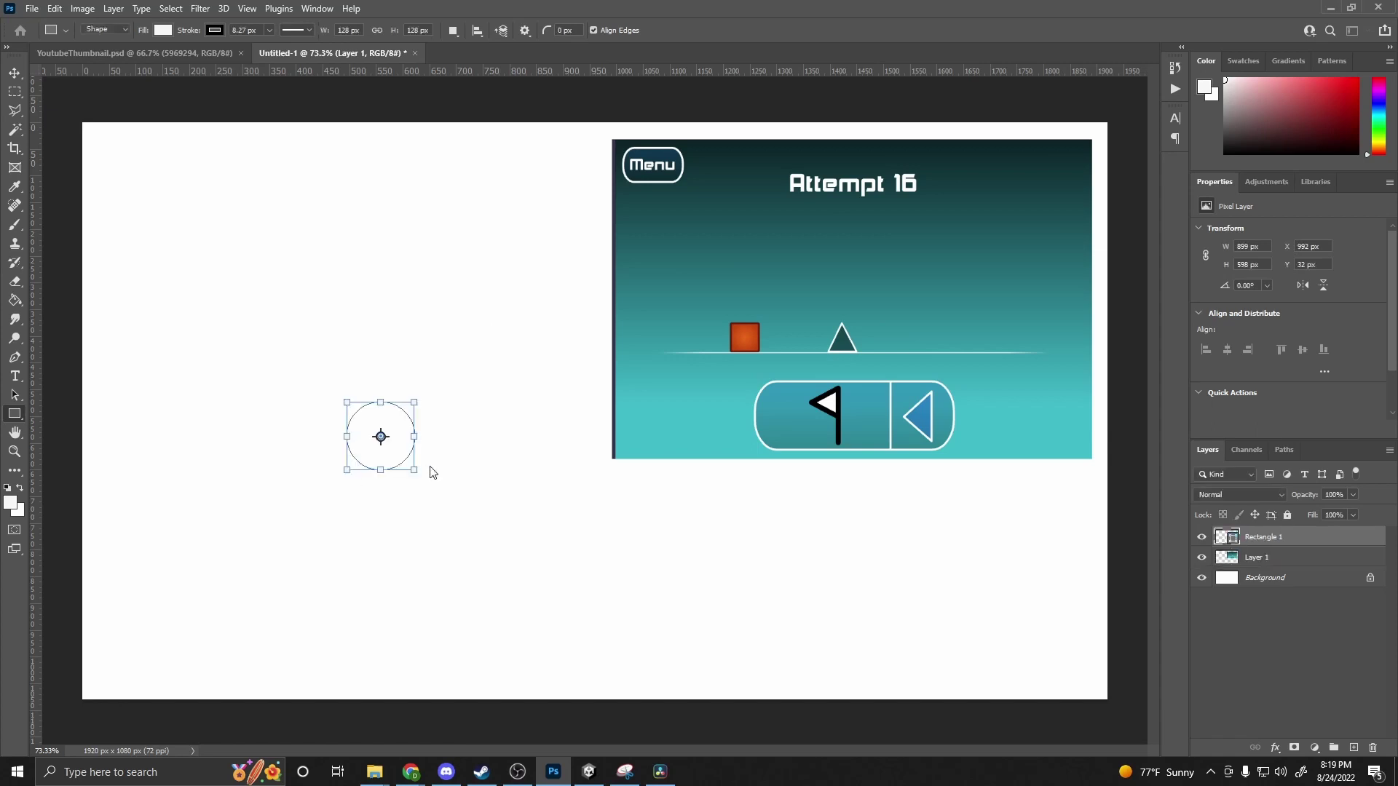
{"action": "key", "text": "ctrl+z"}
- Create a 128 by 128 px rectangle with 10 px corner radii on the blank area beside the game screenshot
{"action": "left_click", "coordinate": [227, 412]}
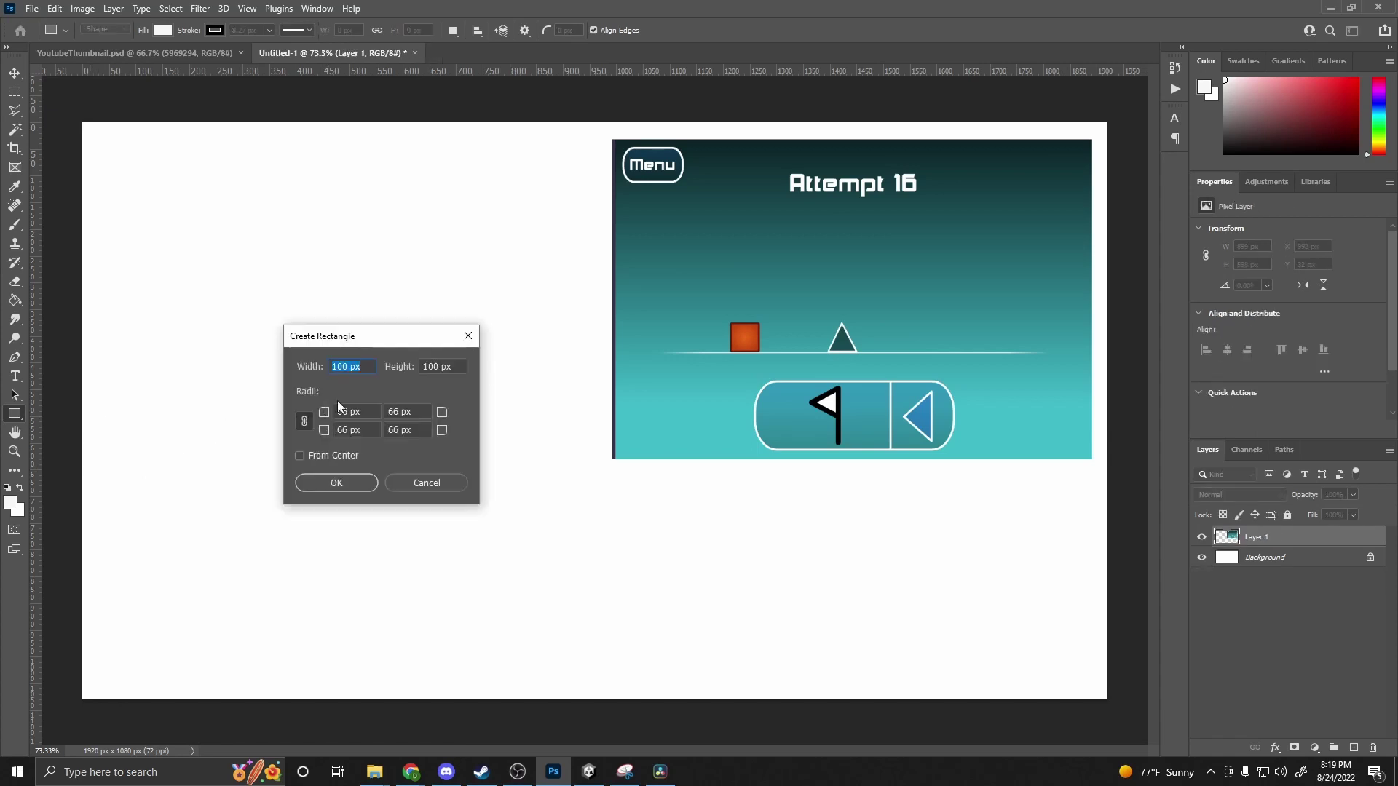
{"action": "type", "text": "128"}
{"action": "key", "text": "Tab"}
{"action": "type", "text": "128"}
{"action": "key", "text": "Tab"}
{"action": "type", "text": "10"}
{"action": "left_click", "coordinate": [331, 484]}
{"action": "left_click", "coordinate": [274, 375]}
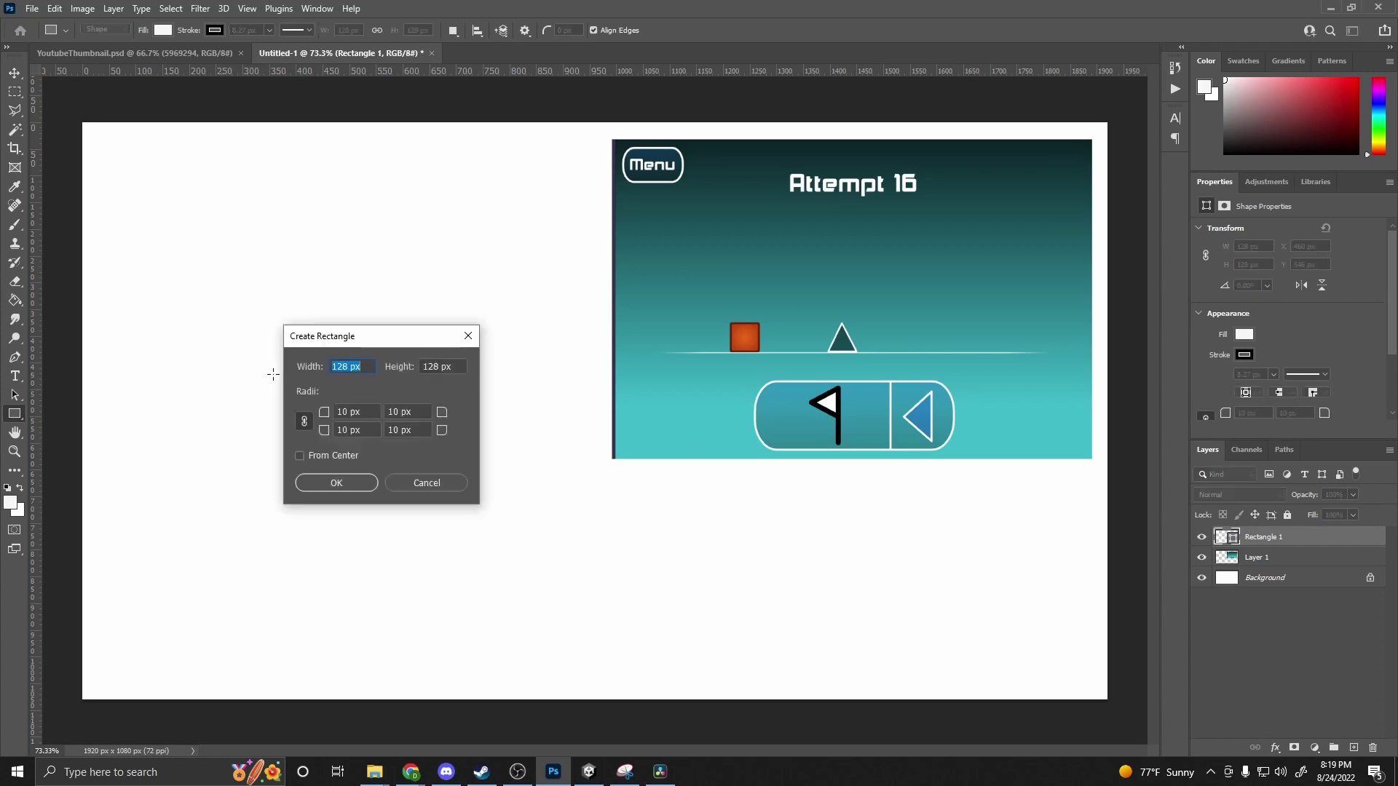
{"action": "key", "text": "Escape"}
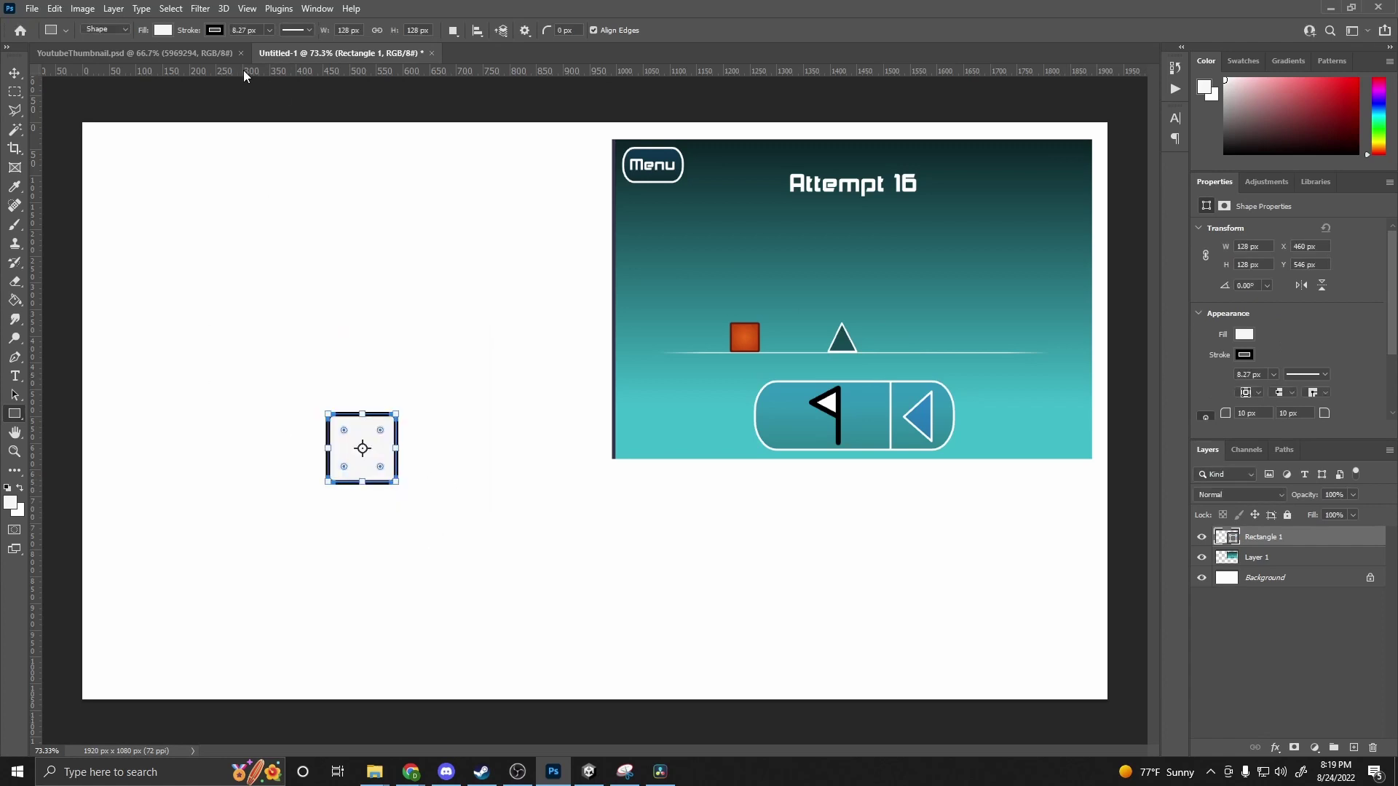
- Set the rectangle's fill to the solid orange #c84b0f sampled from the square in the game screenshot
{"action": "left_click", "coordinate": [162, 30]}
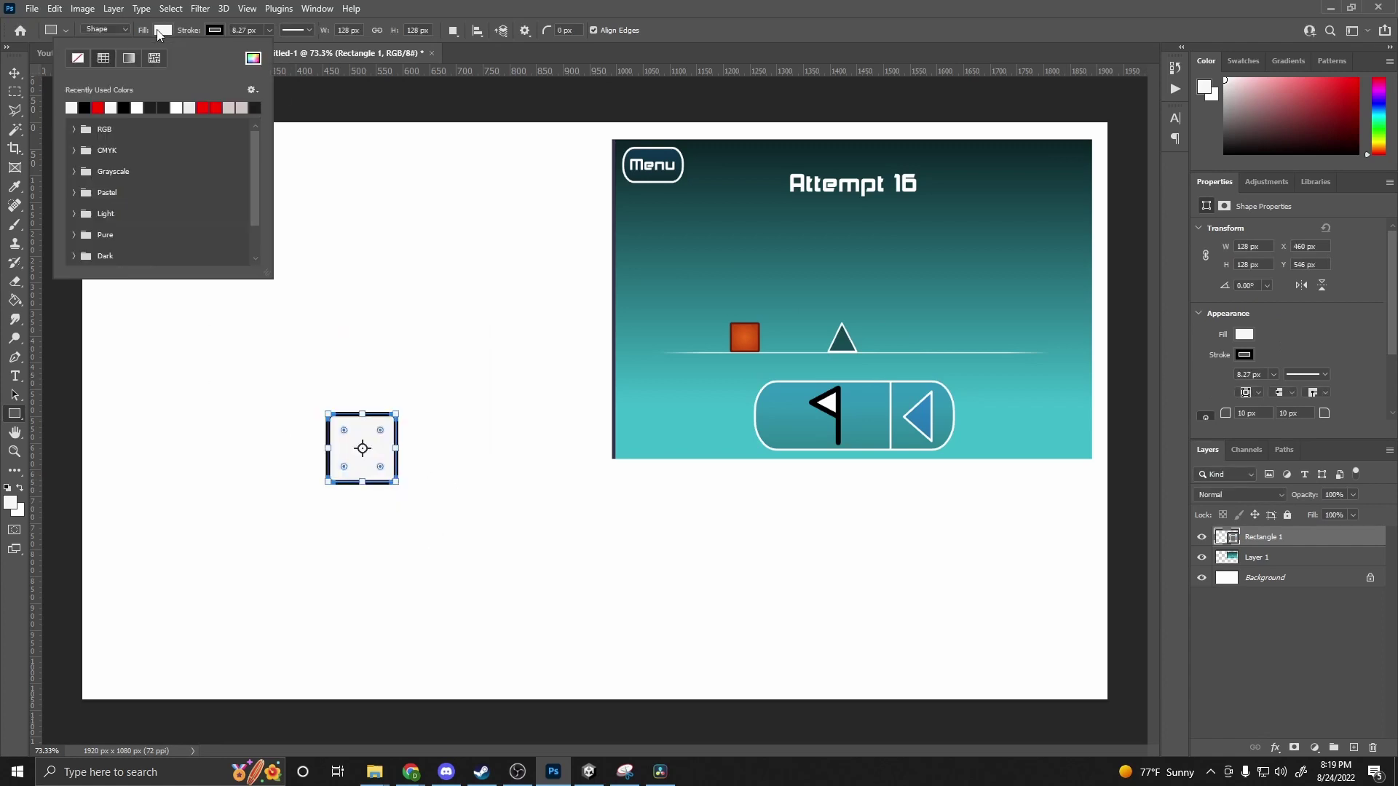
{"action": "left_click", "coordinate": [253, 60]}
{"action": "left_click_drag", "start_coordinate": [768, 182], "coordinate": [865, 435]}
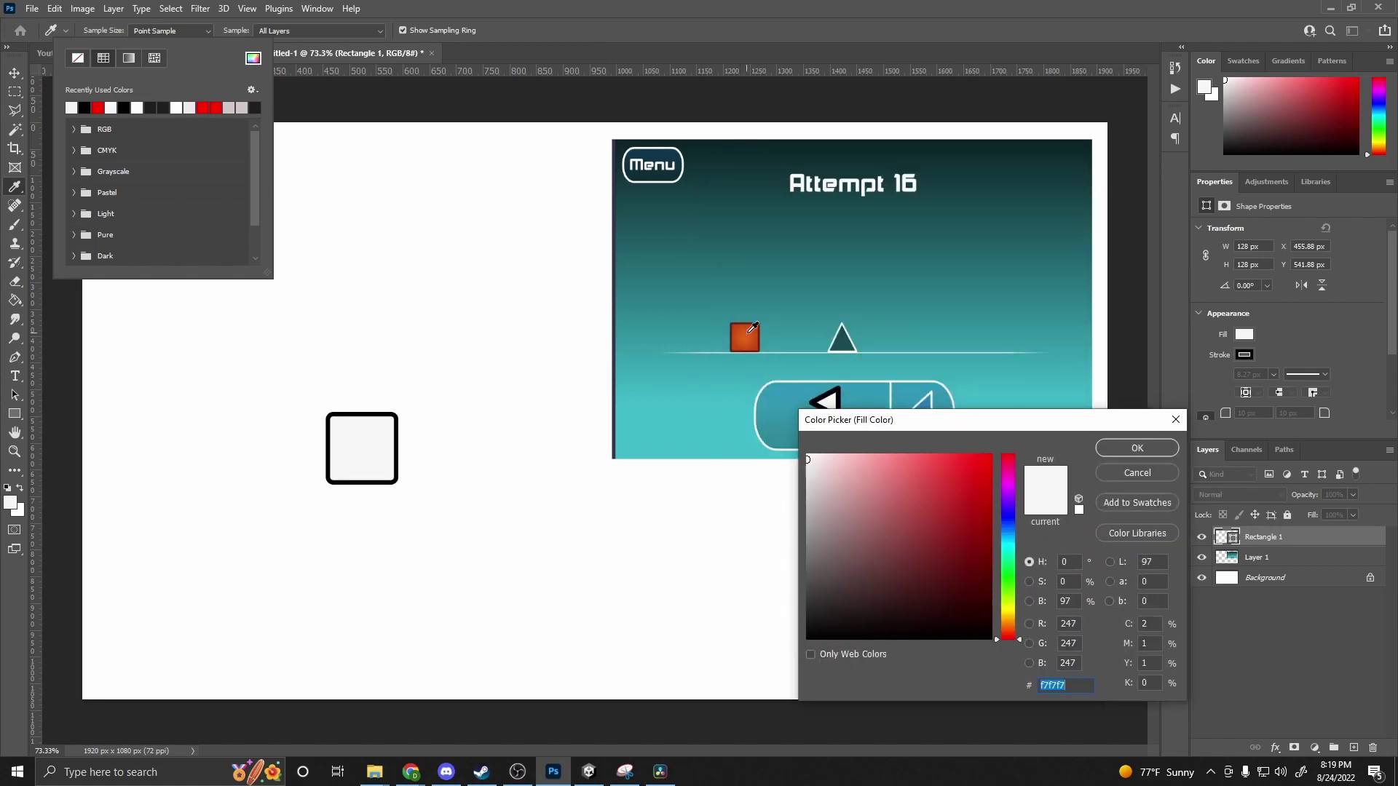
{"action": "left_click", "coordinate": [753, 329]}
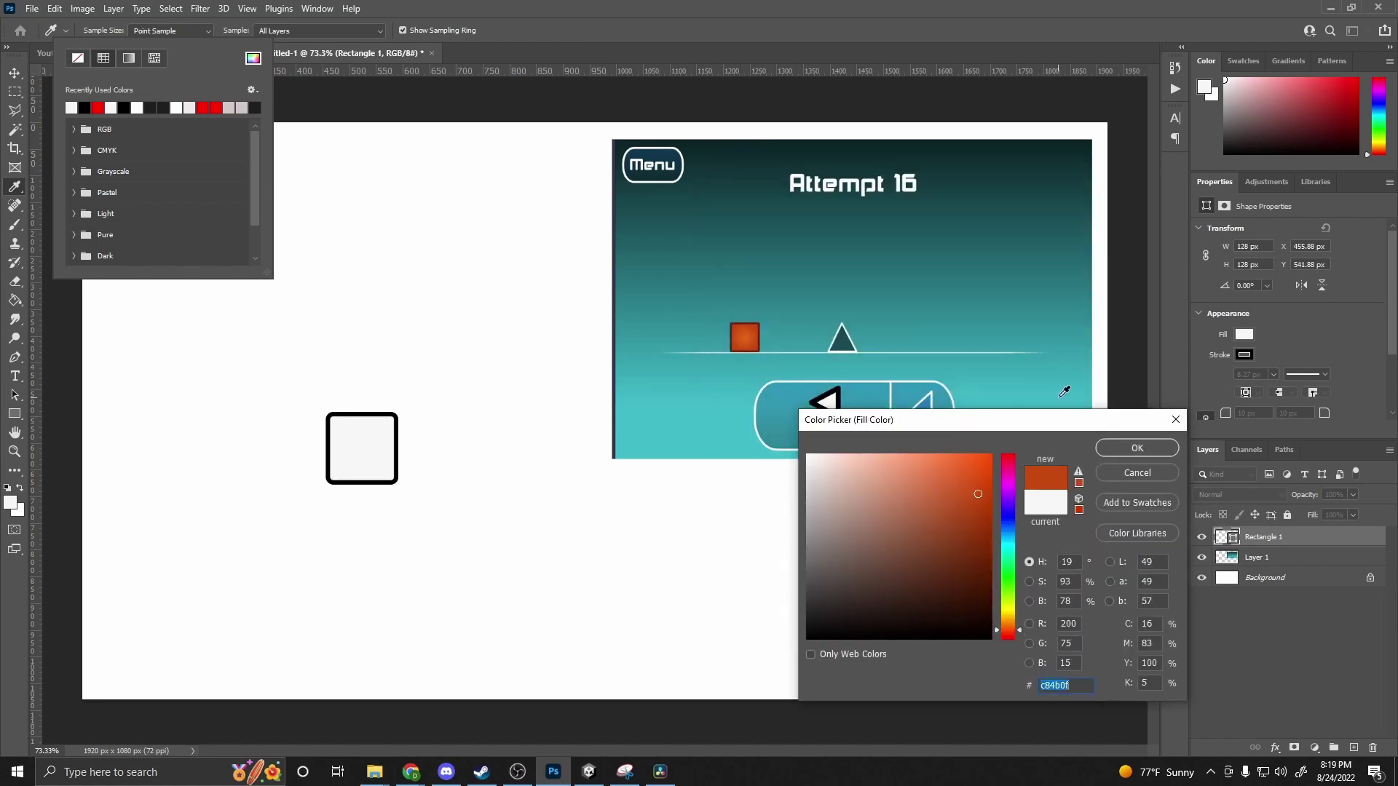
{"action": "left_click", "coordinate": [1136, 449]}
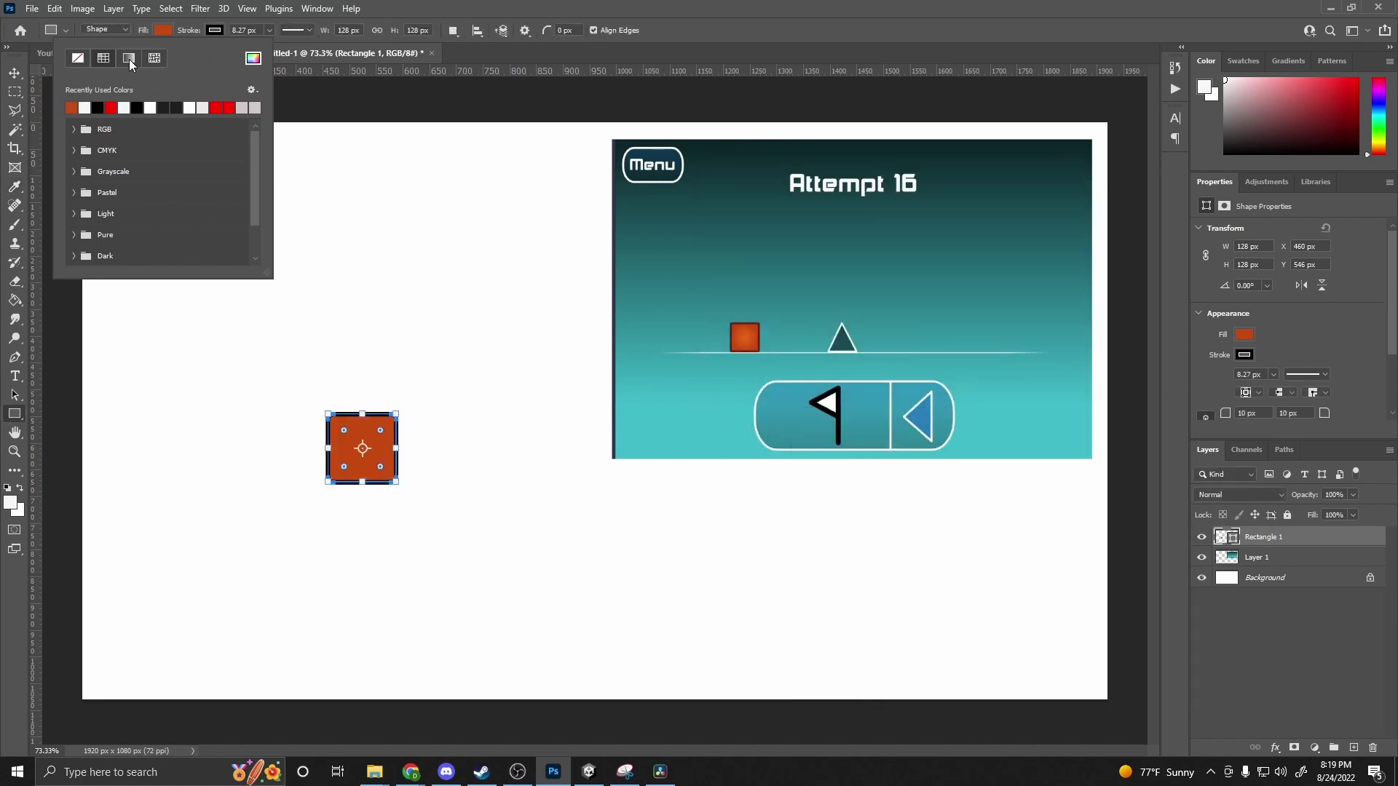
- Change the rectangle's fill to a gradient and set its style to Radial
{"action": "left_click", "coordinate": [129, 59]}
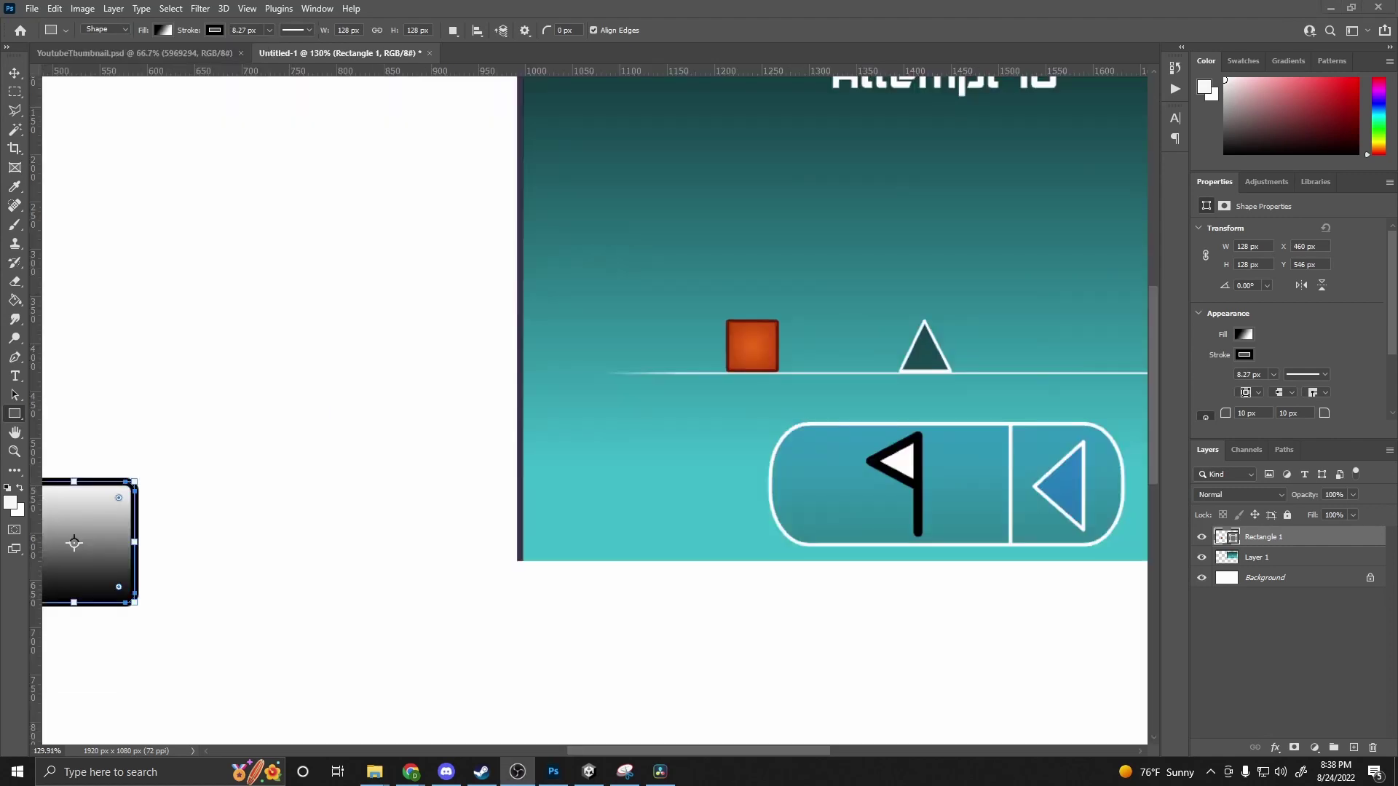
{"action": "left_click", "coordinate": [164, 30]}
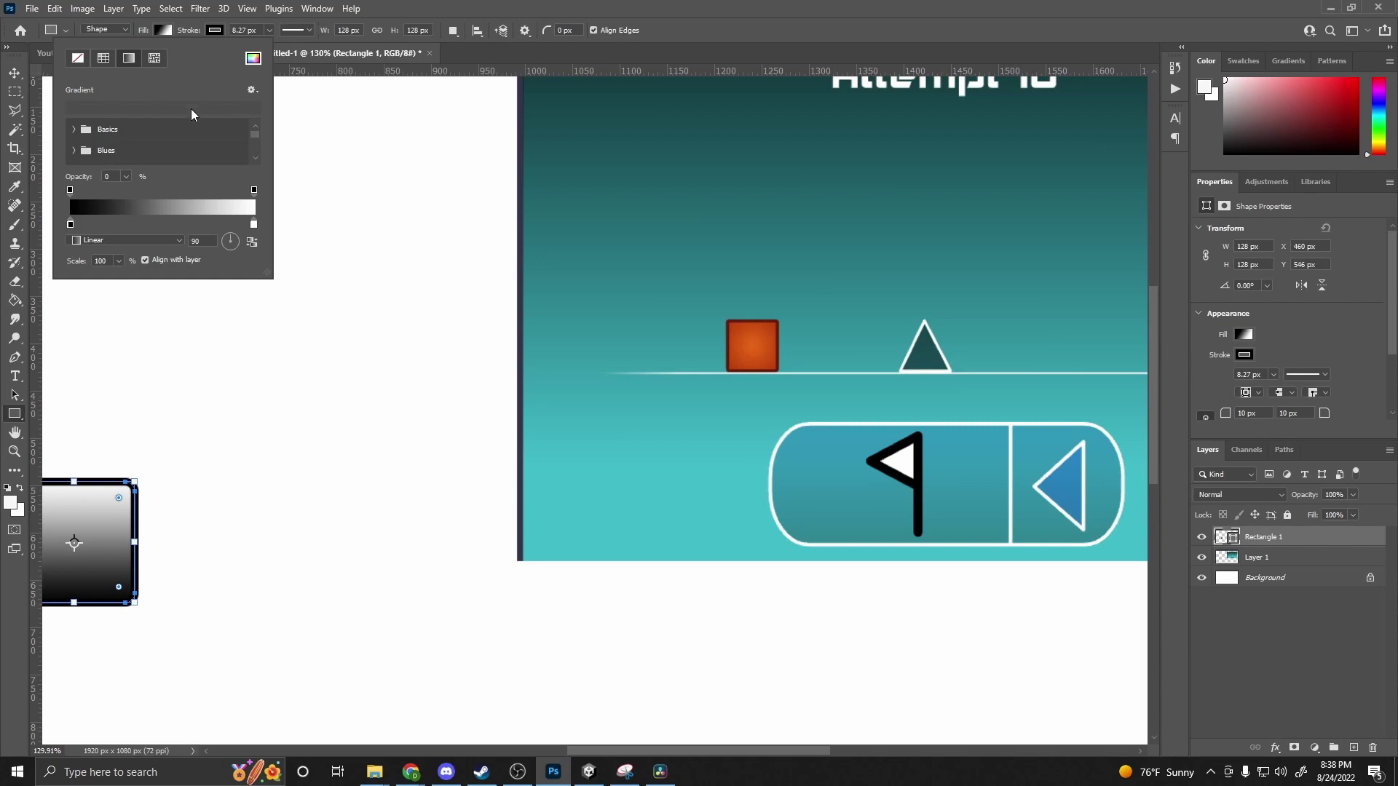
{"action": "left_click", "coordinate": [179, 241]}
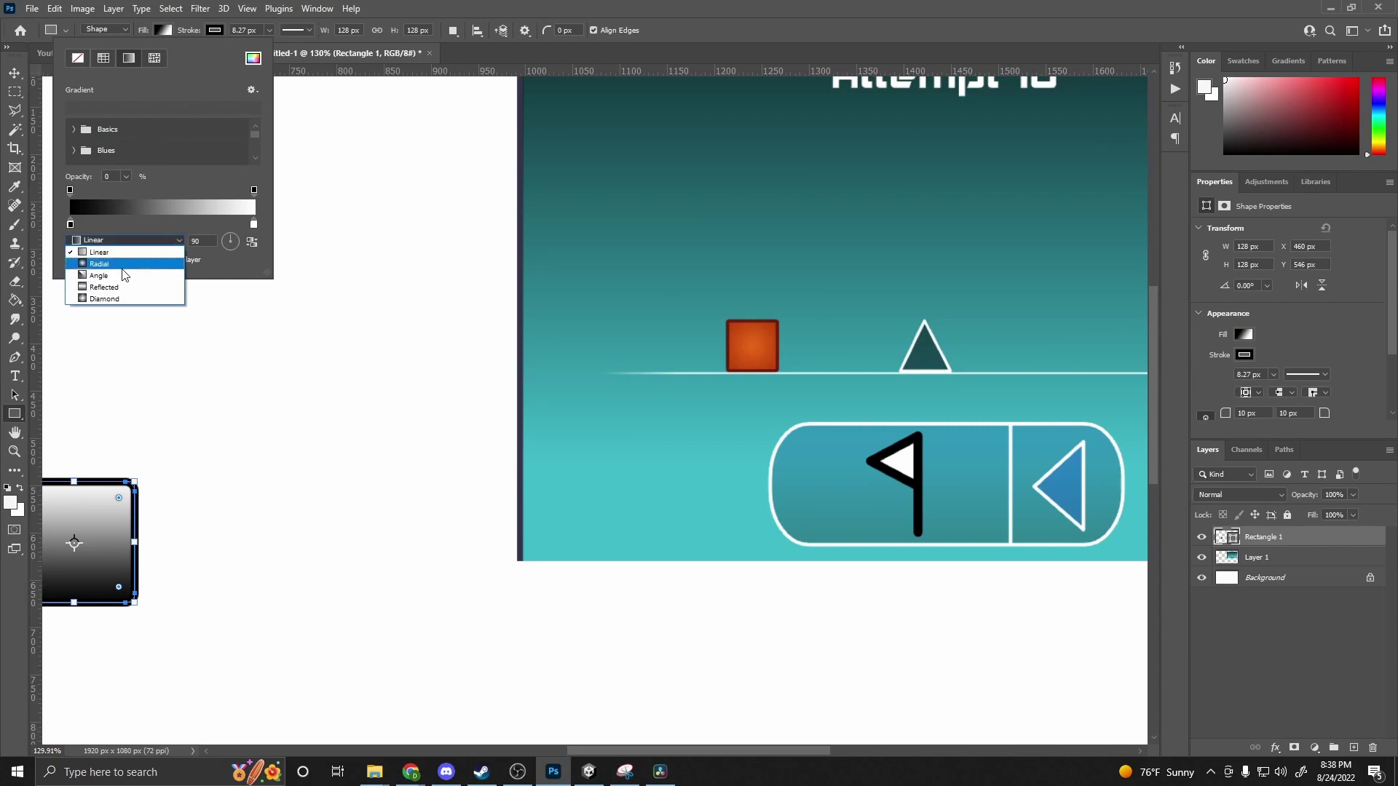
{"action": "left_click", "coordinate": [95, 259]}
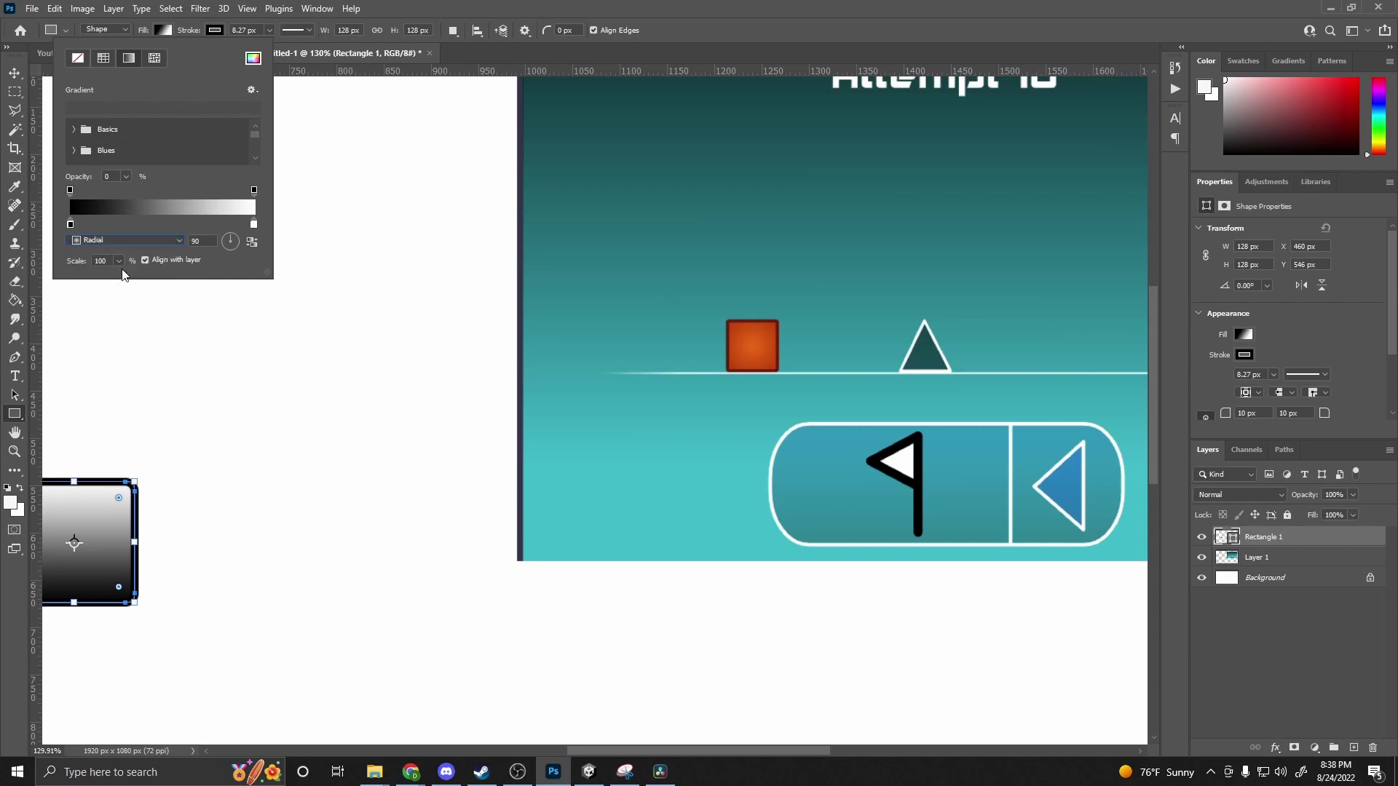
- Set the gradient's starting colour stop to the dark orange #be420d sampled near the reference square's corner
{"action": "double_click", "coordinate": [70, 225]}
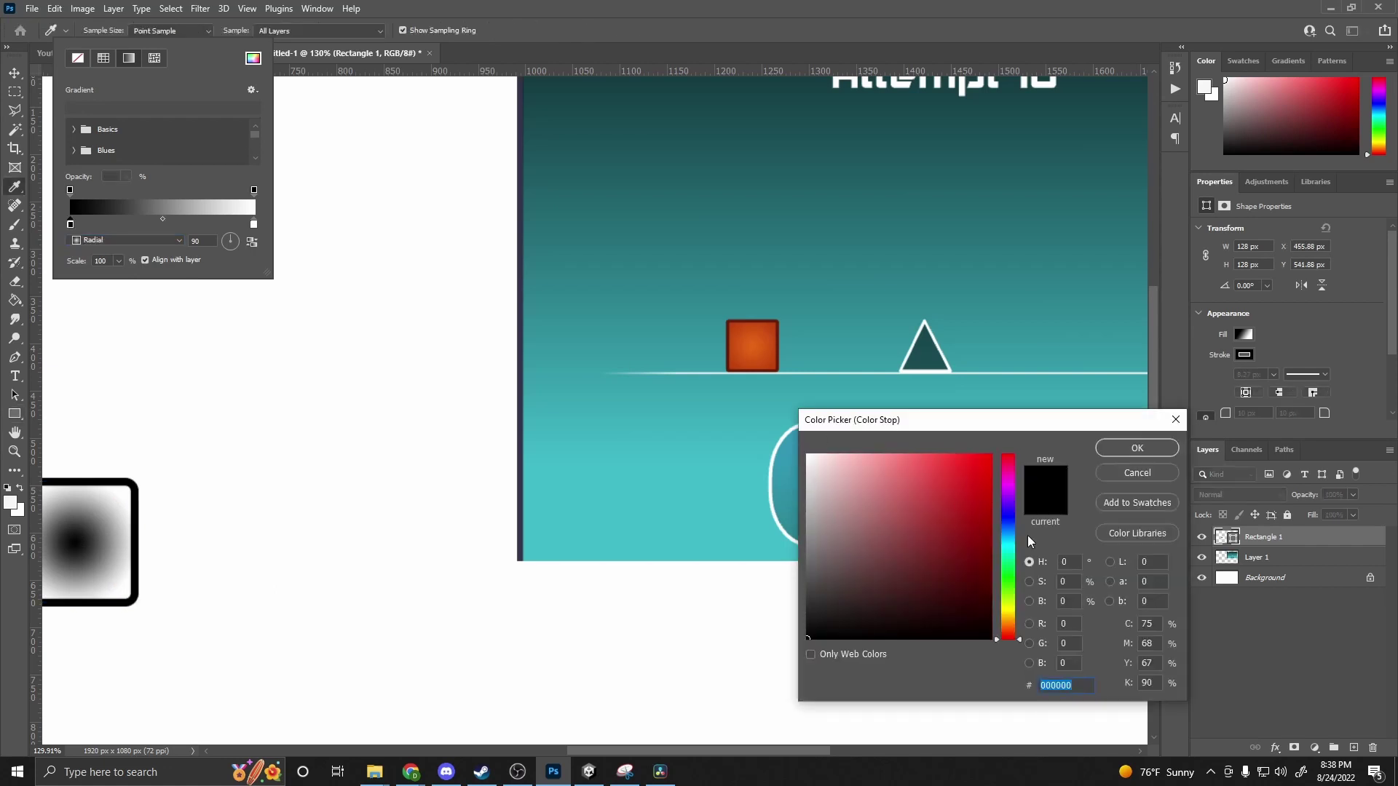
{"action": "left_click", "coordinate": [776, 321]}
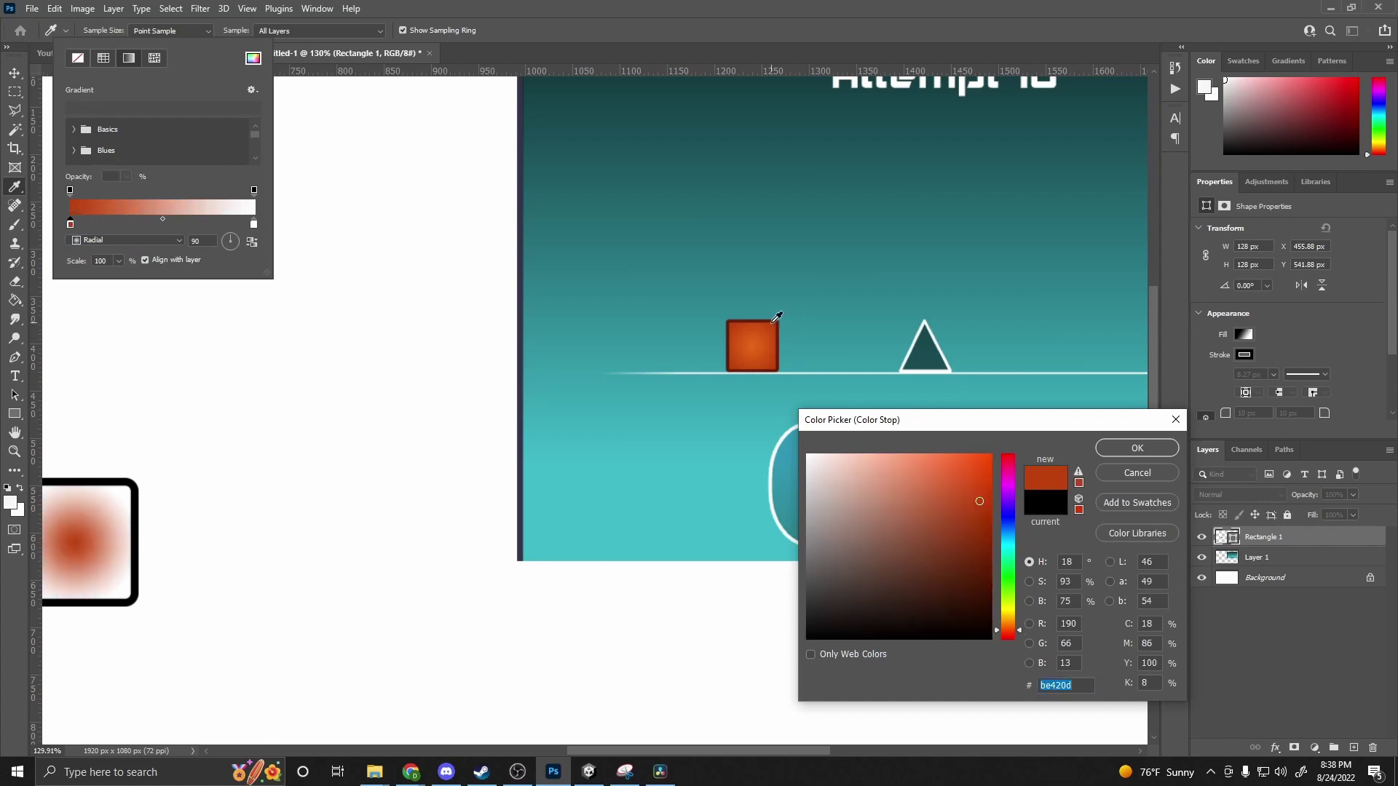
{"action": "left_click", "coordinate": [1137, 447]}
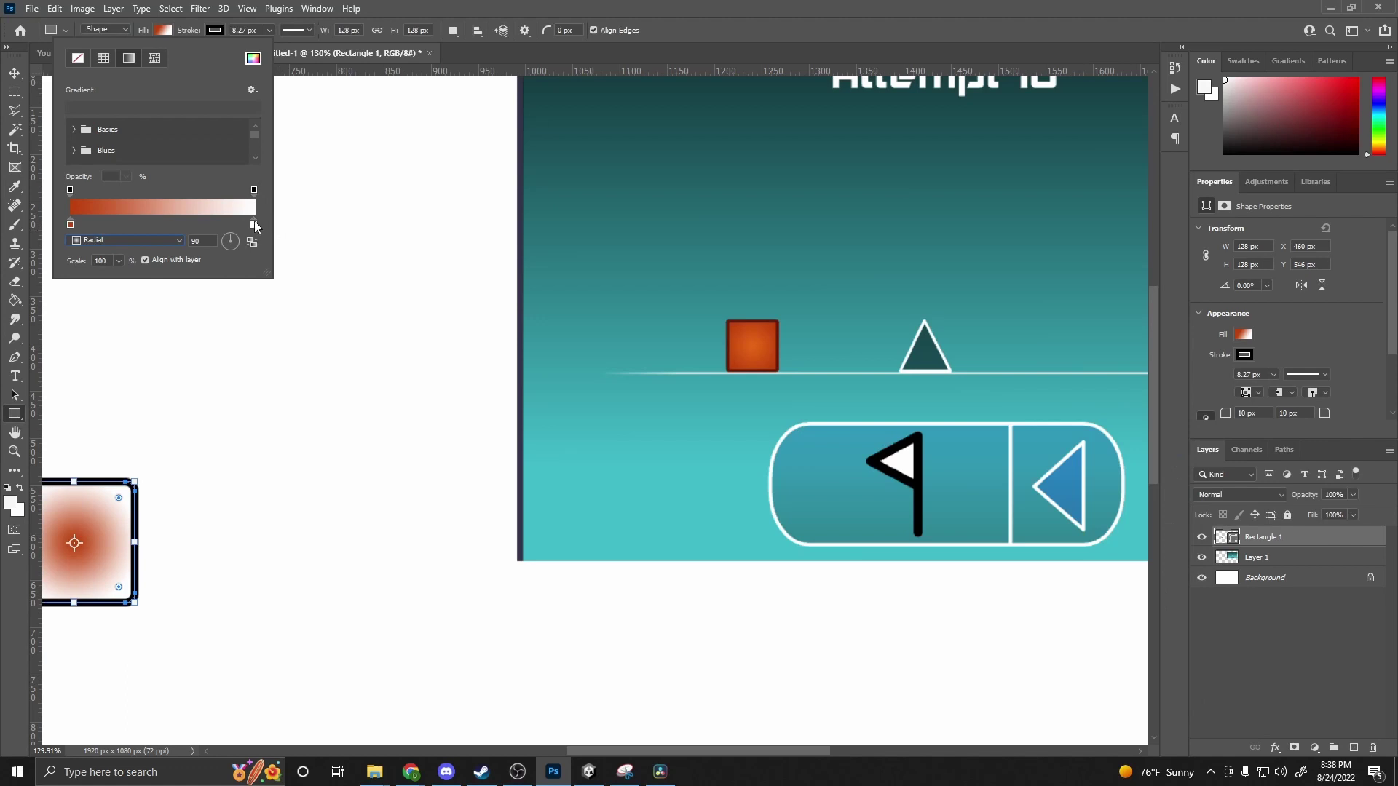
- Sample the reference square to set the gradient's end stop to #bd410d from its corner and its start stop to #e56514 from its centre
{"action": "double_click", "coordinate": [254, 223]}
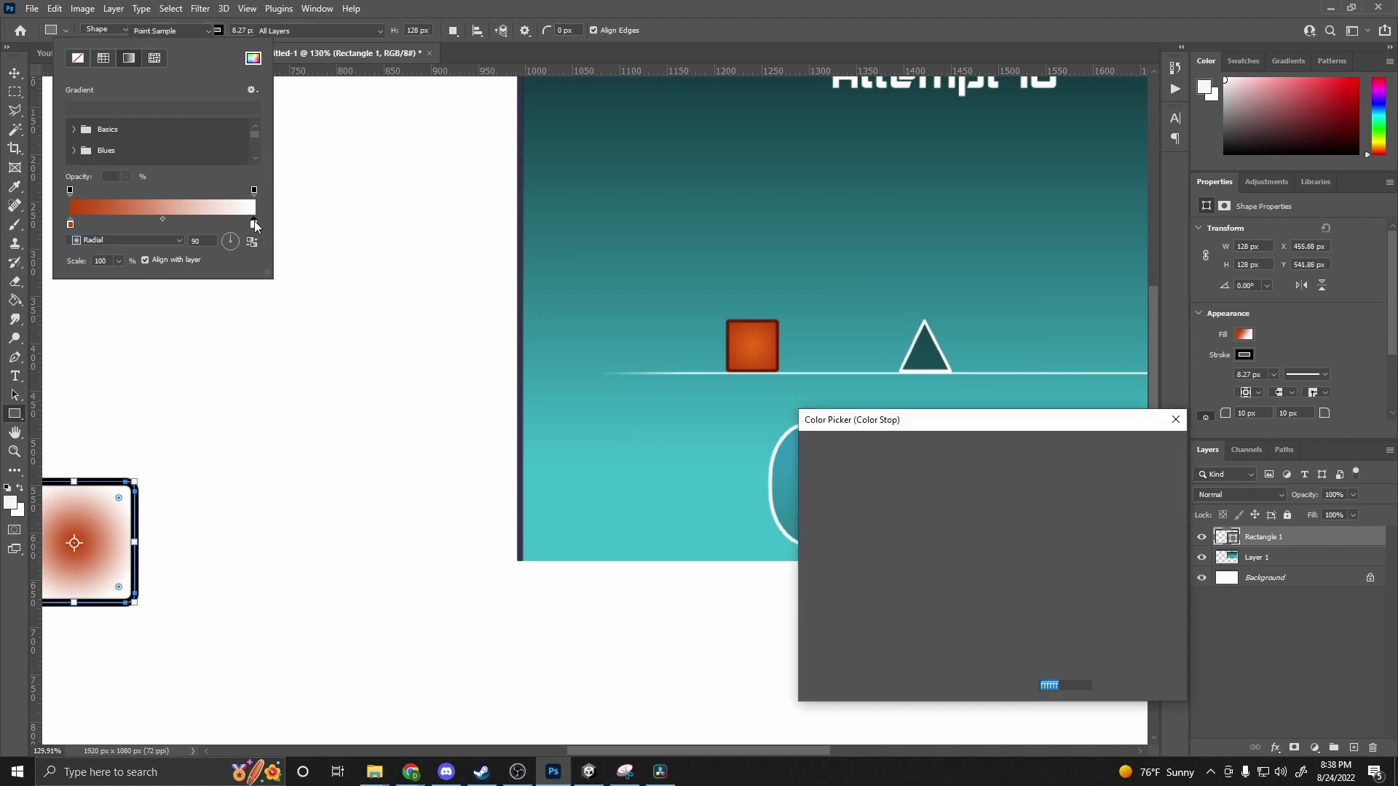
{"action": "left_click", "coordinate": [778, 316]}
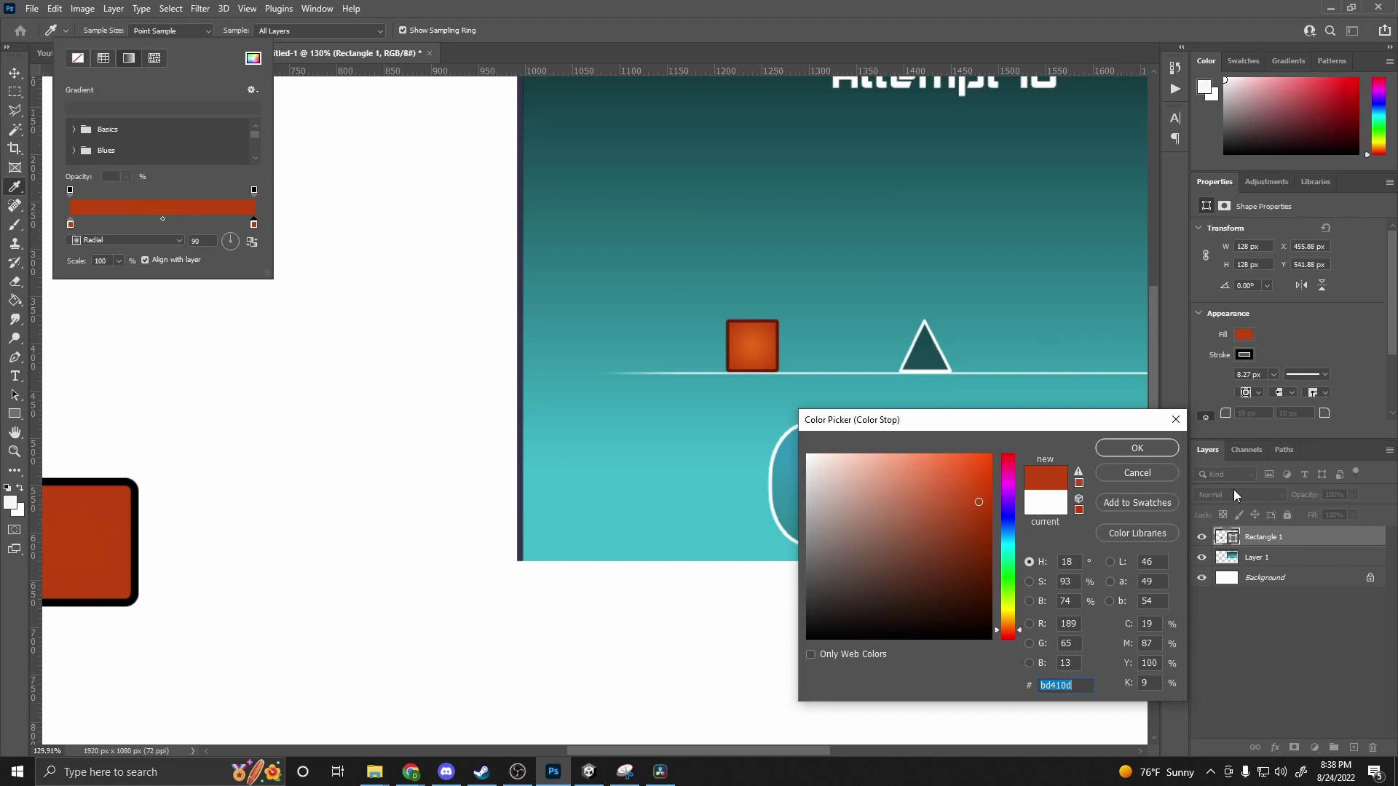
{"action": "left_click", "coordinate": [1137, 448]}
{"action": "double_click", "coordinate": [71, 224]}
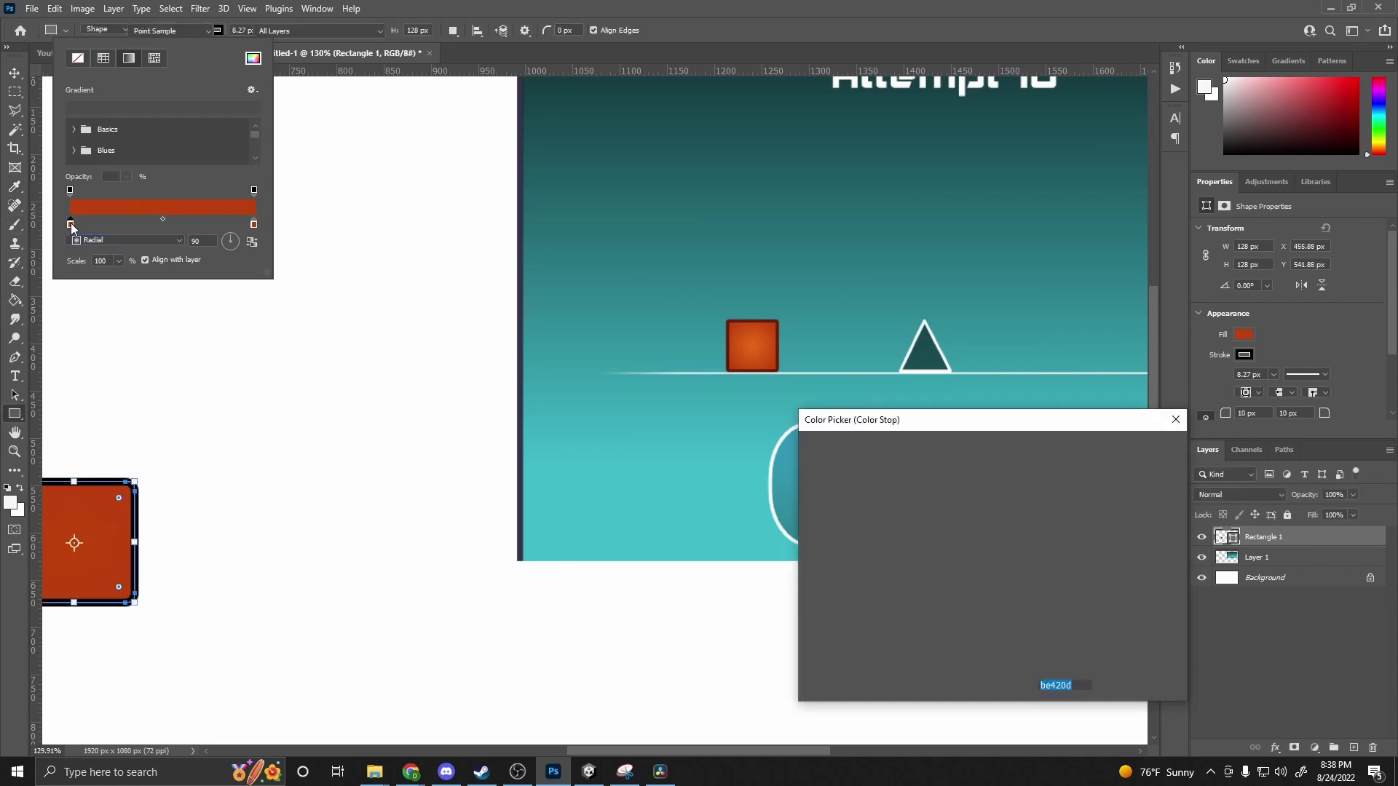
{"action": "left_click", "coordinate": [755, 345]}
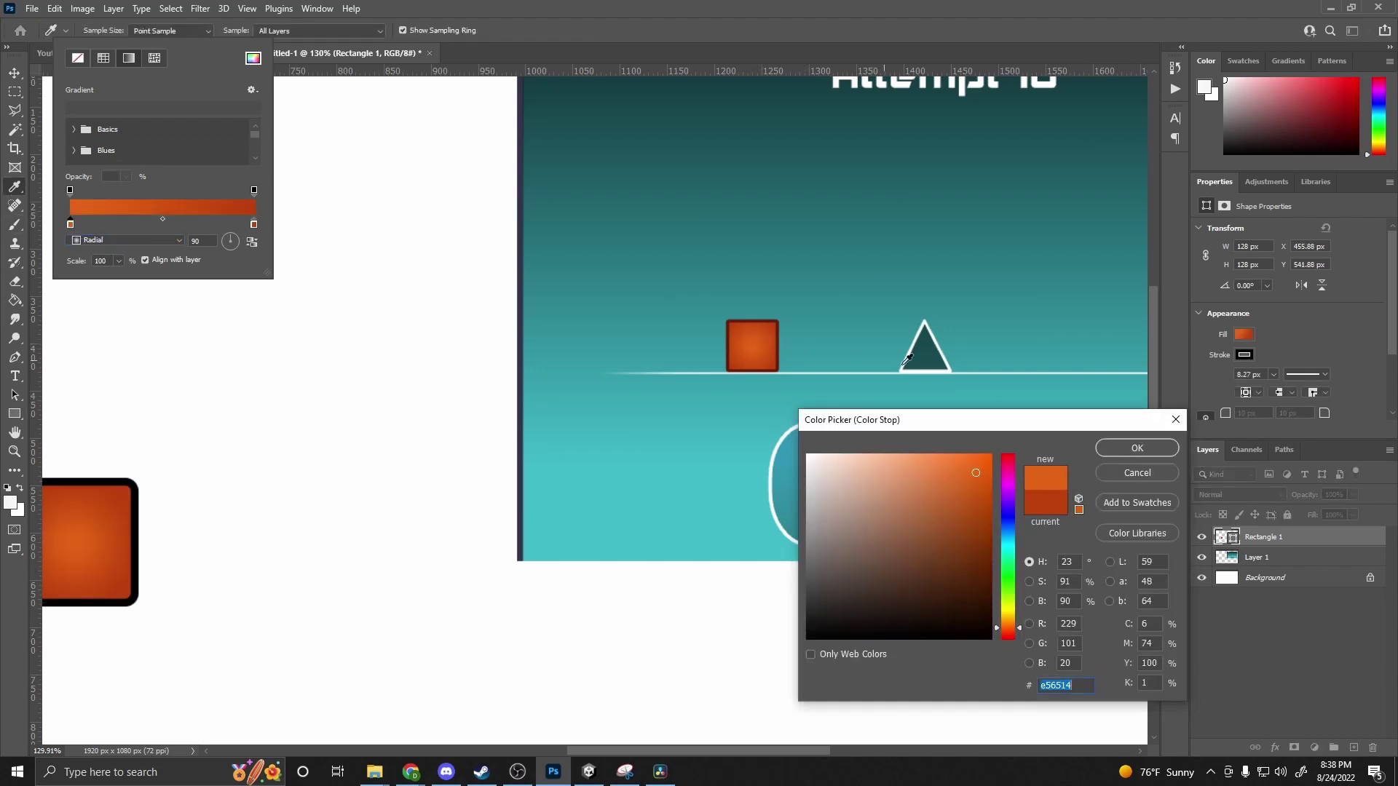
{"action": "left_click", "coordinate": [1116, 455]}
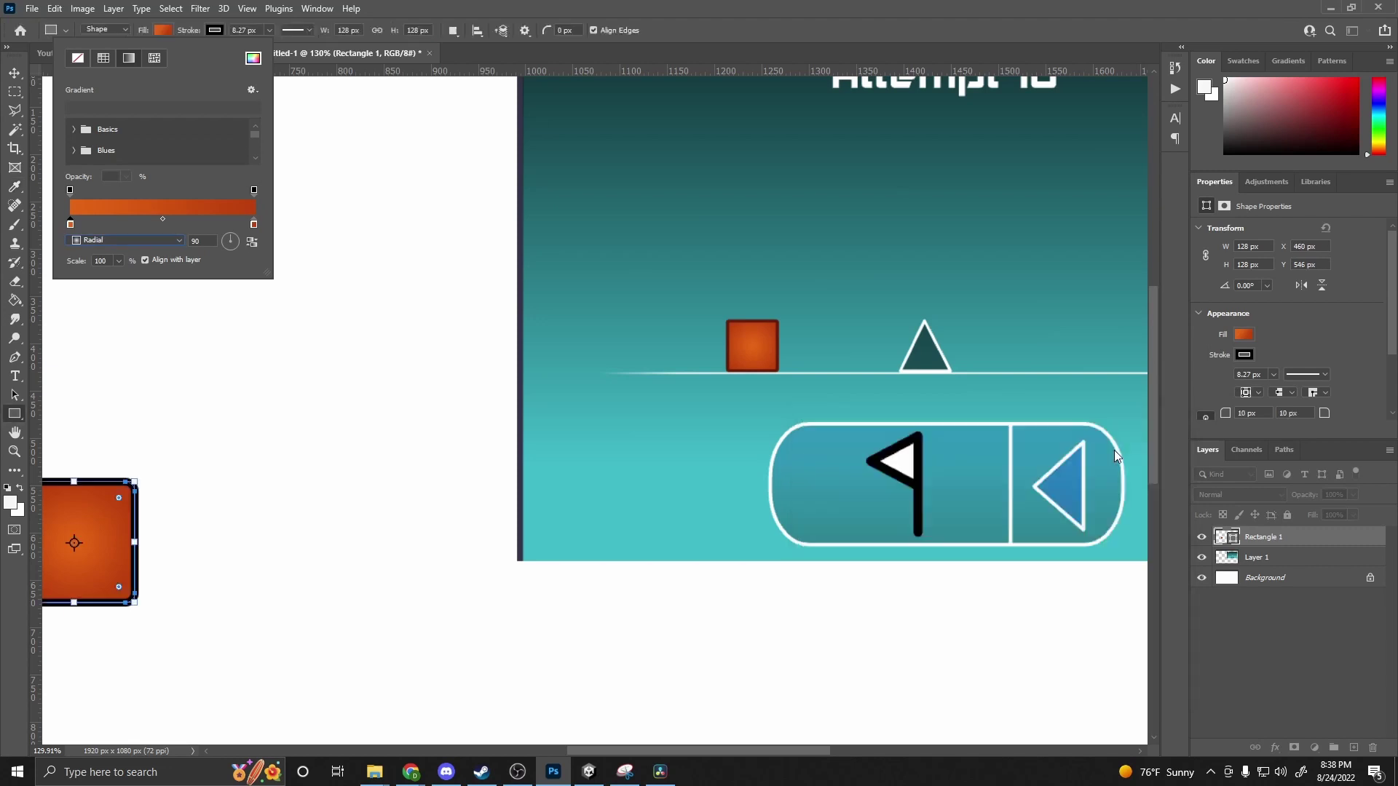
{"action": "left_click", "coordinate": [474, 430]}
{"action": "left_click", "coordinate": [437, 477]}
- Set the rectangle's stroke colour to the dark red #661b09 sampled from the reference square's outline
{"action": "scroll", "coordinate": [342, 466], "scroll_direction": "down", "scroll_amount": 1}
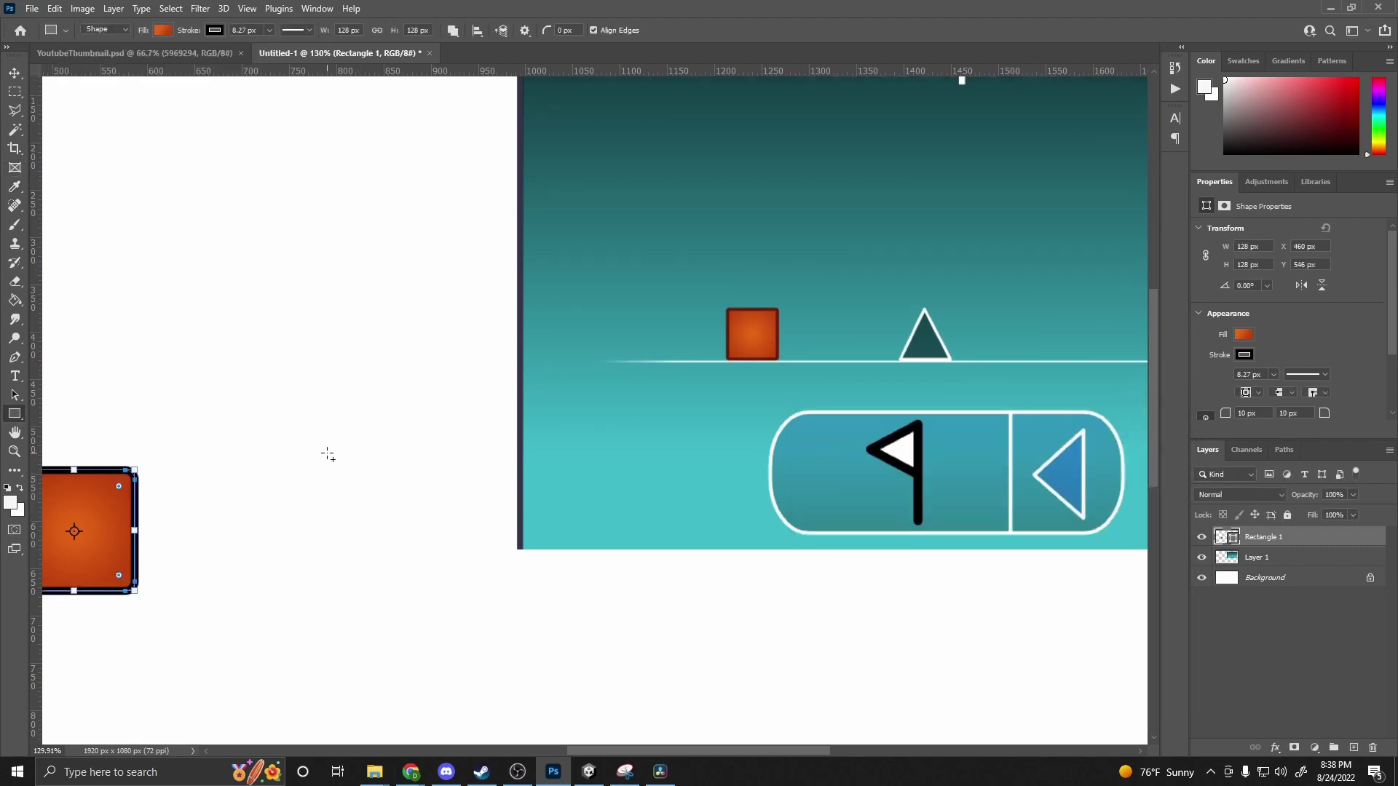
{"action": "scroll", "coordinate": [543, 714], "scroll_direction": "left", "scroll_amount": 3}
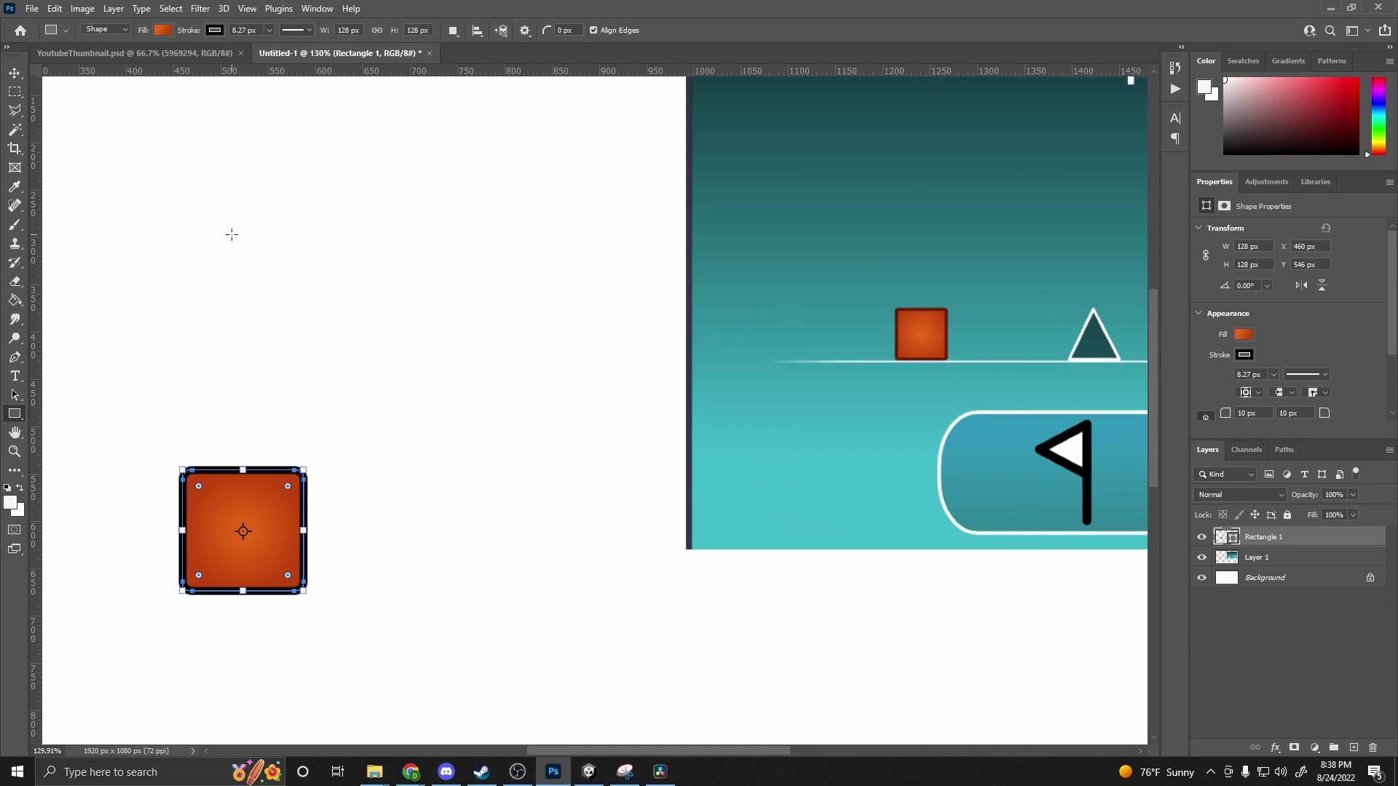
{"action": "left_click", "coordinate": [214, 29]}
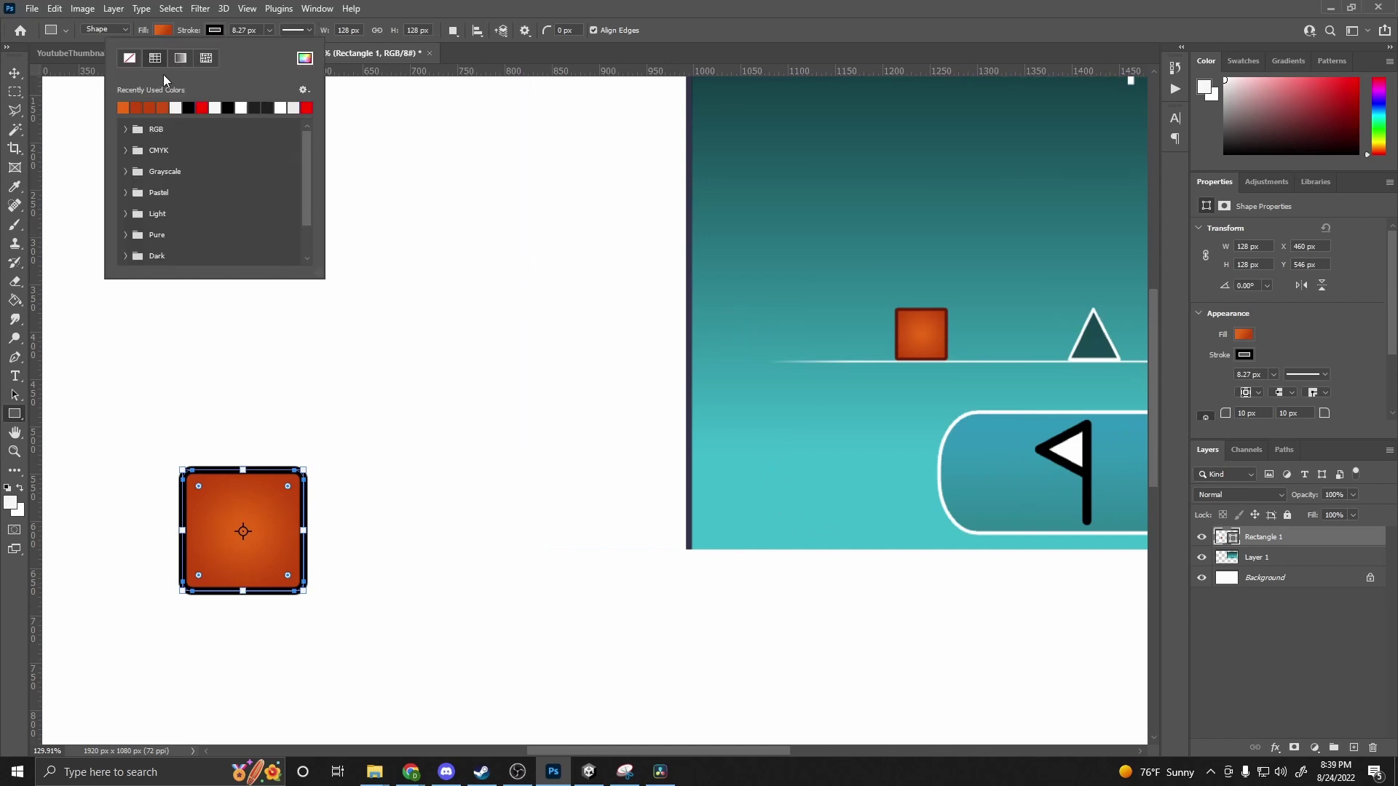
{"action": "left_click", "coordinate": [305, 58]}
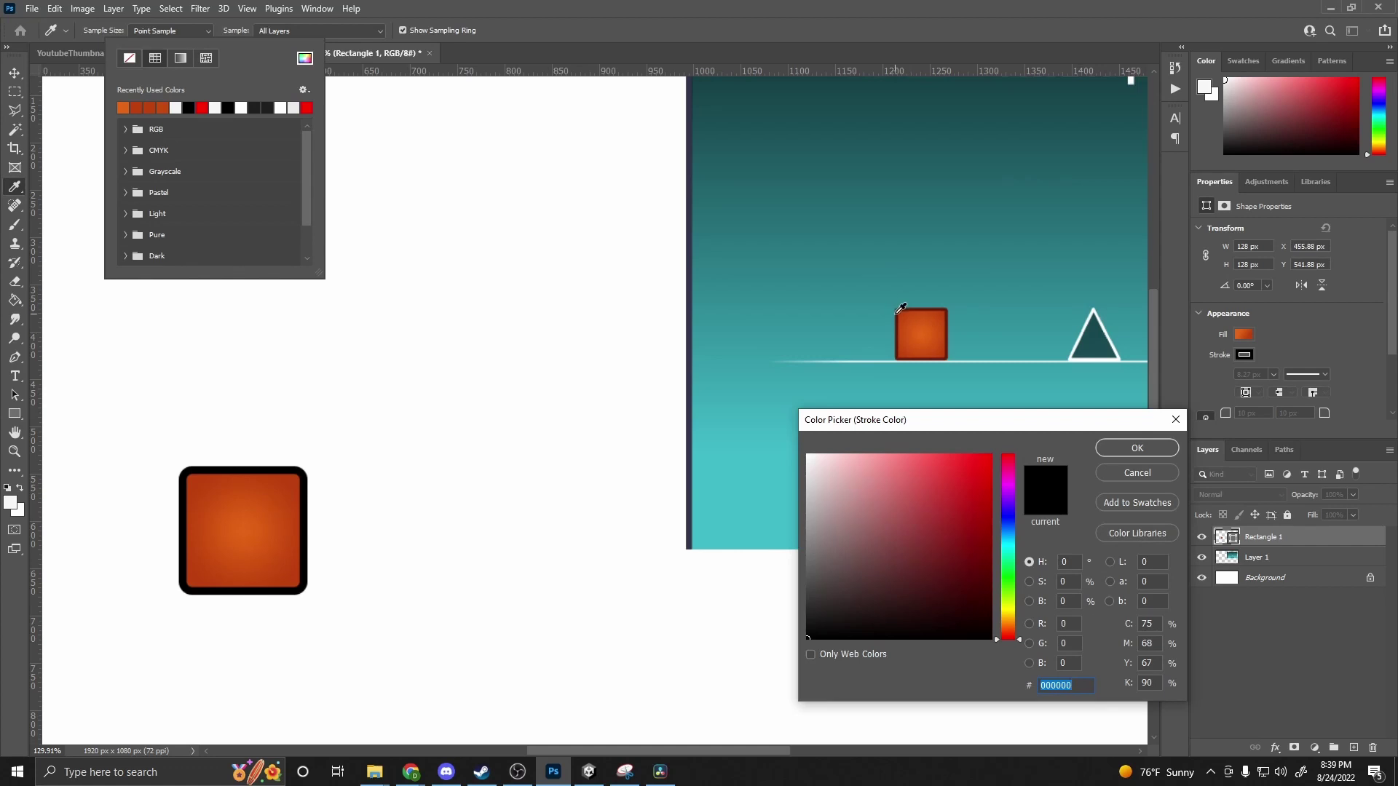
{"action": "left_click", "coordinate": [896, 312]}
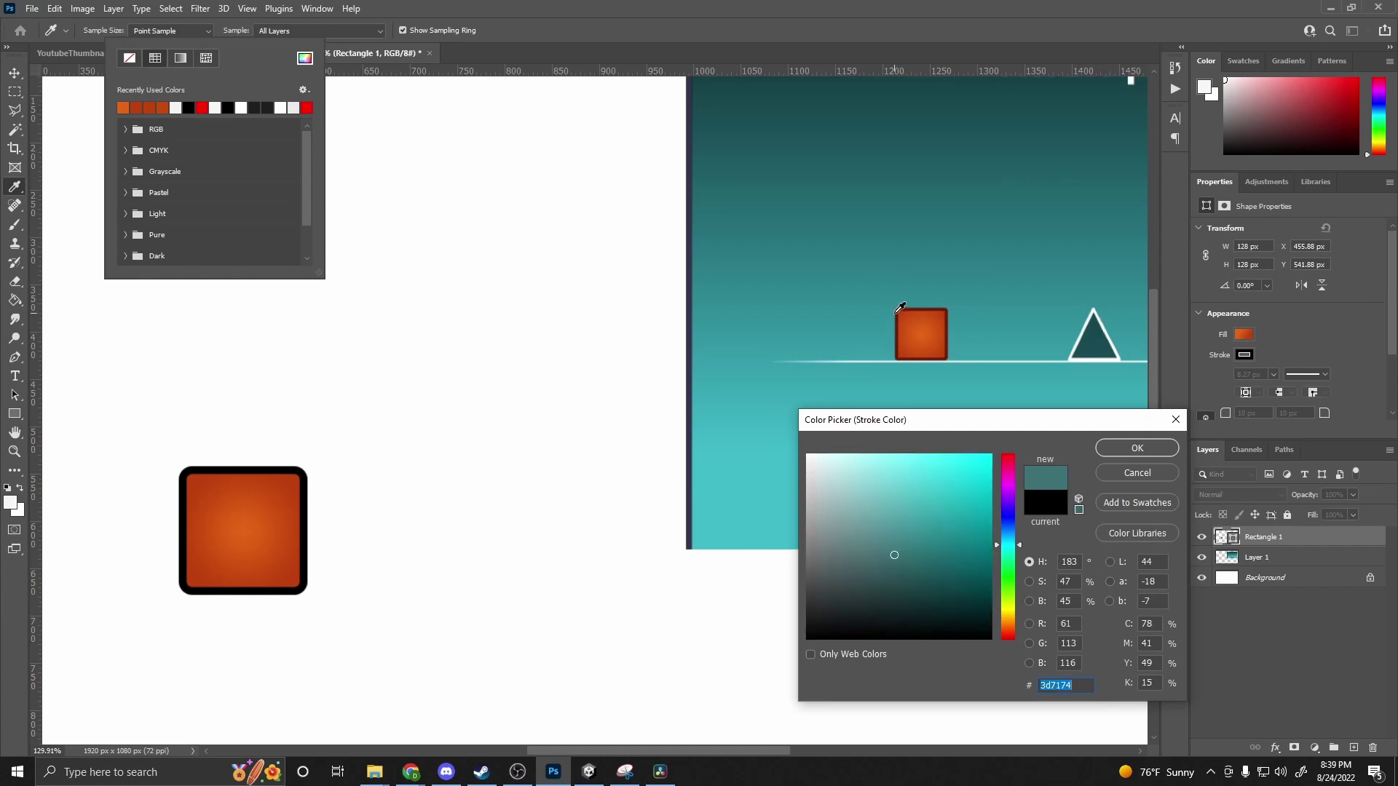
{"action": "left_click", "coordinate": [897, 313]}
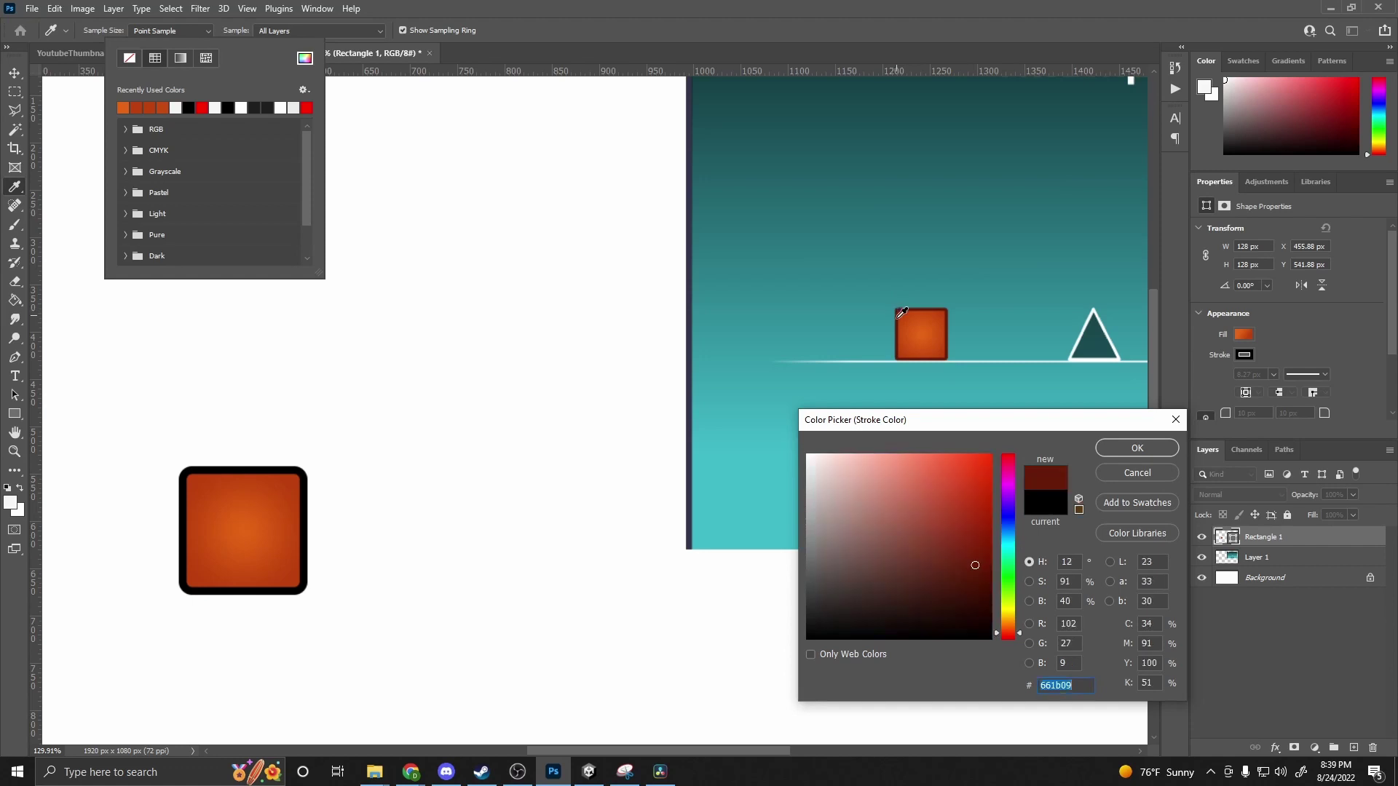
{"action": "left_click", "coordinate": [1132, 447]}
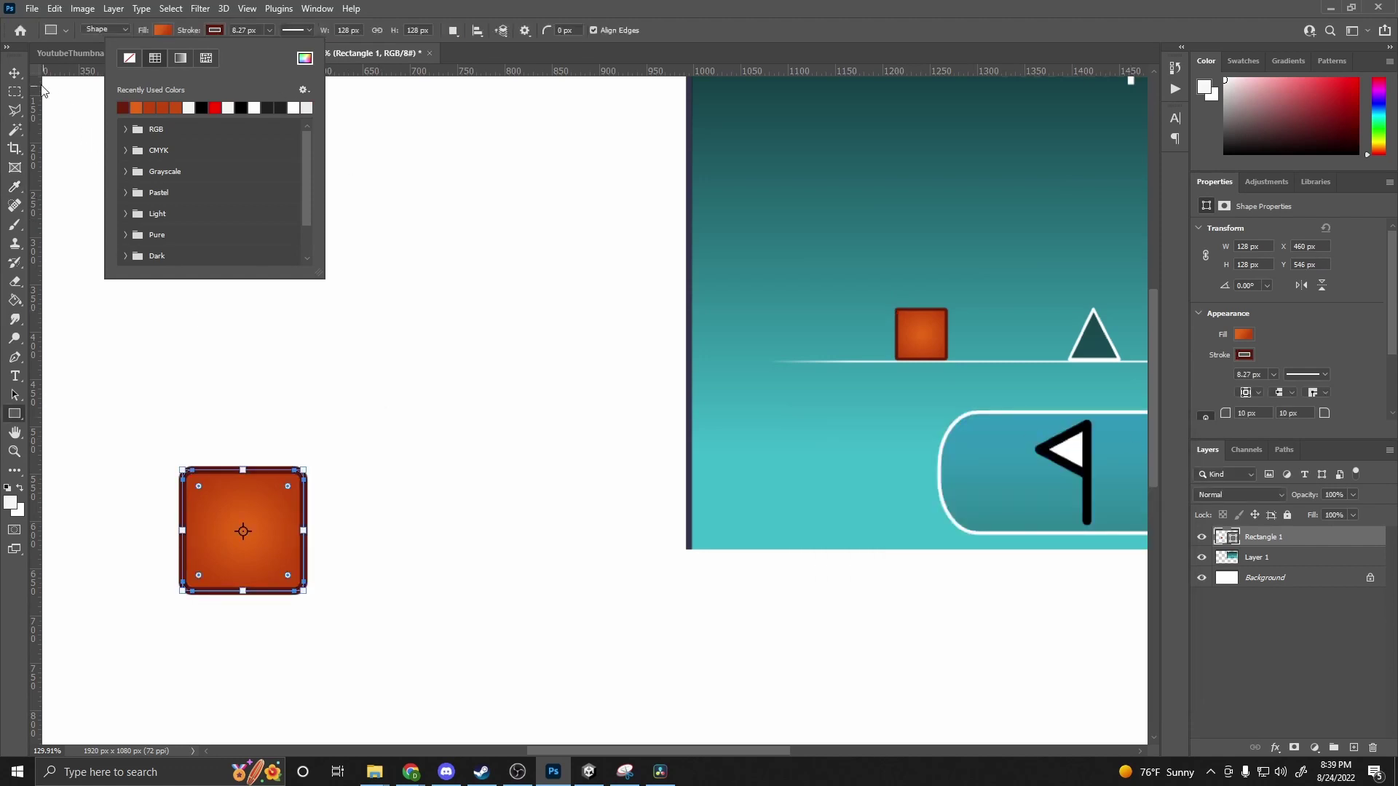
- Examine the square, spike triangle and ground line in the reference screenshot and compare them with the drawn square
{"action": "key", "text": "v"}
{"action": "scroll", "coordinate": [449, 386], "scroll_direction": "down", "scroll_amount": 3}
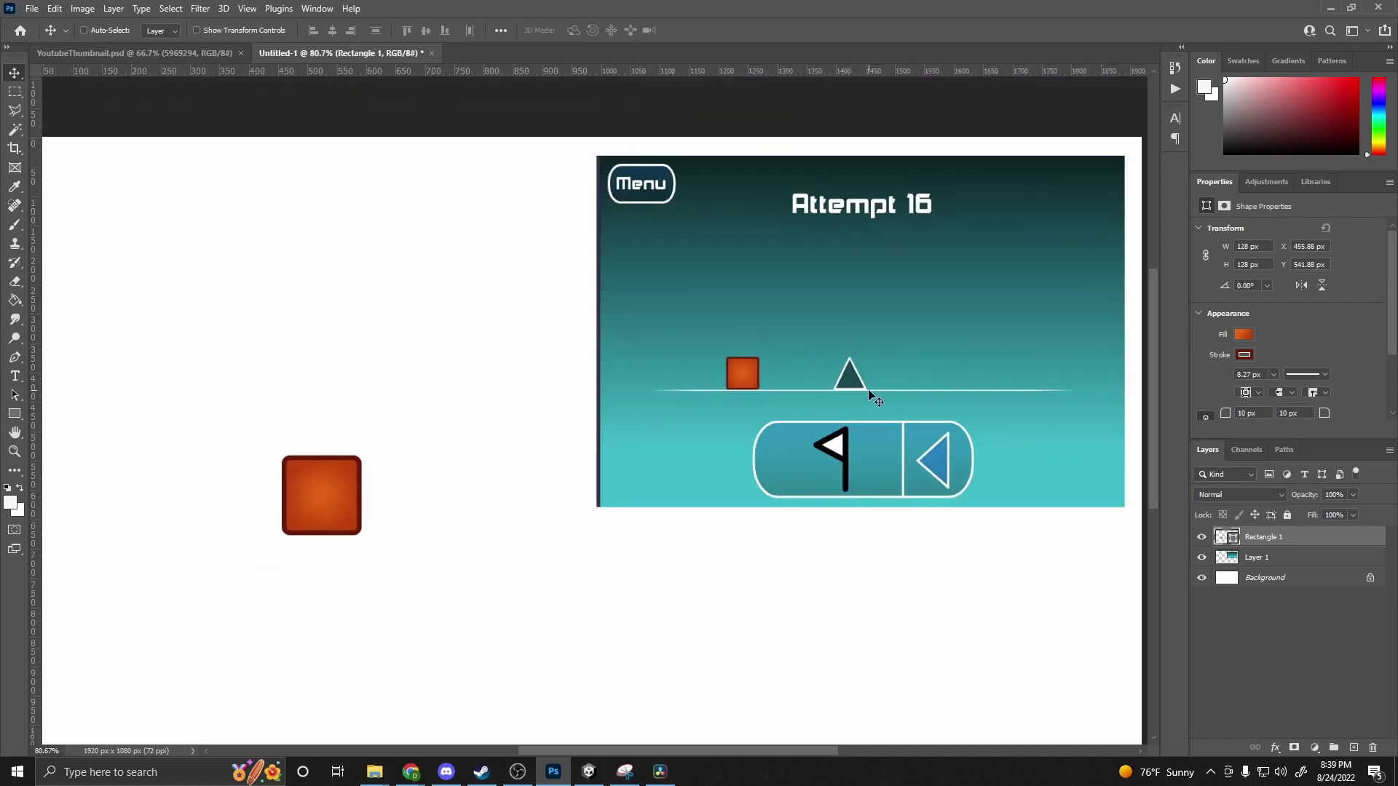
{"action": "scroll", "coordinate": [921, 404], "scroll_direction": "up", "scroll_amount": 1}
{"action": "scroll", "coordinate": [840, 403], "scroll_direction": "up", "scroll_amount": 3}
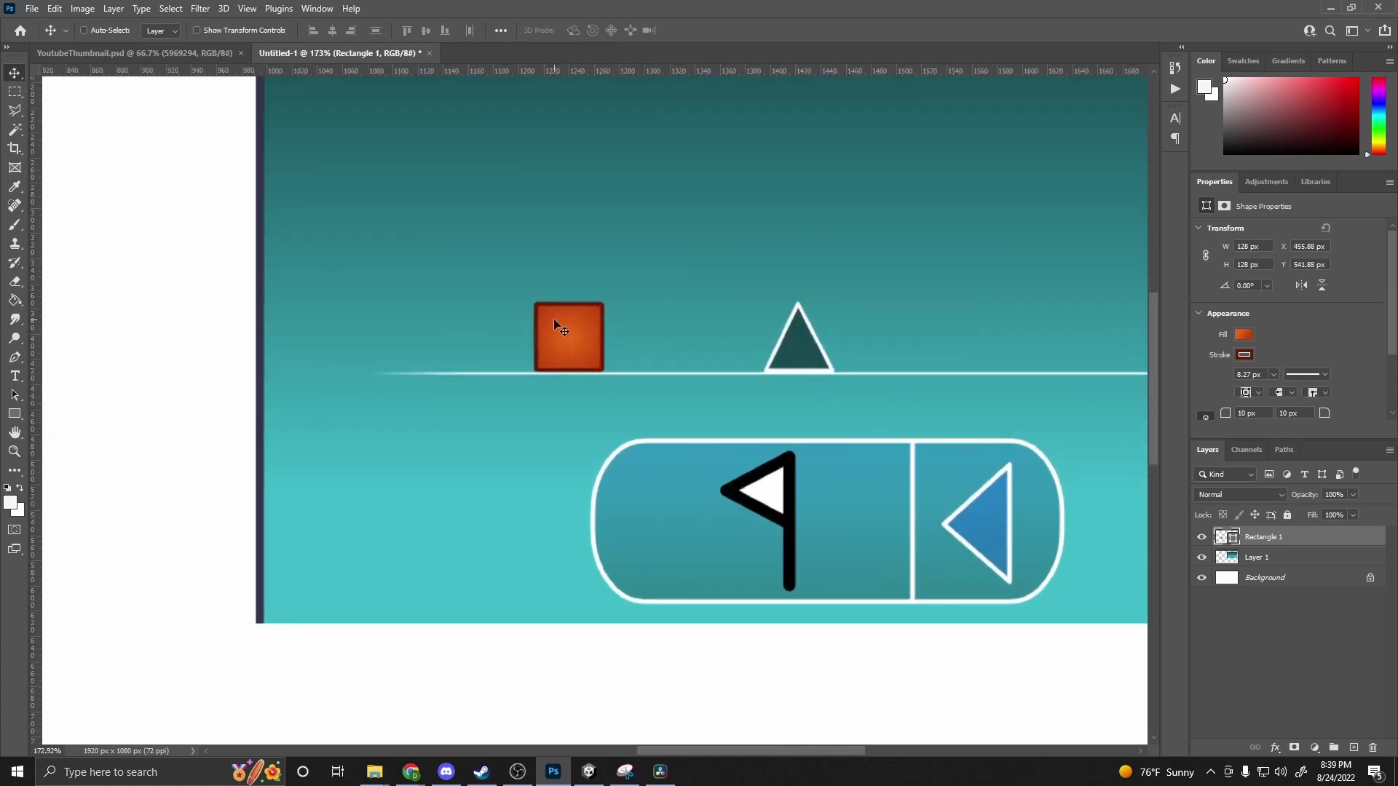
{"action": "scroll", "coordinate": [782, 355], "scroll_direction": "down", "scroll_amount": 2}
{"action": "scroll", "coordinate": [783, 355], "scroll_direction": "up", "scroll_amount": 3}
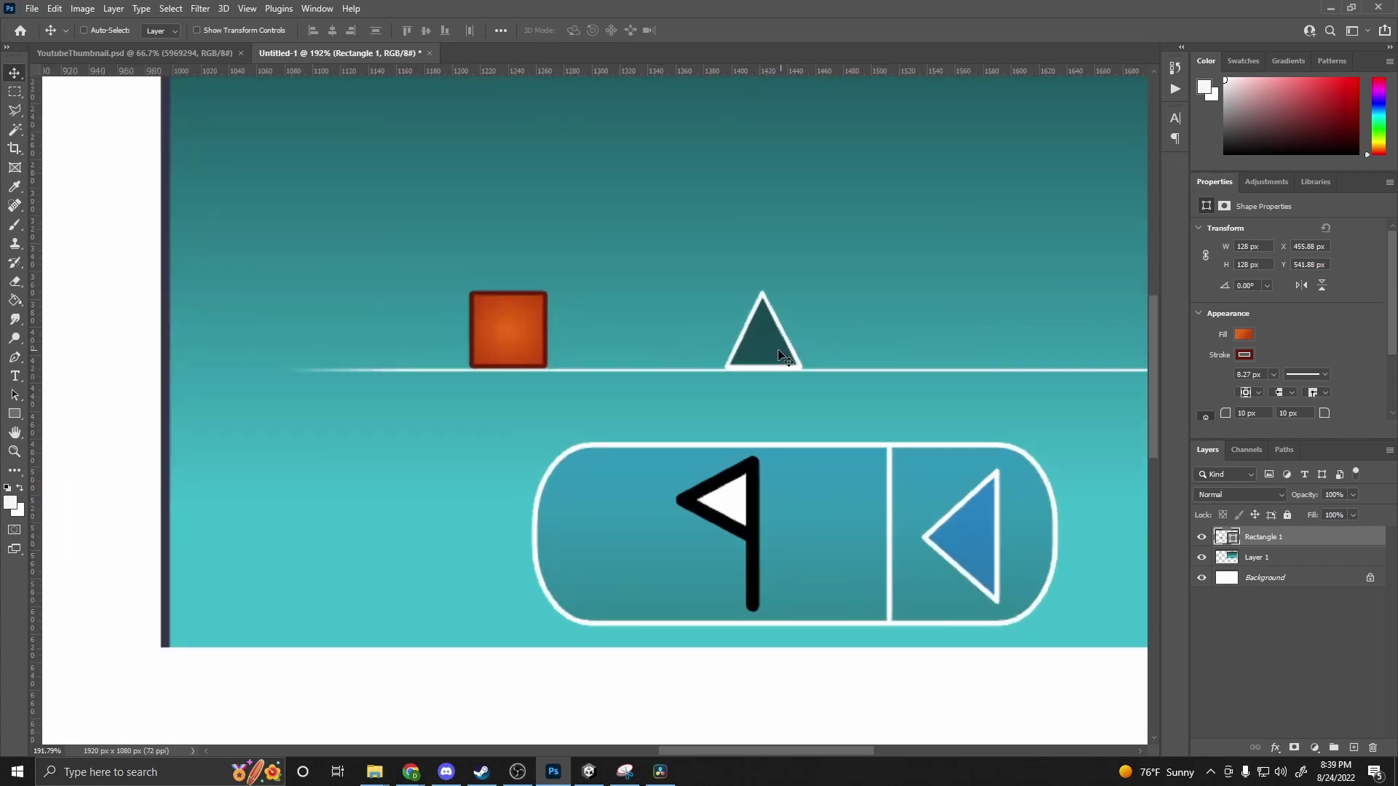
{"action": "scroll", "coordinate": [758, 353], "scroll_direction": "down", "scroll_amount": 1}
{"action": "scroll", "coordinate": [659, 370], "scroll_direction": "up", "scroll_amount": 1}
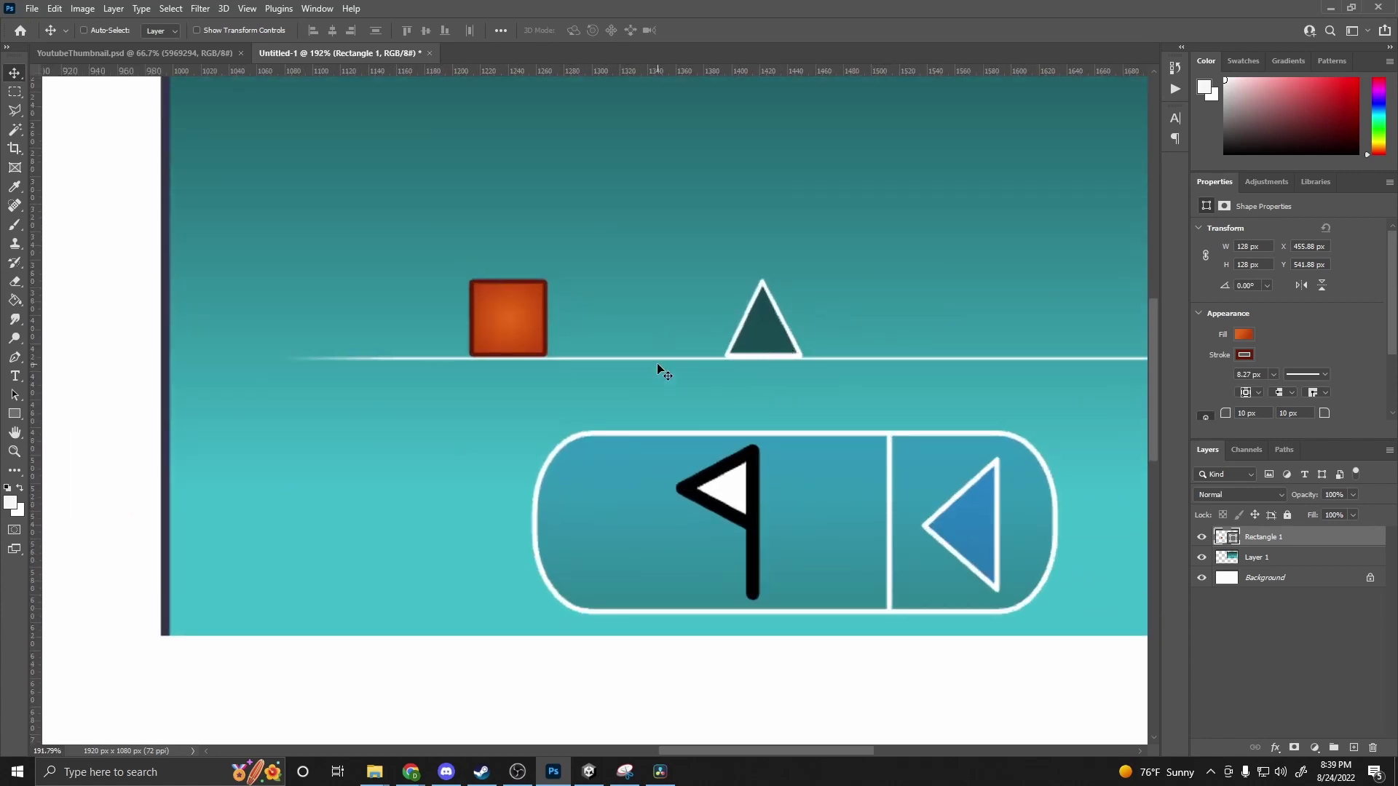
{"action": "scroll", "coordinate": [663, 372], "scroll_direction": "down", "scroll_amount": 5}
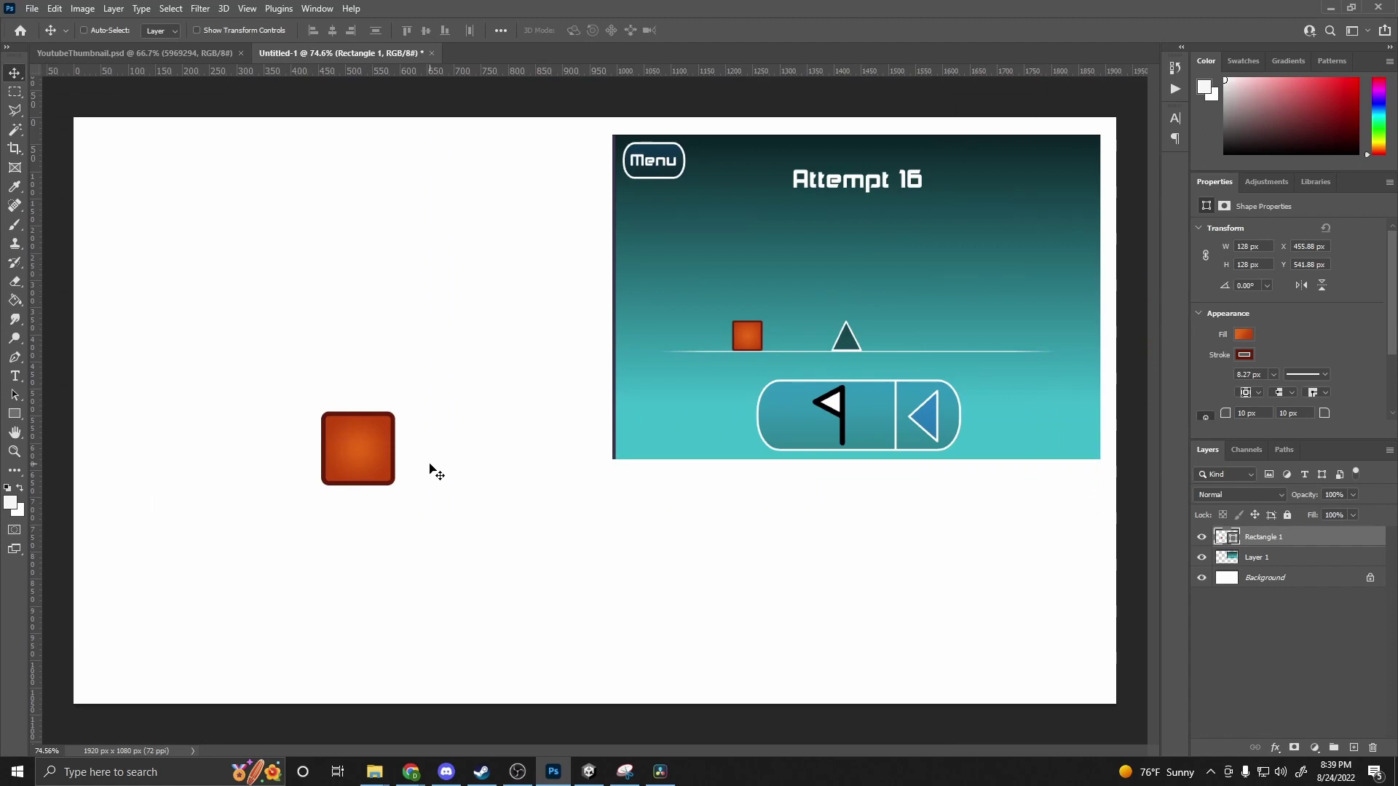
{"action": "scroll", "coordinate": [430, 468], "scroll_direction": "up", "scroll_amount": 1}
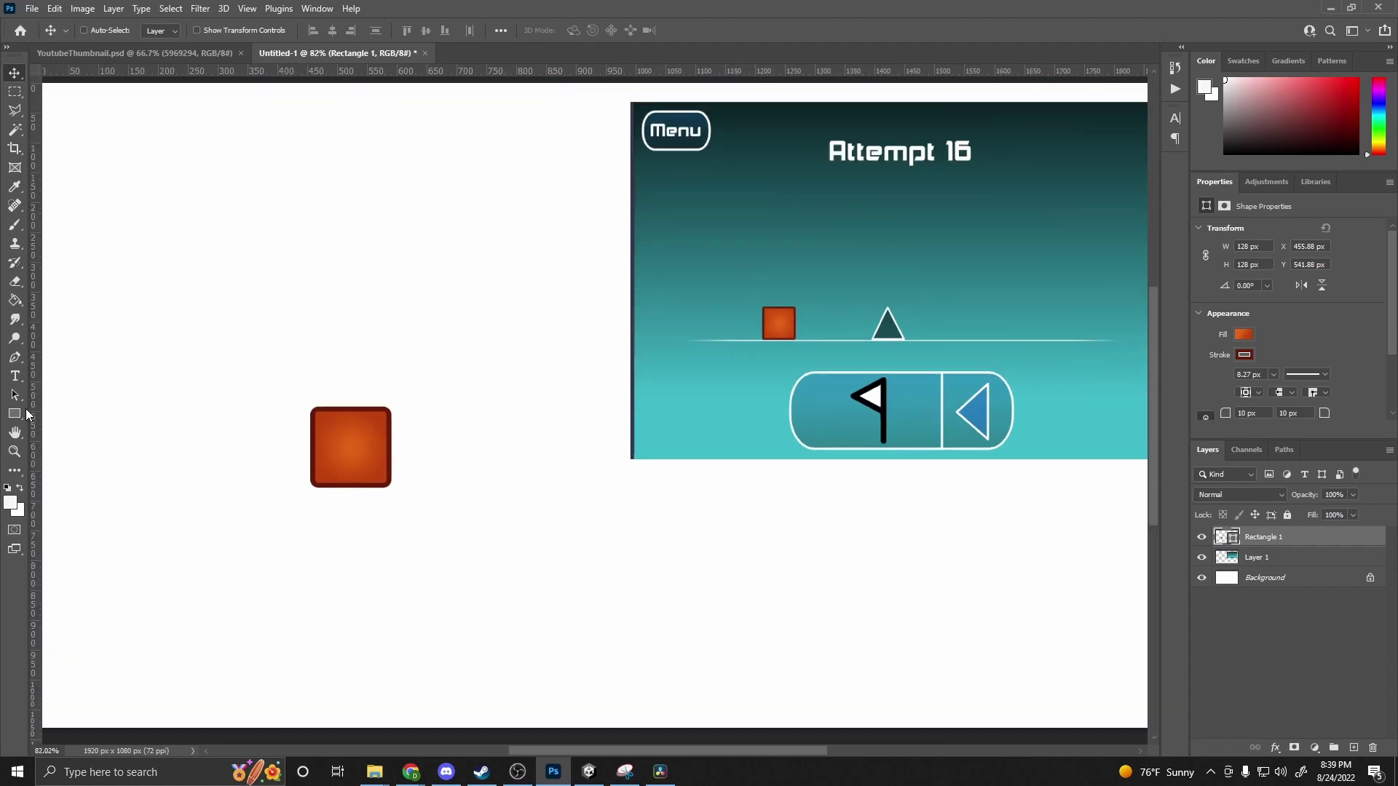
- Create an equilateral triangle shape beside the orange square using a 128 px width and height with 0 px corner radius
{"action": "left_click", "coordinate": [17, 416]}
{"action": "right_click", "coordinate": [19, 414]}
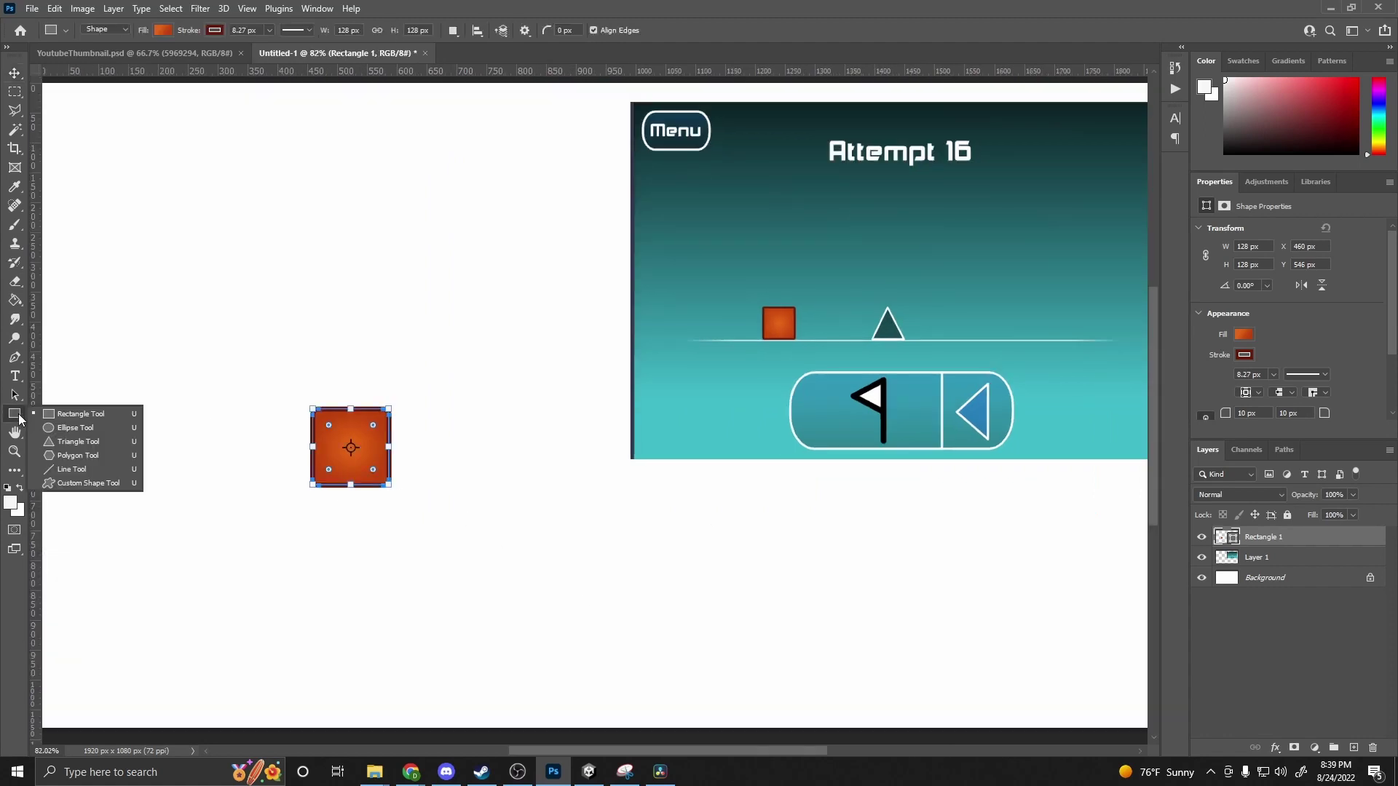
{"action": "left_click", "coordinate": [85, 443]}
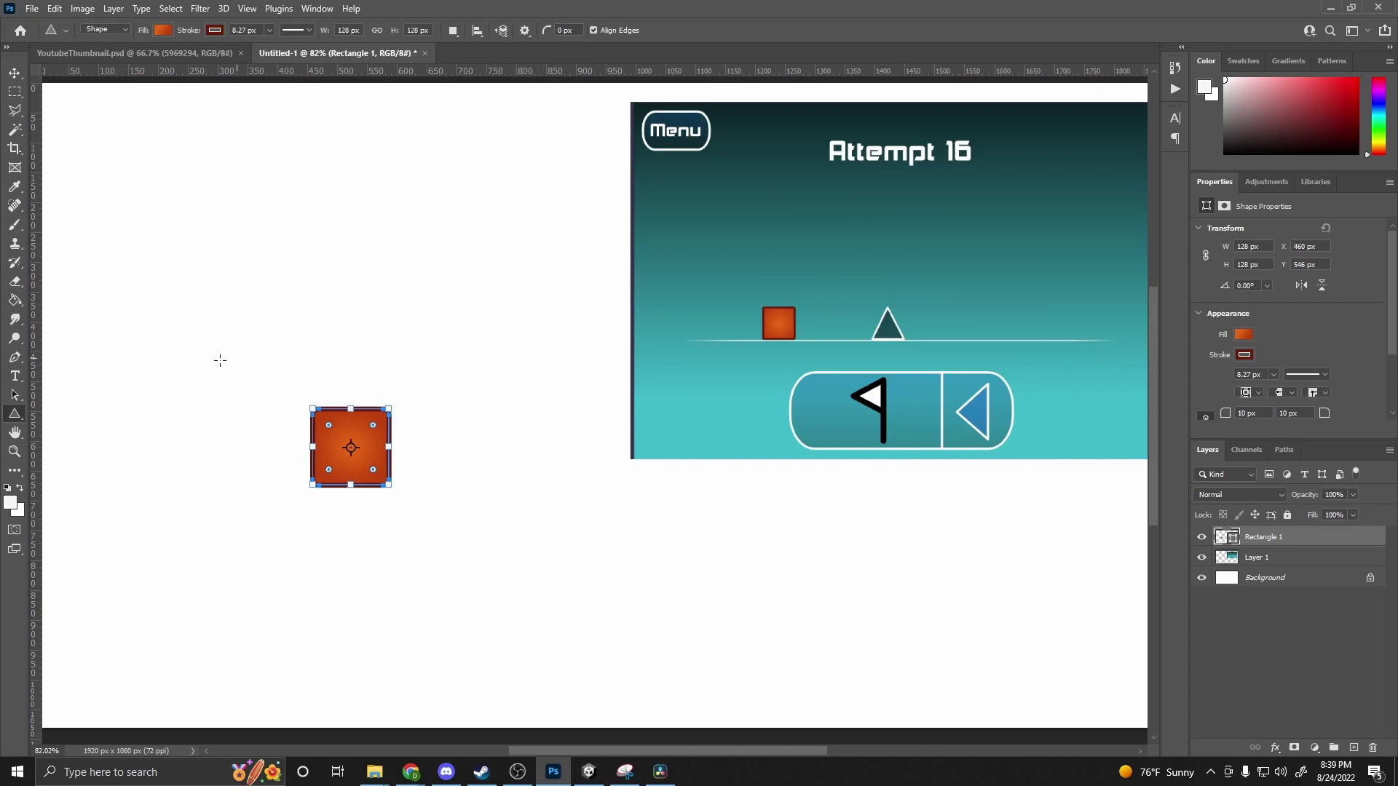
{"action": "left_click", "coordinate": [482, 444]}
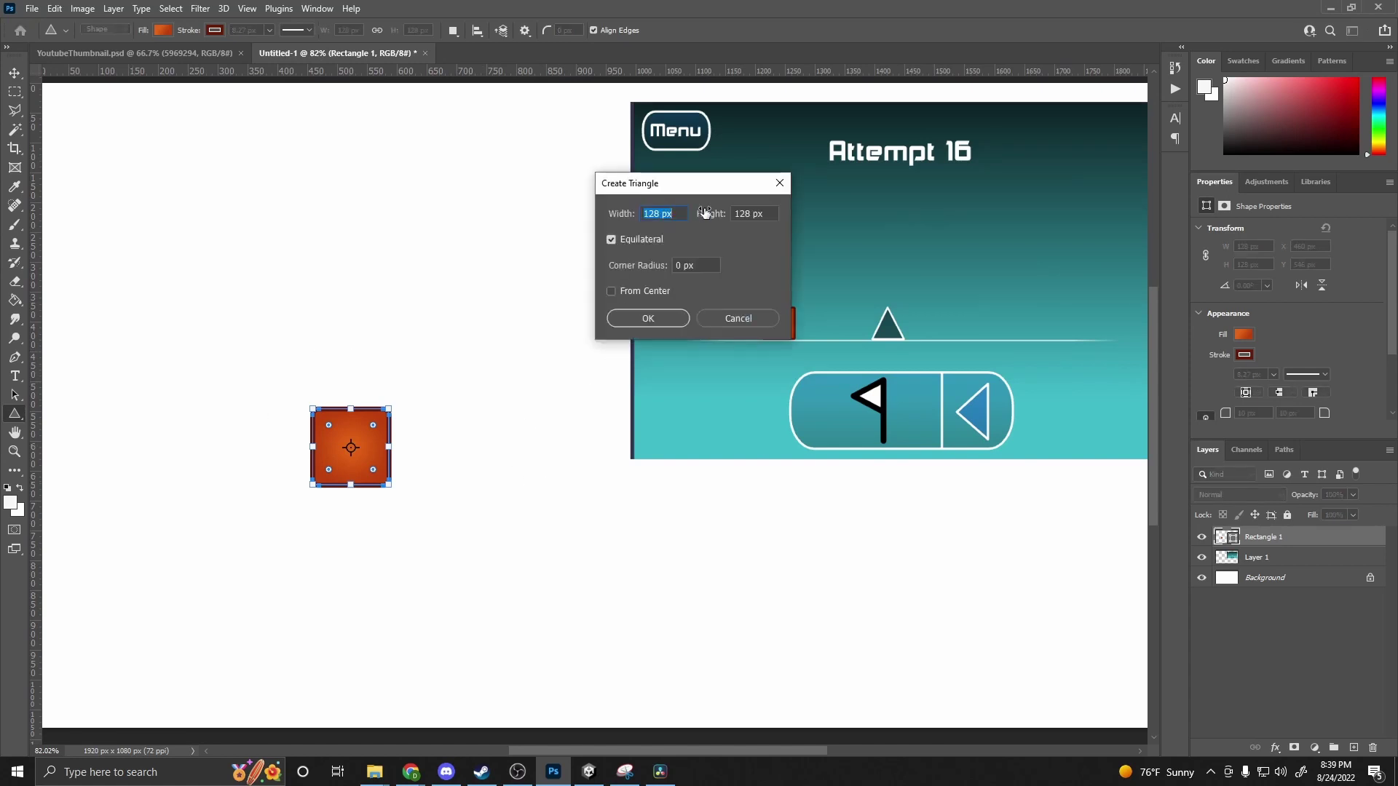
{"action": "left_click", "coordinate": [635, 322]}
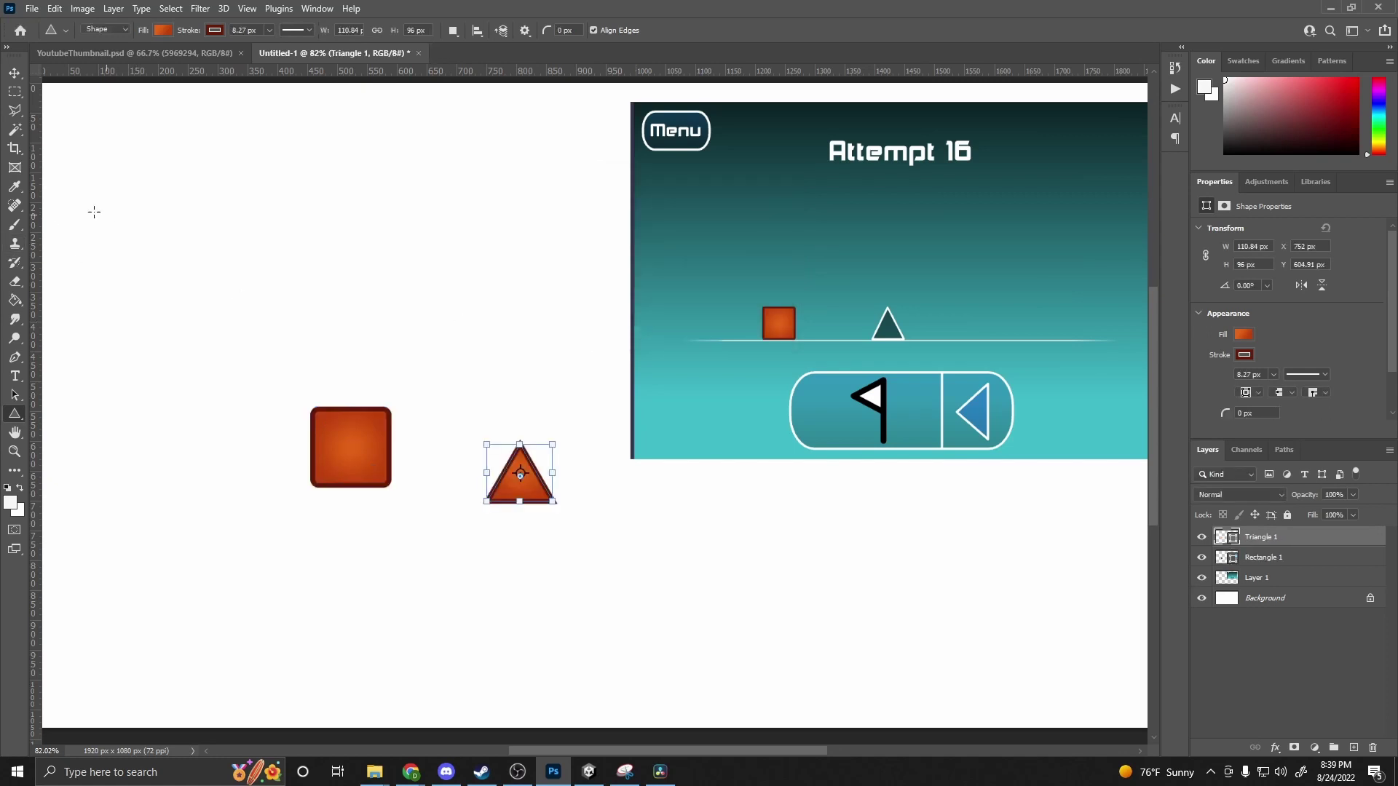
- Give the triangle a white stroke and a solid dark teal fill of #1a4b51 sampled from the reference triangle
{"action": "left_click", "coordinate": [215, 30]}
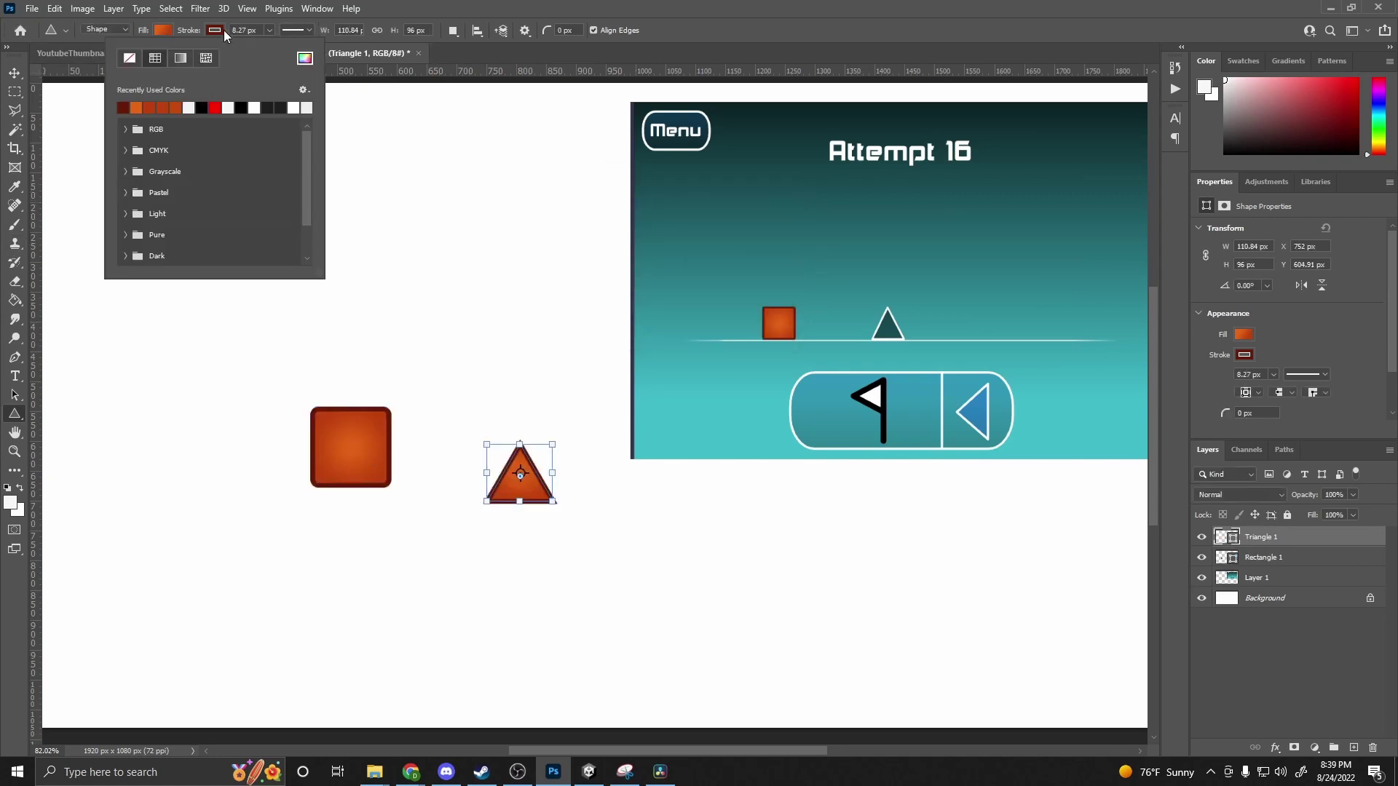
{"action": "left_click", "coordinate": [256, 106]}
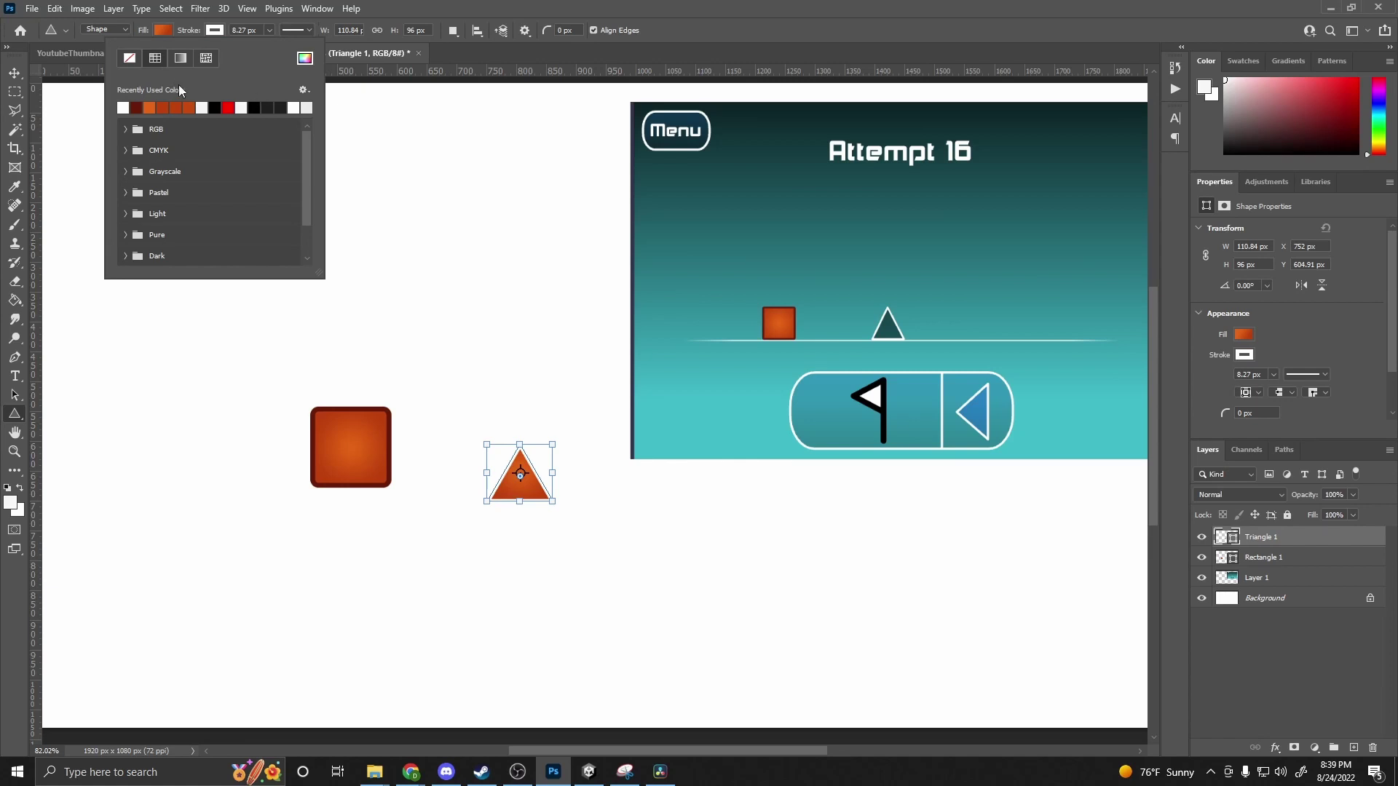
{"action": "left_click", "coordinate": [163, 30]}
{"action": "left_click", "coordinate": [163, 29]}
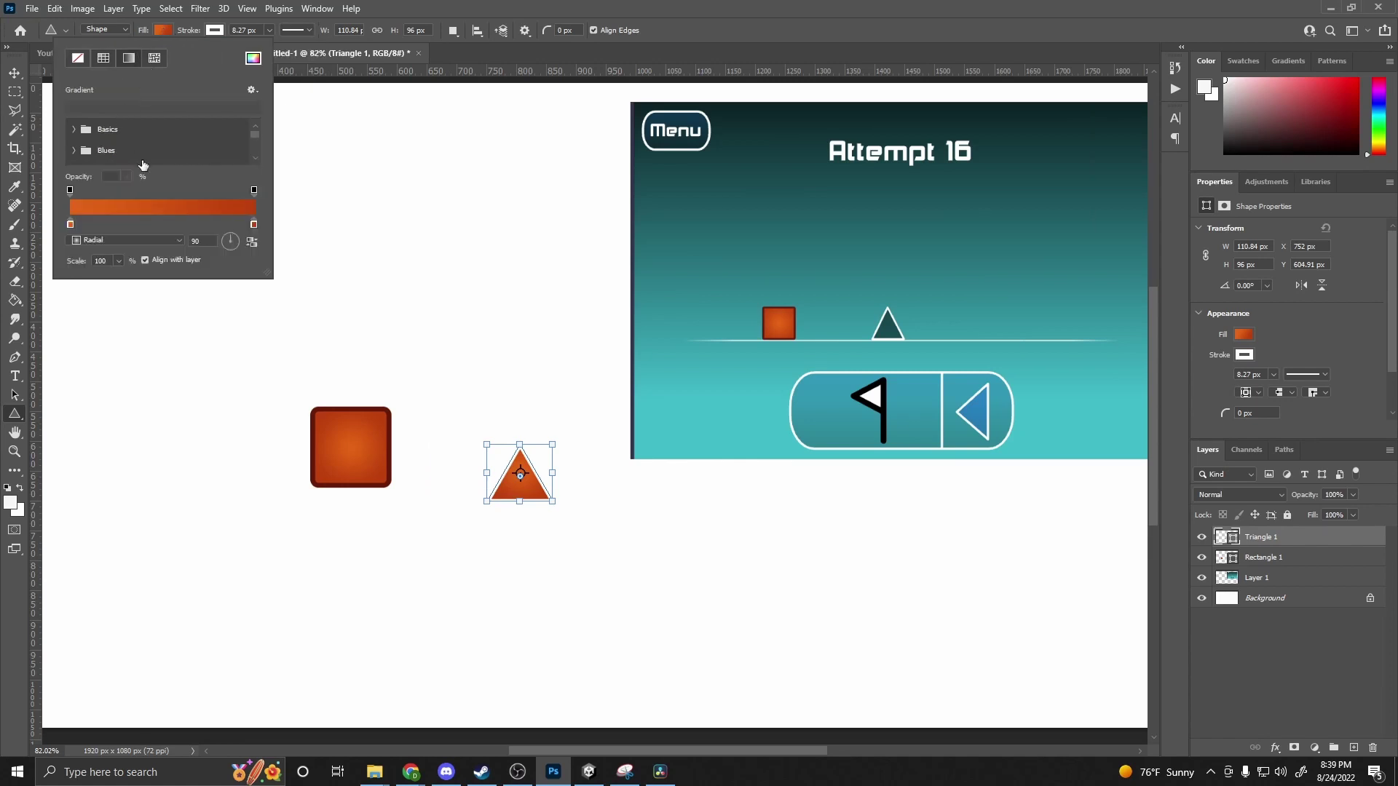
{"action": "left_click", "coordinate": [109, 56]}
{"action": "left_click", "coordinate": [87, 58]}
{"action": "left_click", "coordinate": [253, 58]}
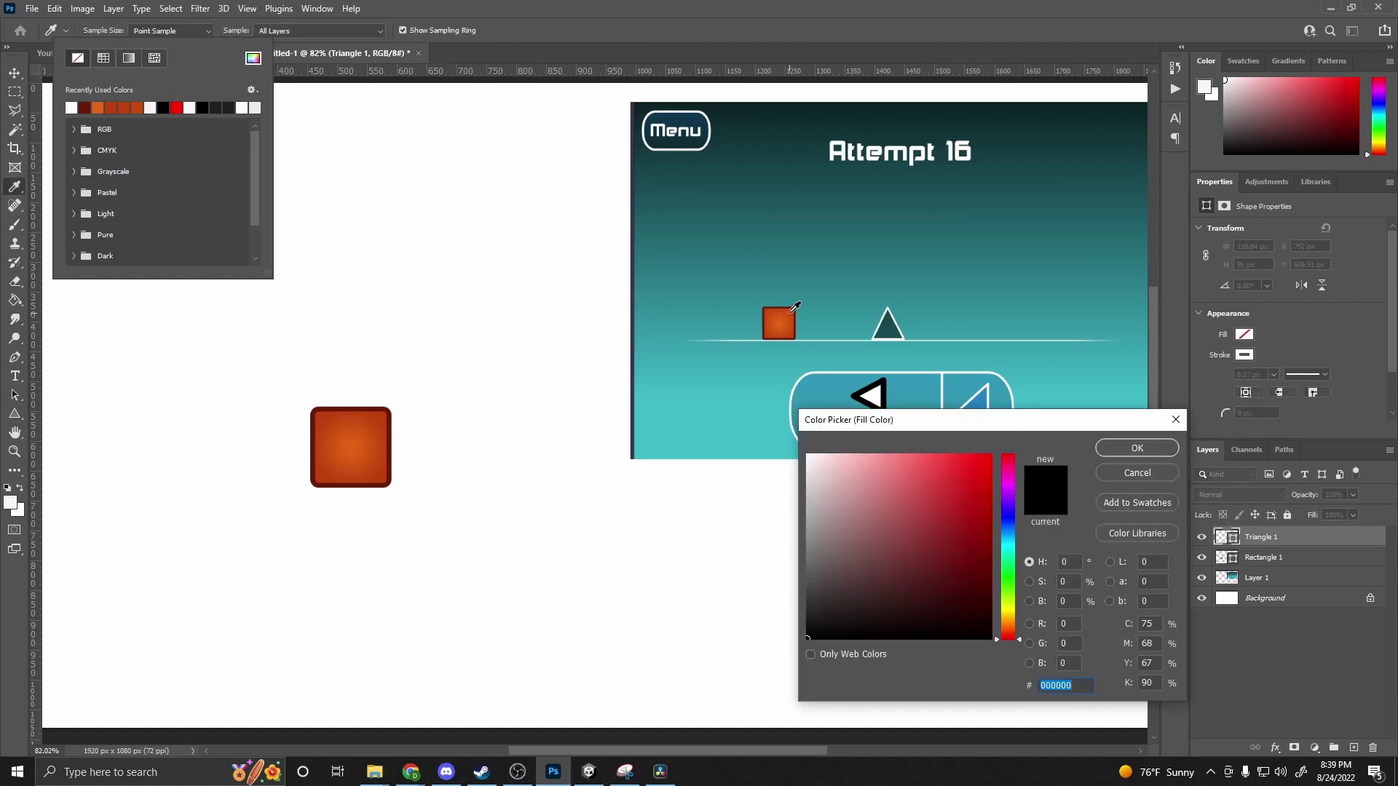
{"action": "left_click", "coordinate": [887, 327]}
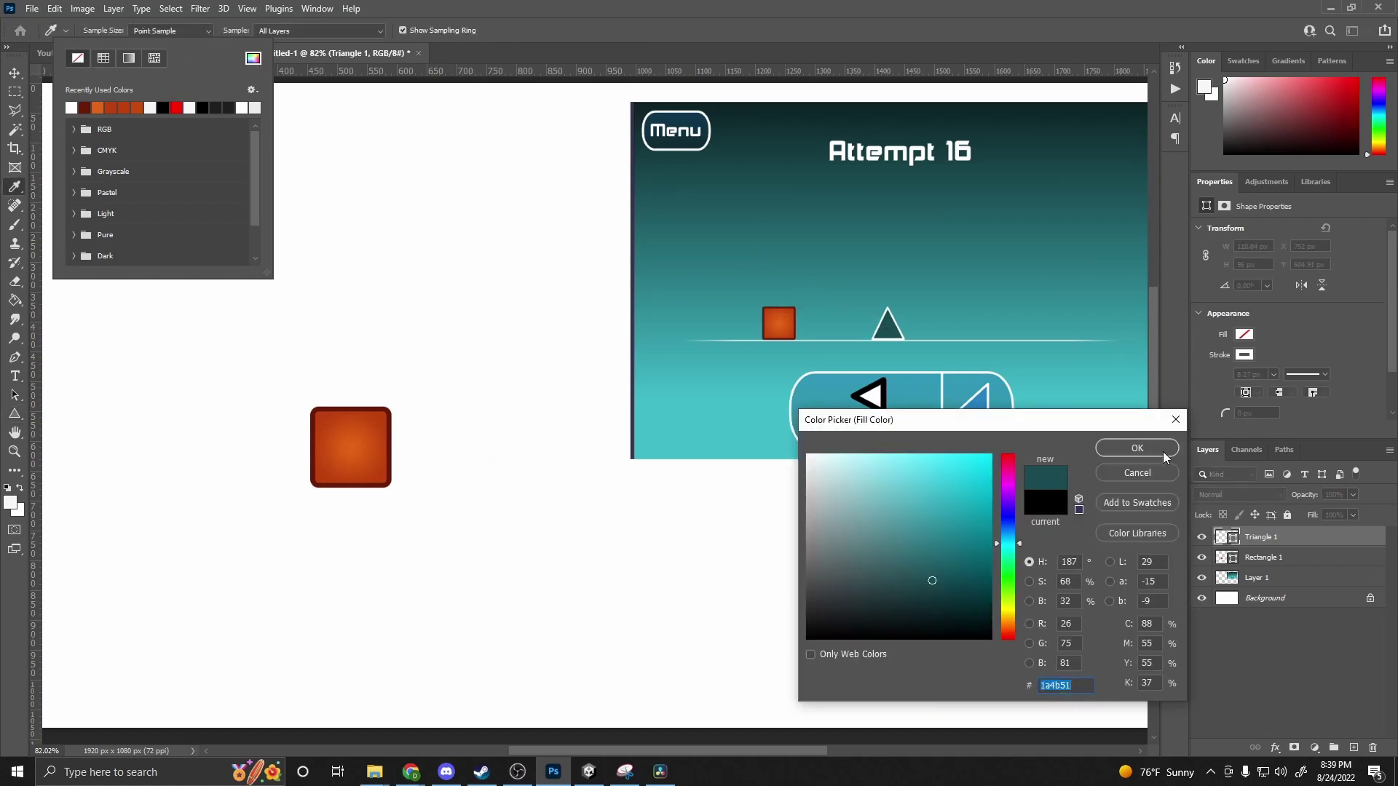
{"action": "left_click", "coordinate": [1163, 451]}
- Scale the triangle over the square to about 122% so their sizes match, and place it just beside the square
{"action": "left_click", "coordinate": [15, 73]}
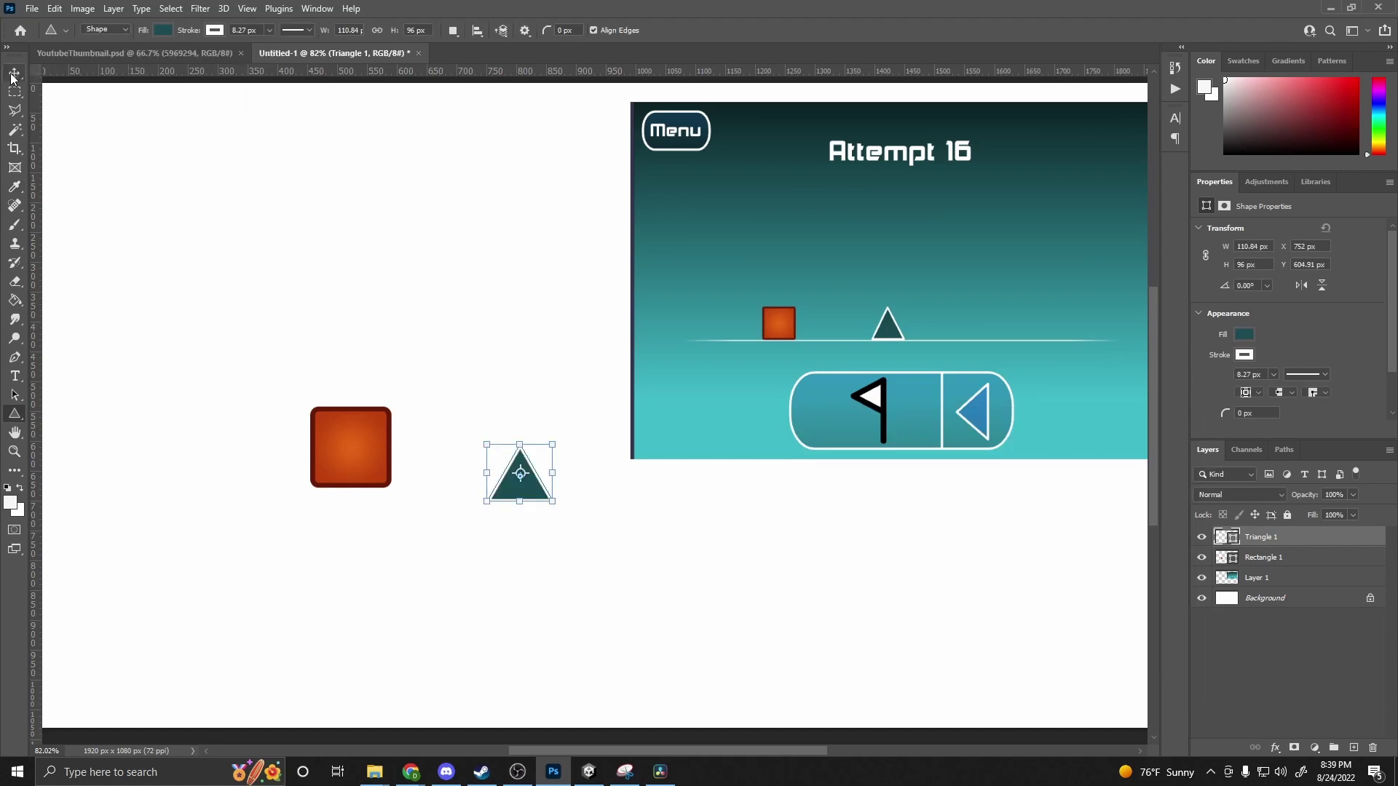
{"action": "left_click_drag", "start_coordinate": [523, 474], "coordinate": [350, 412]}
{"action": "key", "text": "ctrl+t"}
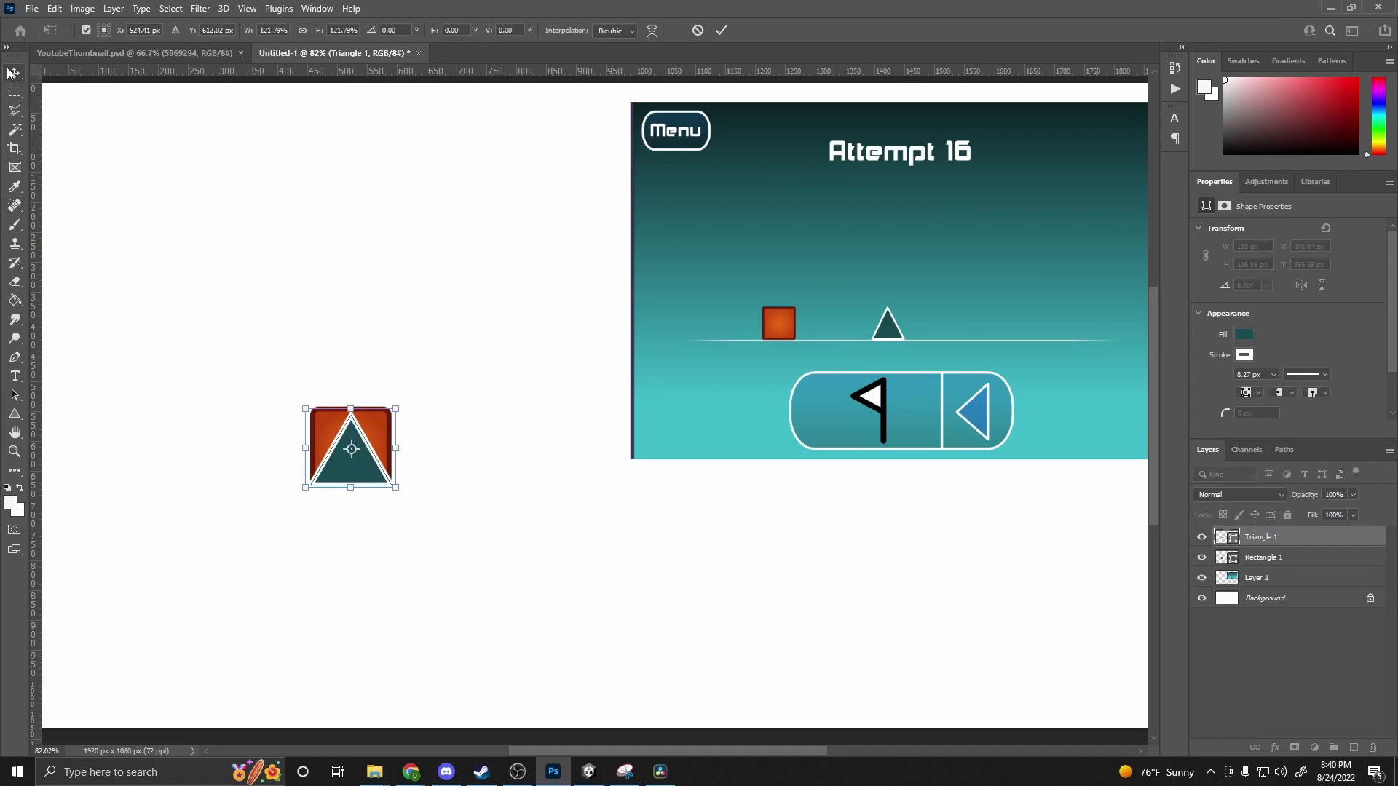
{"action": "key", "text": "Return"}
{"action": "left_click_drag", "start_coordinate": [350, 473], "coordinate": [448, 466]}
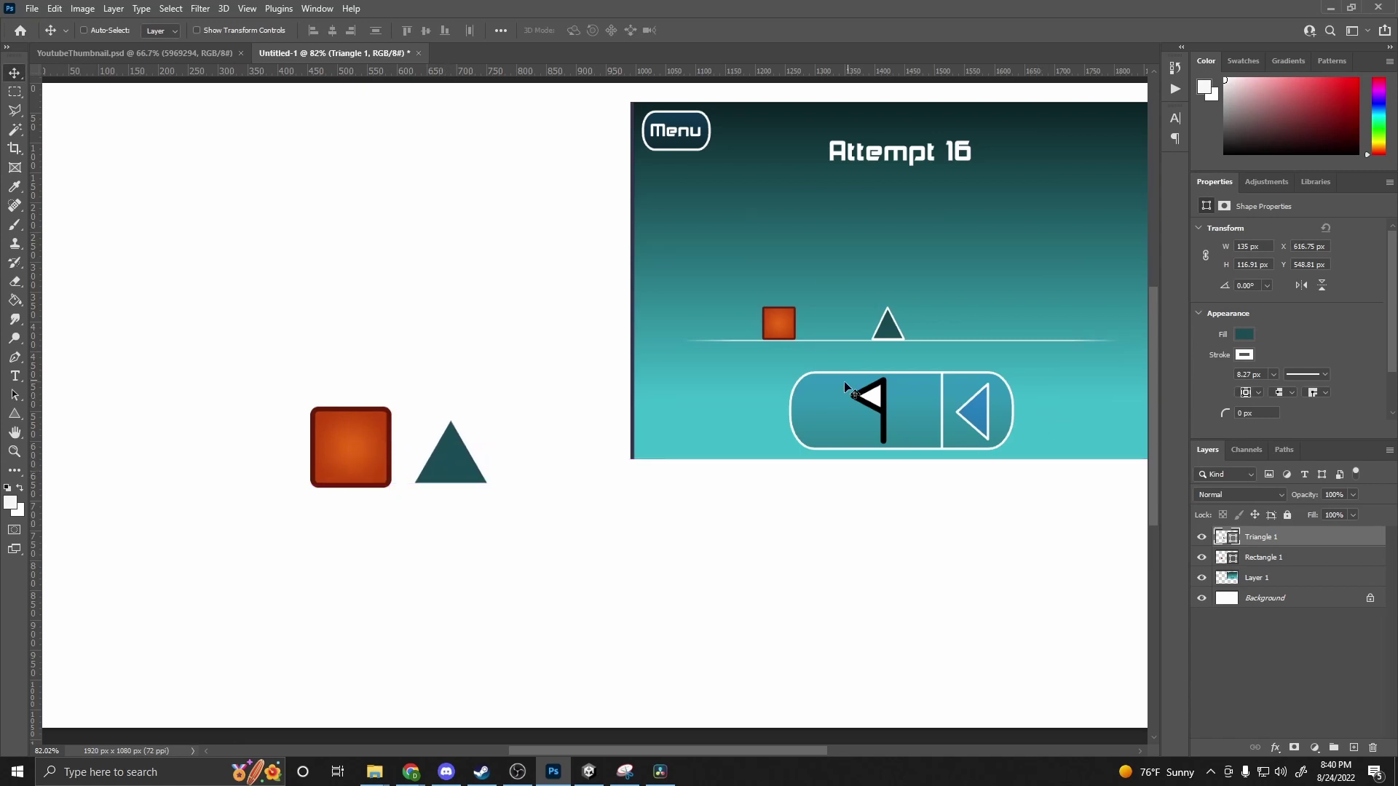
- Fill the Background layer with a mid teal sampled from the reference screenshot's backdrop above its triangle
{"action": "scroll", "coordinate": [839, 405], "scroll_direction": "down", "scroll_amount": 1}
{"action": "left_click", "coordinate": [1277, 600]}
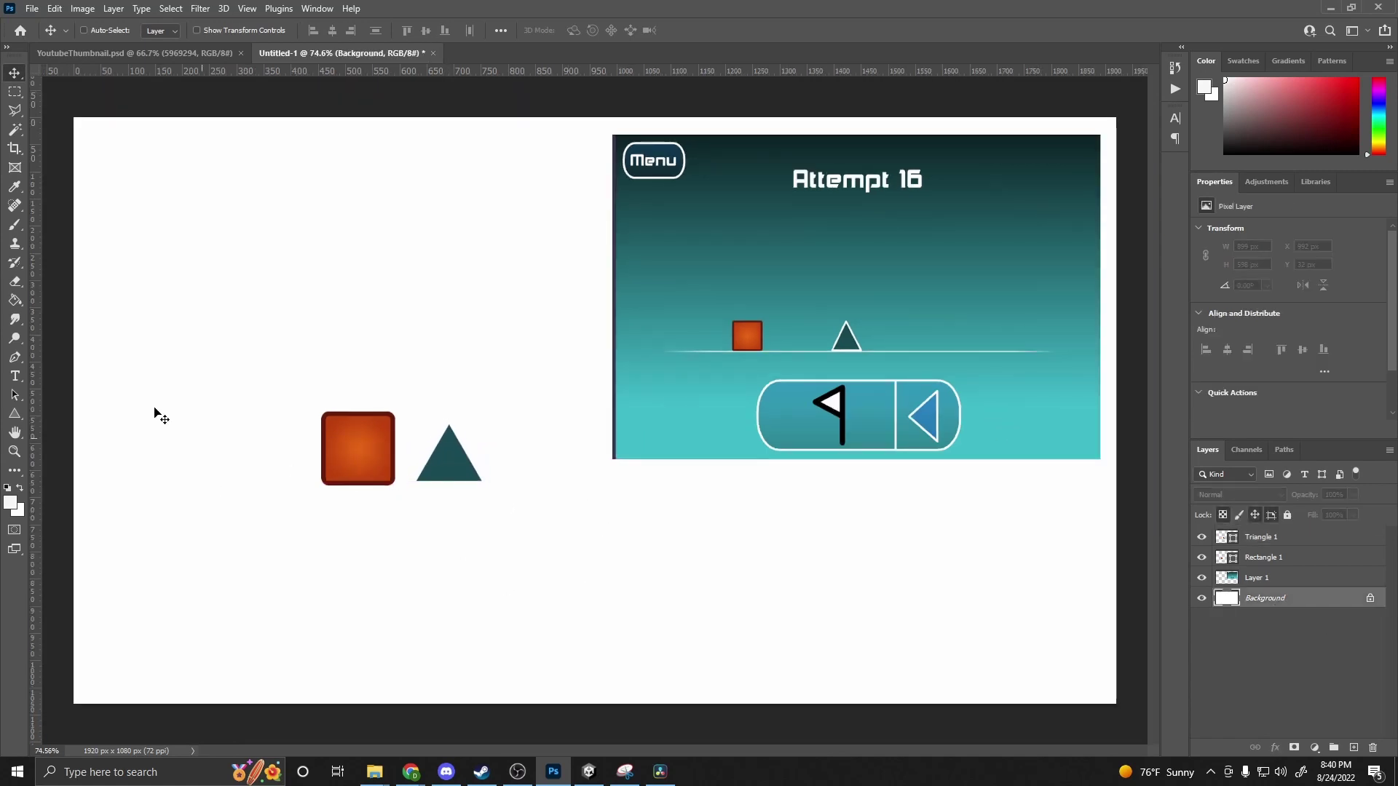
{"action": "left_click", "coordinate": [10, 502]}
{"action": "left_click", "coordinate": [848, 276]}
{"action": "left_click", "coordinate": [1136, 448]}
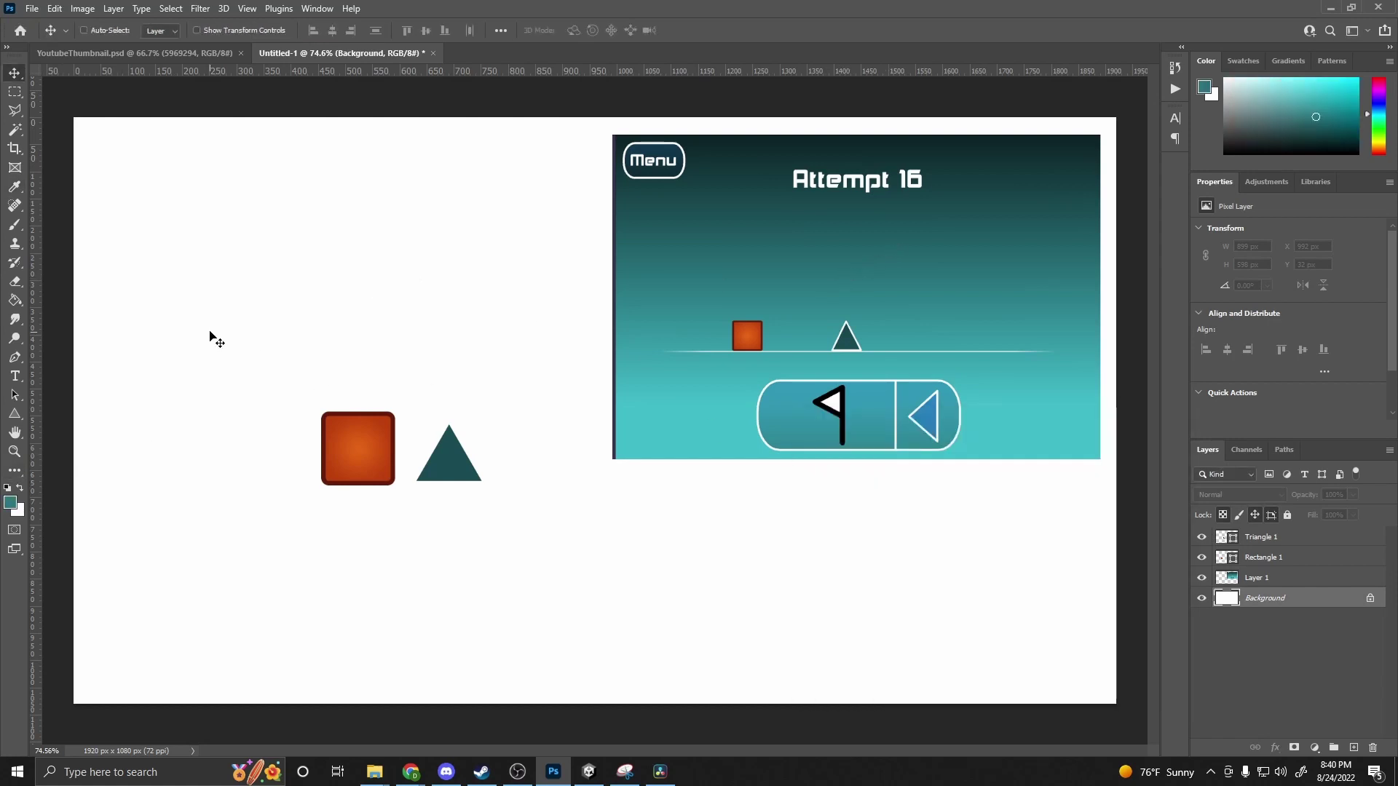
{"action": "key", "text": "v"}
{"action": "left_click", "coordinate": [15, 300]}
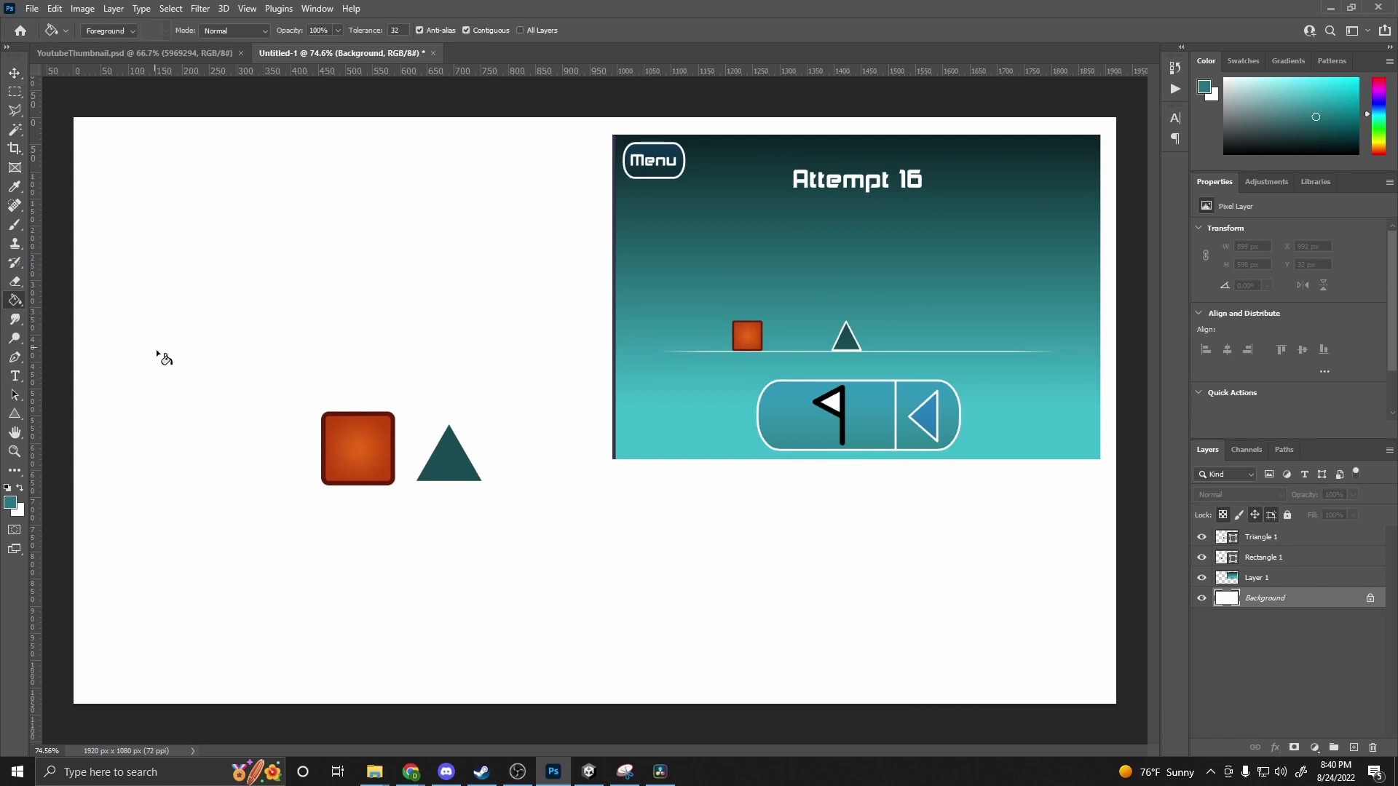
{"action": "left_click", "coordinate": [179, 380]}
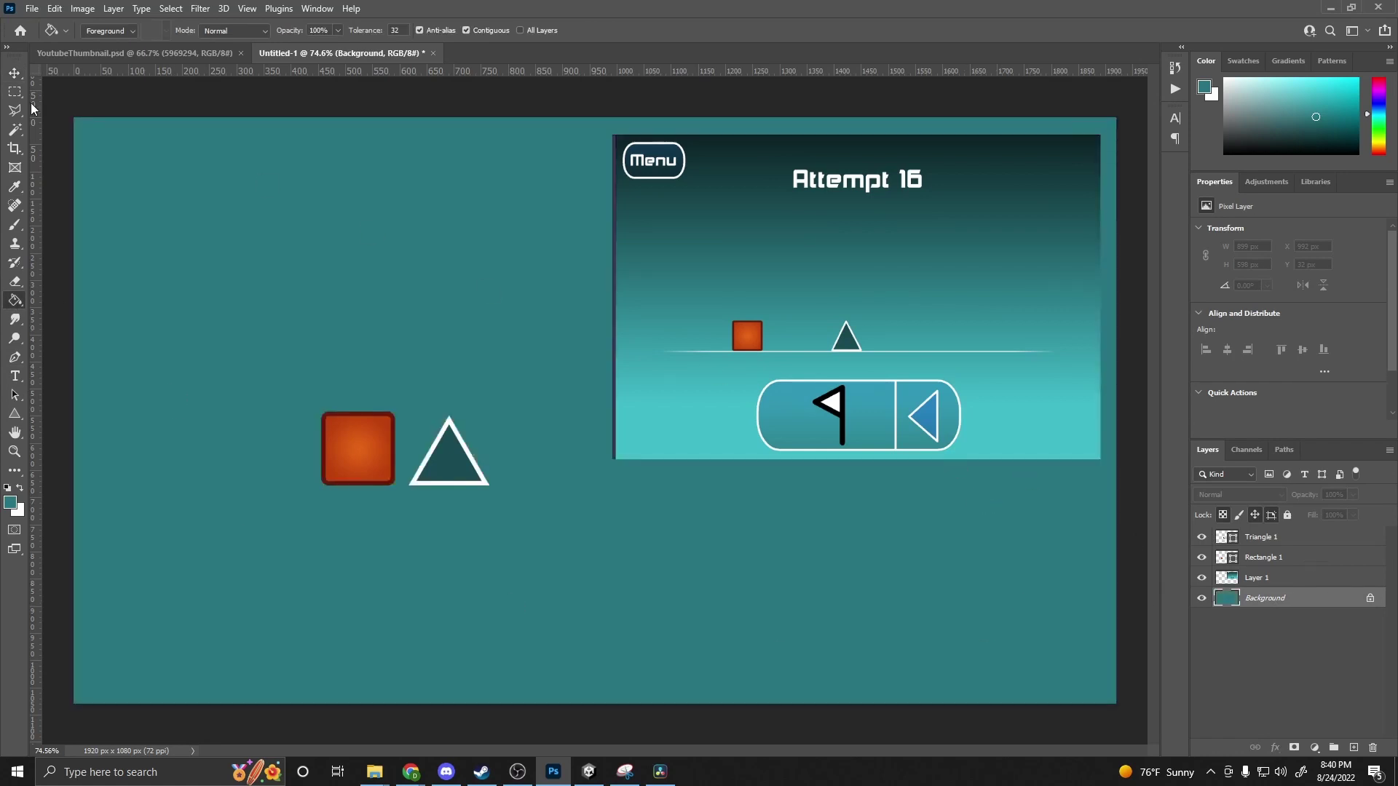
- Enable layer auto-select for the Move tool and shift the orange square and the triangle up and to the left
{"action": "left_click", "coordinate": [16, 71]}
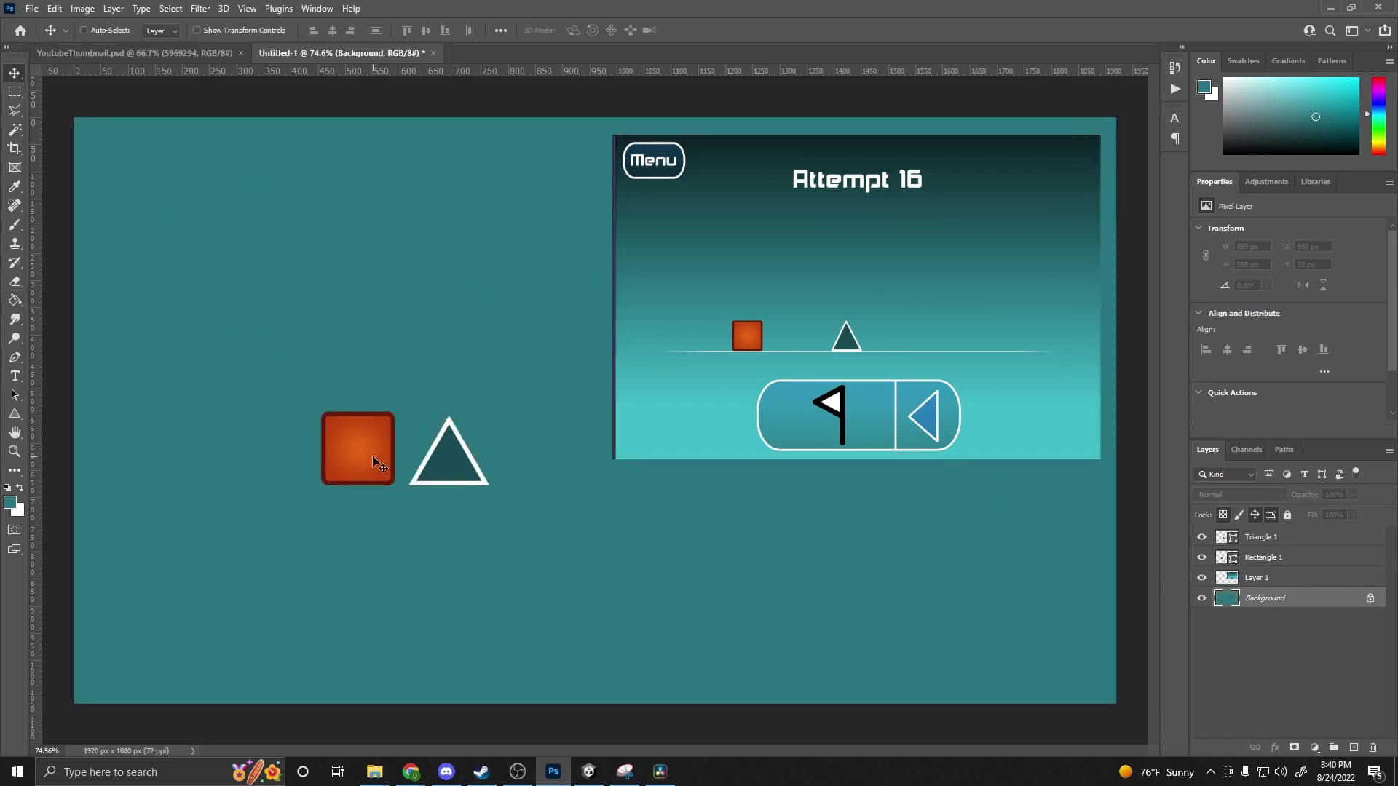
{"action": "left_click_drag", "start_coordinate": [372, 455], "coordinate": [294, 384]}
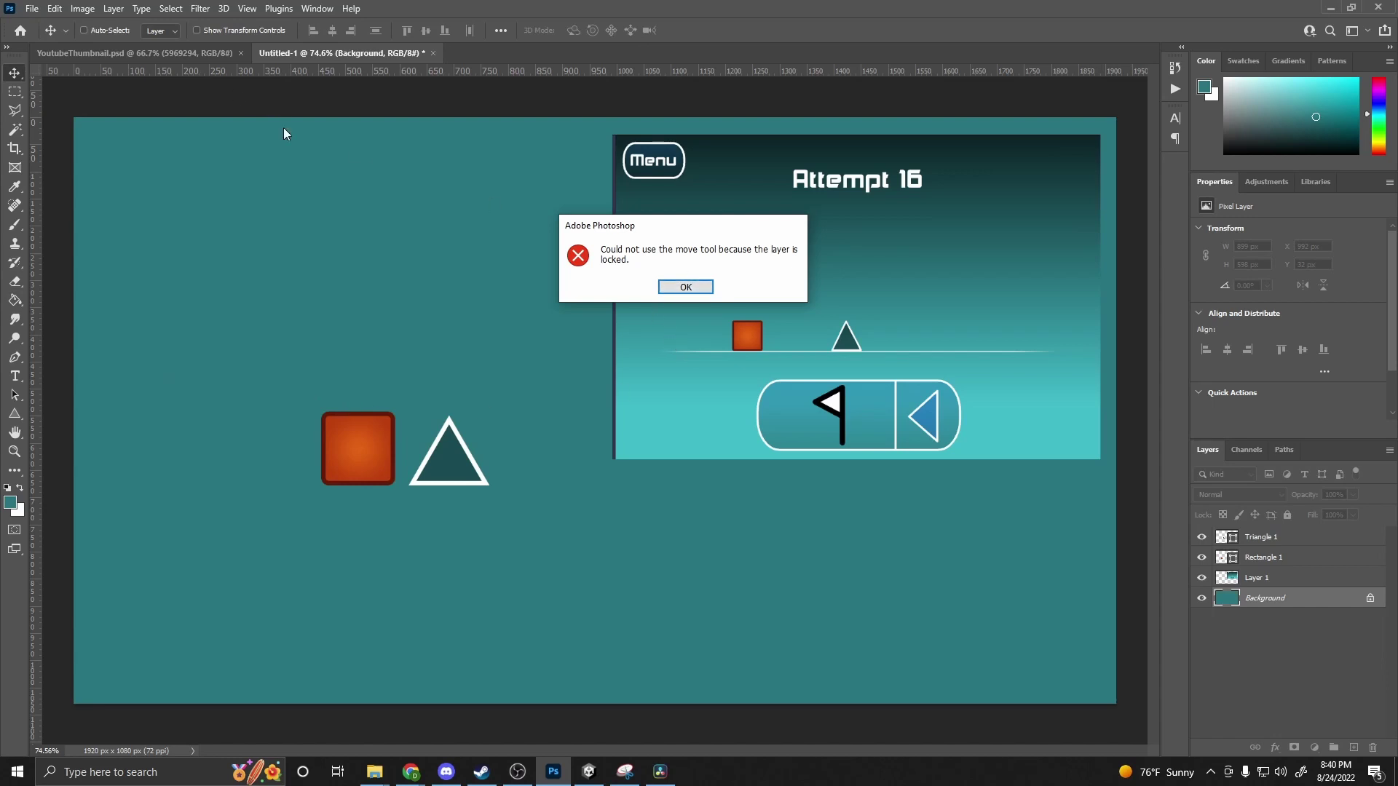
{"action": "key", "text": "Return"}
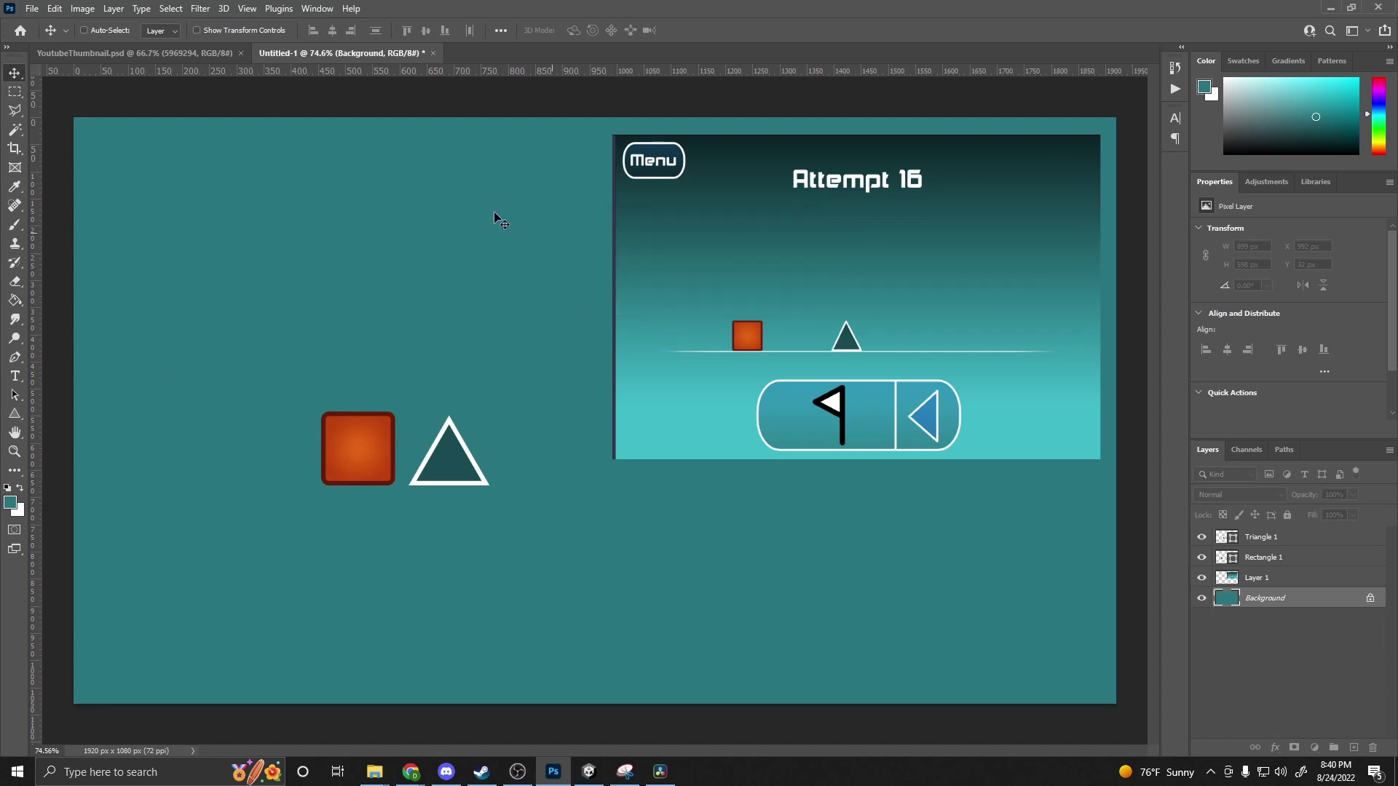
{"action": "left_click", "coordinate": [83, 30]}
{"action": "left_click_drag", "start_coordinate": [342, 463], "coordinate": [246, 425]}
{"action": "left_click", "coordinate": [458, 476]}
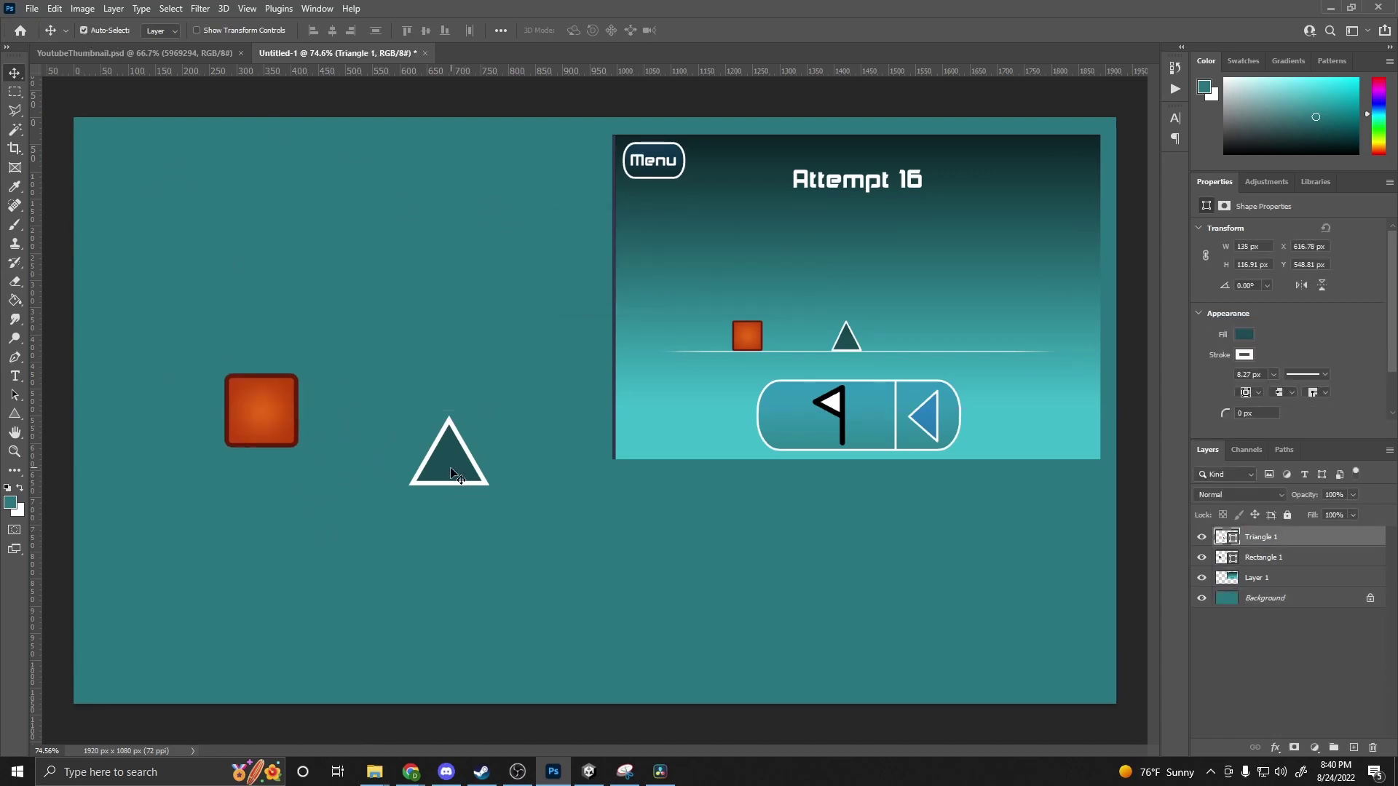
{"action": "left_click_drag", "start_coordinate": [452, 469], "coordinate": [377, 426]}
- Set the triangle's stroke width to 5 px
{"action": "left_click", "coordinate": [14, 413]}
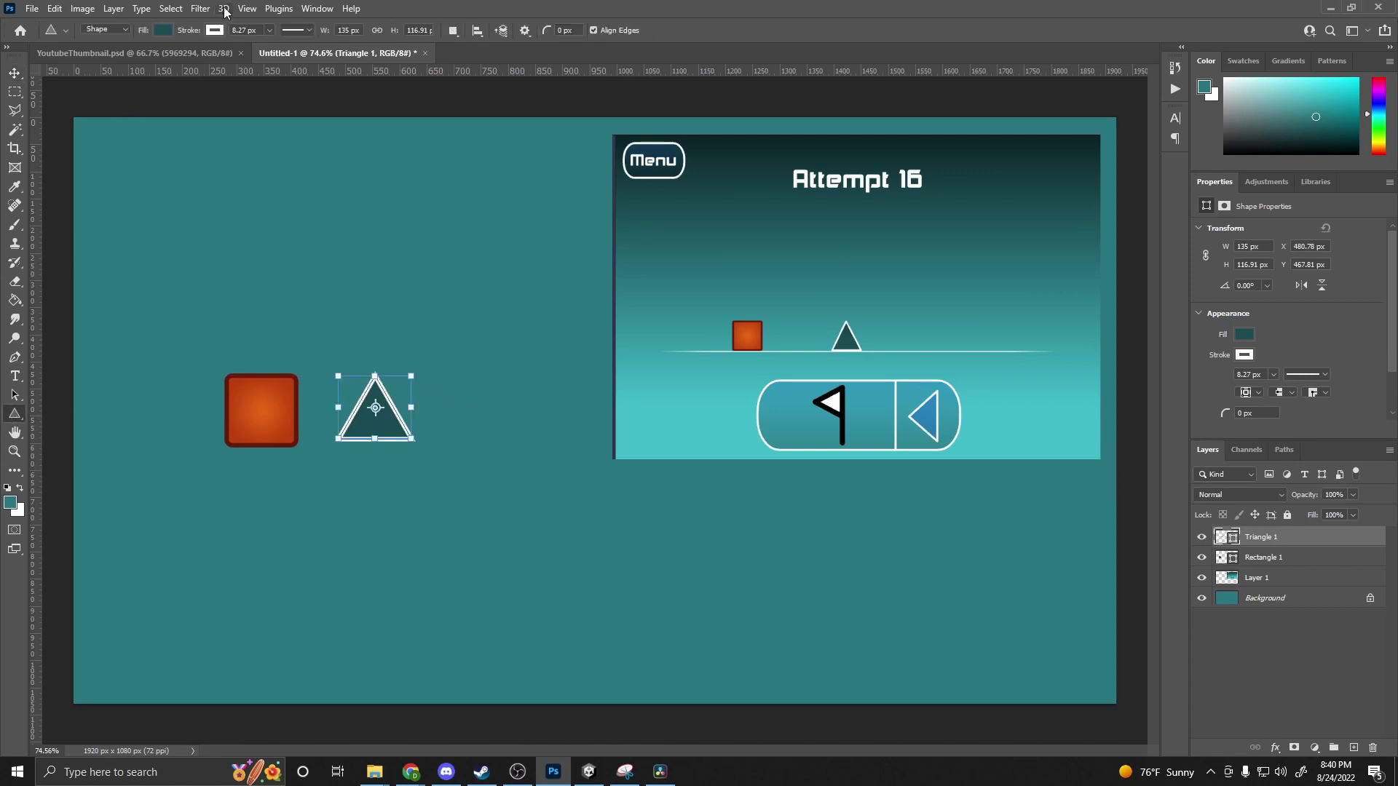
{"action": "left_click", "coordinate": [259, 34]}
{"action": "type", "text": "5"}
{"action": "left_click", "coordinate": [438, 250]}
{"action": "left_click", "coordinate": [736, 317]}
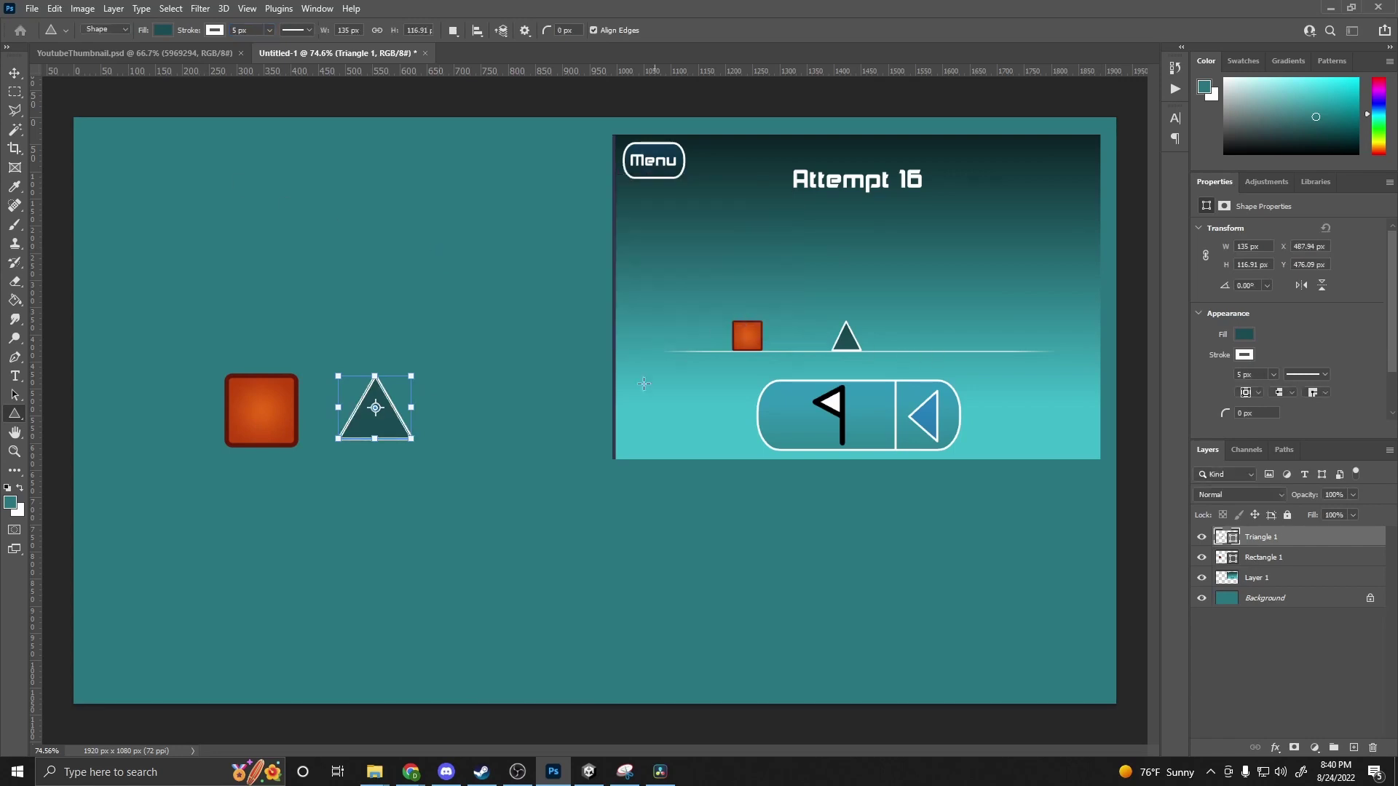
- Move the triangle closer to the square, level with its base, and narrow it to about 111 px wide
{"action": "left_click", "coordinate": [15, 74]}
{"action": "left_click_drag", "start_coordinate": [365, 431], "coordinate": [343, 437]}
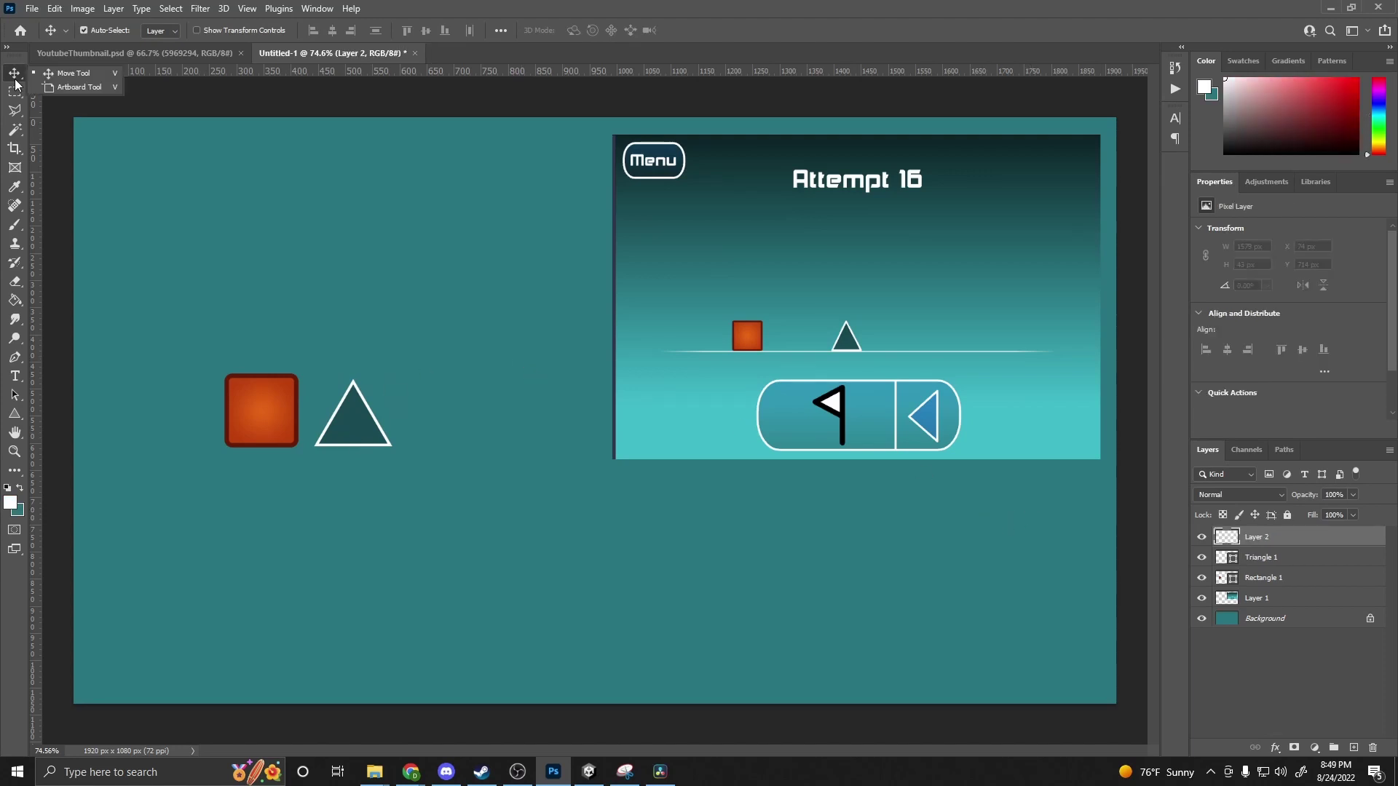
{"action": "left_click", "coordinate": [368, 436]}
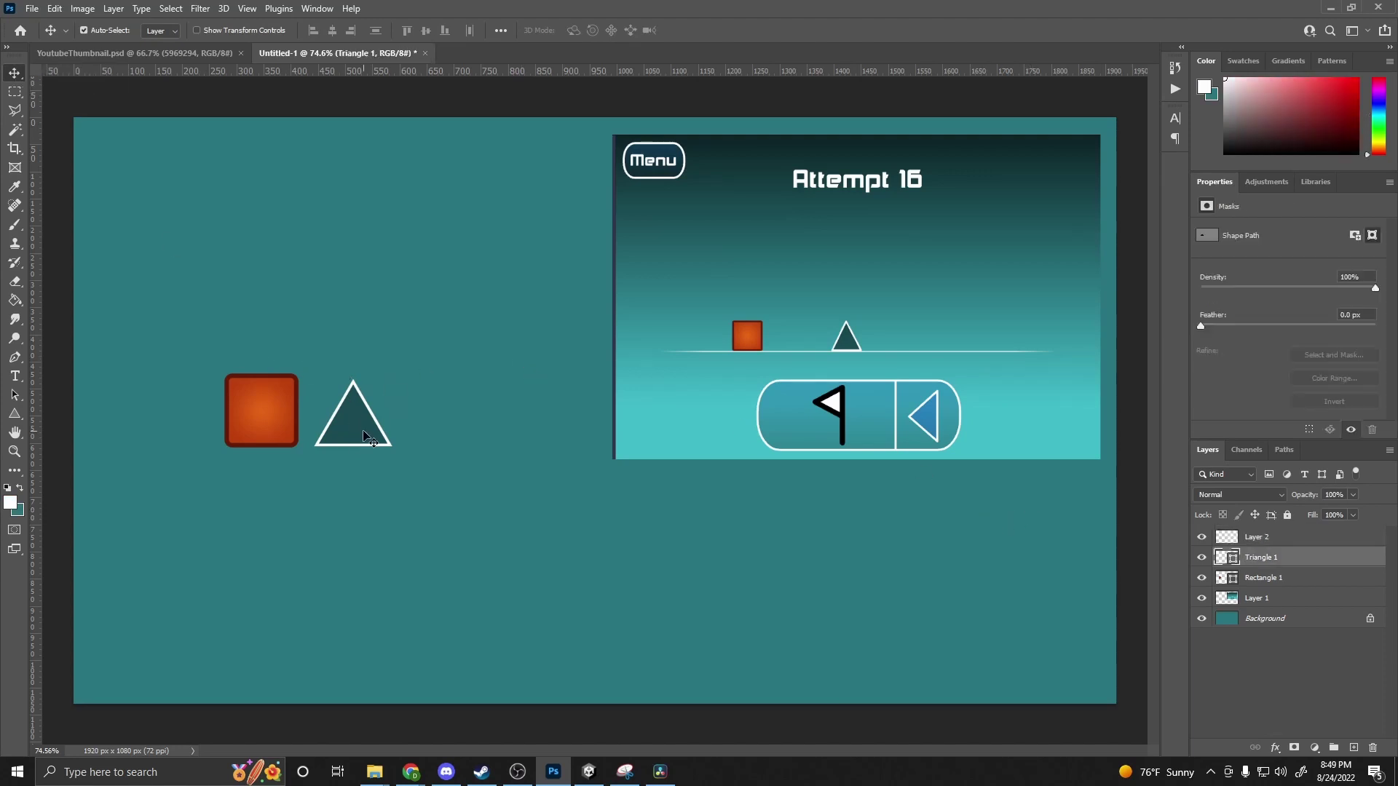
{"action": "key", "text": "ctrl+t"}
{"action": "left_click_drag", "start_coordinate": [315, 413], "coordinate": [345, 416]}
{"action": "key", "text": "Return"}
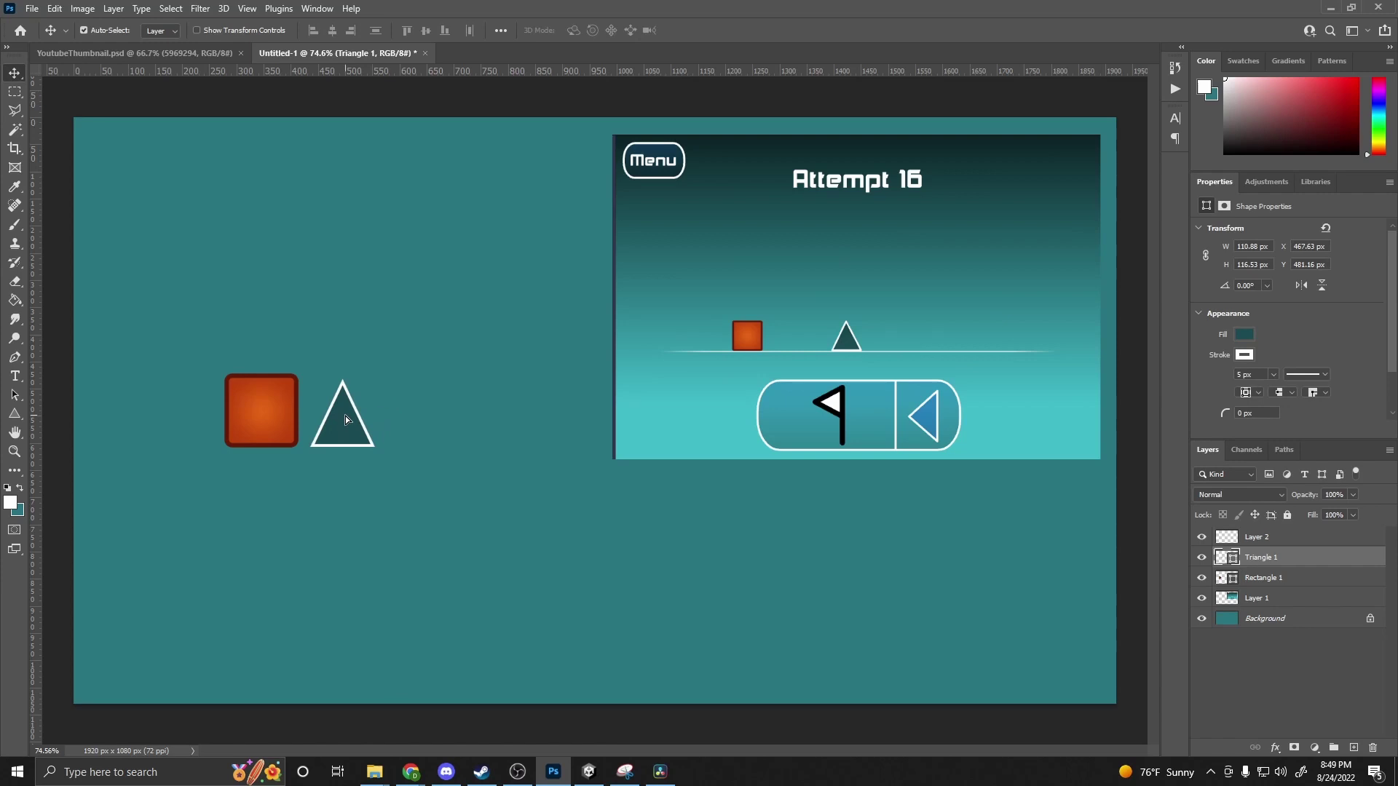
- Draw a straight horizontal Pen tool path below the square and triangle, spanning most of the canvas width
{"action": "left_click", "coordinate": [15, 356]}
{"action": "left_click", "coordinate": [127, 504]}
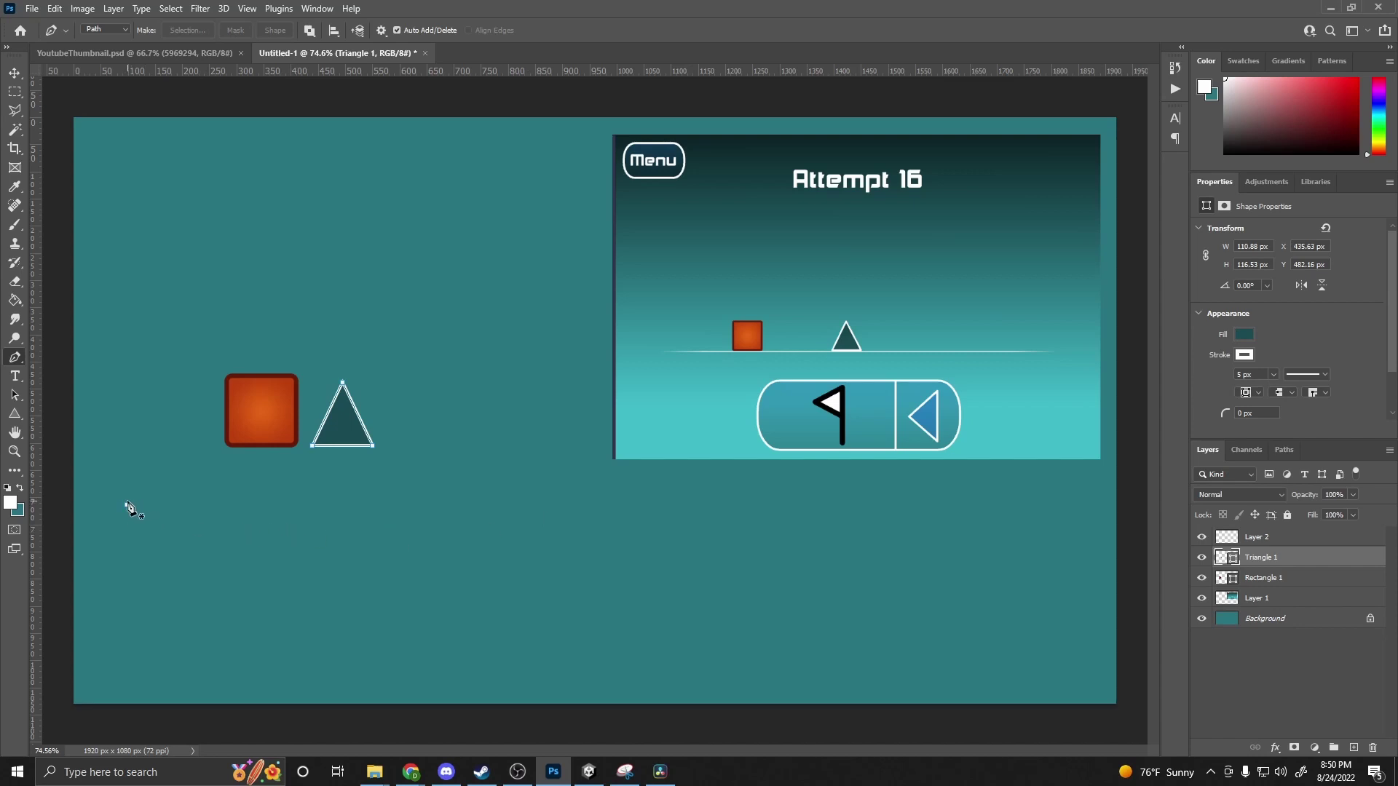
{"action": "right_click", "coordinate": [204, 509]}
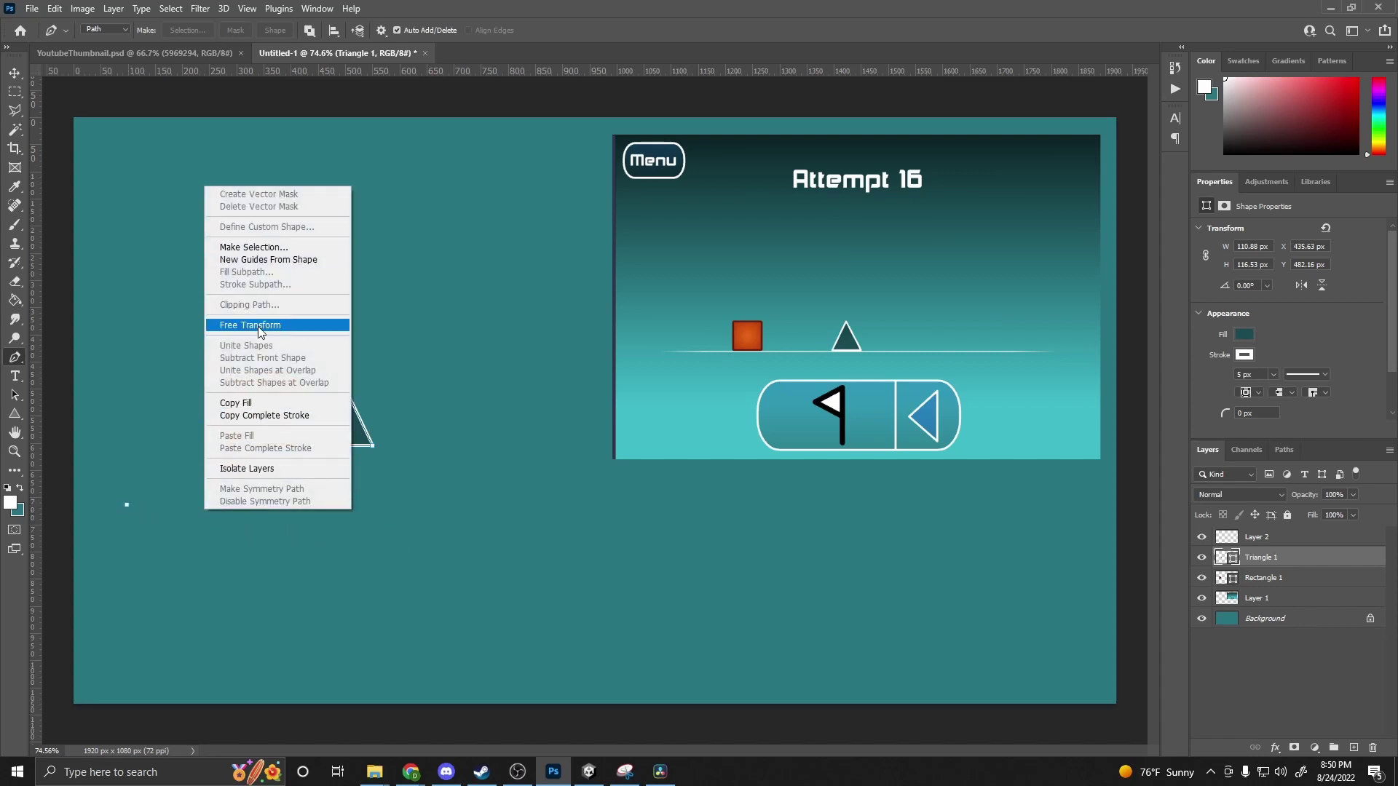
{"action": "left_click", "coordinate": [175, 516]}
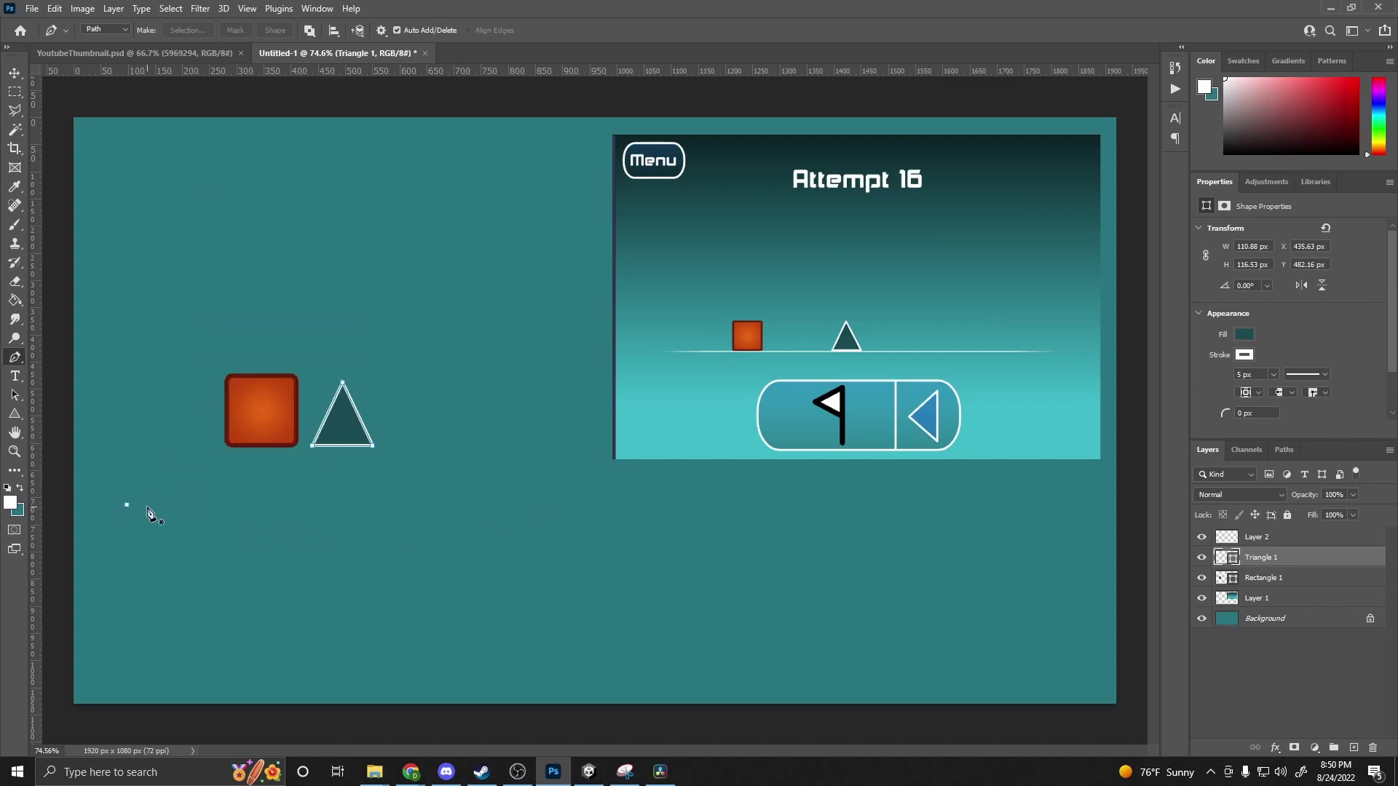
{"action": "left_click", "coordinate": [198, 520]}
{"action": "key", "text": "ctrl+z"}
{"action": "left_click", "coordinate": [153, 509]}
{"action": "left_click", "coordinate": [1045, 509]}
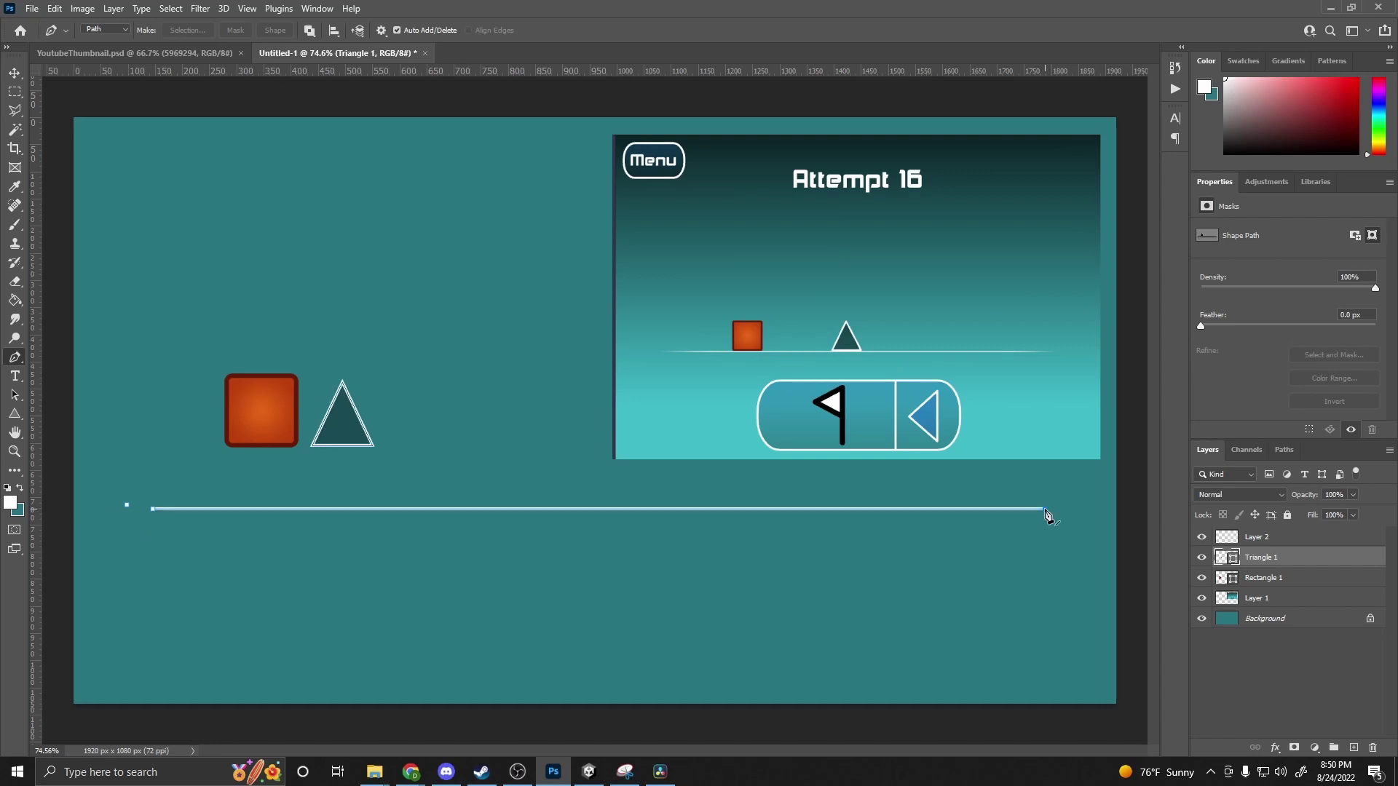
- Undo the horizontal path and redraw it on Layer 2 as a straight line below the square and triangle, spanning most of the canvas width
{"action": "key", "text": "ctrl+z"}
{"action": "key", "text": "ctrl+z"}
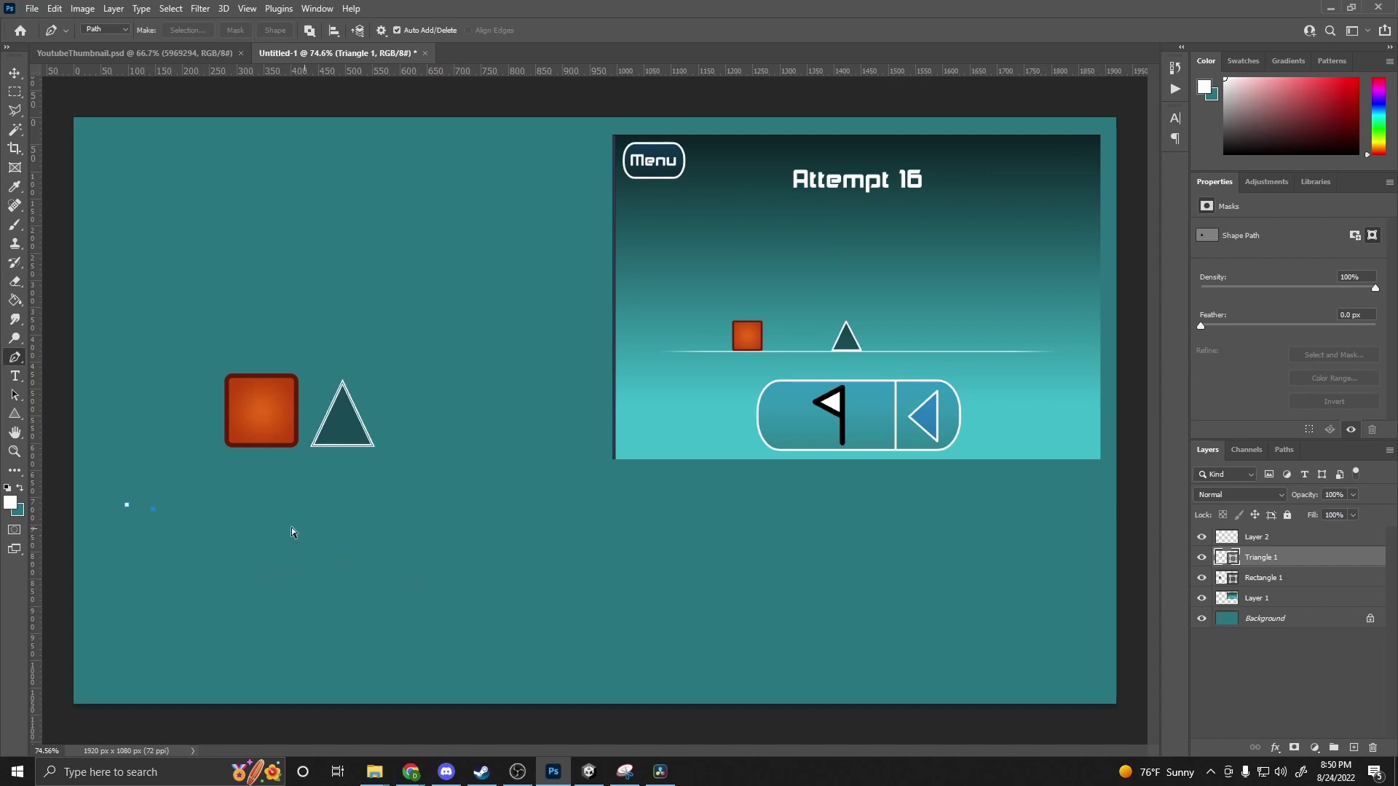
{"action": "left_click", "coordinate": [1263, 538]}
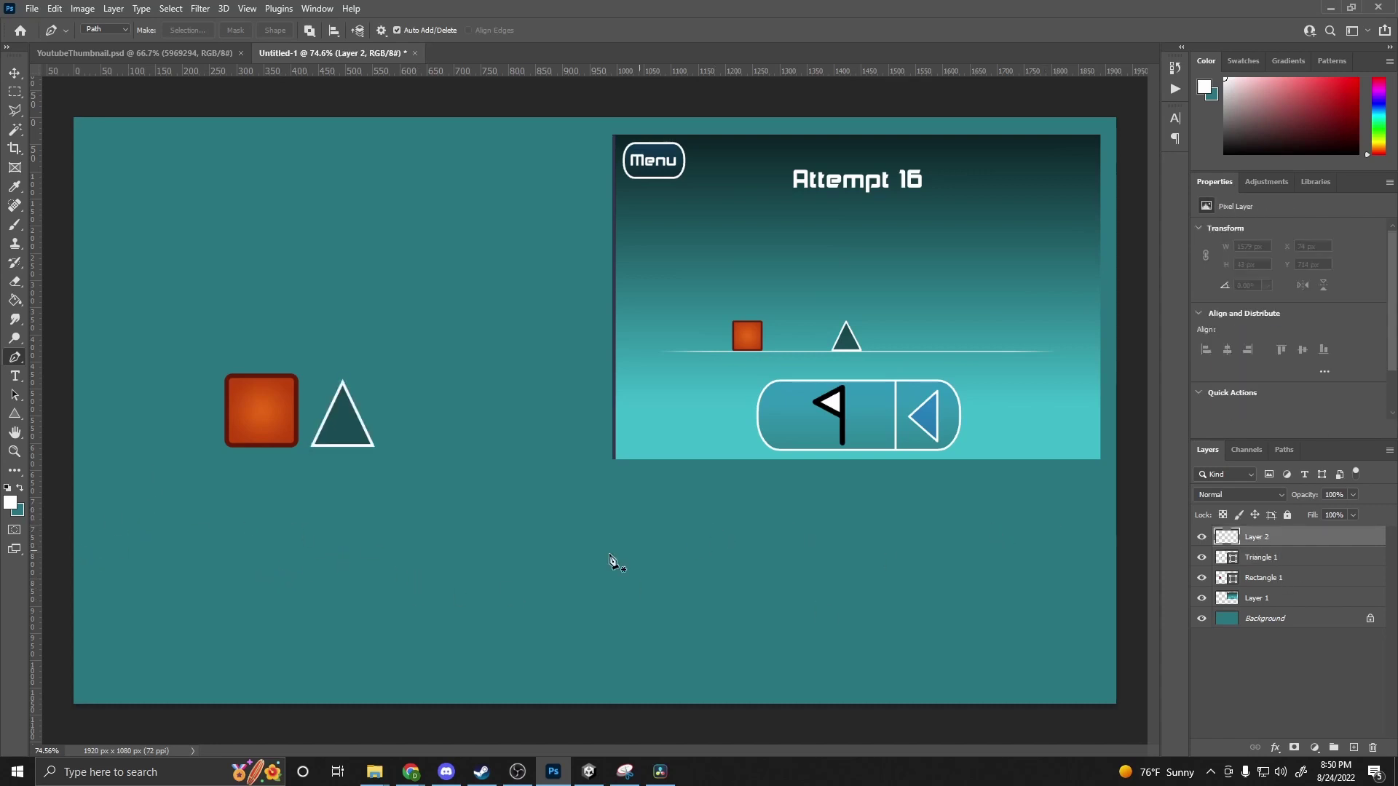
{"action": "left_click", "coordinate": [109, 509]}
- Reduce the hard round Brush tool's size to 9 px
{"action": "left_click", "coordinate": [13, 226]}
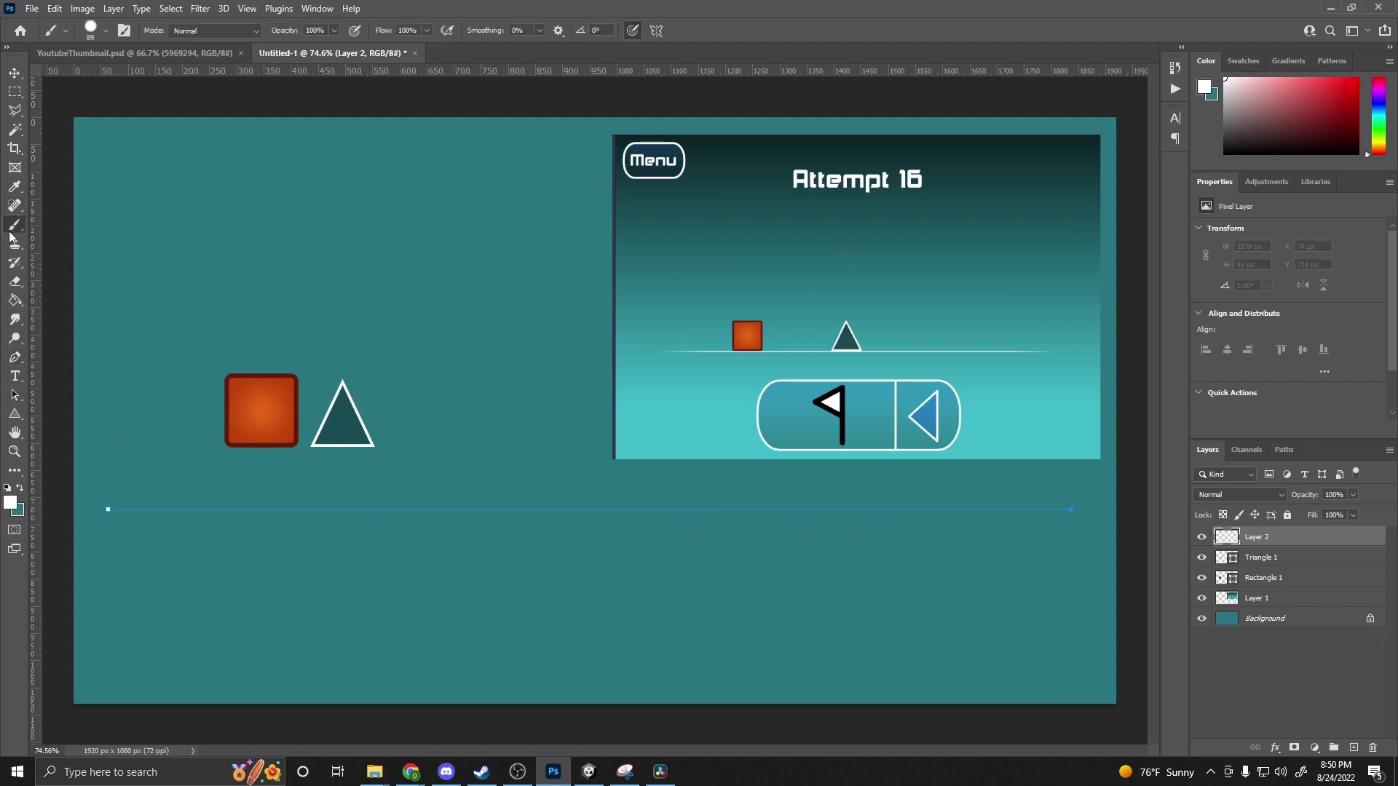
{"action": "left_click", "coordinate": [107, 33]}
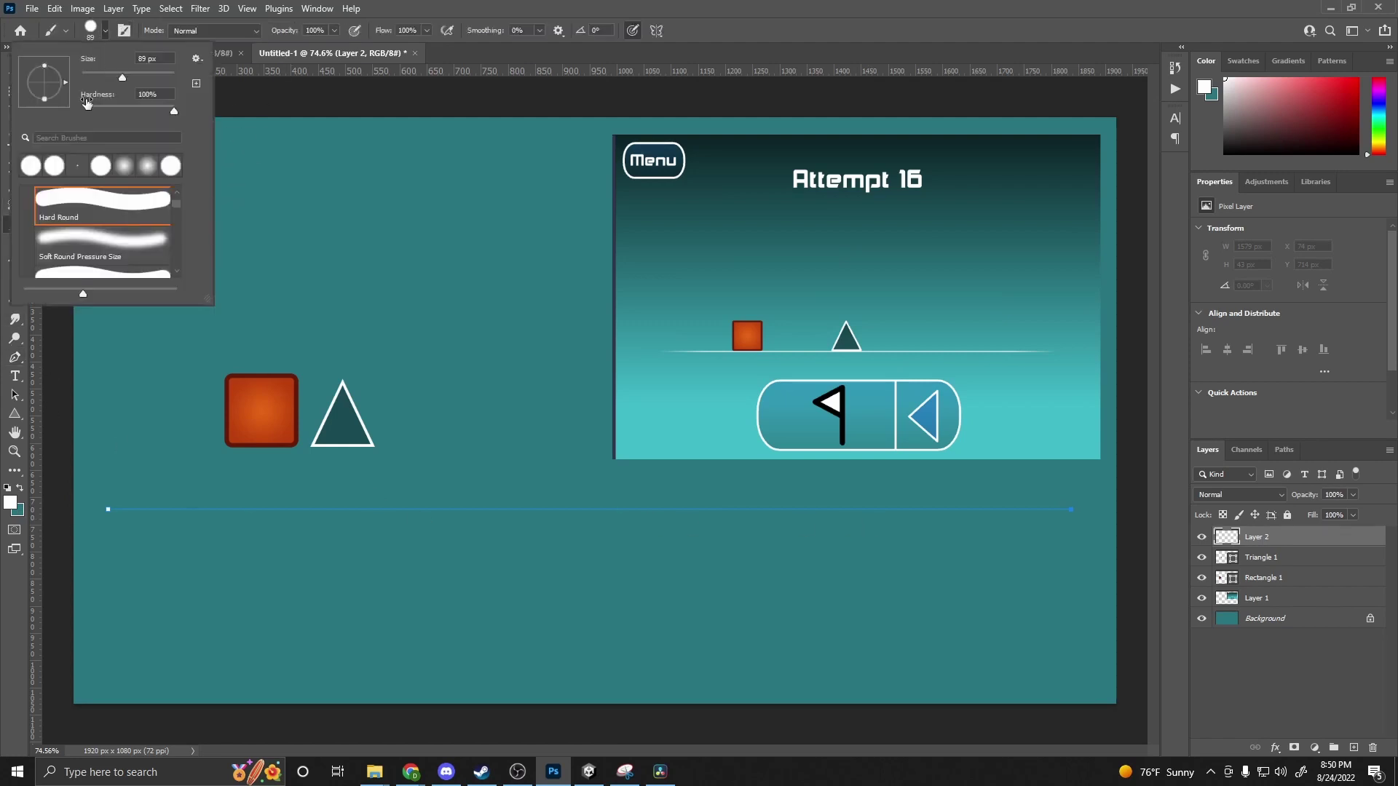
{"action": "left_click_drag", "start_coordinate": [118, 74], "coordinate": [85, 74]}
{"action": "left_click", "coordinate": [103, 36]}
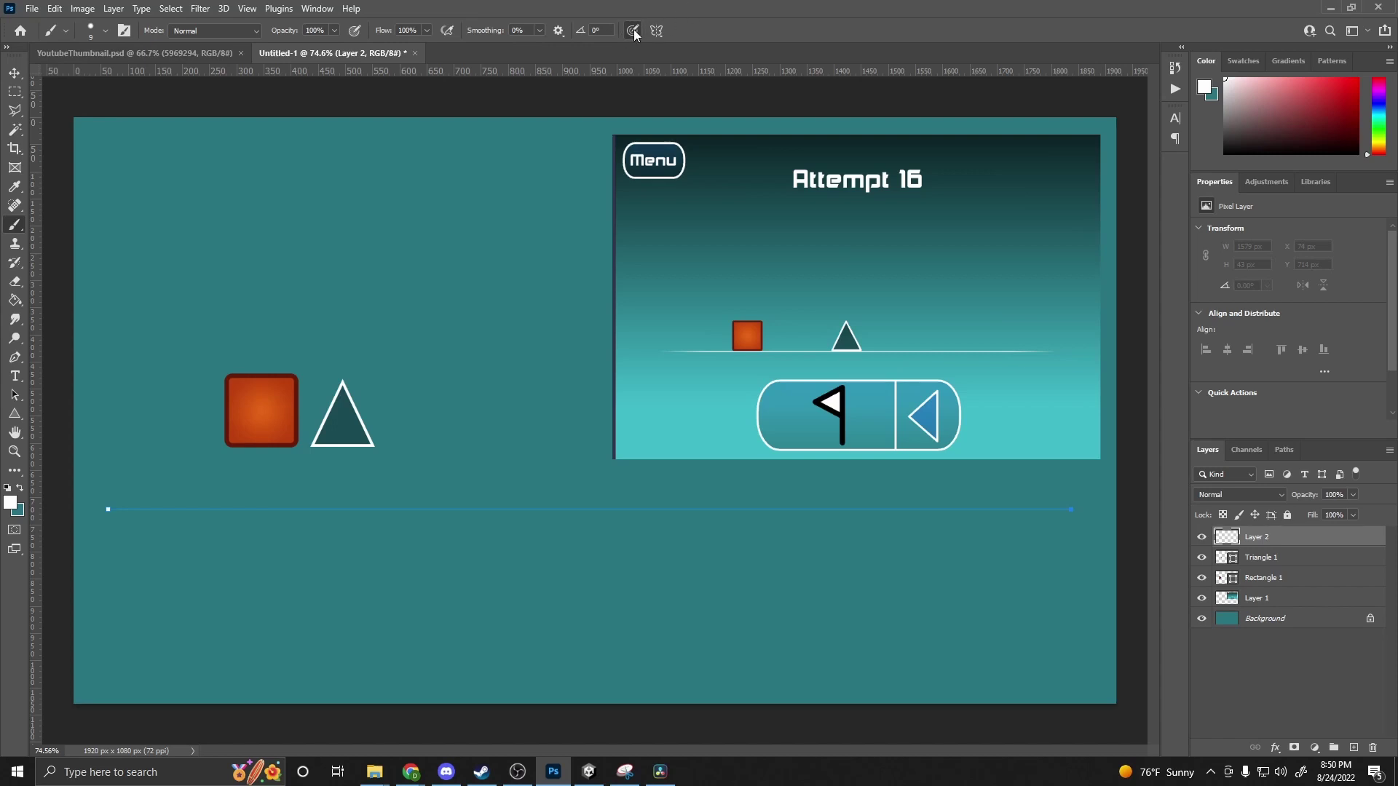
- Stroke the horizontal path with the white brush, using Simulate Pressure so the ends taper
{"action": "left_click", "coordinate": [16, 359]}
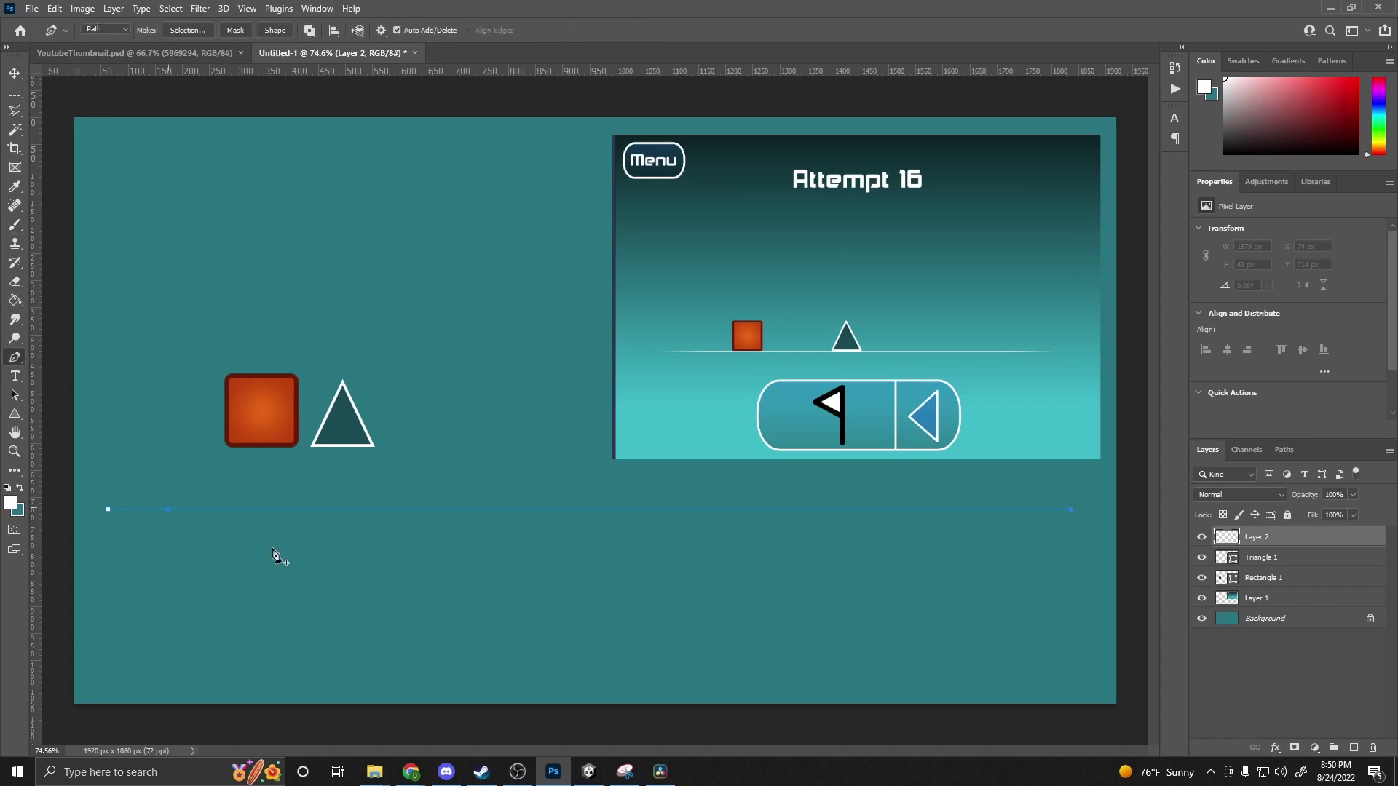
{"action": "right_click", "coordinate": [532, 566]}
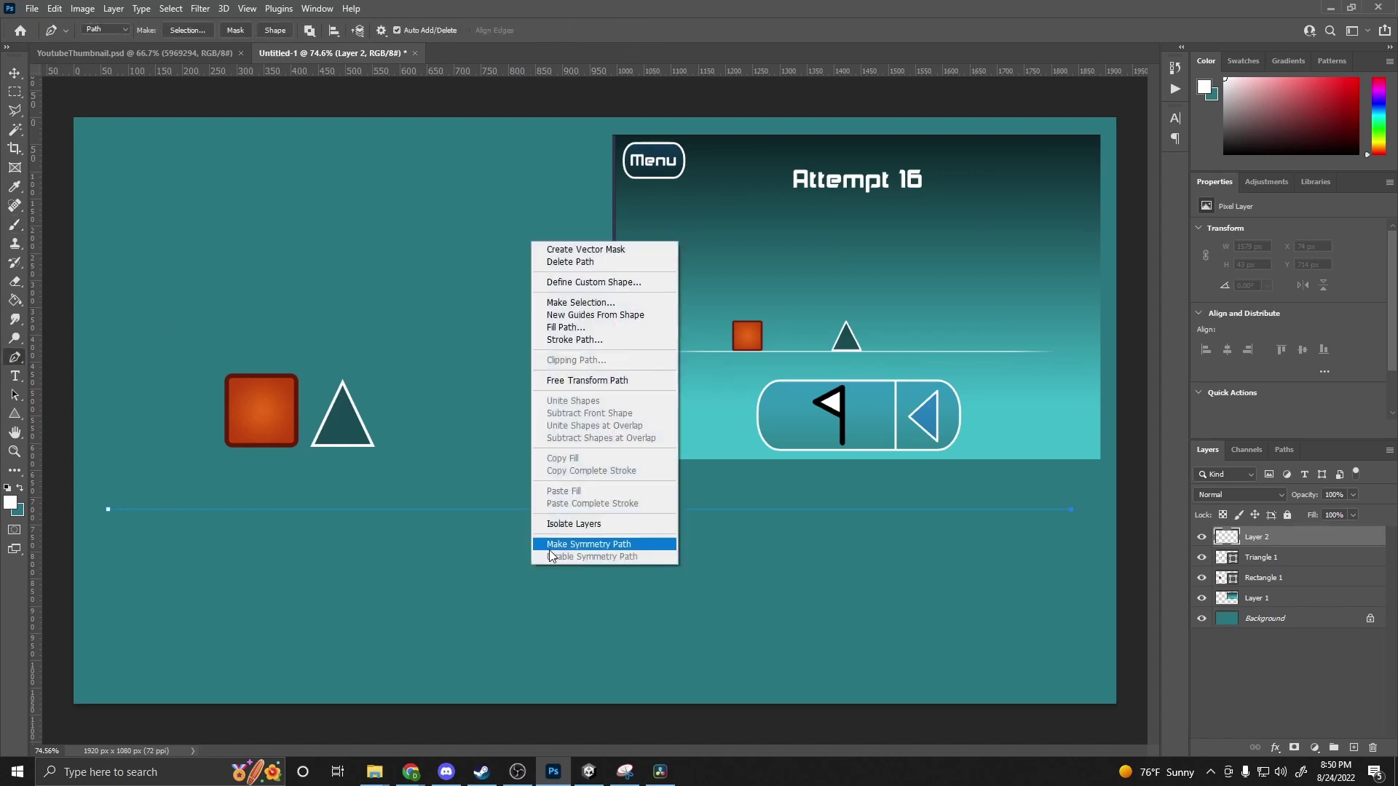
{"action": "left_click", "coordinate": [582, 340]}
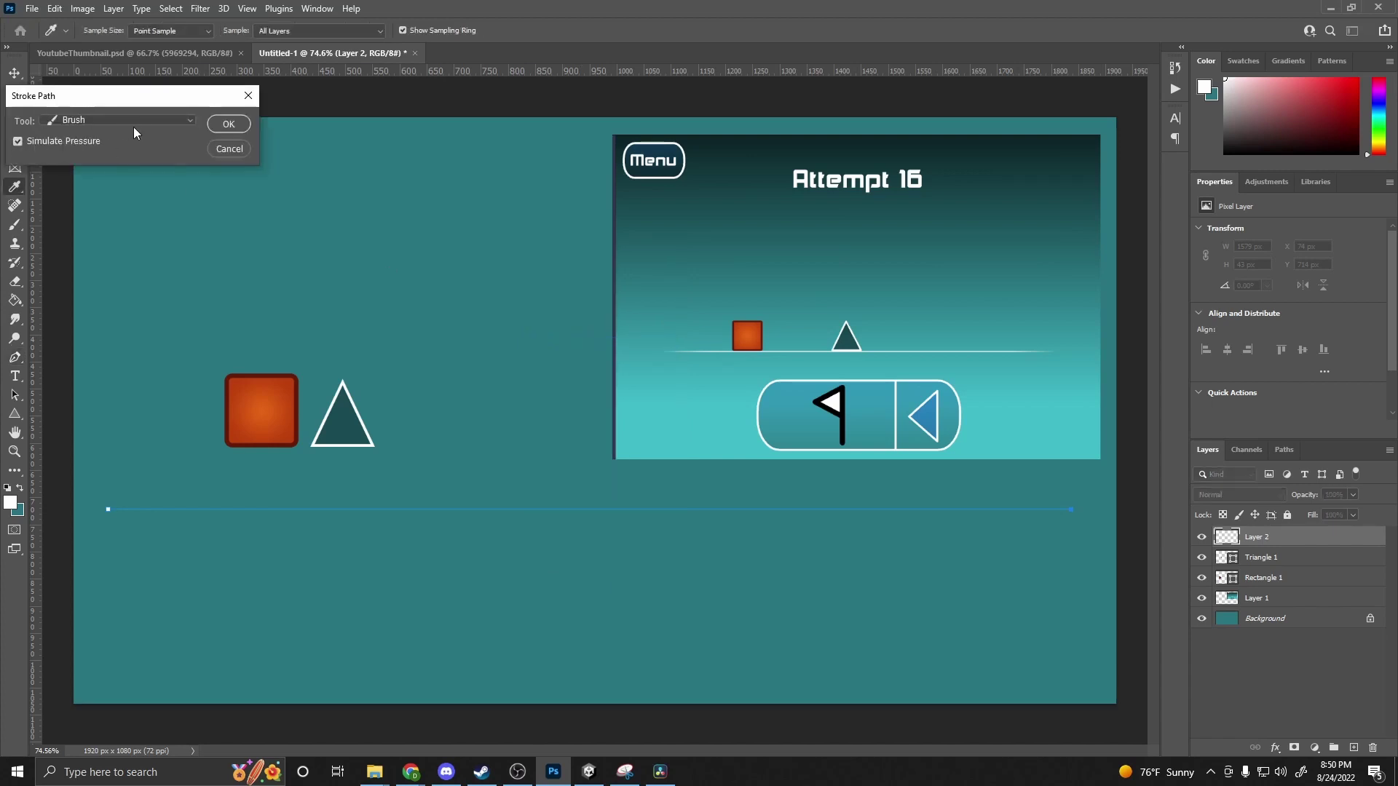
{"action": "left_click", "coordinate": [226, 125]}
- Delete the pen path underlying the white ground line
{"action": "left_click", "coordinate": [14, 73]}
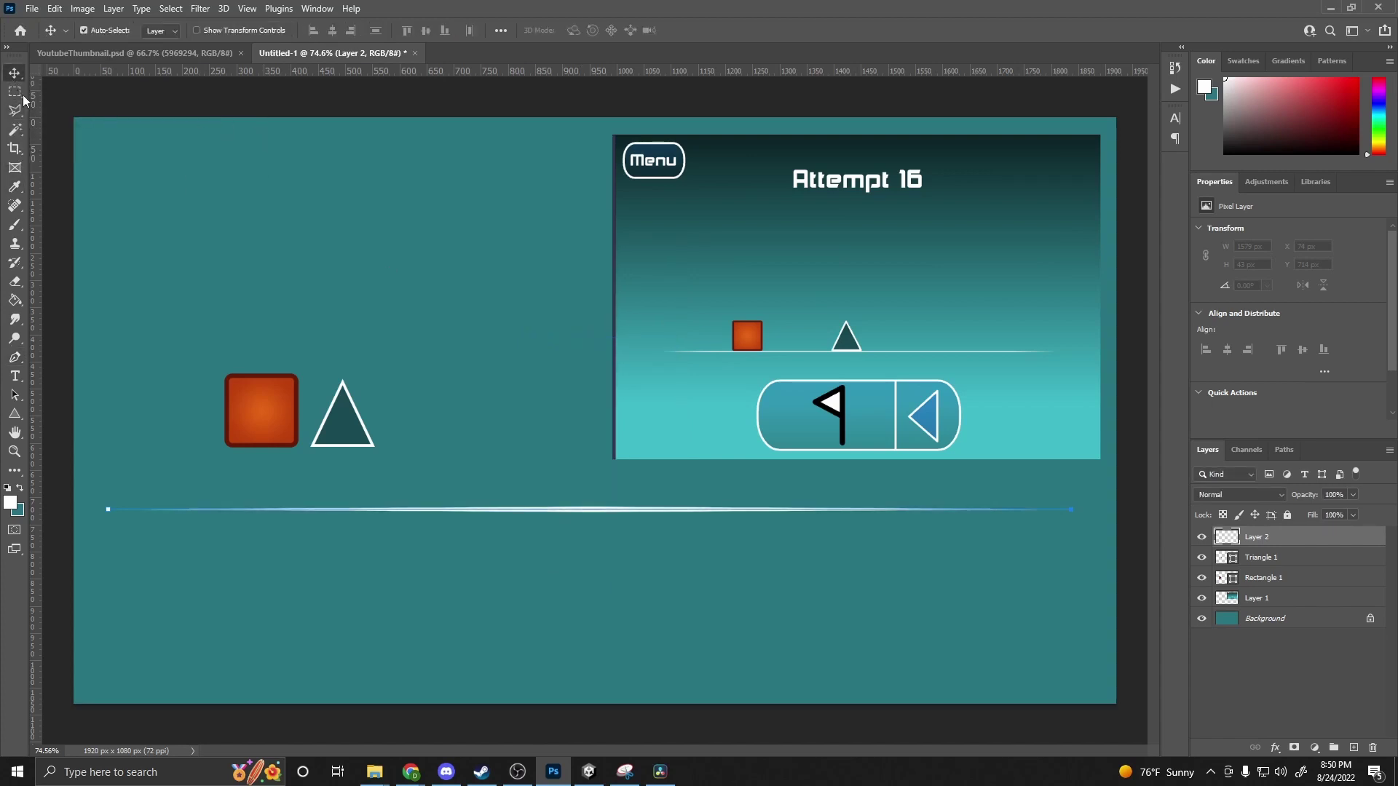
{"action": "left_click", "coordinate": [15, 357]}
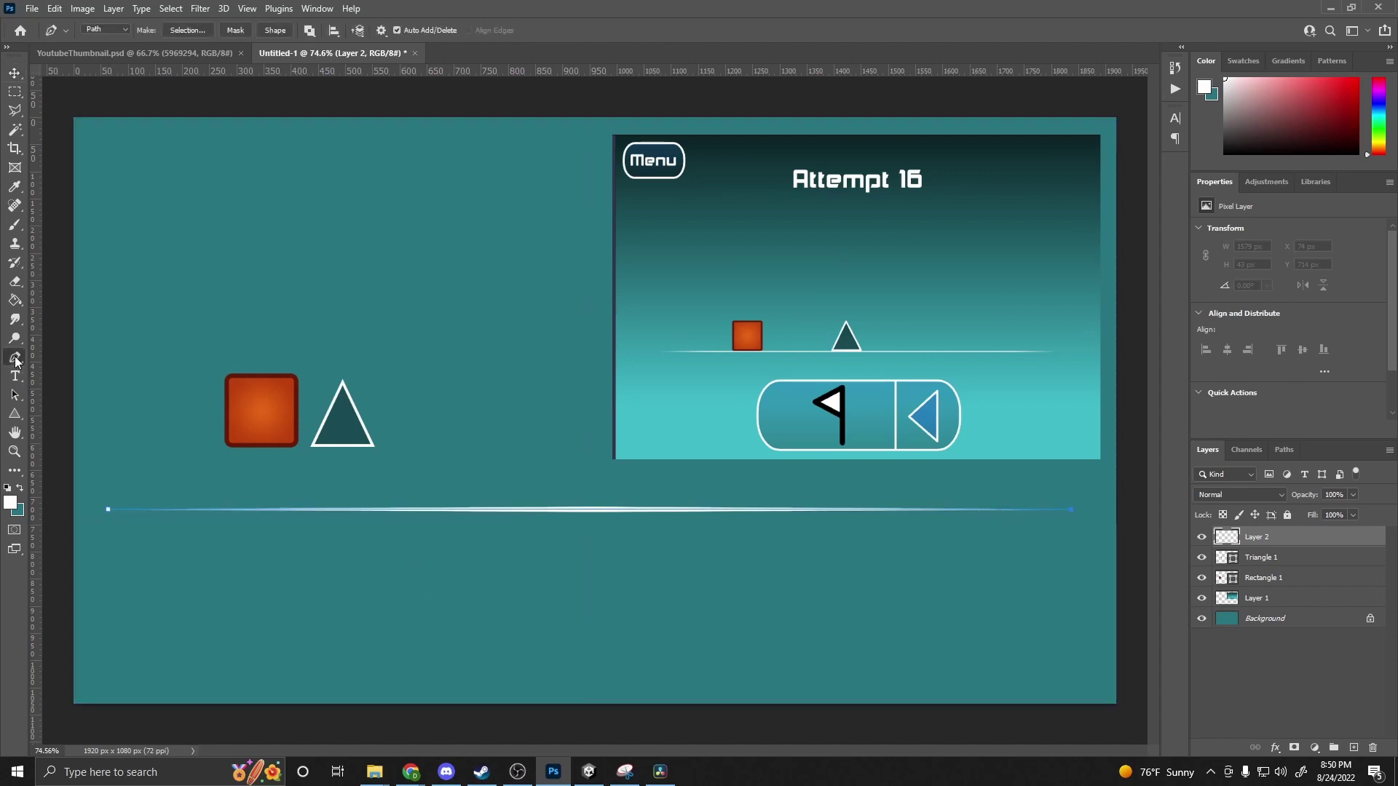
{"action": "right_click", "coordinate": [385, 567]}
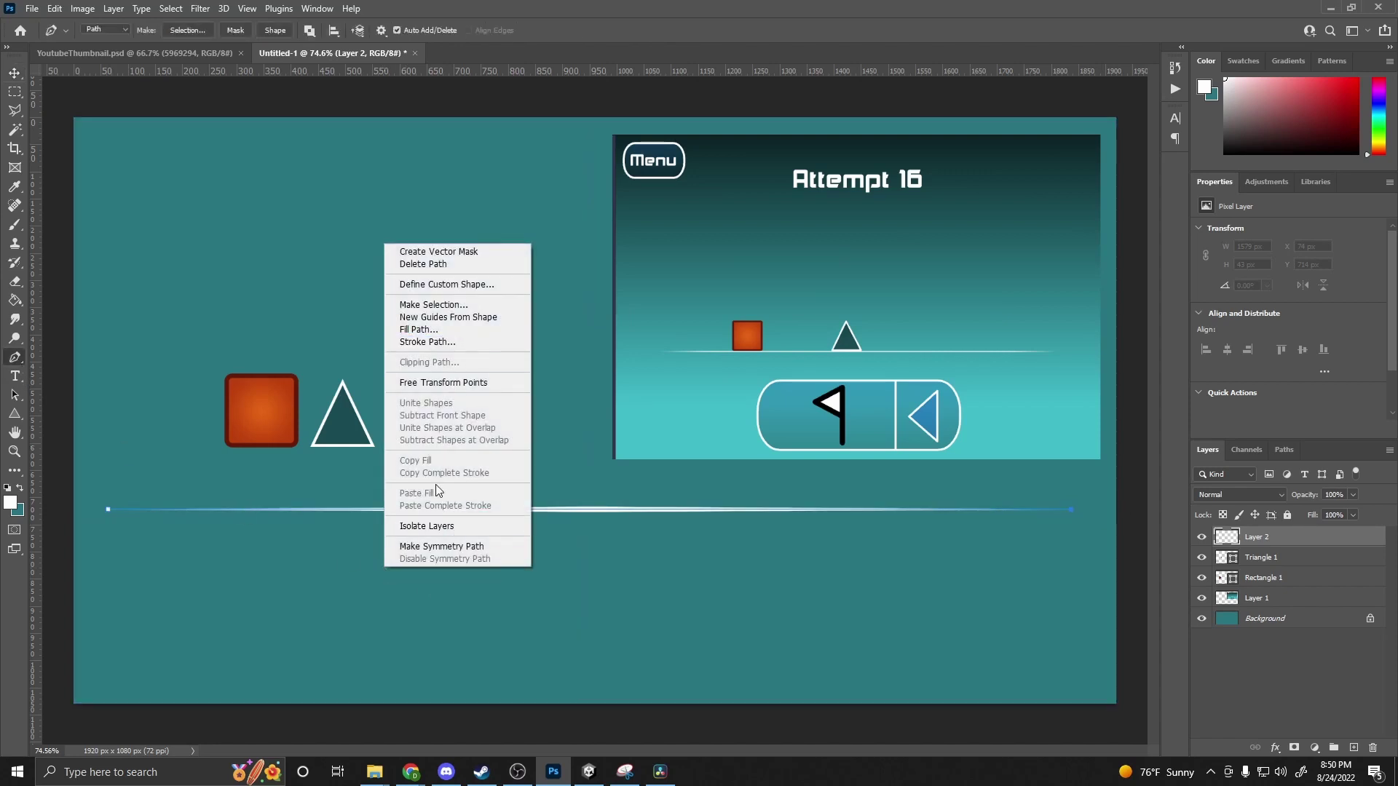
{"action": "left_click", "coordinate": [426, 265]}
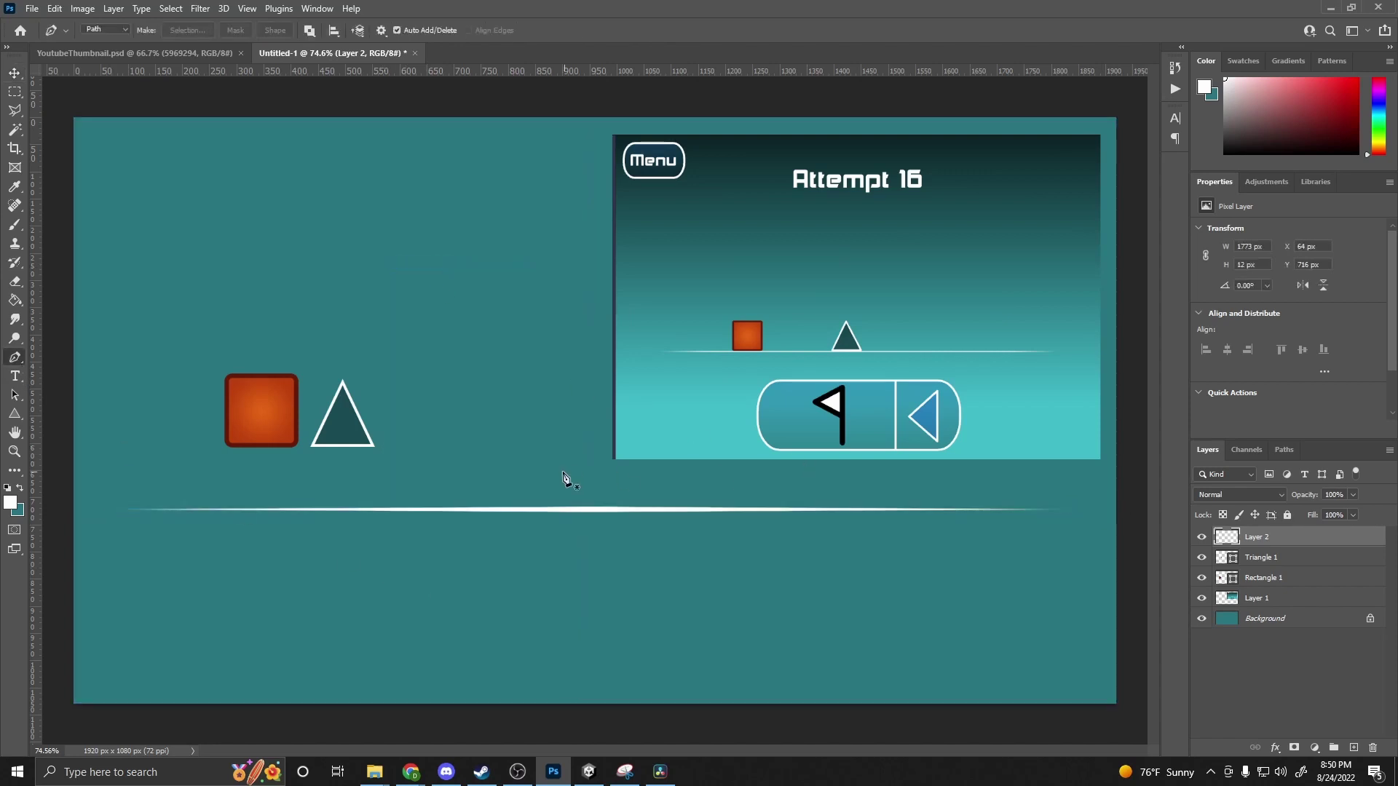
- Flatten the white ground line with Free Transform to about 42% height (5 px), keeping its width at about 99%
{"action": "key", "text": "ctrl+t"}
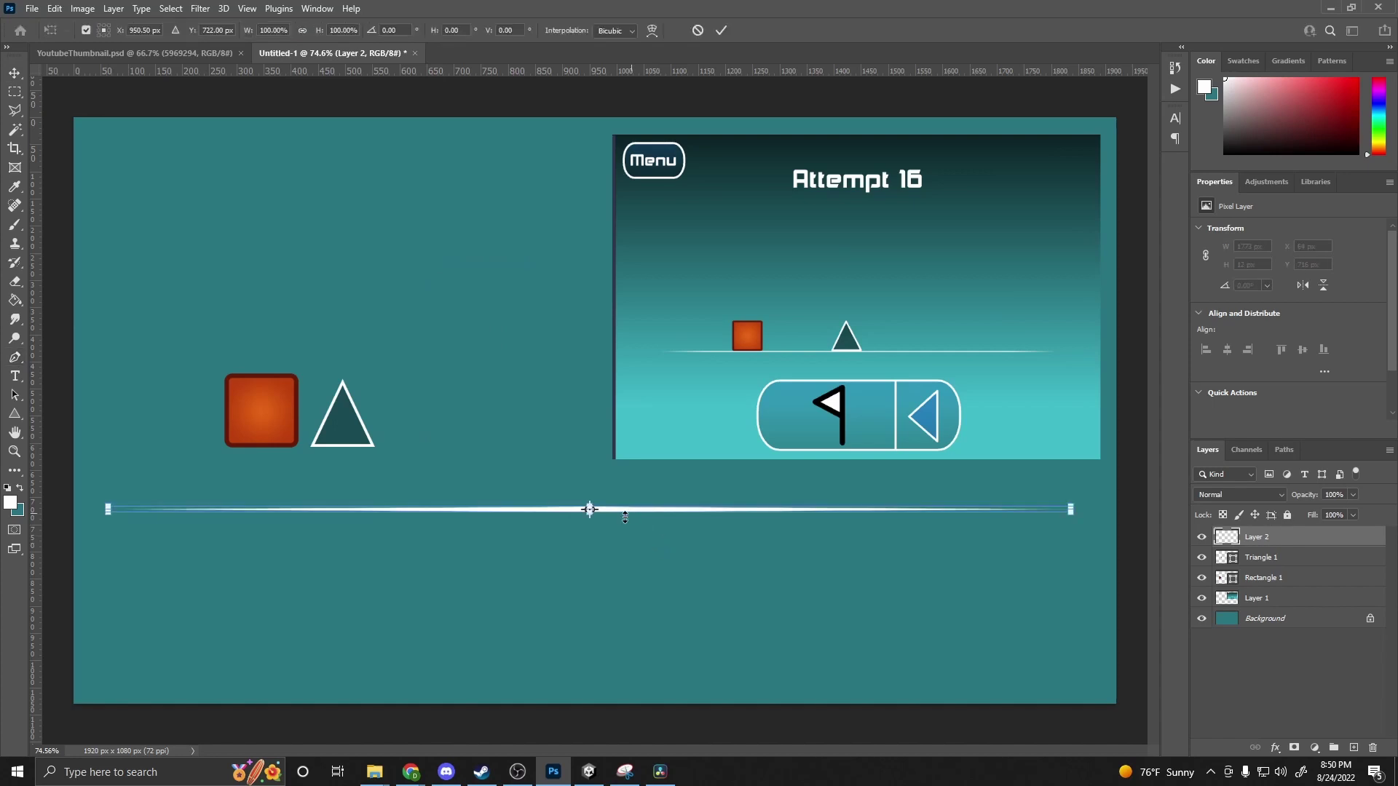
{"action": "scroll", "coordinate": [624, 556], "scroll_direction": "up", "scroll_amount": 5}
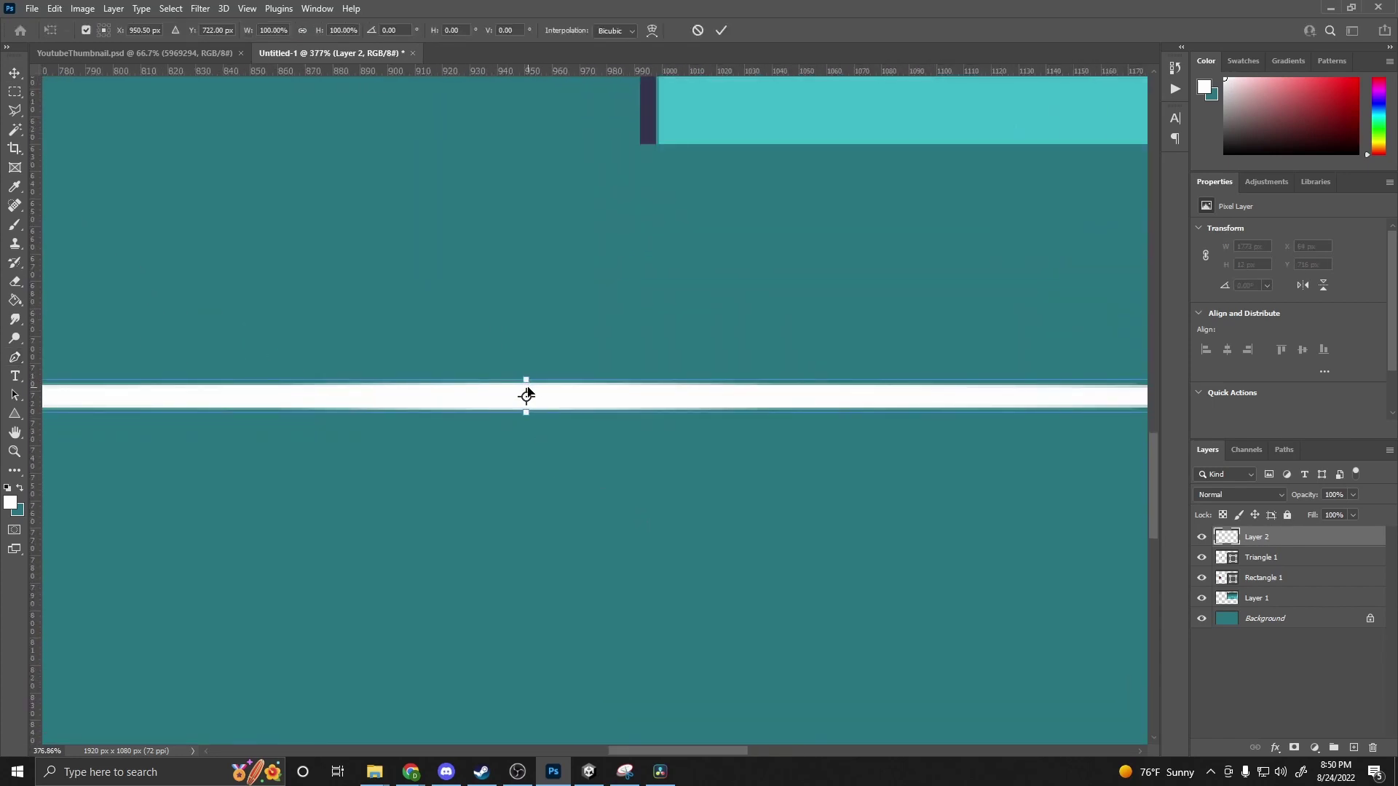
{"action": "scroll", "coordinate": [531, 422], "scroll_direction": "down", "scroll_amount": 1}
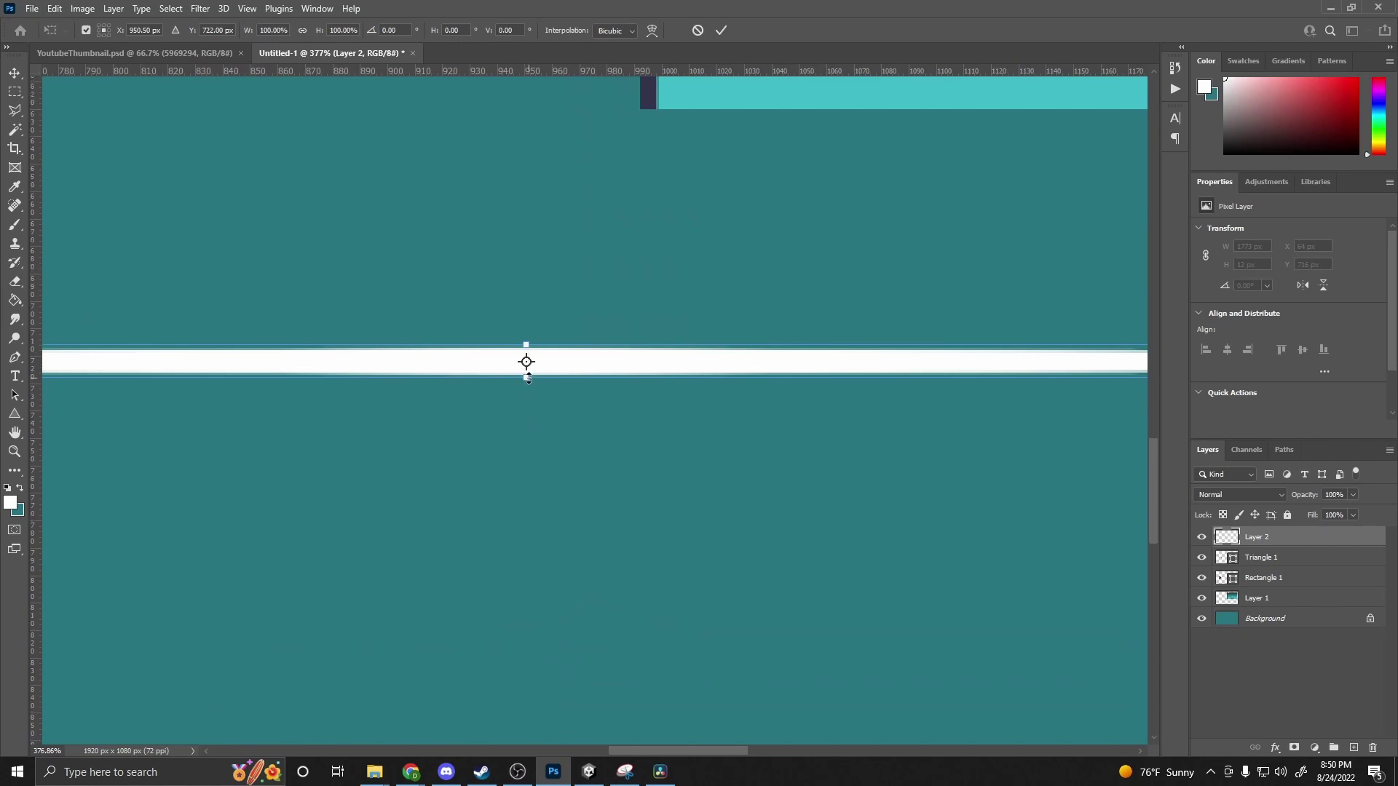
{"action": "left_click_drag", "start_coordinate": [524, 384], "coordinate": [524, 366]}
{"action": "scroll", "coordinate": [530, 404], "scroll_direction": "down", "scroll_amount": 5}
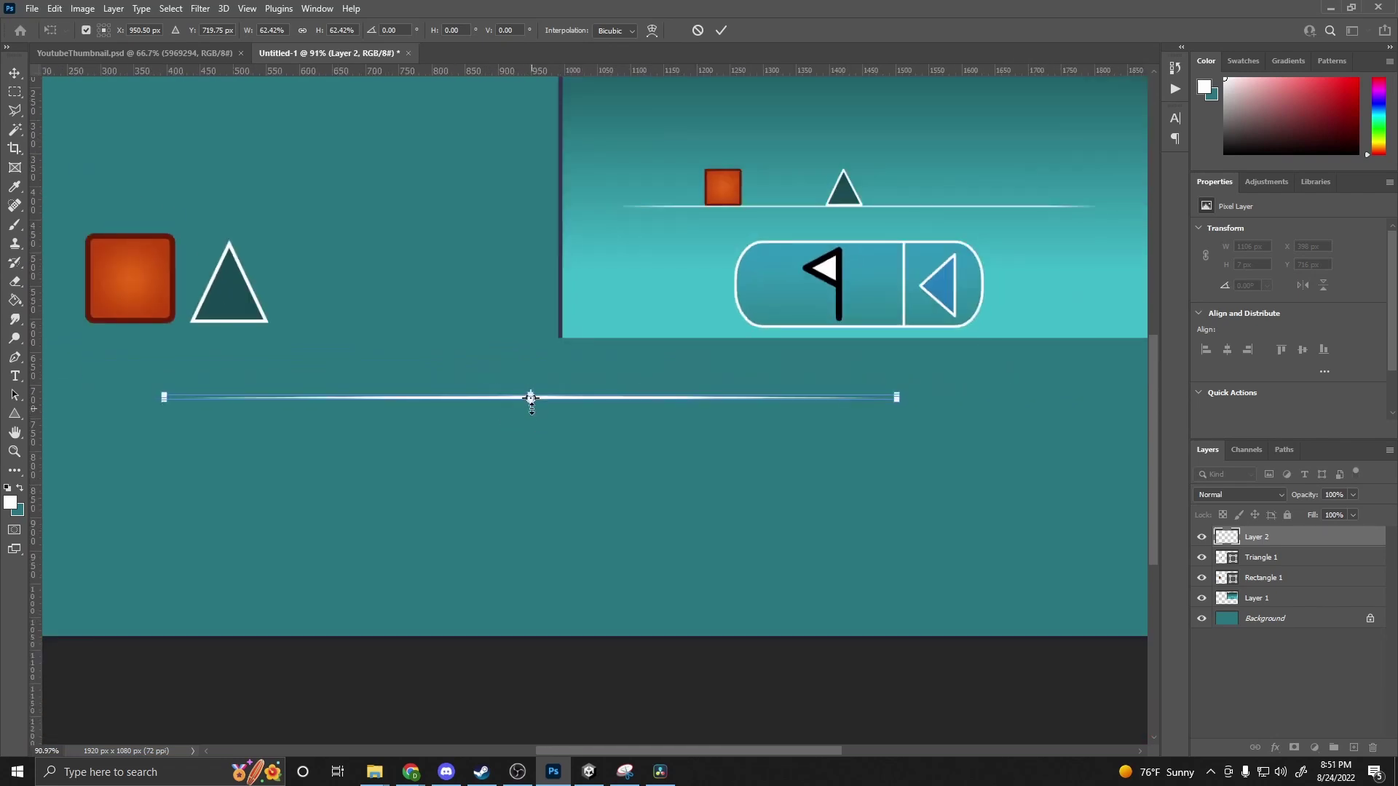
{"action": "left_click_drag", "start_coordinate": [532, 398], "coordinate": [531, 393]}
{"action": "scroll", "coordinate": [531, 447], "scroll_direction": "up", "scroll_amount": 2}
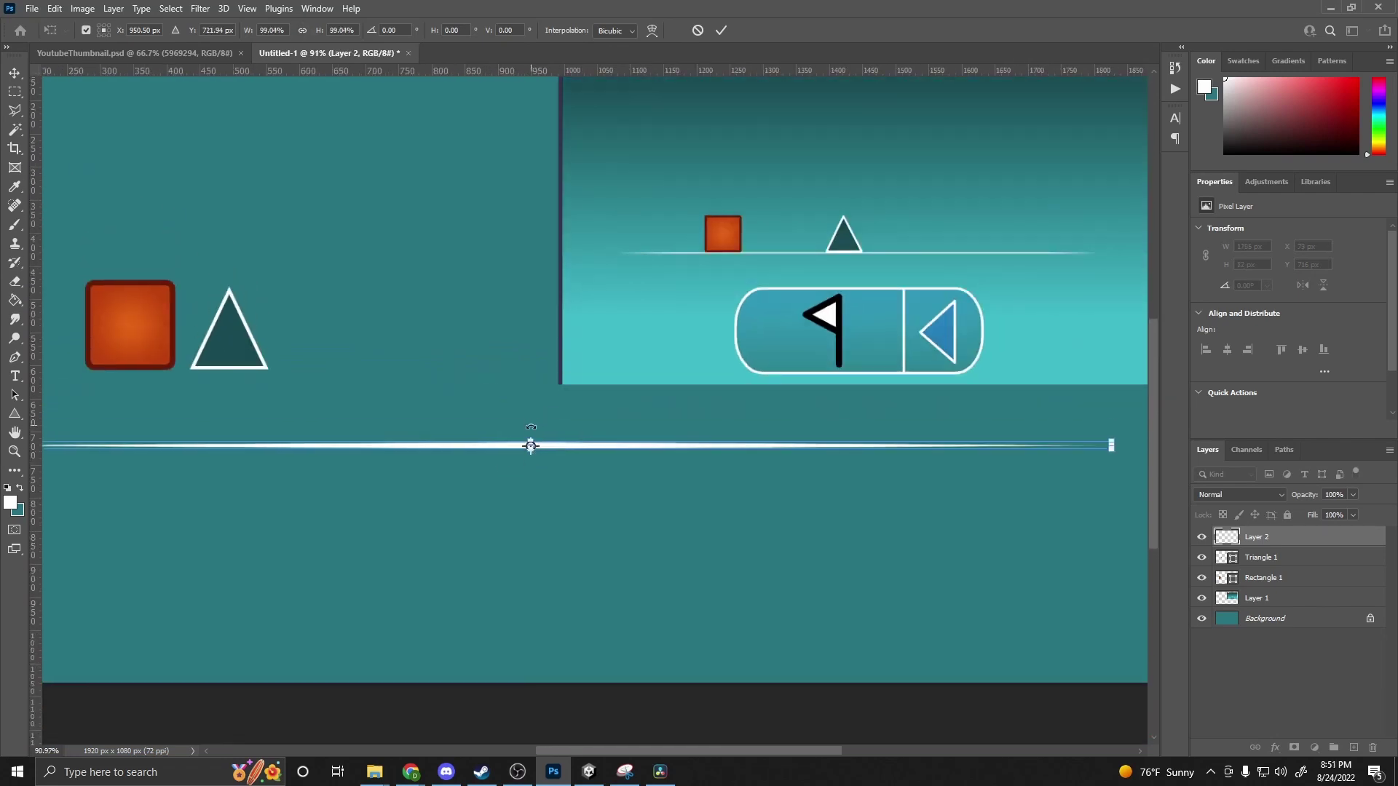
{"action": "scroll", "coordinate": [539, 493], "scroll_direction": "up", "scroll_amount": 5}
{"action": "scroll", "coordinate": [531, 436], "scroll_direction": "up", "scroll_amount": 1}
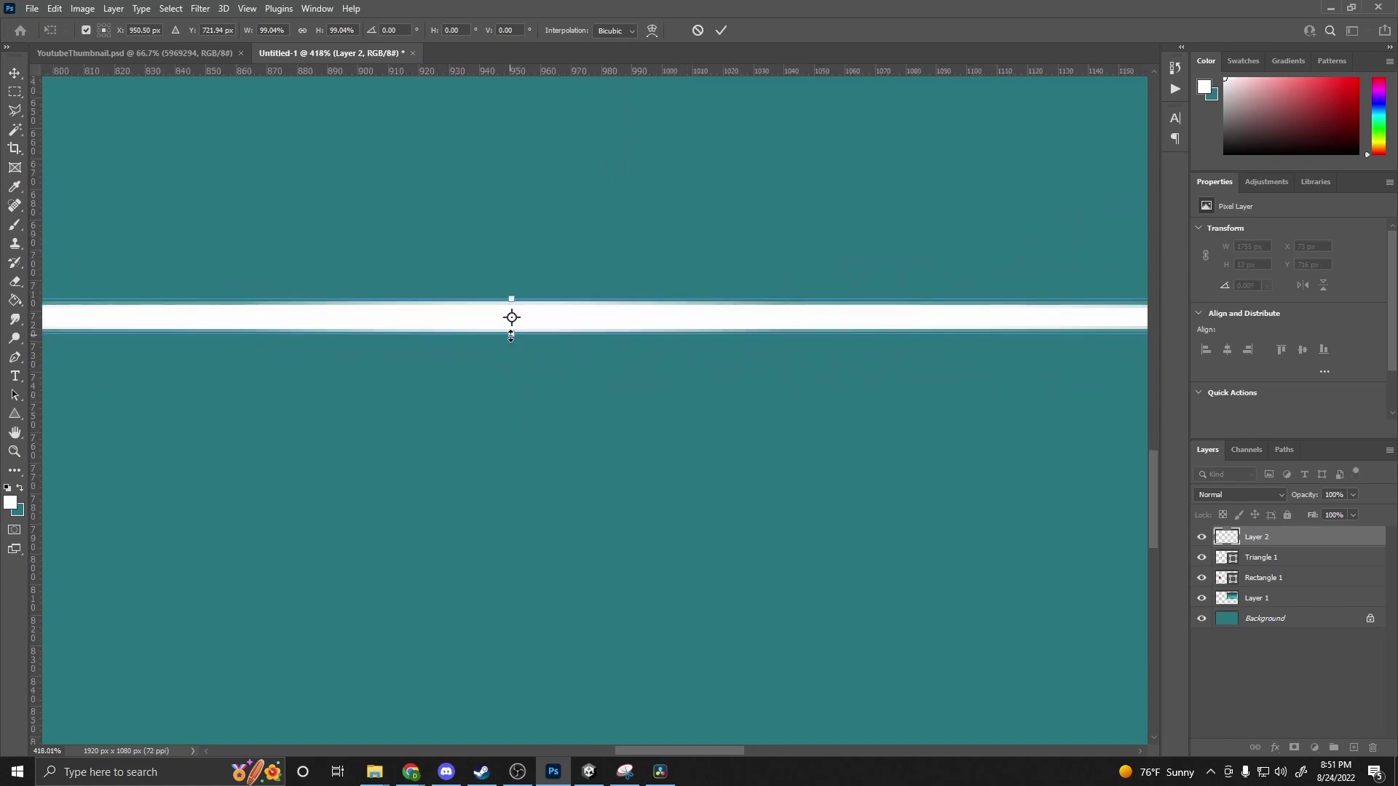
{"action": "left_click_drag", "start_coordinate": [512, 333], "coordinate": [513, 314]}
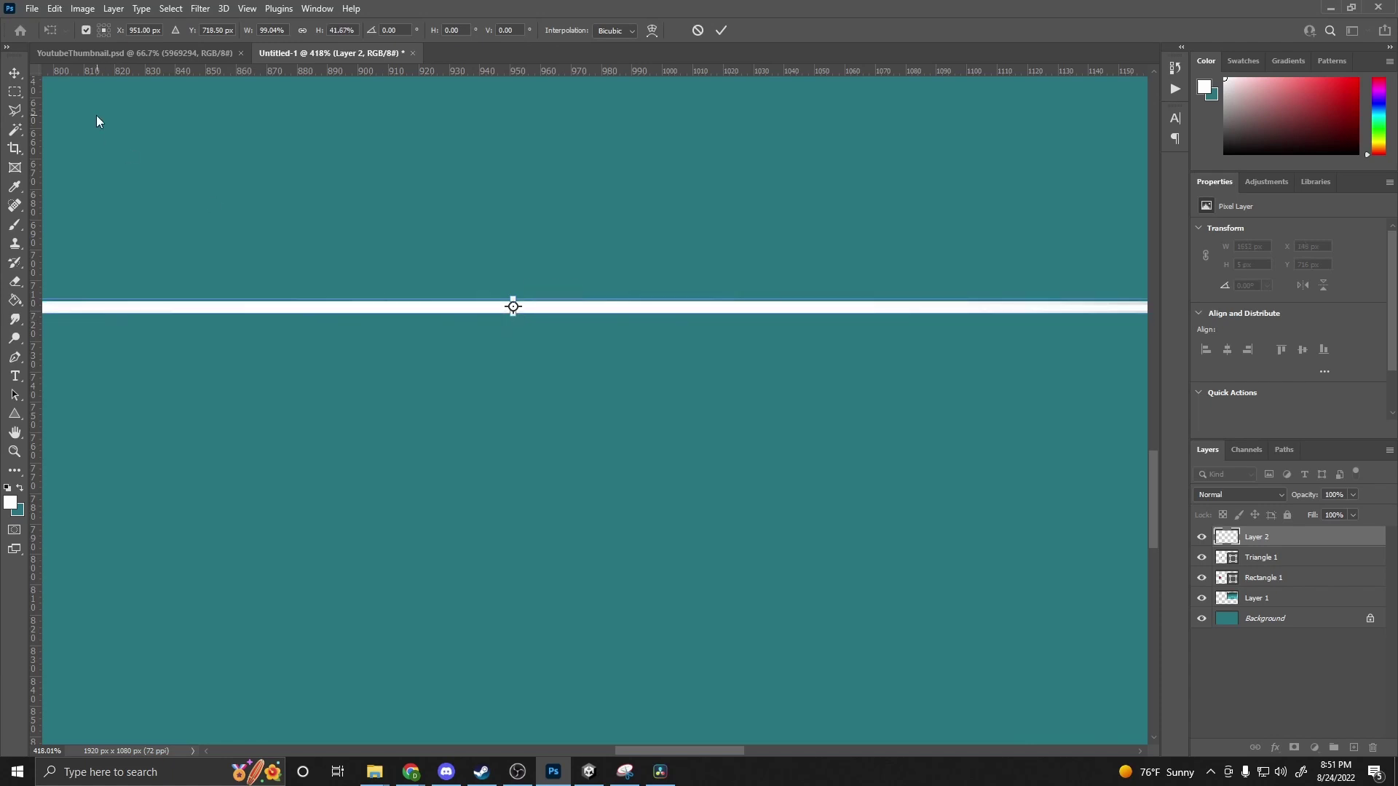
{"action": "left_click", "coordinate": [14, 74]}
{"action": "scroll", "coordinate": [459, 361], "scroll_direction": "down", "scroll_amount": 10}
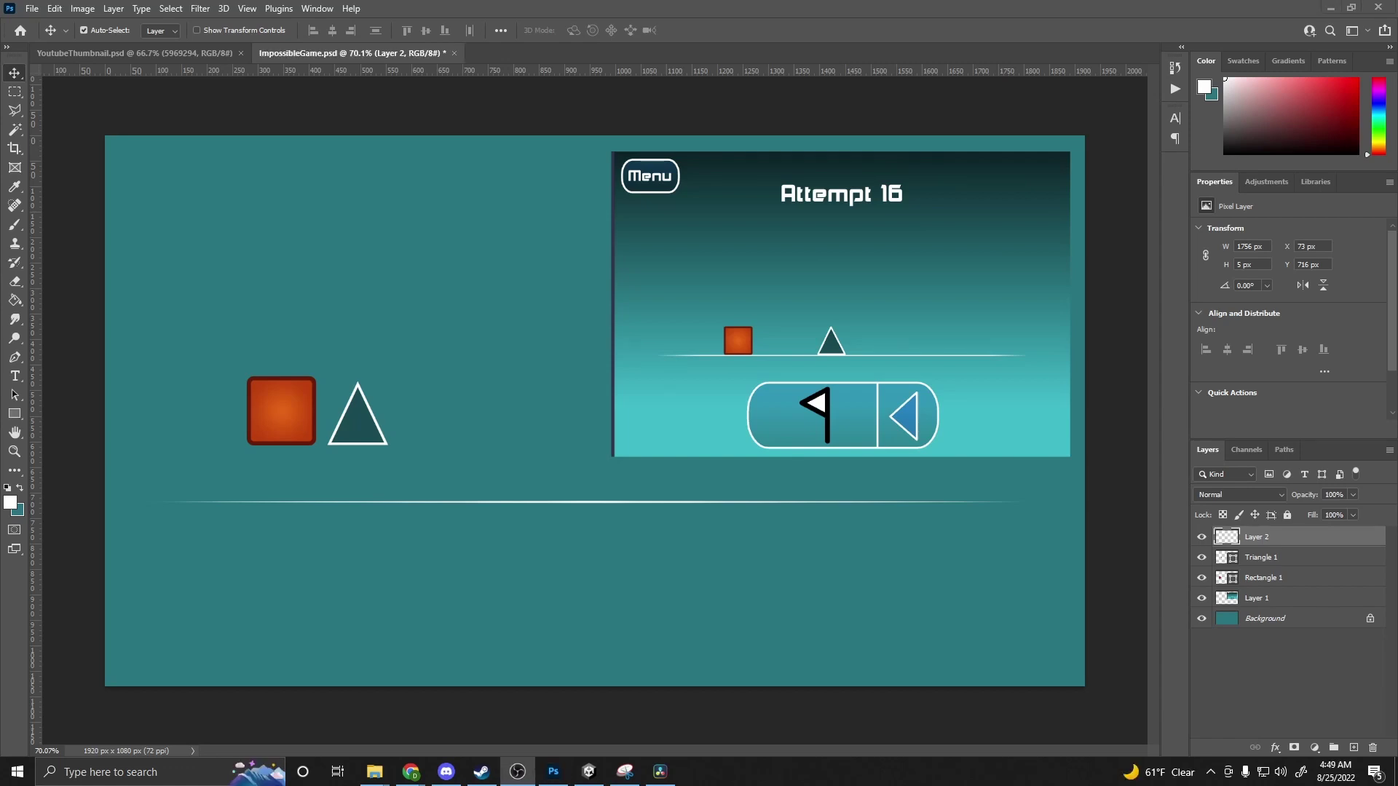
- Create a 128 x 128 px rectangle shape with the Rectangle tool, in the area beside the triangle
{"action": "left_click", "coordinate": [20, 414]}
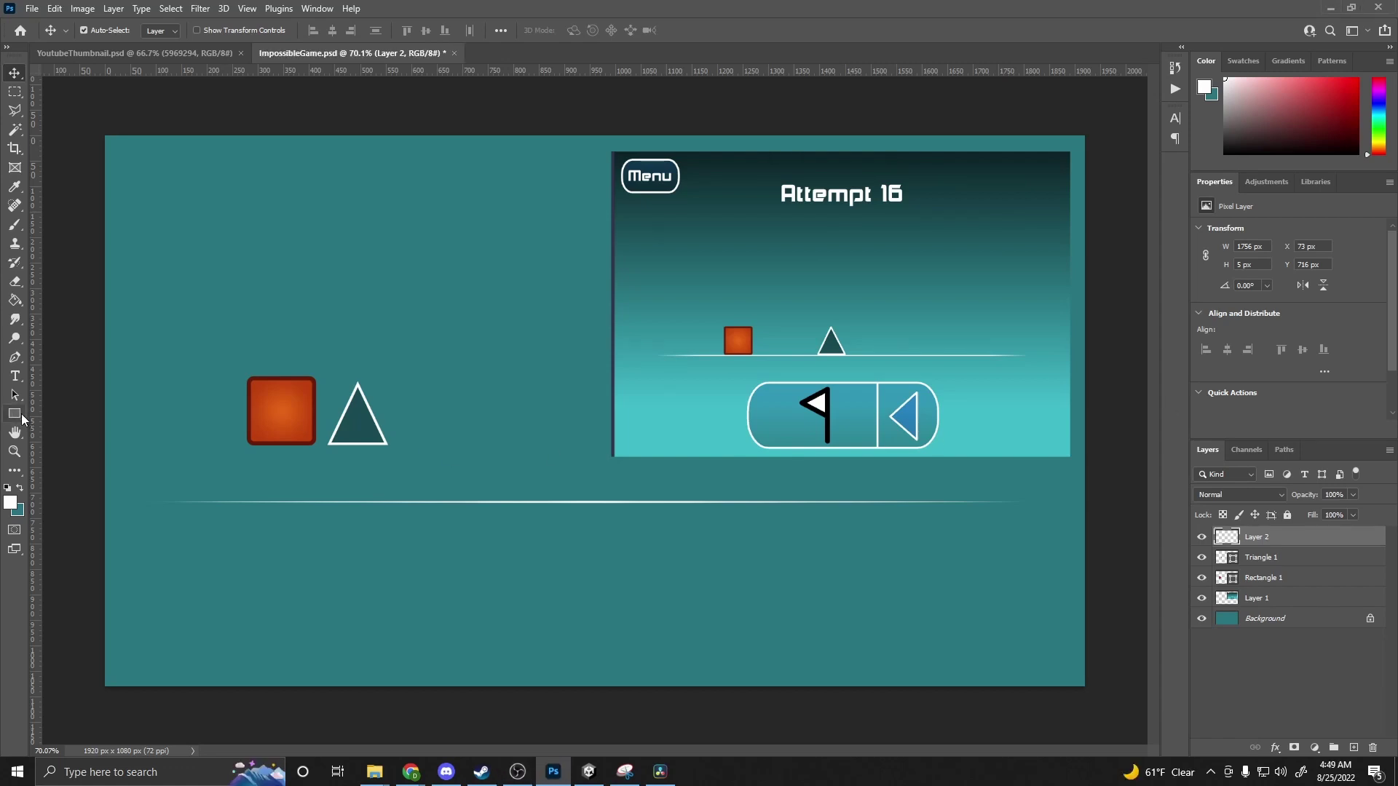
{"action": "left_click", "coordinate": [16, 418]}
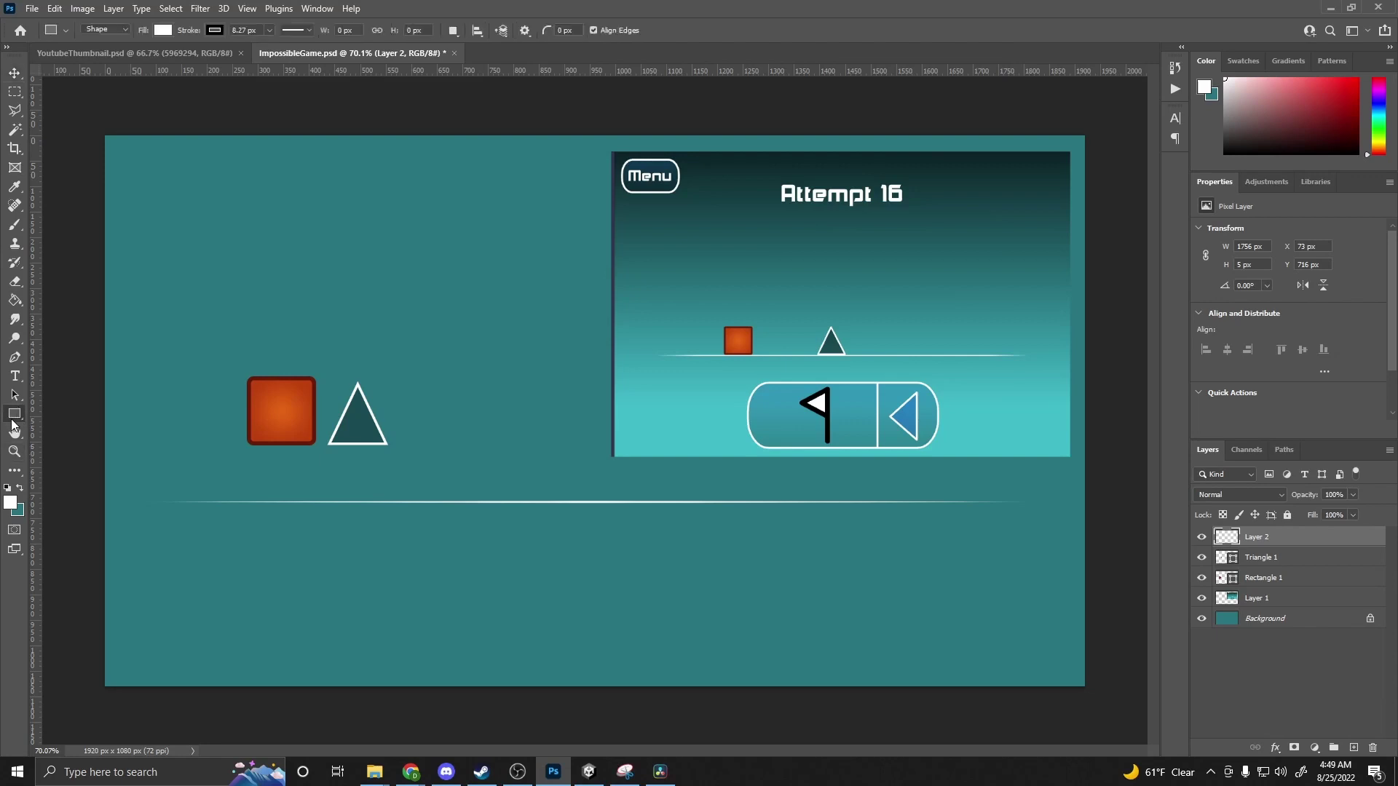
{"action": "right_click", "coordinate": [13, 426]}
{"action": "left_click", "coordinate": [59, 412]}
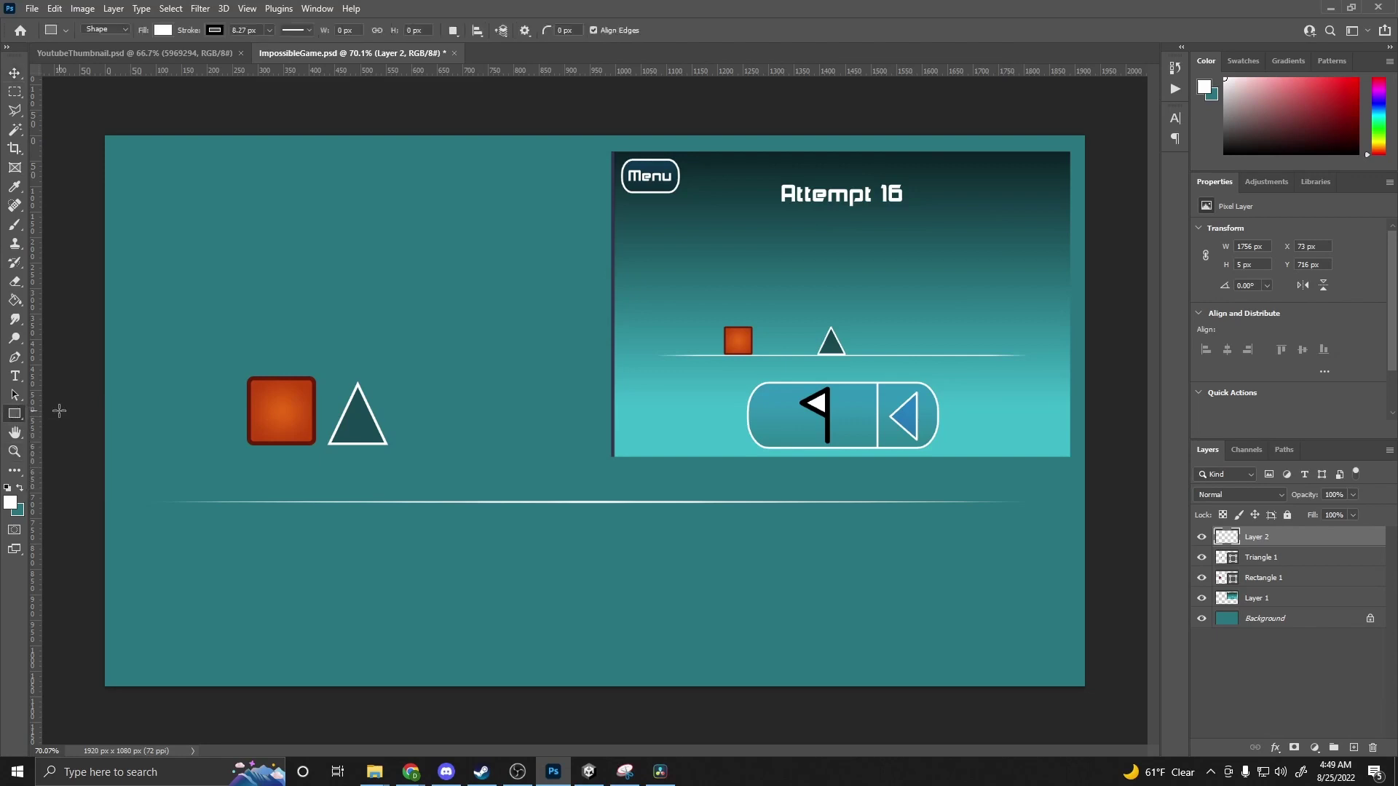
{"action": "left_click", "coordinate": [454, 415]}
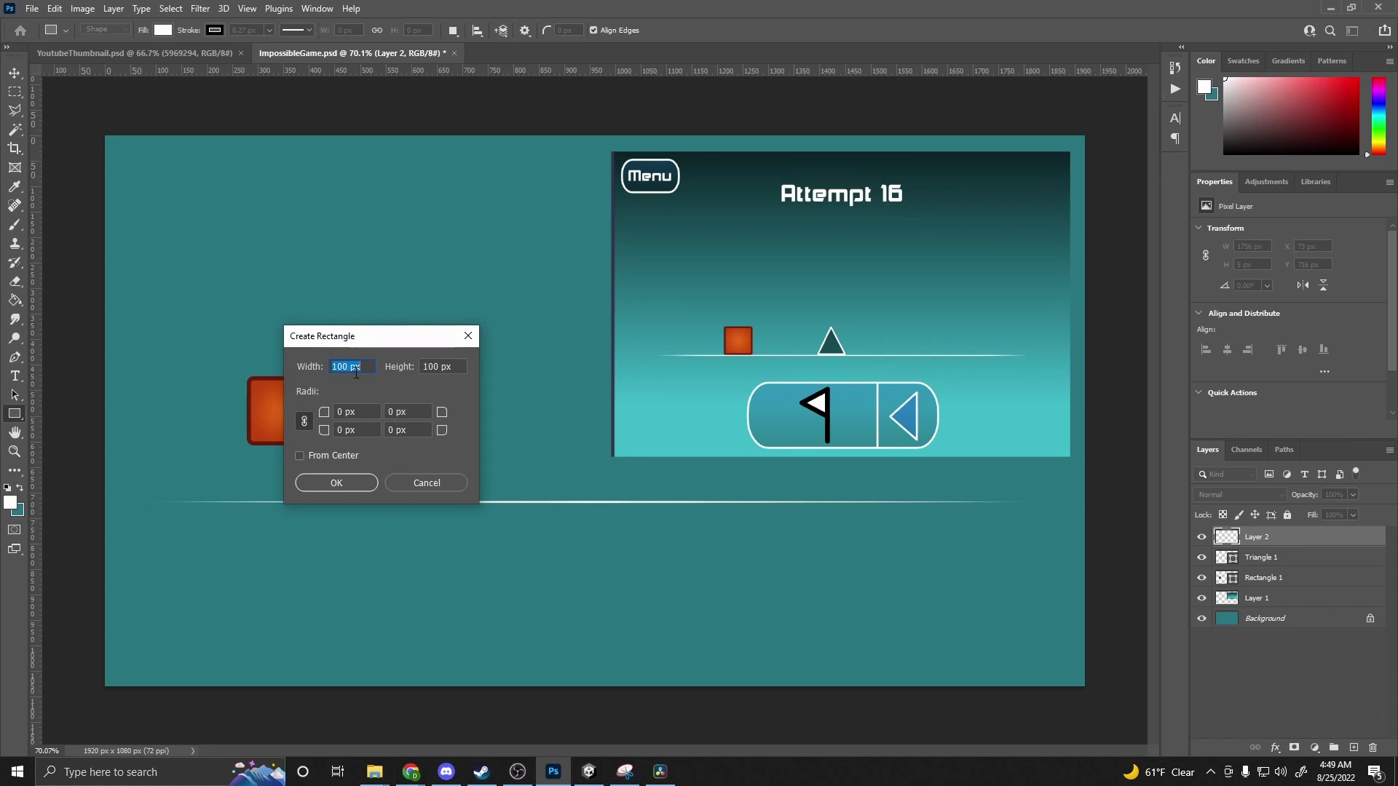
{"action": "type", "text": "128"}
{"action": "key", "text": "Tab"}
{"action": "type", "text": "128"}
{"action": "left_click", "coordinate": [331, 484]}
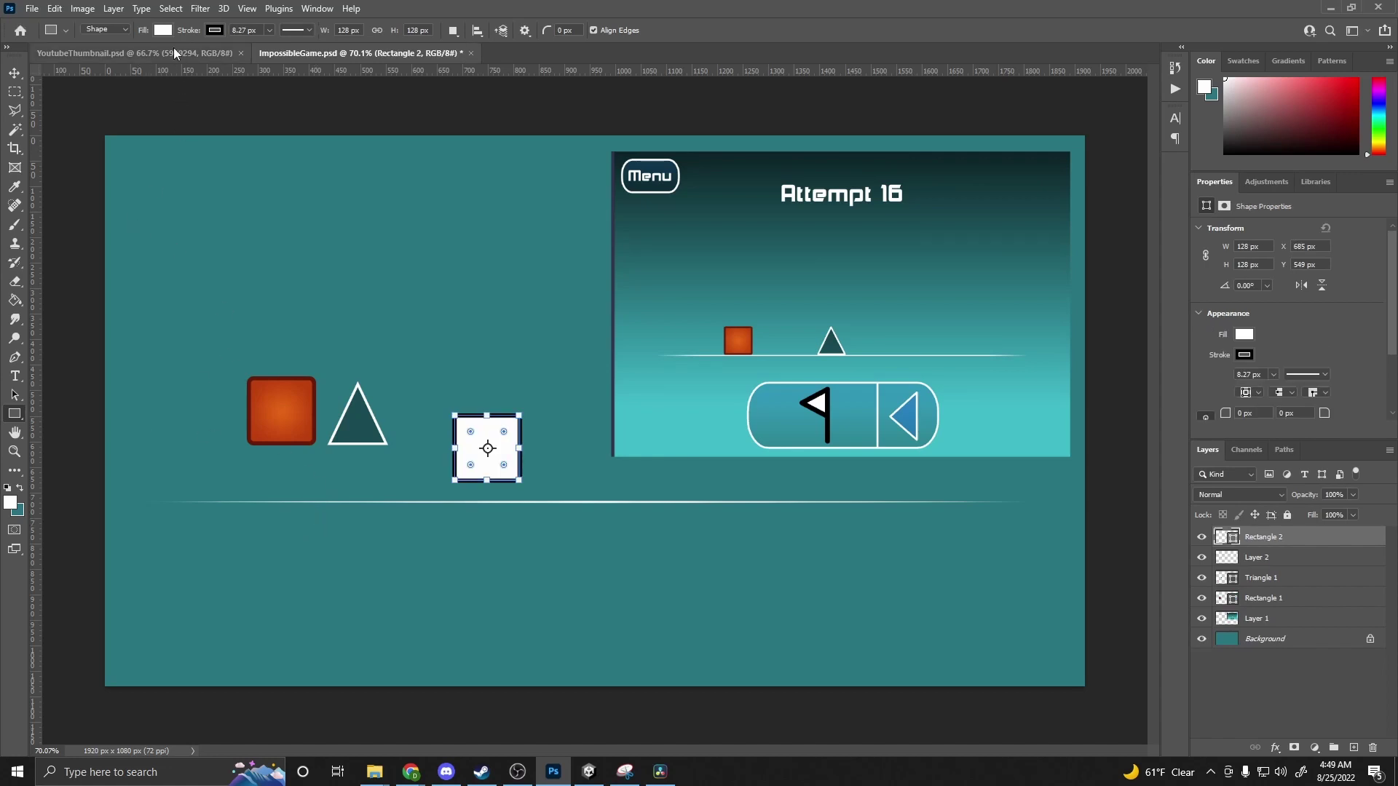
- Give the new square a black fill and a white stroke, and move it closer to the triangle in the row of sprites
{"action": "left_click", "coordinate": [163, 30]}
{"action": "left_click", "coordinate": [86, 108]}
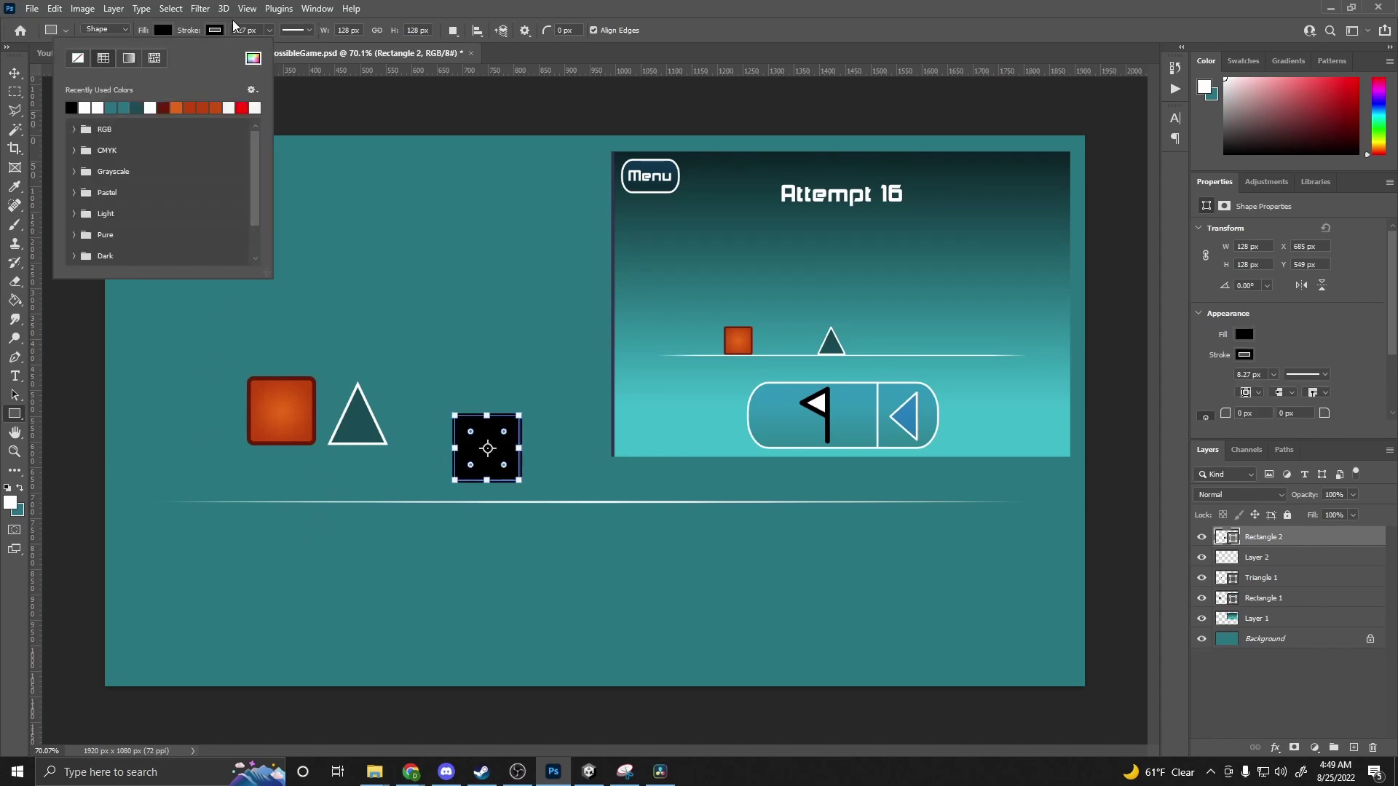
{"action": "left_click", "coordinate": [215, 30]}
{"action": "left_click", "coordinate": [215, 30]}
{"action": "left_click", "coordinate": [144, 106]}
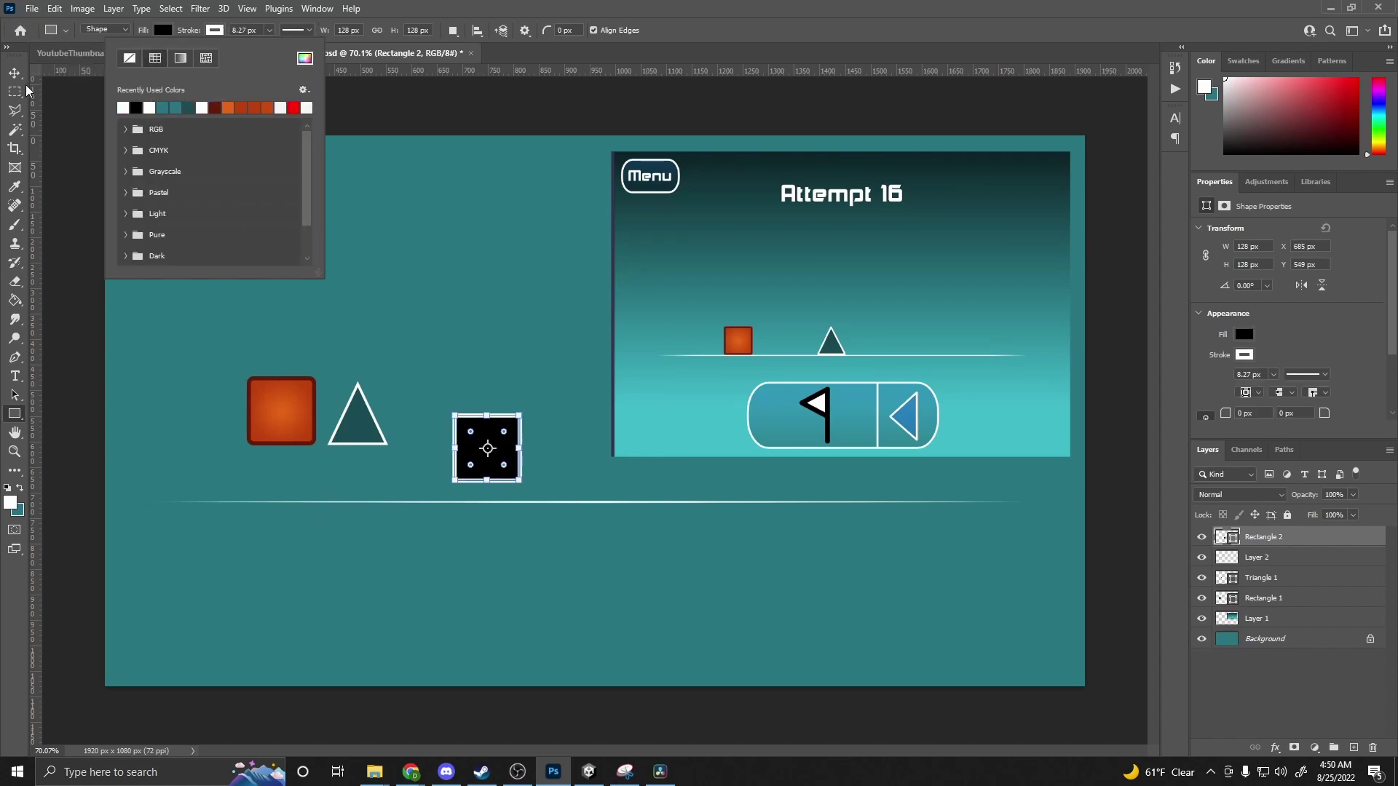
{"action": "key", "text": "Return"}
{"action": "key", "text": "v"}
{"action": "left_click_drag", "start_coordinate": [482, 453], "coordinate": [440, 422]}
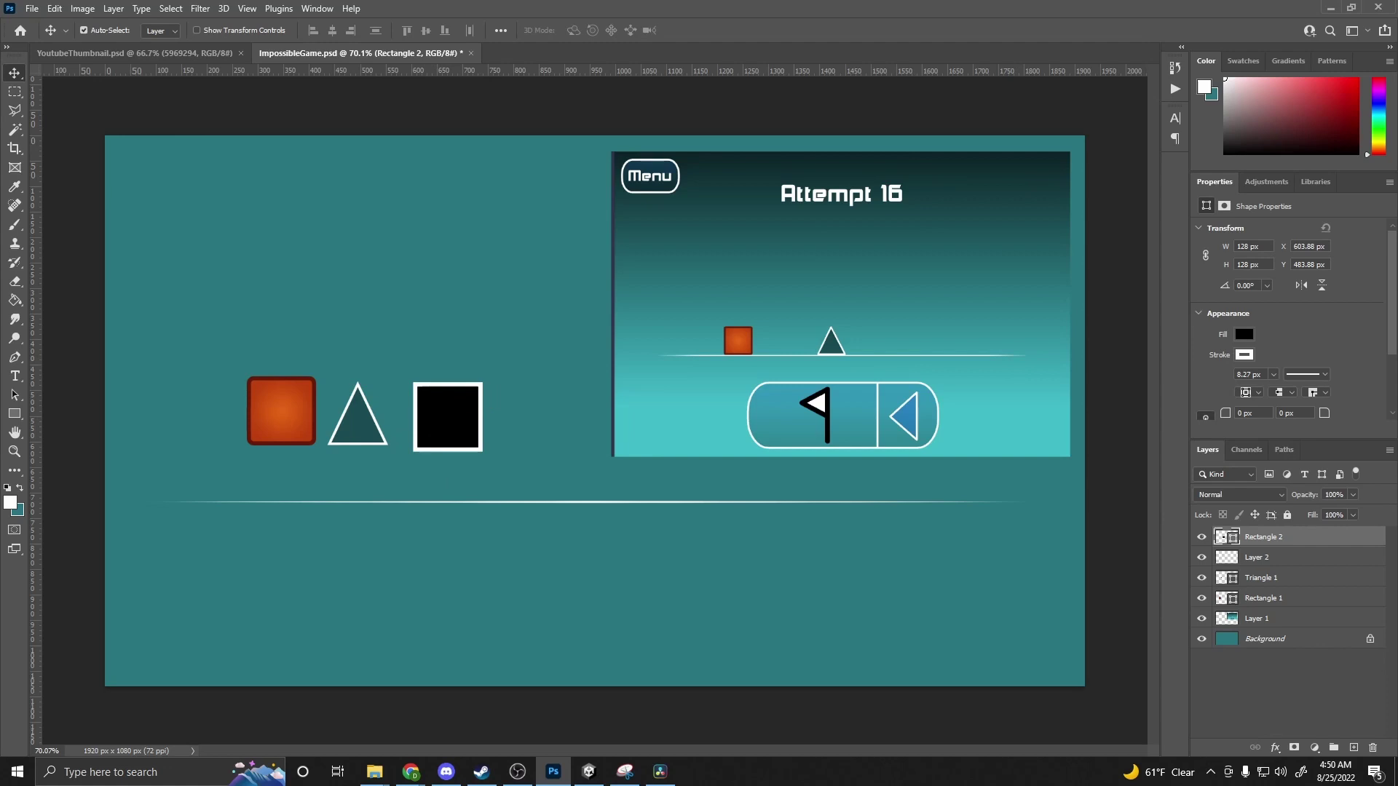
- Identify the orange square's layer by toggling its visibility, and rename it "Player Square"
{"action": "left_click", "coordinate": [1269, 602]}
{"action": "left_click", "coordinate": [1201, 598]}
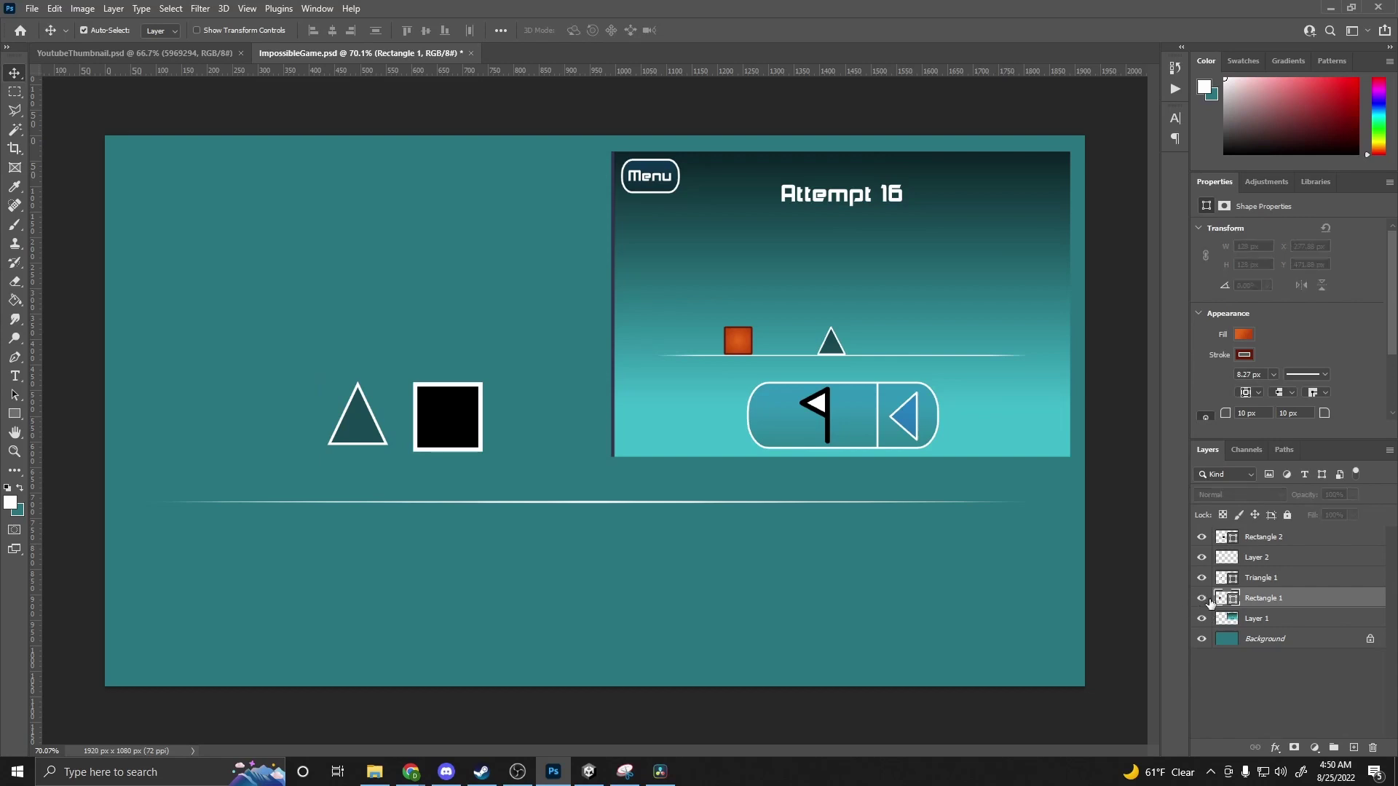
{"action": "left_click", "coordinate": [1201, 598]}
{"action": "double_click", "coordinate": [1264, 597]}
{"action": "type", "text": "P"}
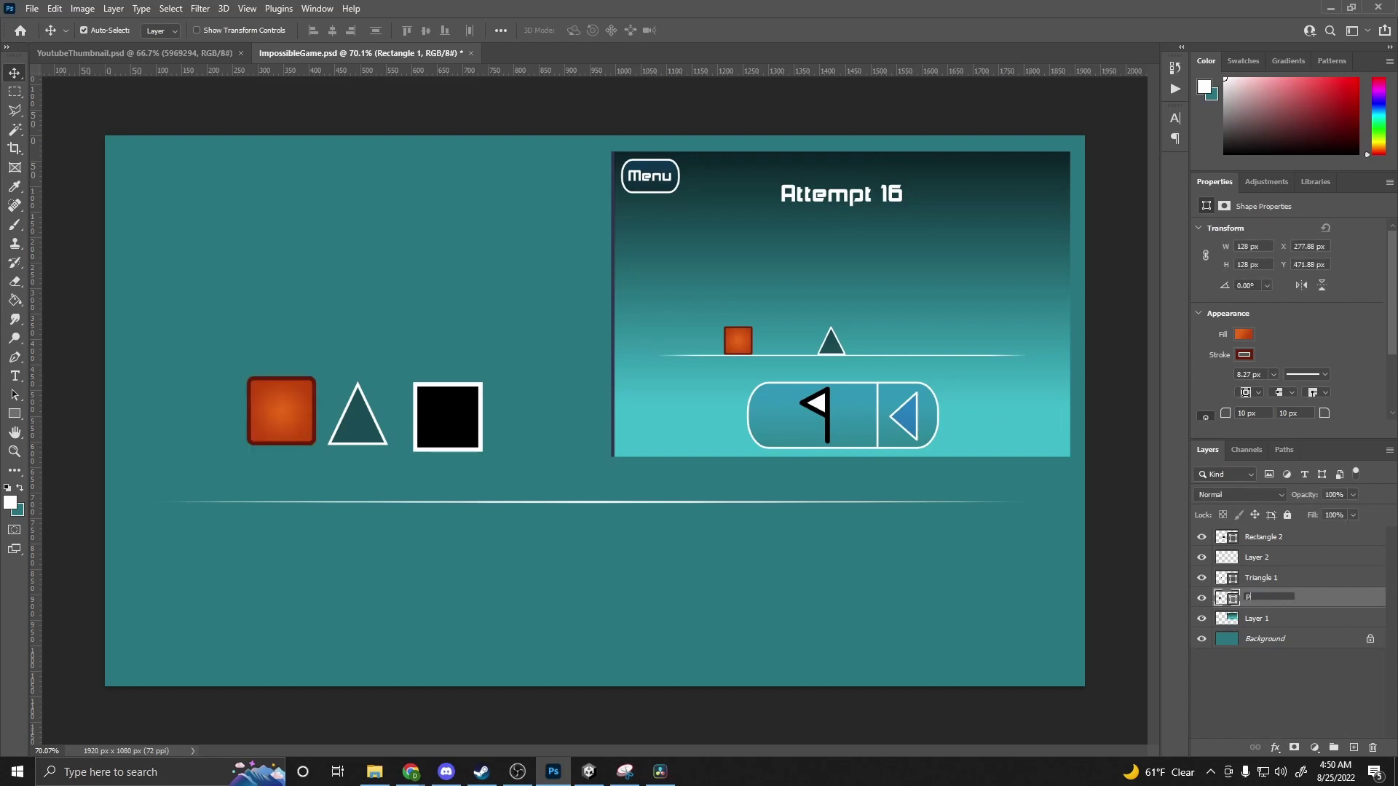
{"action": "type", "text": "layer Square"}
{"action": "left_click", "coordinate": [1293, 579]}
- Rename the Triangle 1 layer "Triangle Obstacle"
{"action": "double_click", "coordinate": [1265, 576]}
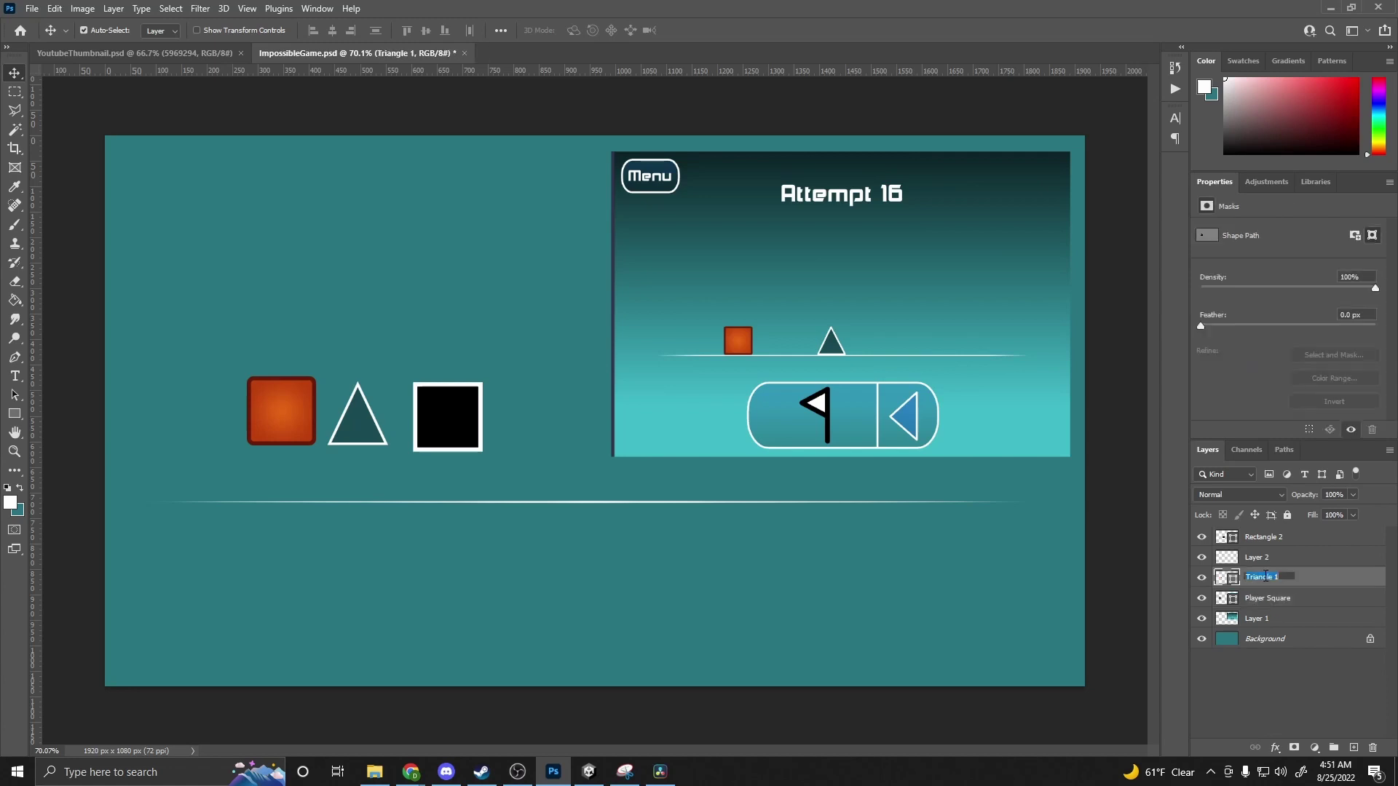
{"action": "key", "text": "Right"}
{"action": "key", "text": "BackSpace"}
{"action": "type", "text": "Obstacle"}
{"action": "key", "text": "Return"}
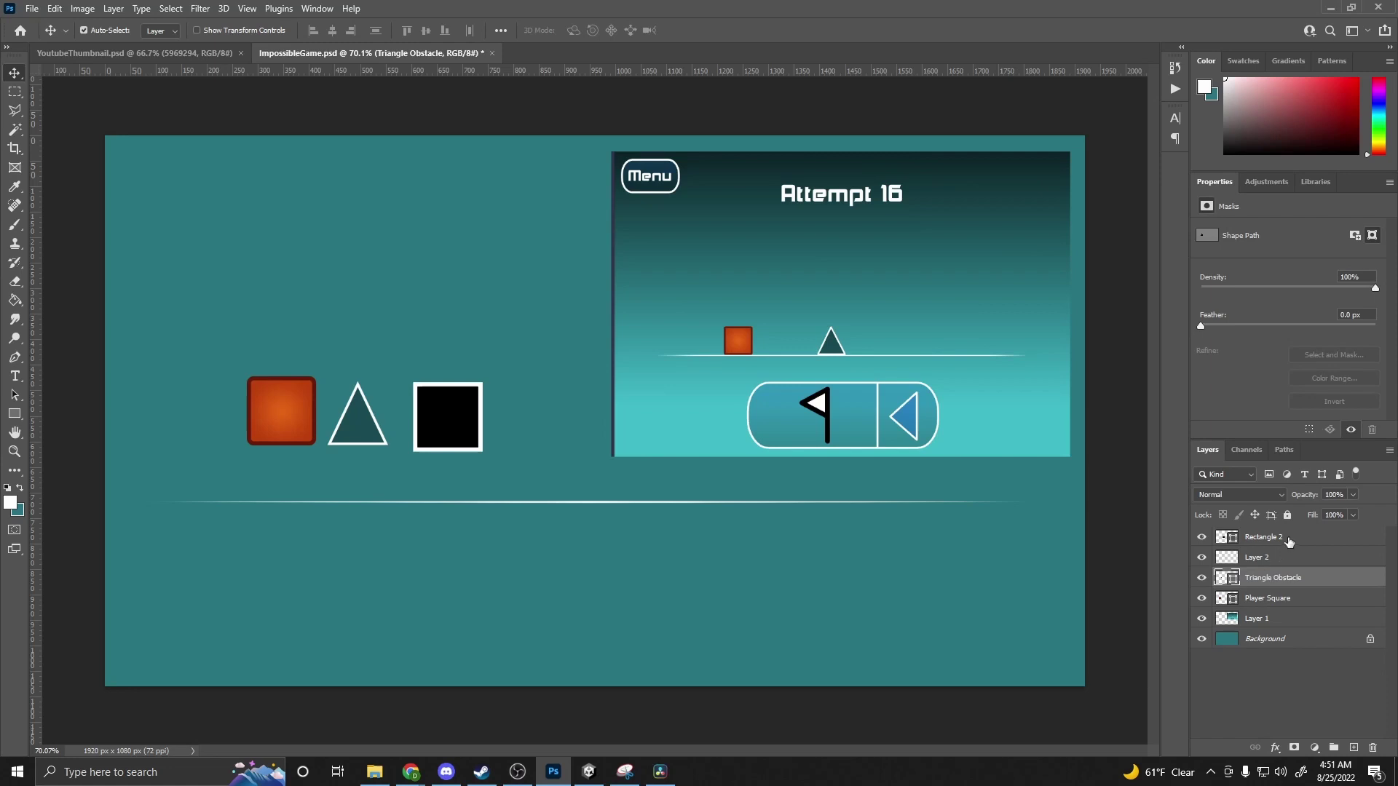
- Rename the black square's layer "Square Obstacle"
{"action": "double_click", "coordinate": [1252, 536]}
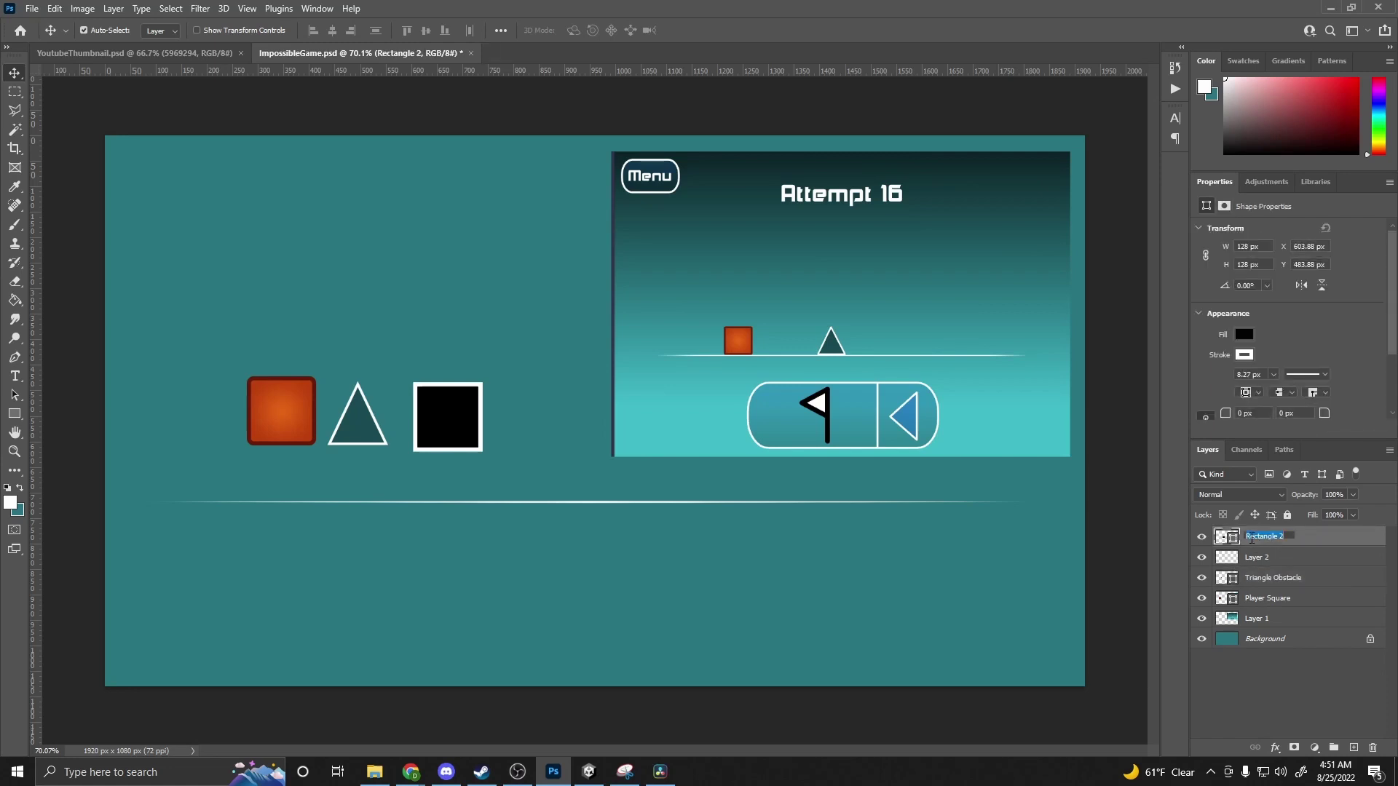
{"action": "type", "text": "Square Obstacle"}
{"action": "left_click", "coordinate": [1258, 560]}
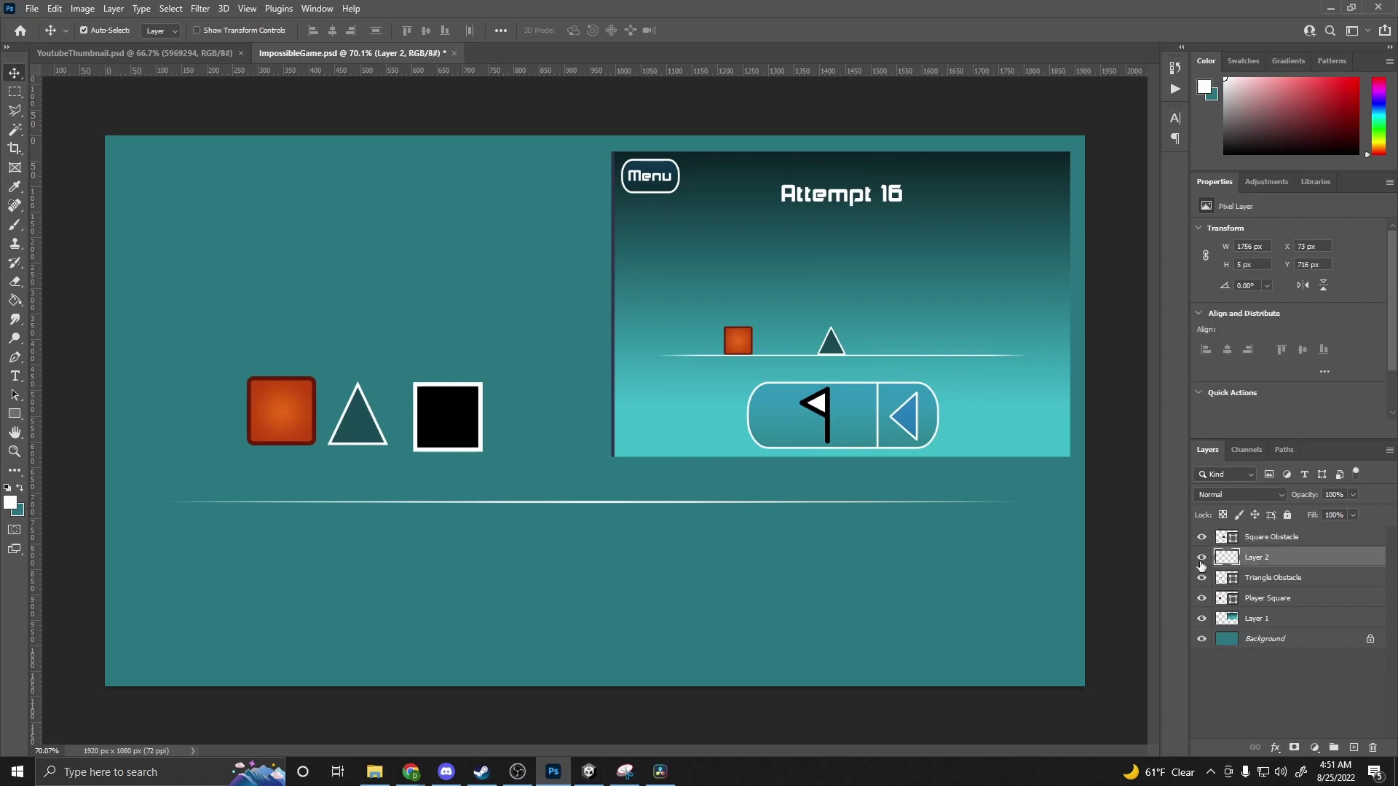
- Check the ground line's layer by toggling its visibility, and rename it "GroundSprite"
{"action": "left_click", "coordinate": [1201, 559]}
{"action": "left_click", "coordinate": [1201, 559]}
{"action": "double_click", "coordinate": [1262, 557]}
{"action": "type", "text": "GroundSprite"}
{"action": "left_click", "coordinate": [1263, 564]}
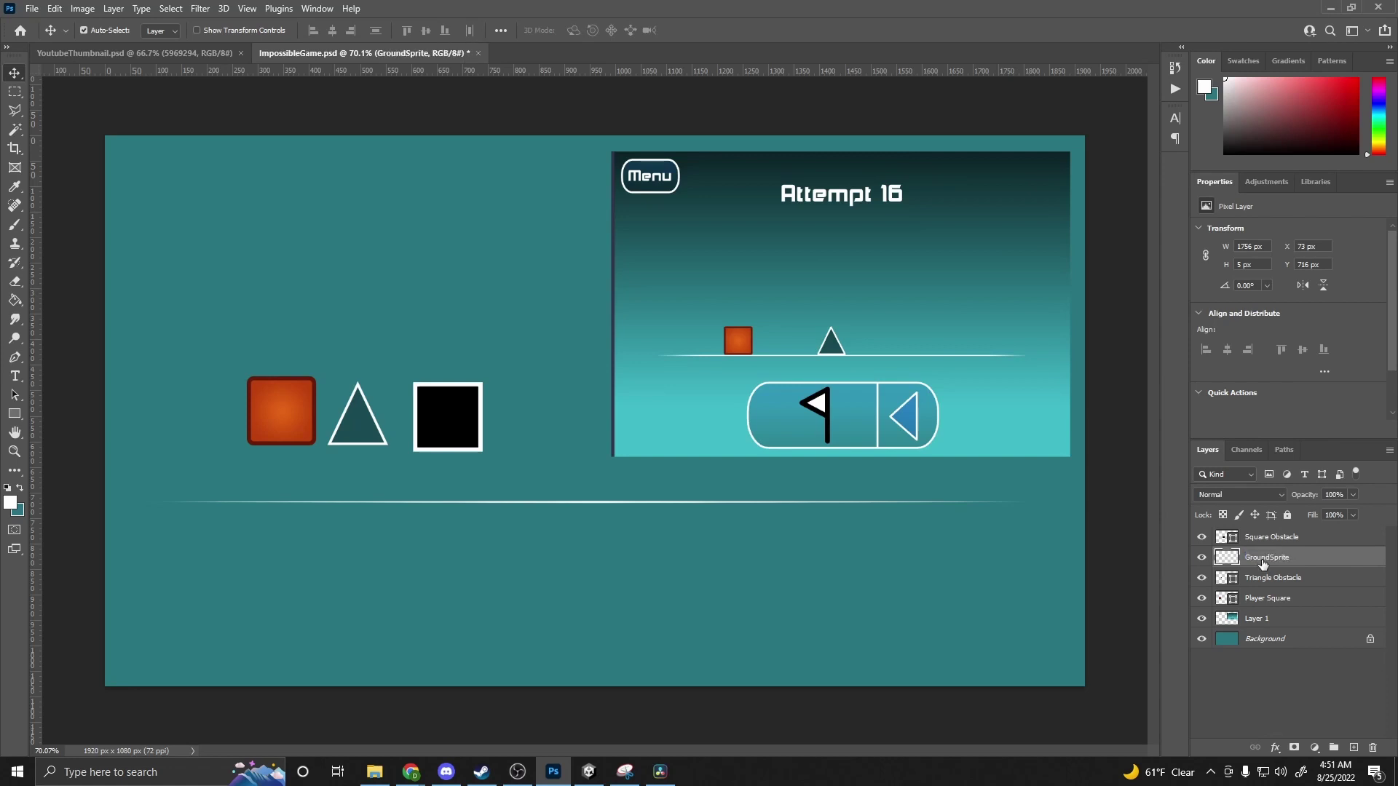
- Create a 100 by 100 px rectangle with 20 px corner radii above the orange square and widen it to about 153 px
{"action": "key", "text": "alt+Tab"}
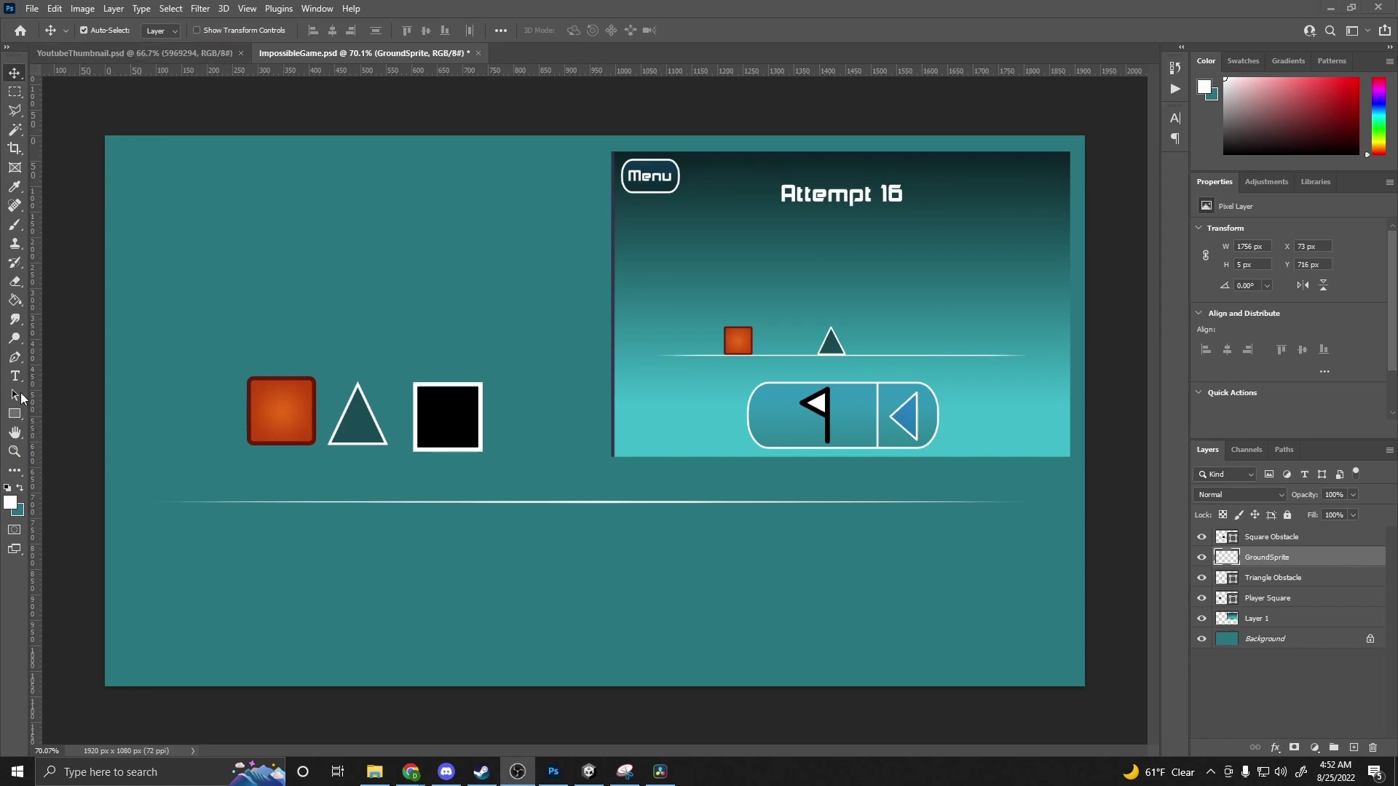
{"action": "left_click", "coordinate": [14, 416]}
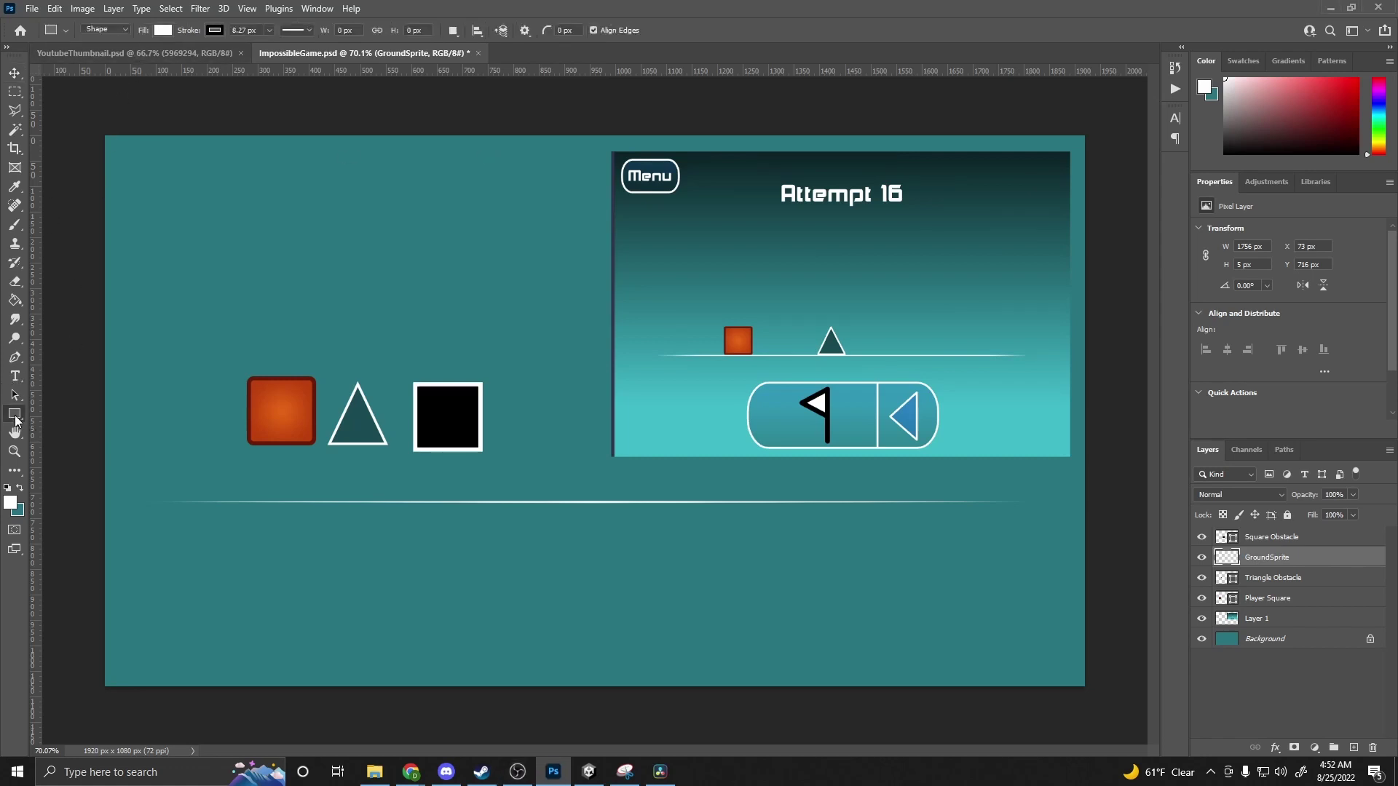
{"action": "left_click", "coordinate": [266, 291]}
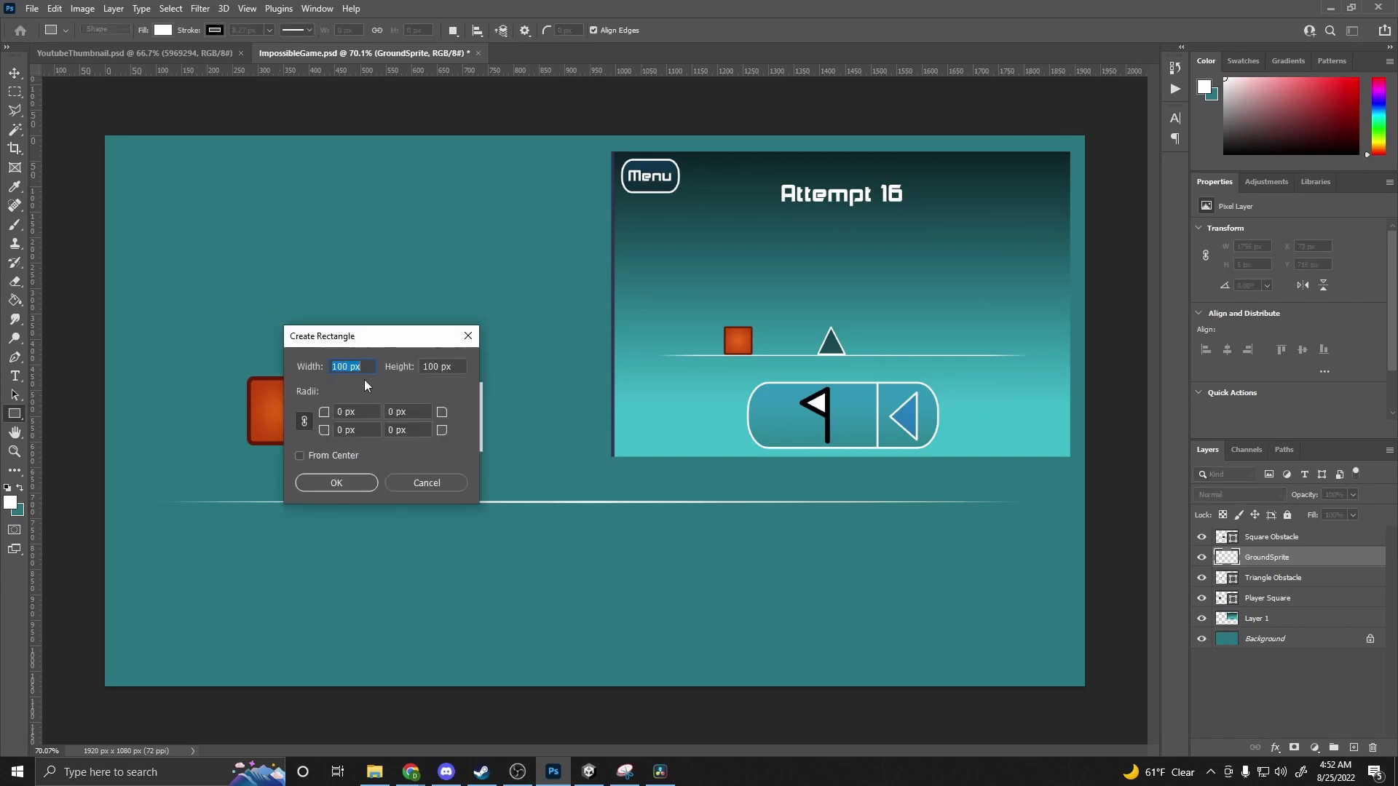
{"action": "double_click", "coordinate": [342, 412]}
{"action": "type", "text": "20"}
{"action": "left_click", "coordinate": [336, 483]}
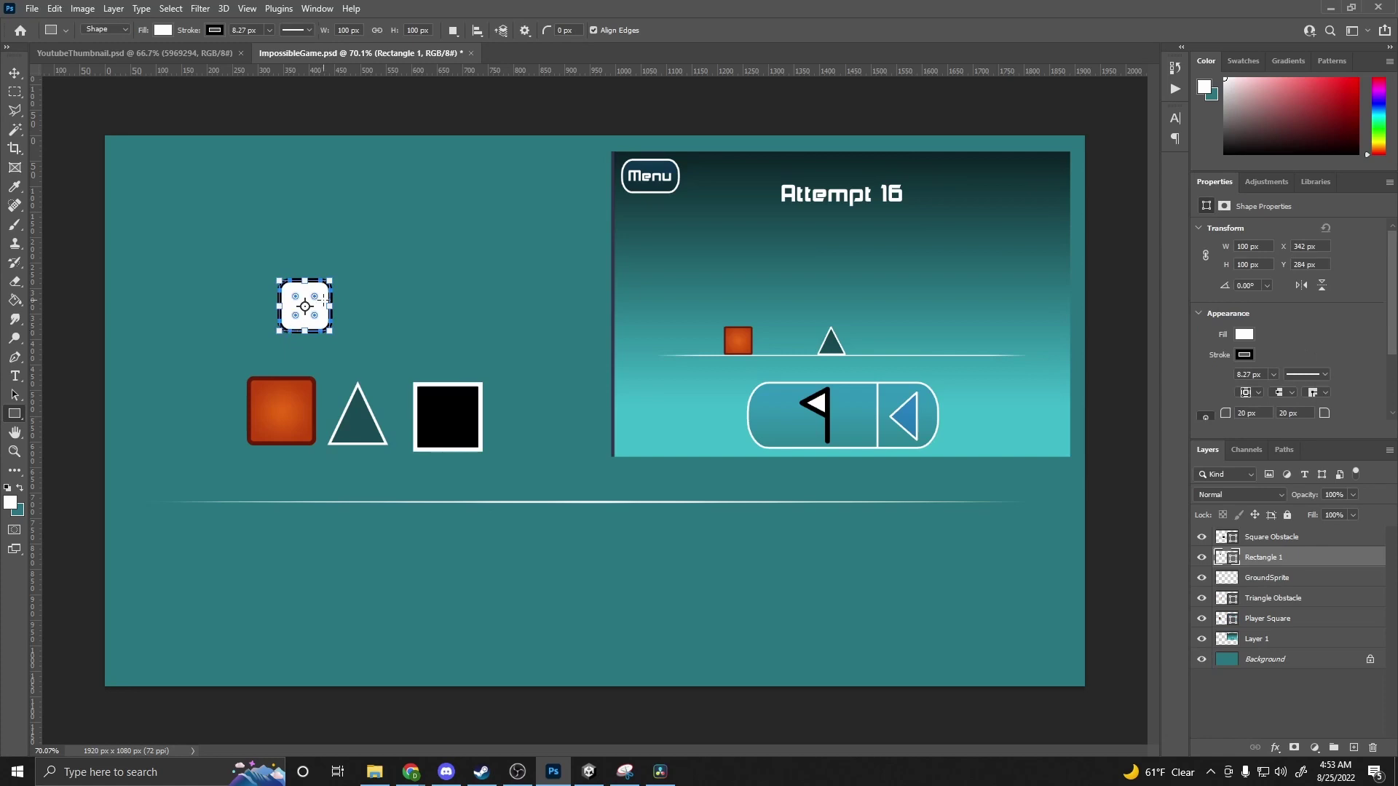
{"action": "left_click_drag", "start_coordinate": [337, 306], "coordinate": [368, 297]}
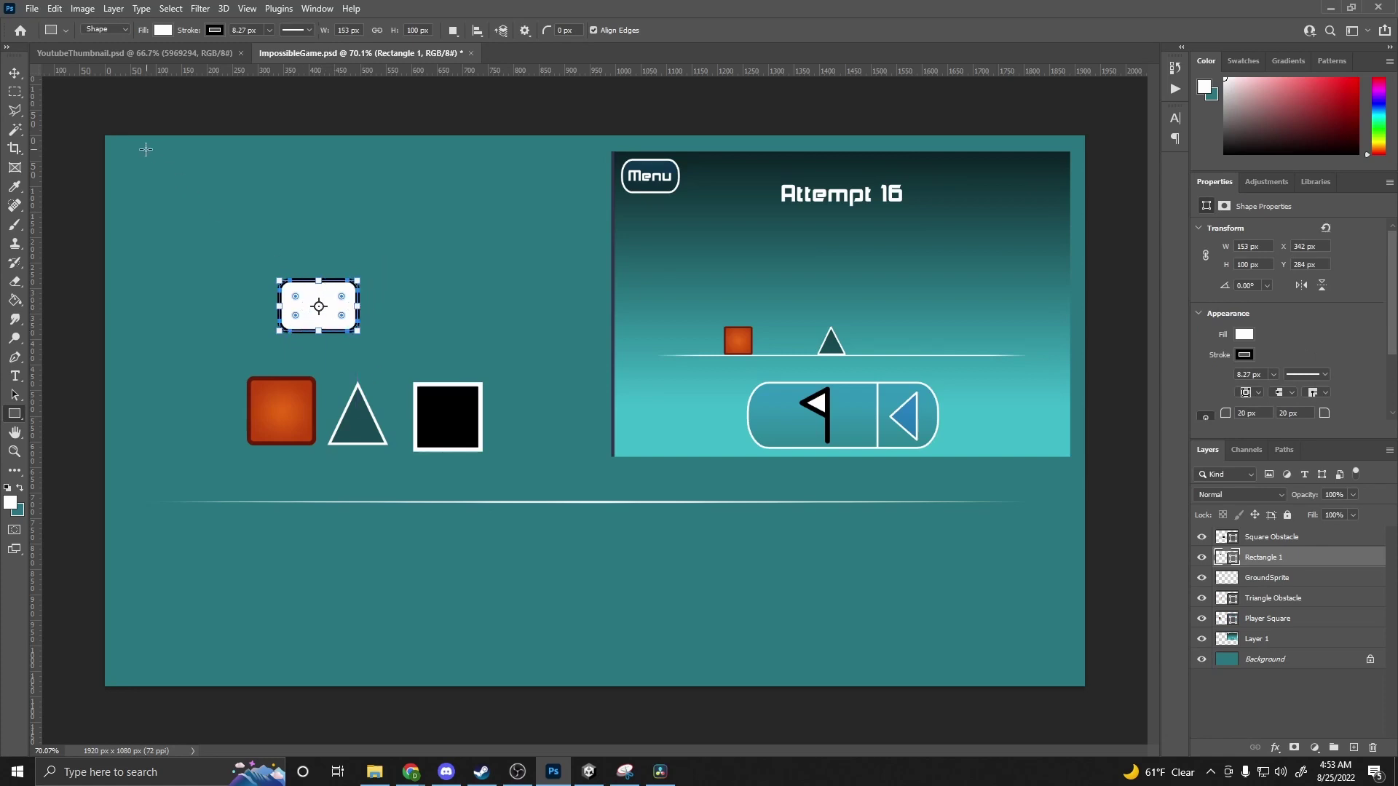
- Delete the rounded rectangle above the orange square
{"action": "key", "text": "v"}
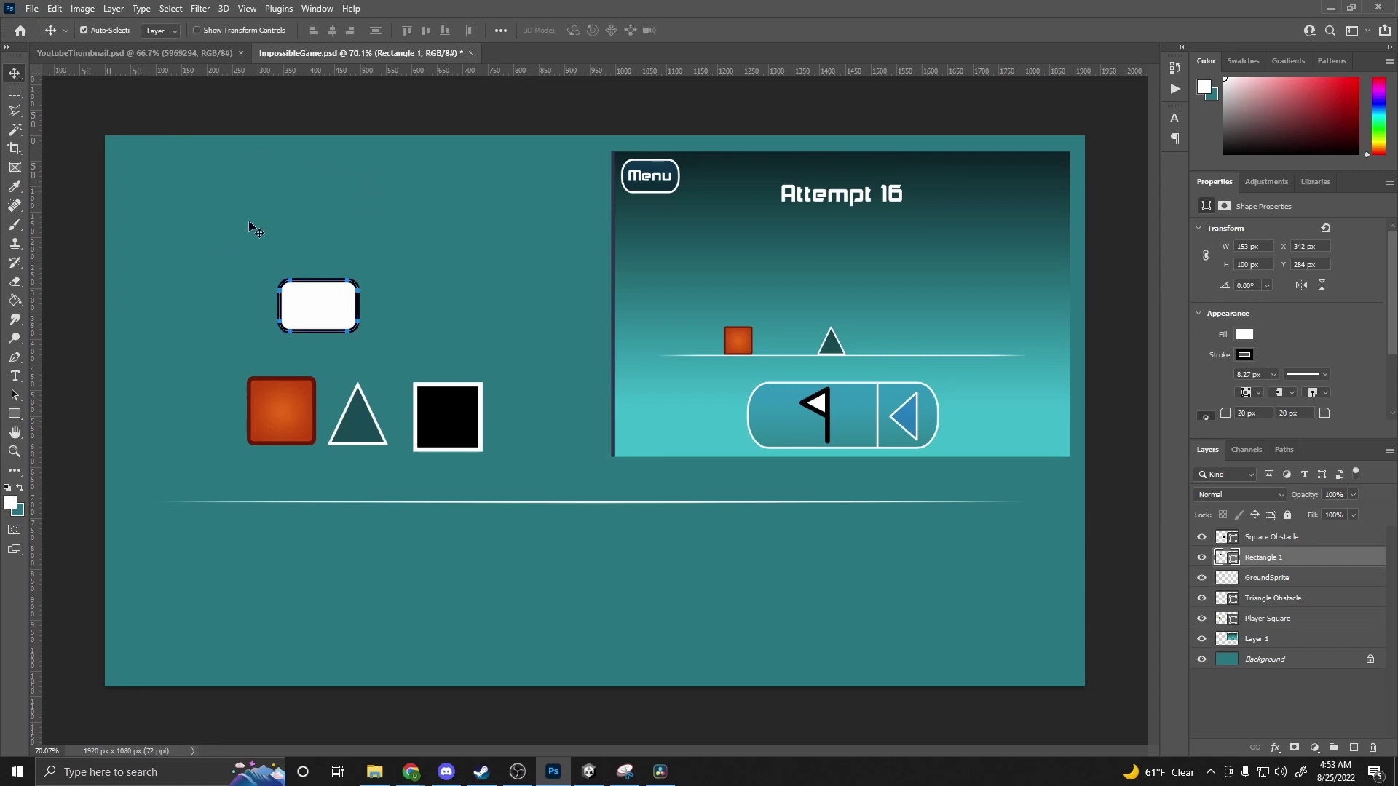
{"action": "left_click", "coordinate": [15, 414]}
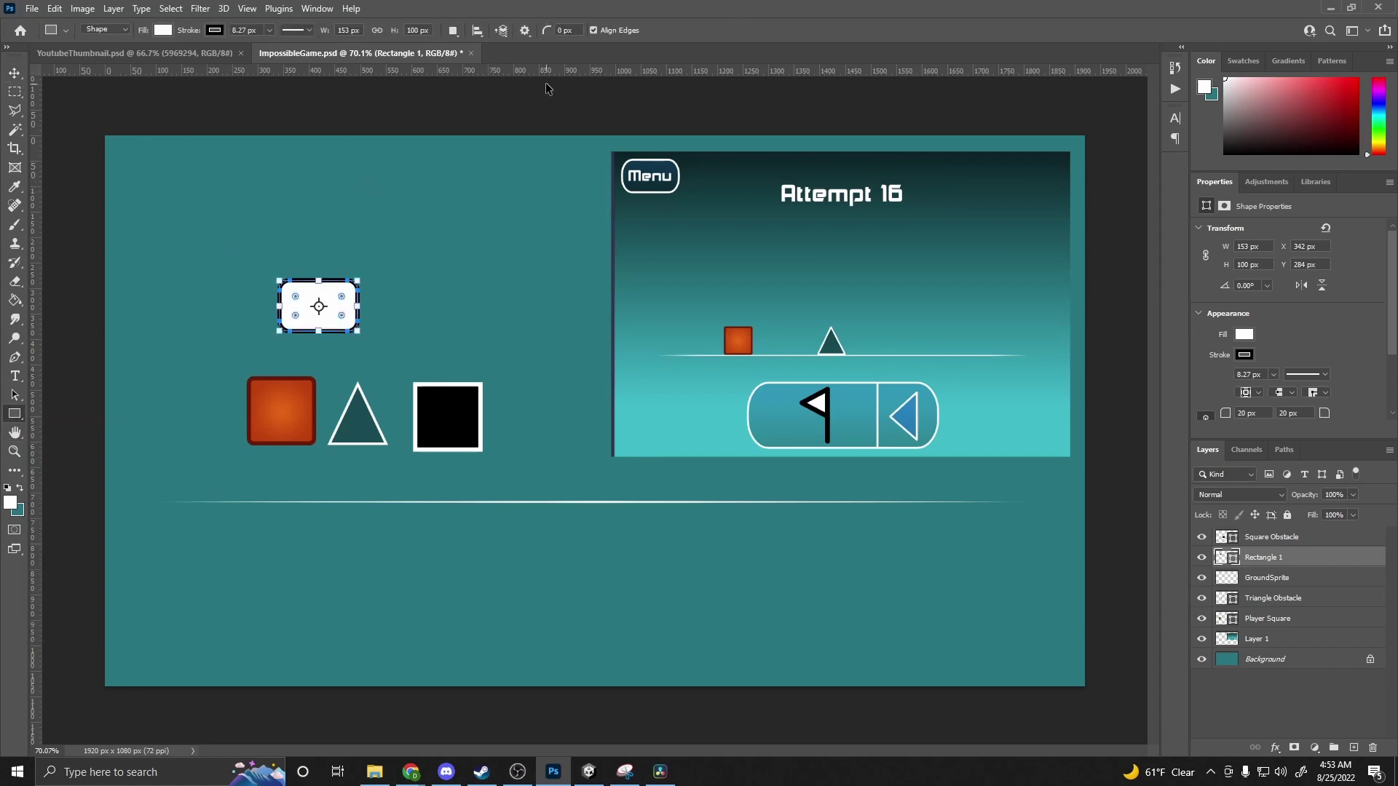
{"action": "key", "text": "ctrl+s"}
{"action": "key", "text": "Delete"}
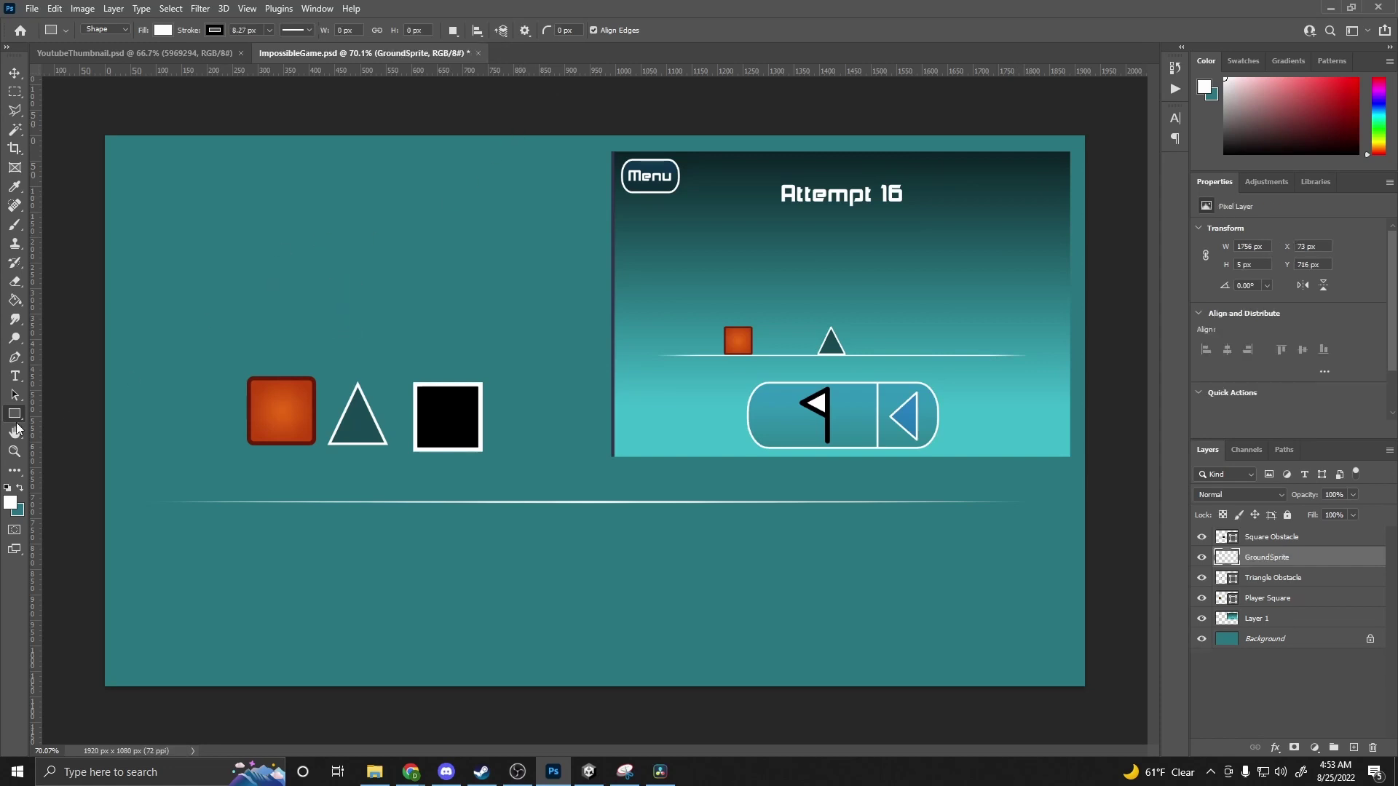
- Create a 100 by 100 px rectangle with 40 px corner radii above the orange square and stretch it to about 185 px wide
{"action": "left_click", "coordinate": [277, 263]}
{"action": "left_click", "coordinate": [341, 411]}
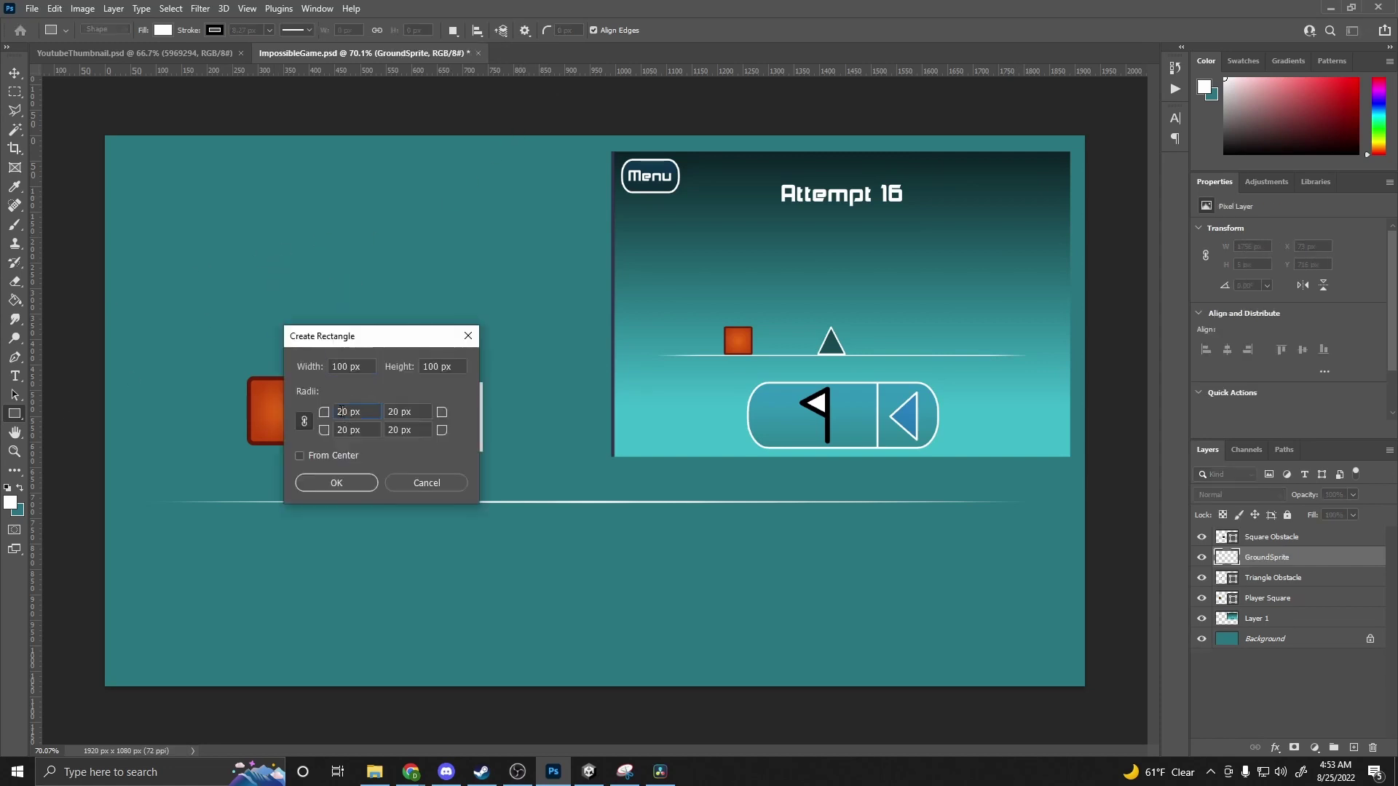
{"action": "left_click", "coordinate": [336, 478]}
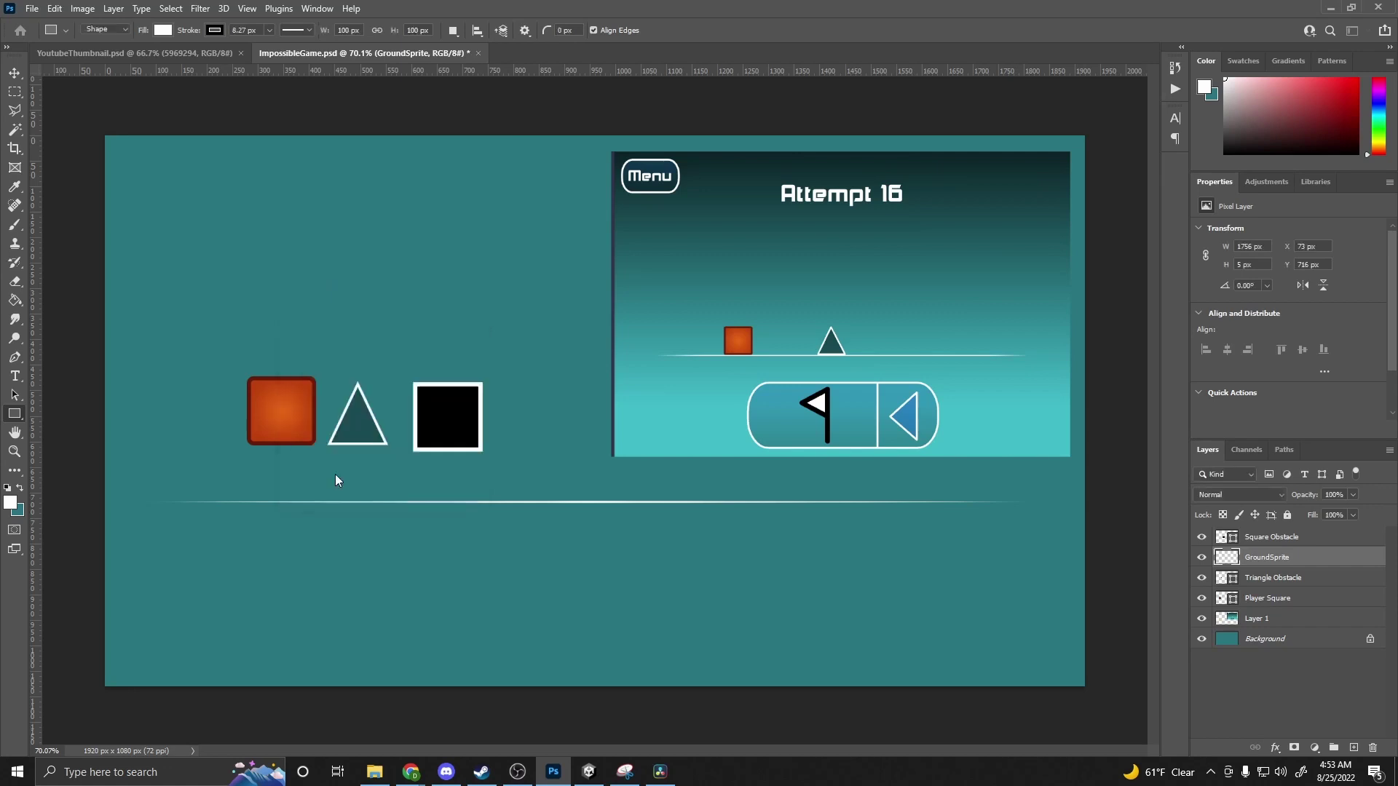
{"action": "key", "text": "ctrl+t"}
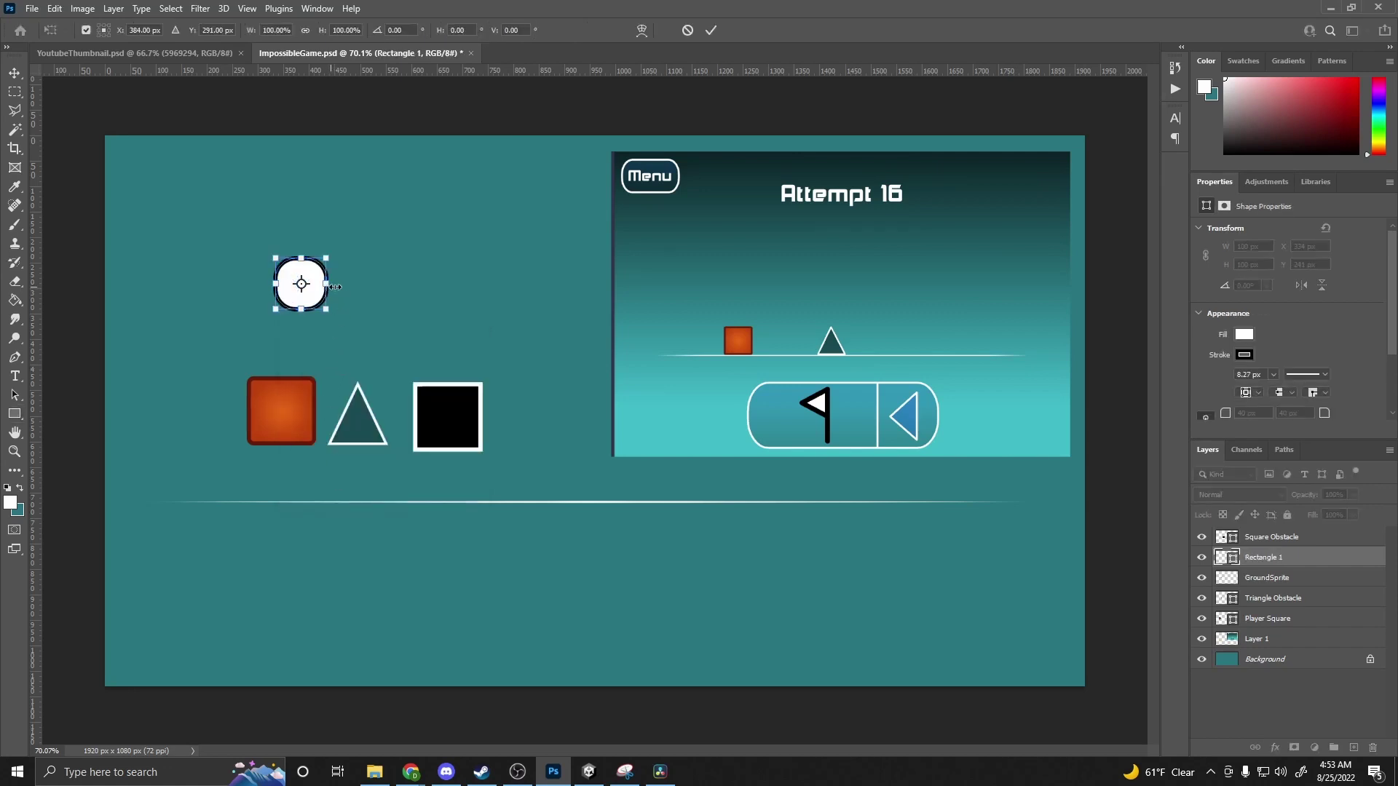
{"action": "left_click_drag", "start_coordinate": [327, 283], "coordinate": [378, 284]}
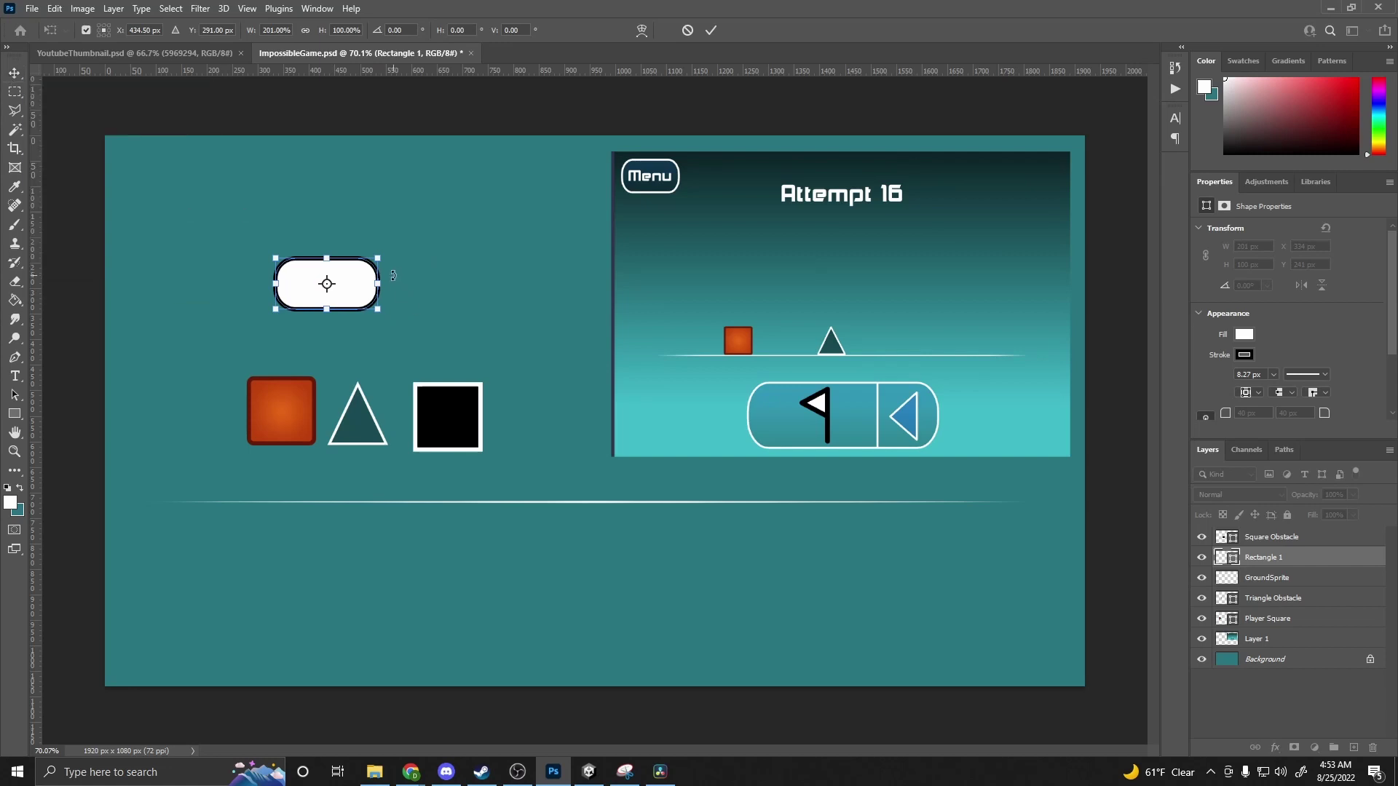
{"action": "left_click_drag", "start_coordinate": [378, 284], "coordinate": [371, 290]}
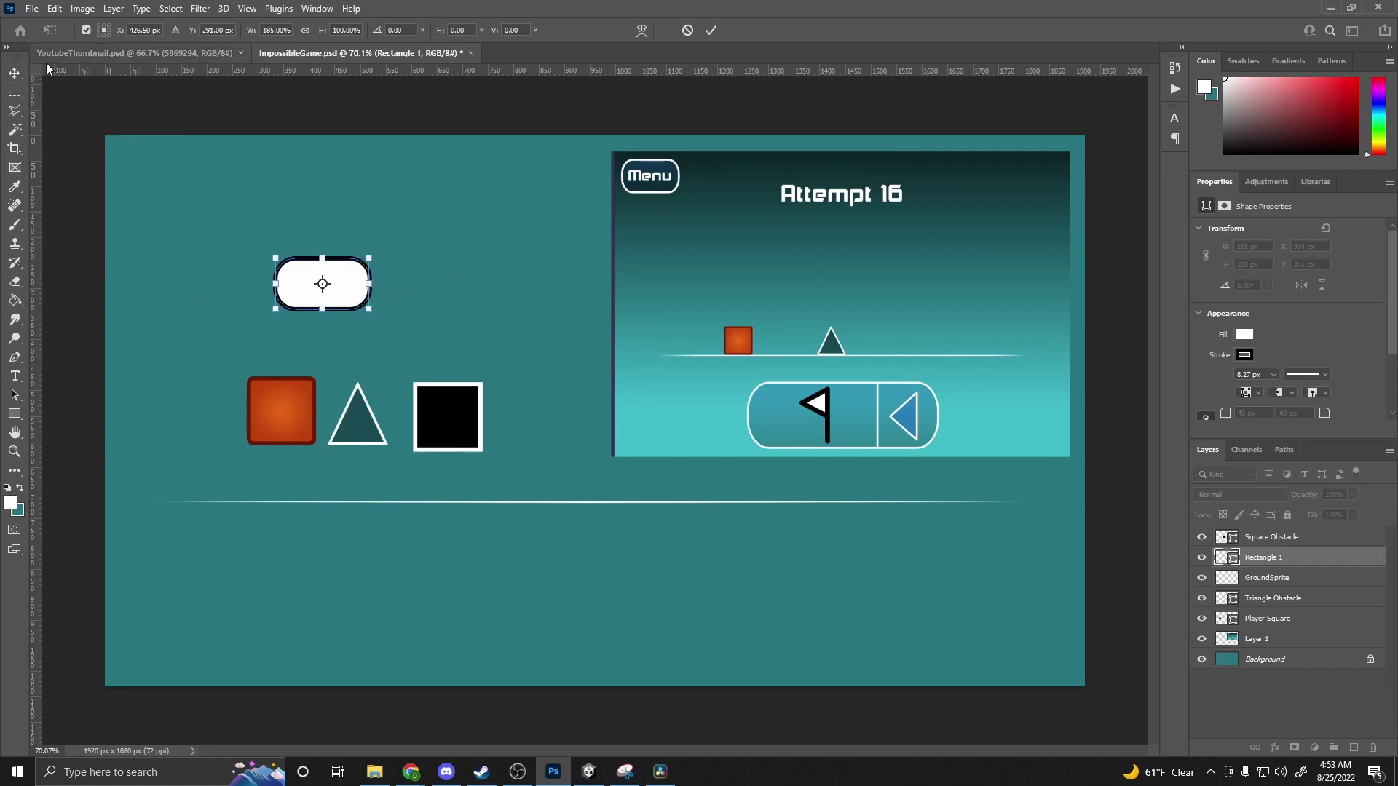
{"action": "left_click", "coordinate": [15, 72]}
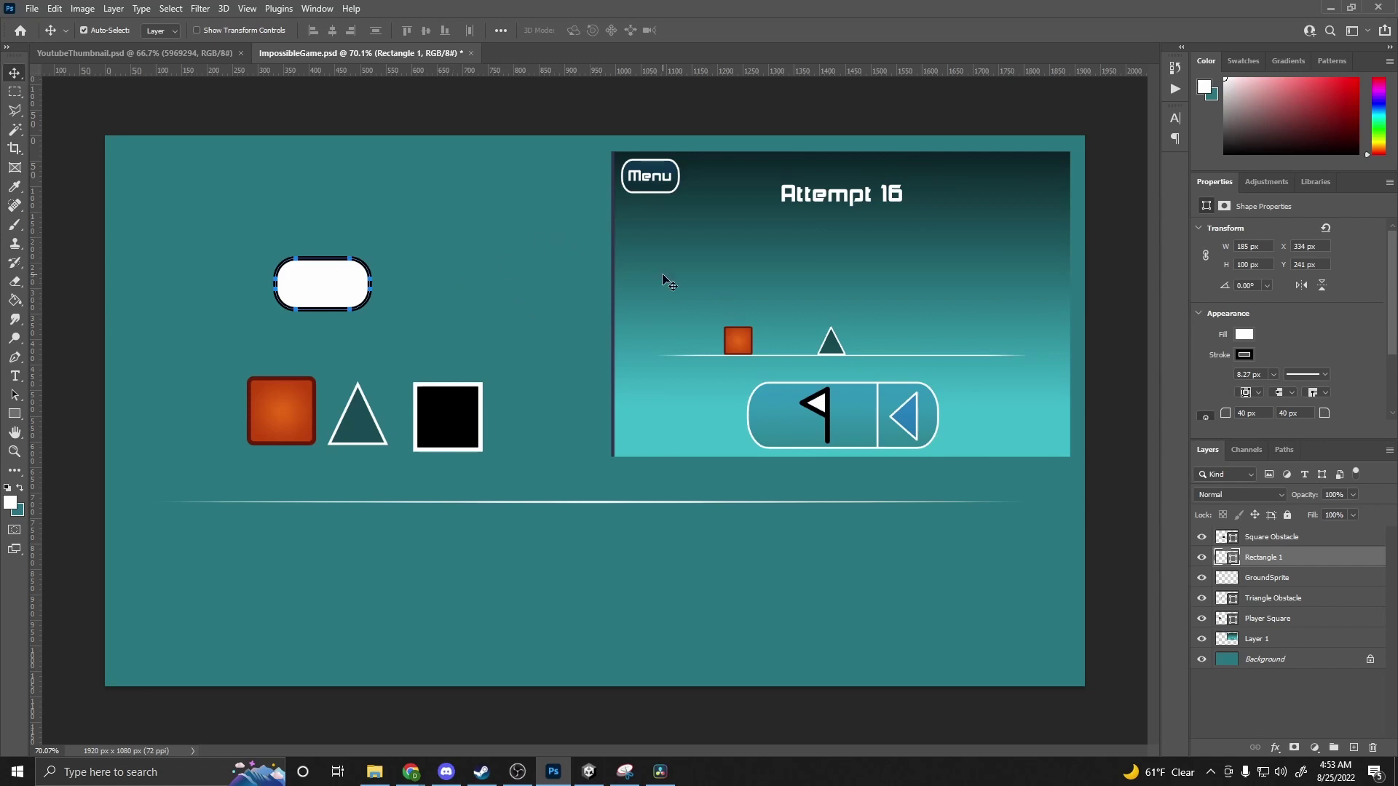
- Give the rounded rectangle a linear gradient fill, with its first colour stop sampled from the reference Menu button as 0f2e39
{"action": "left_click", "coordinate": [17, 419]}
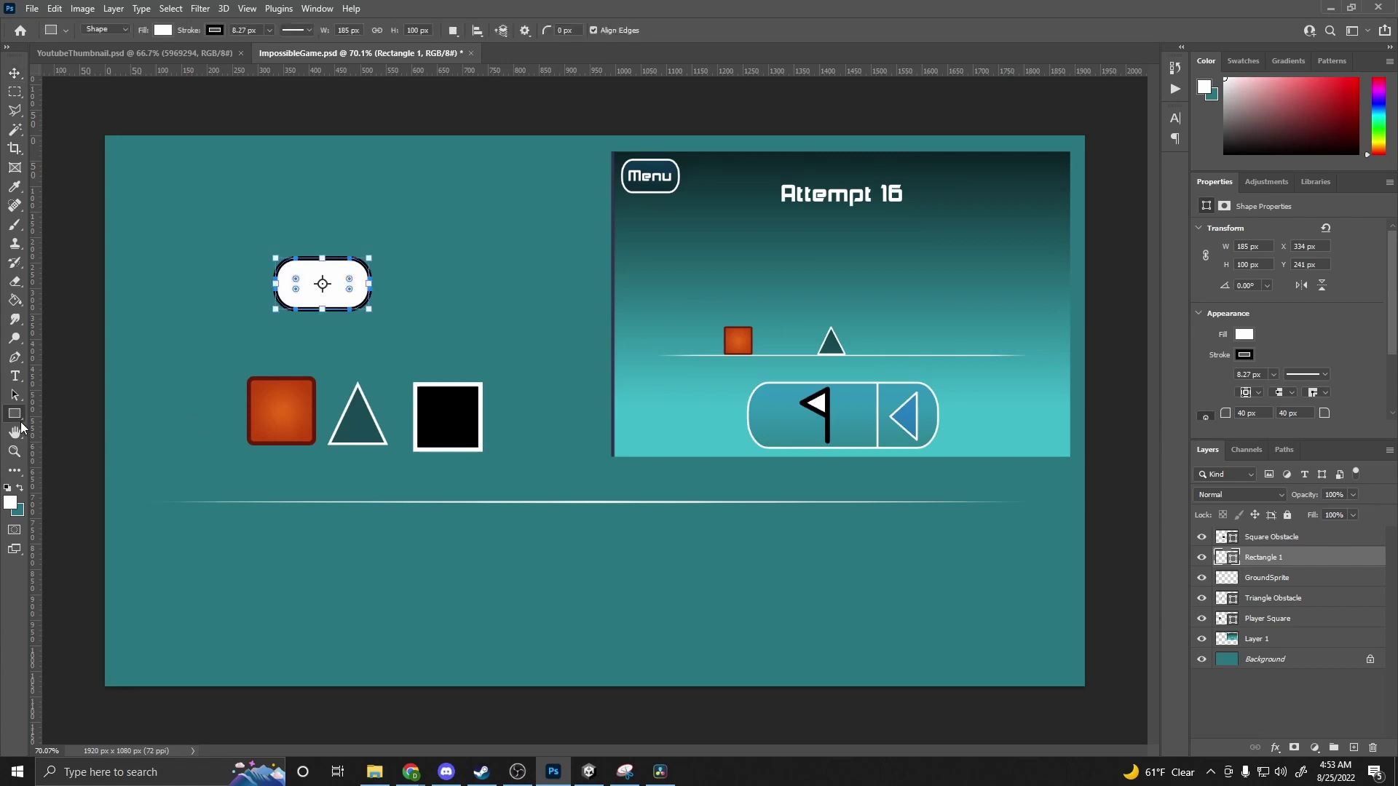
{"action": "left_click", "coordinate": [161, 32]}
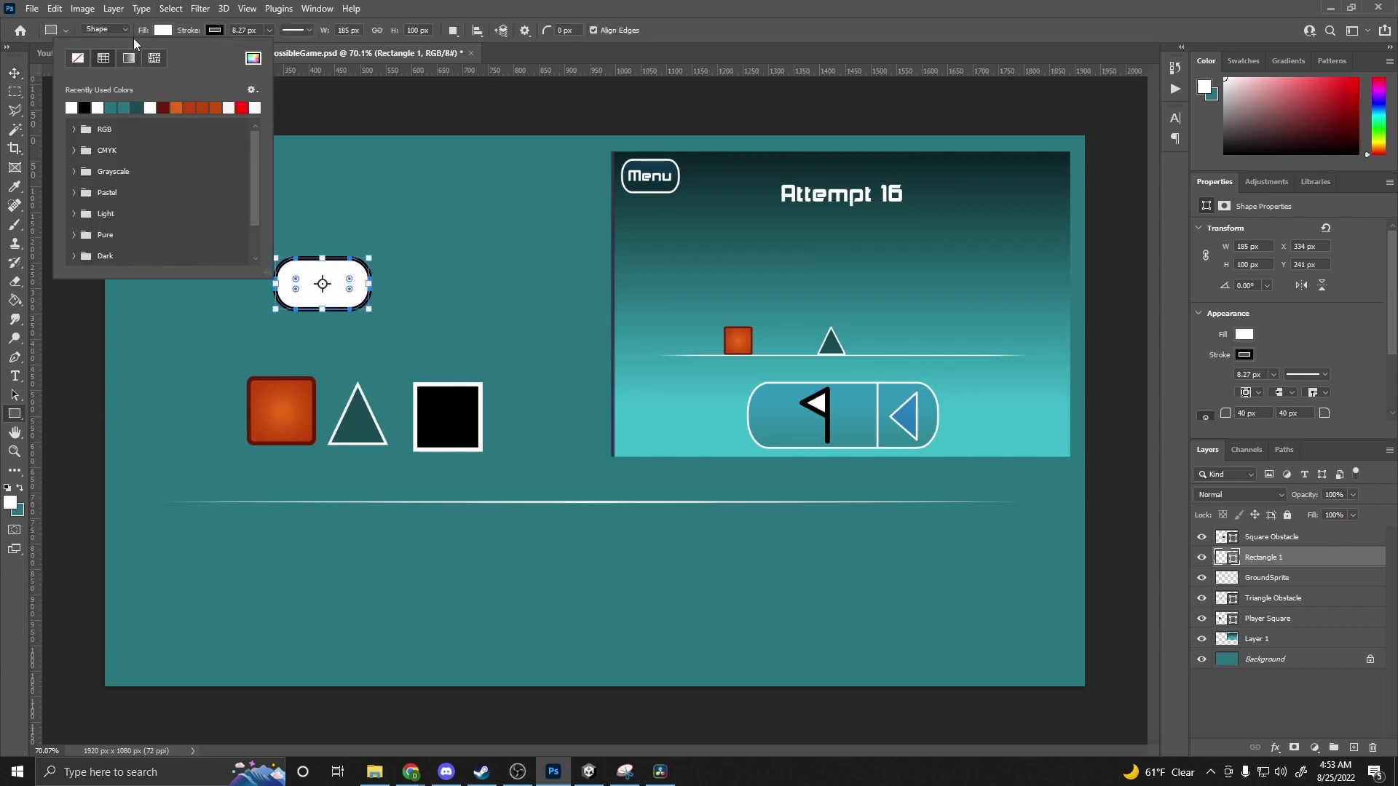
{"action": "left_click", "coordinate": [128, 58]}
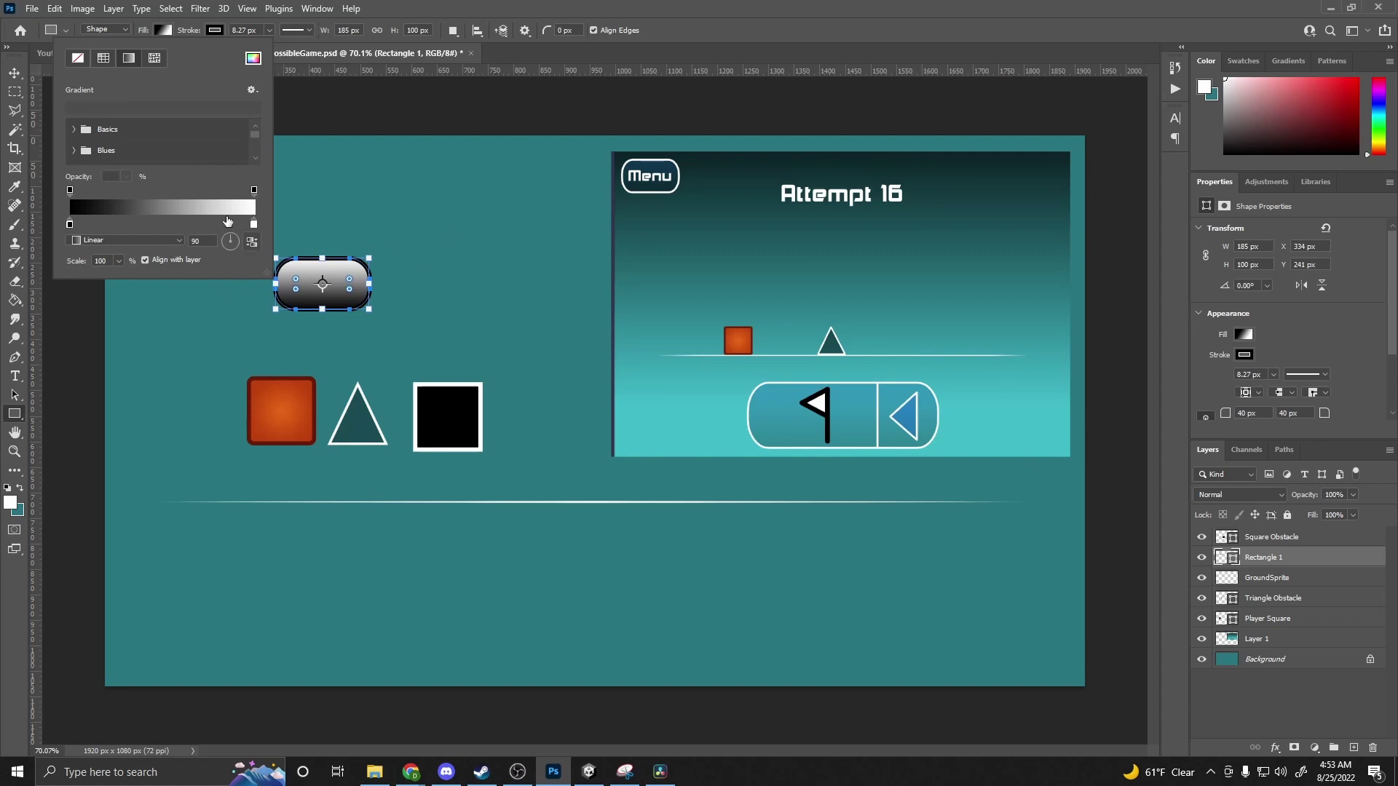
{"action": "double_click", "coordinate": [70, 225]}
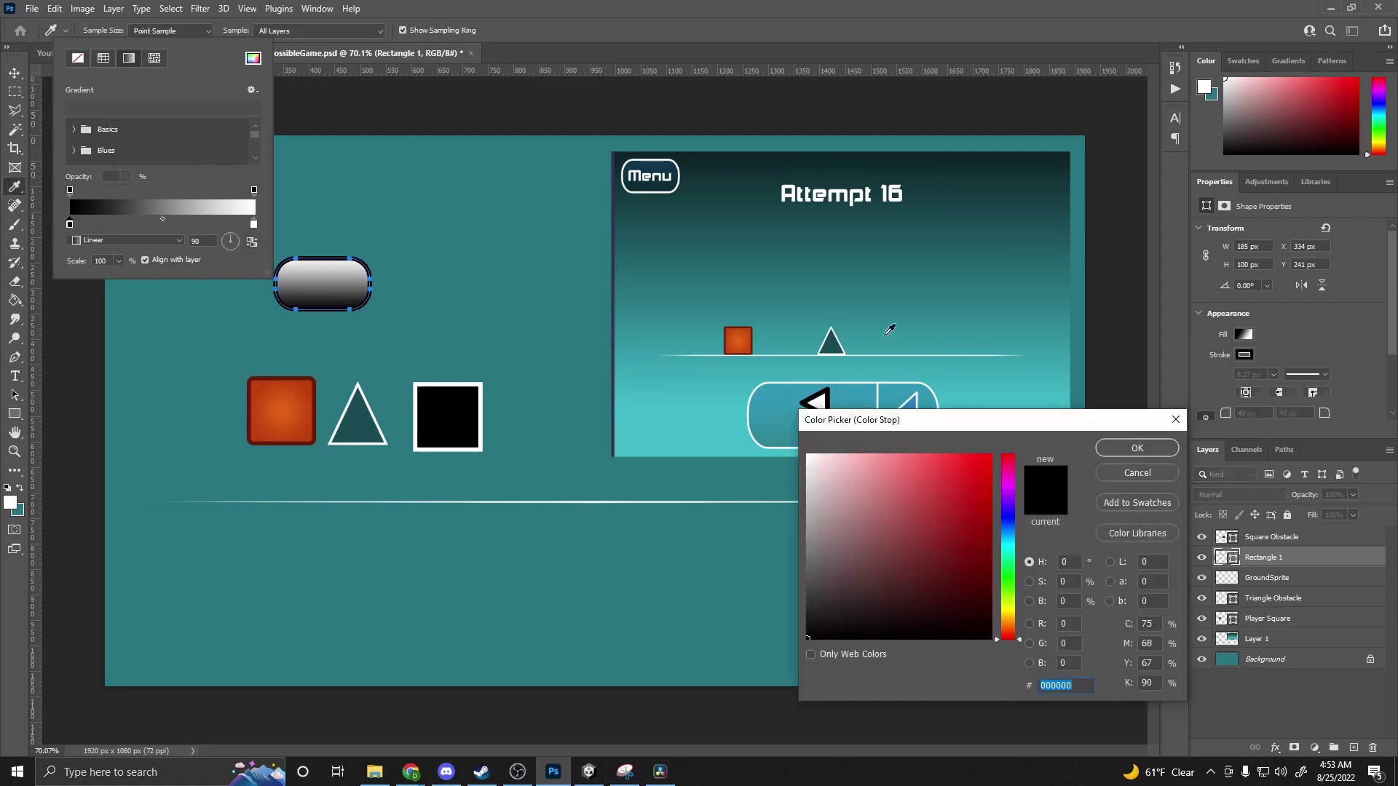
{"action": "left_click", "coordinate": [1008, 554]}
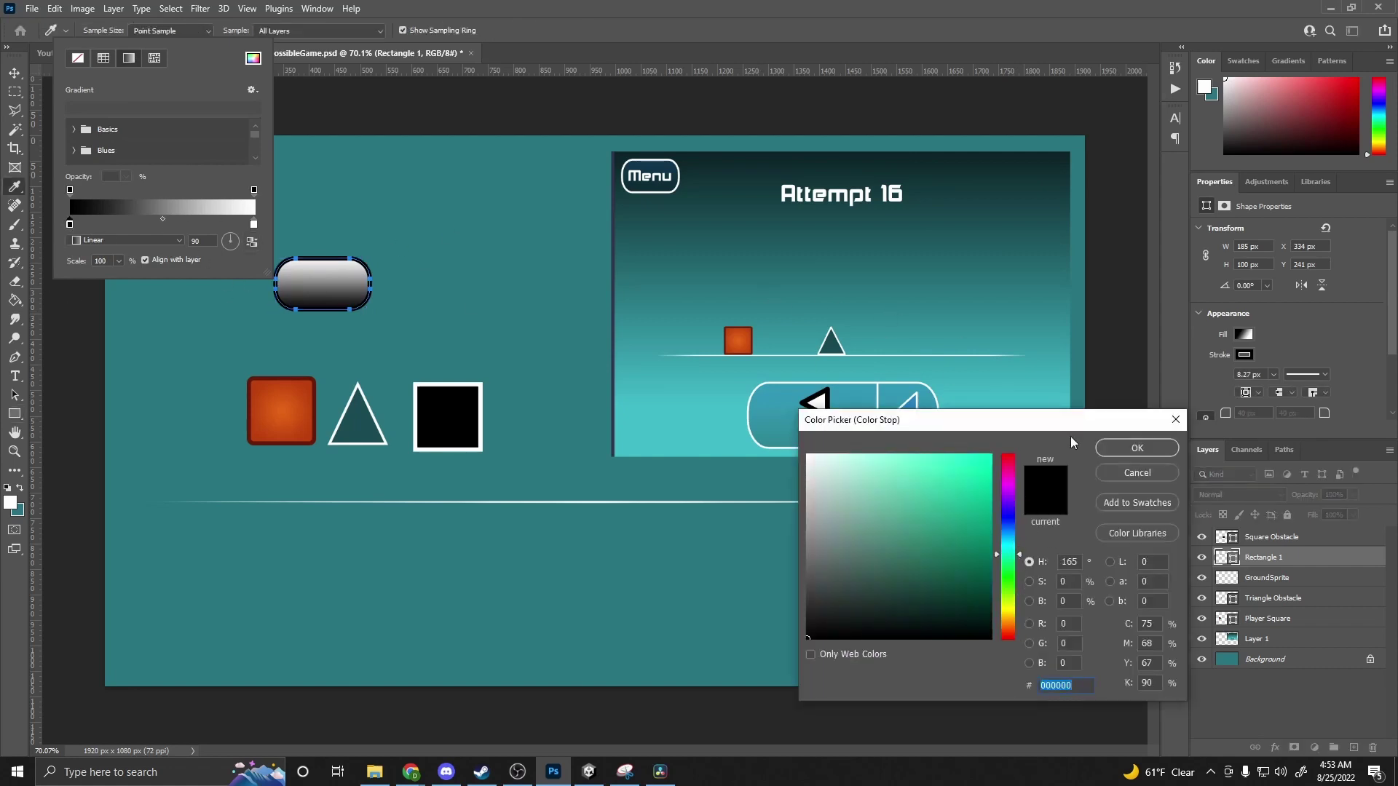
{"action": "left_click", "coordinate": [646, 177]}
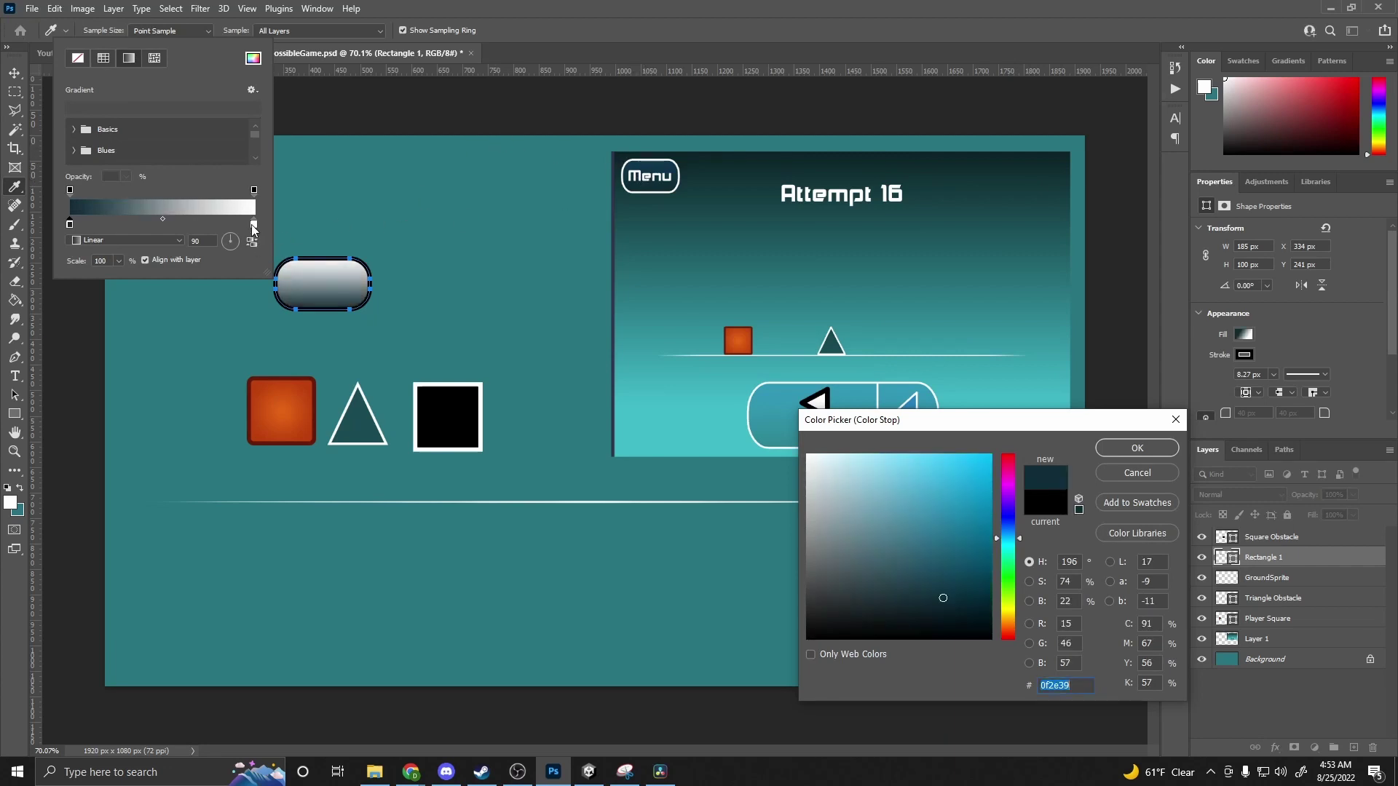
{"action": "key", "text": "Return"}
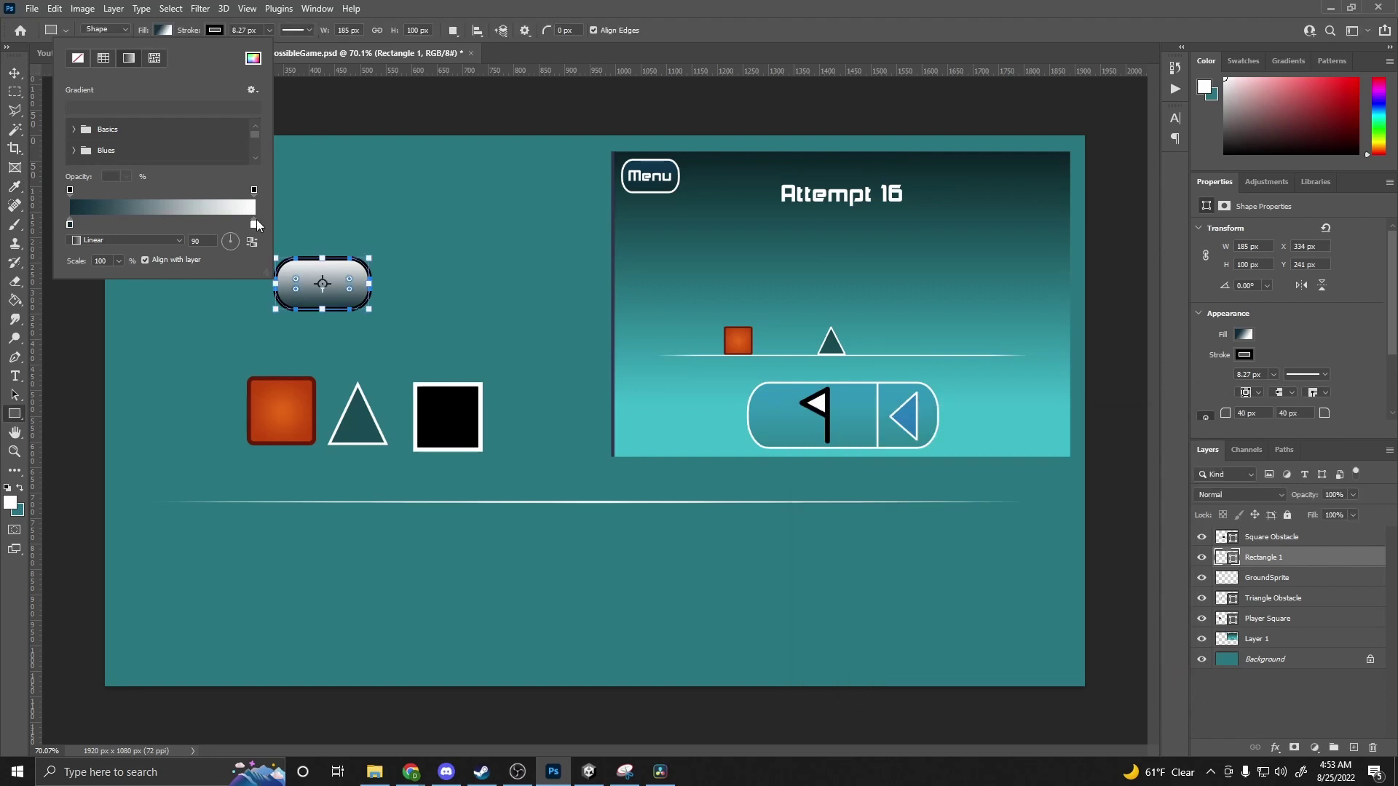
- Set the gradient's end colour stop to the teal 266e76, sampled from the background of the reference screenshot
{"action": "double_click", "coordinate": [254, 224]}
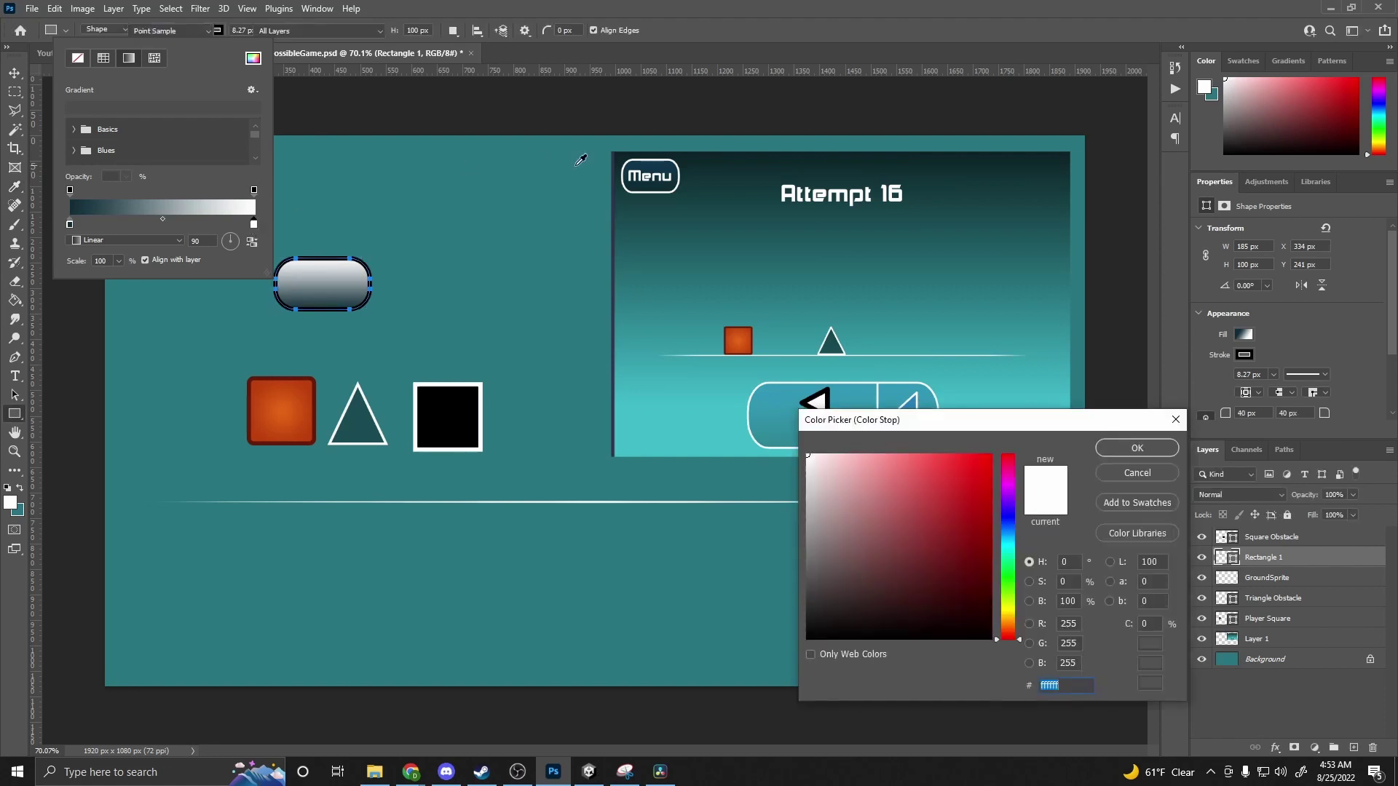
{"action": "left_click", "coordinate": [655, 163]}
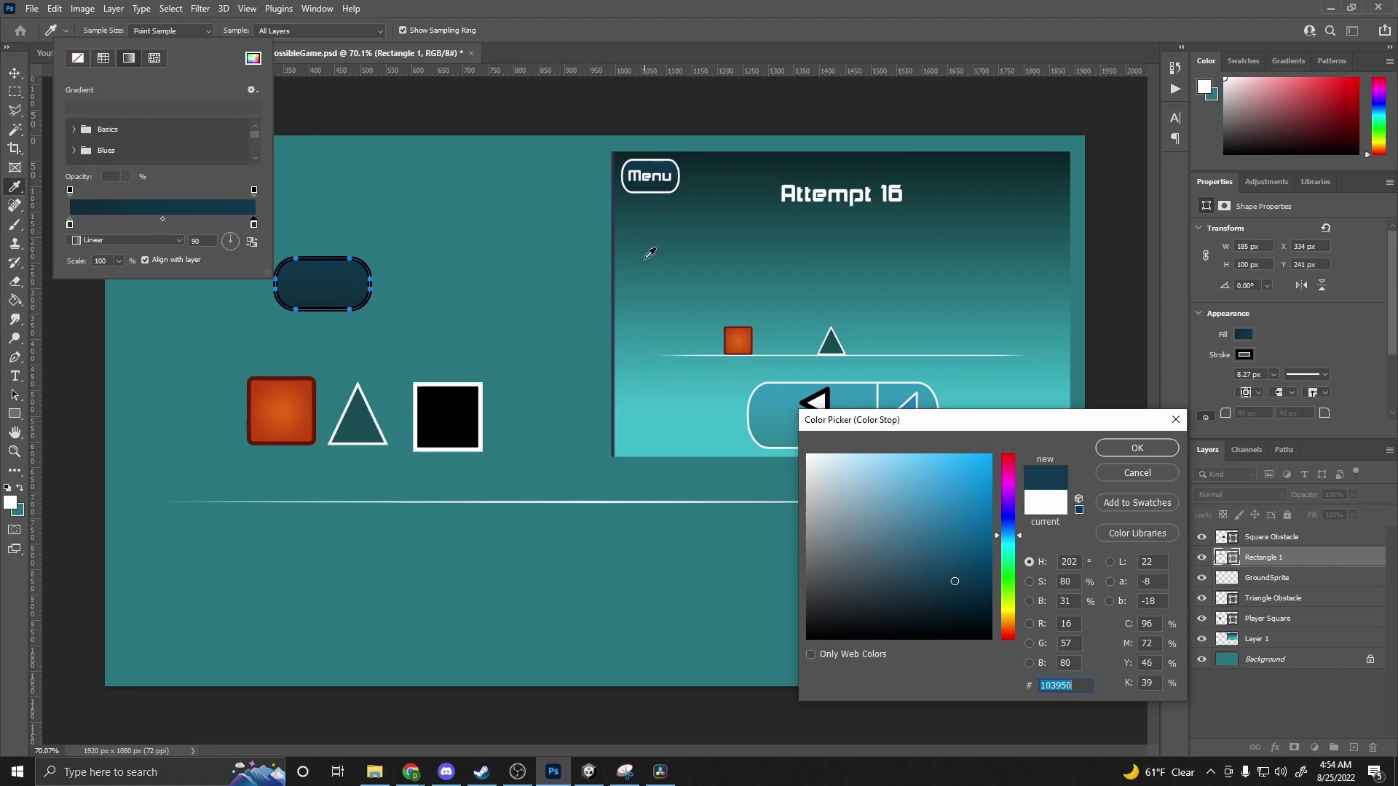
{"action": "left_click", "coordinate": [660, 283]}
{"action": "left_click", "coordinate": [659, 271]}
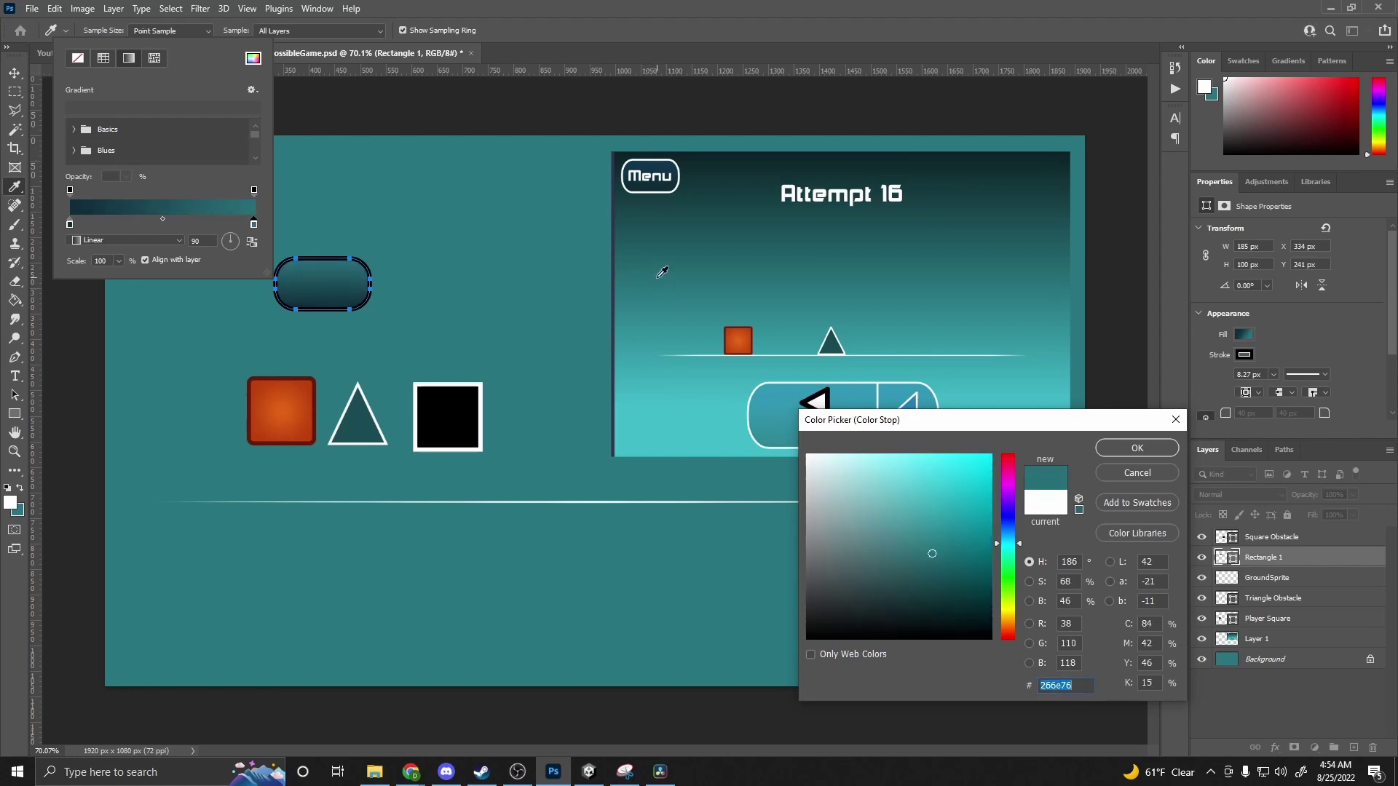
{"action": "left_click", "coordinate": [1137, 448]}
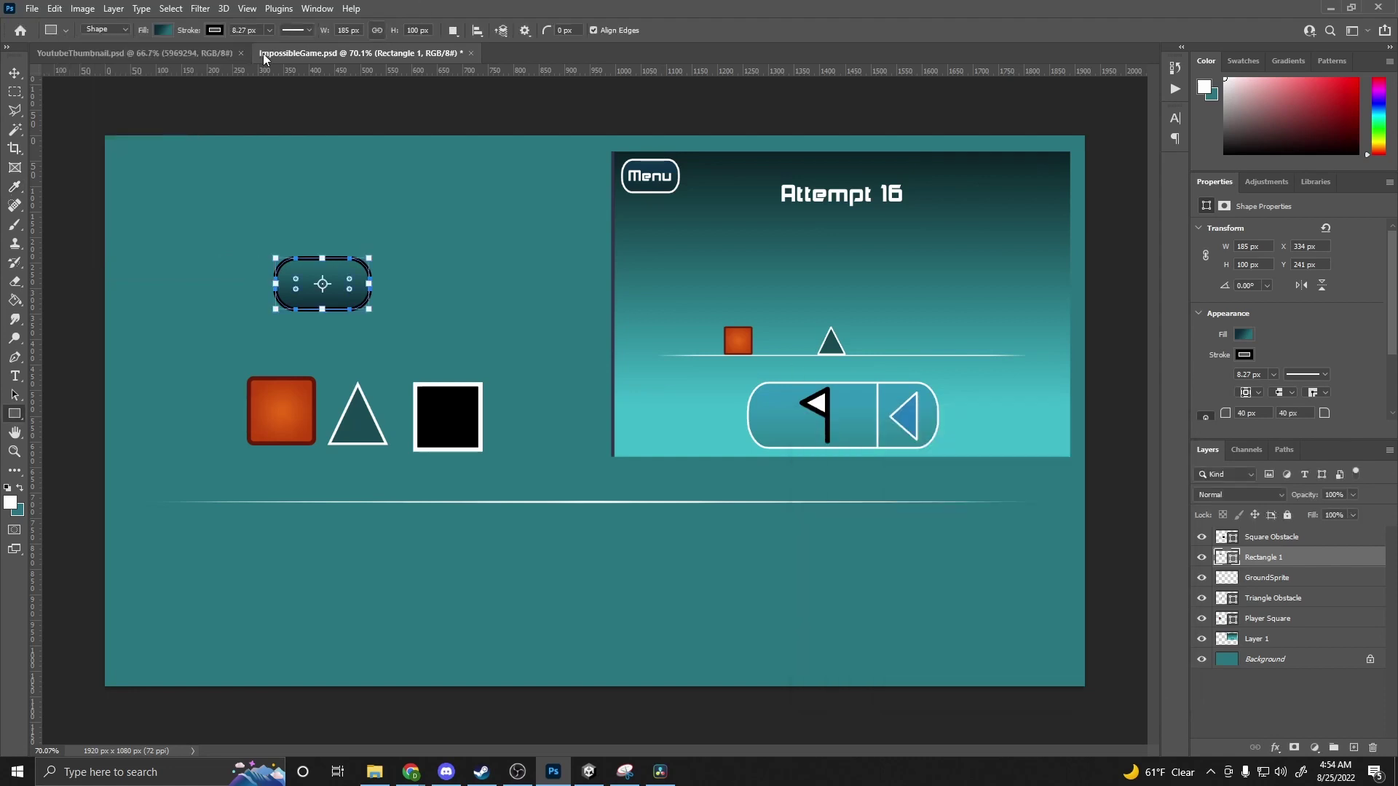
- Change the rounded rectangle's stroke colour to white
{"action": "left_click", "coordinate": [213, 32]}
{"action": "left_click", "coordinate": [305, 58]}
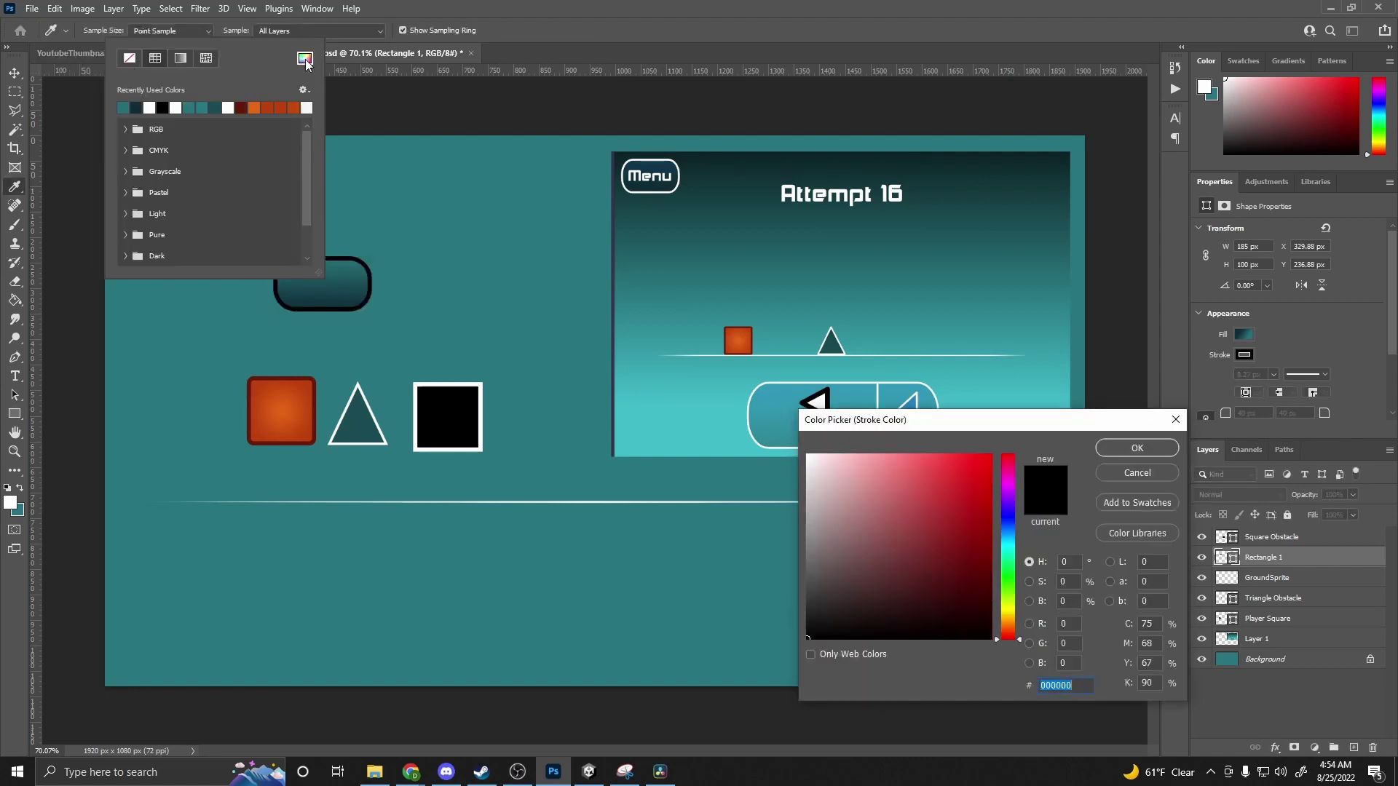
{"action": "left_click", "coordinate": [1137, 447]}
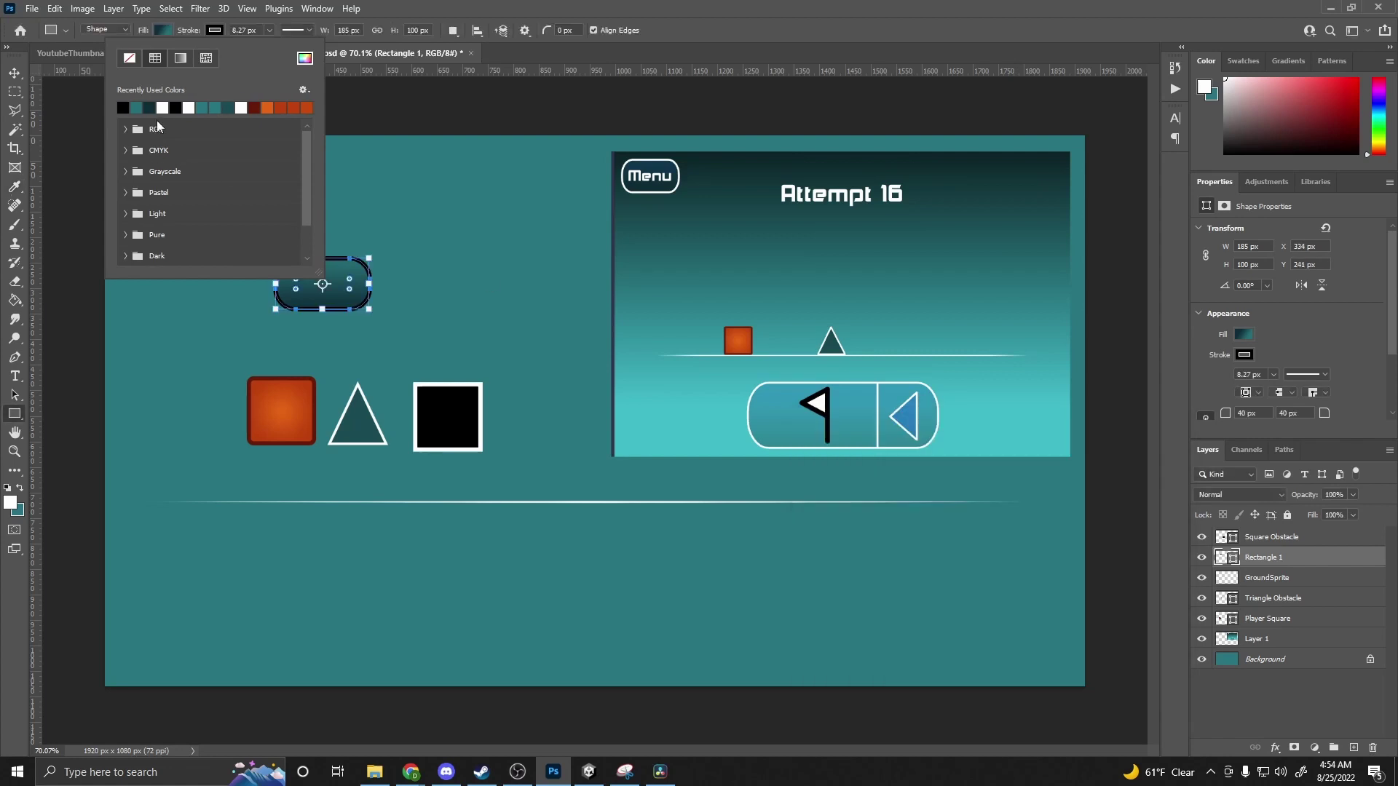
{"action": "left_click", "coordinate": [162, 107]}
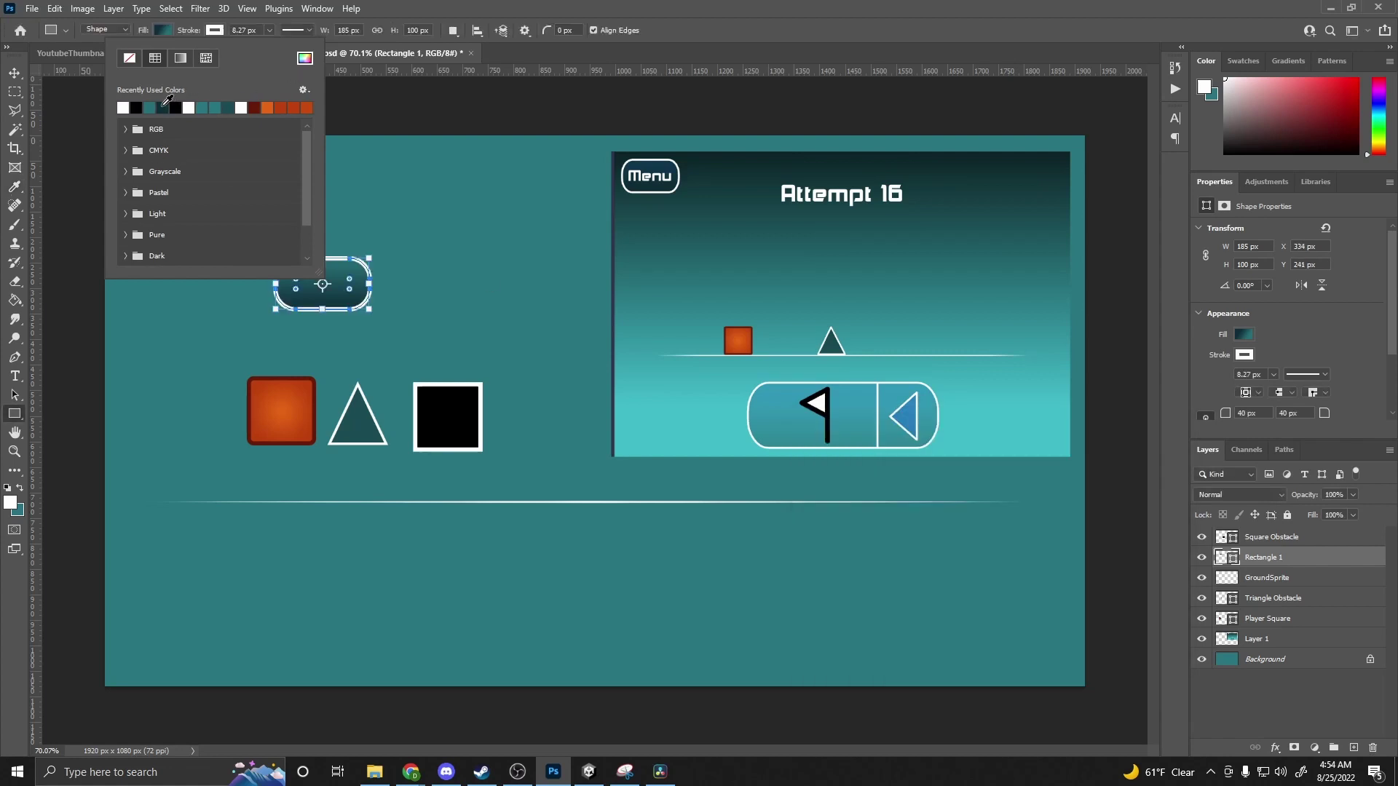
{"action": "left_click", "coordinate": [14, 73]}
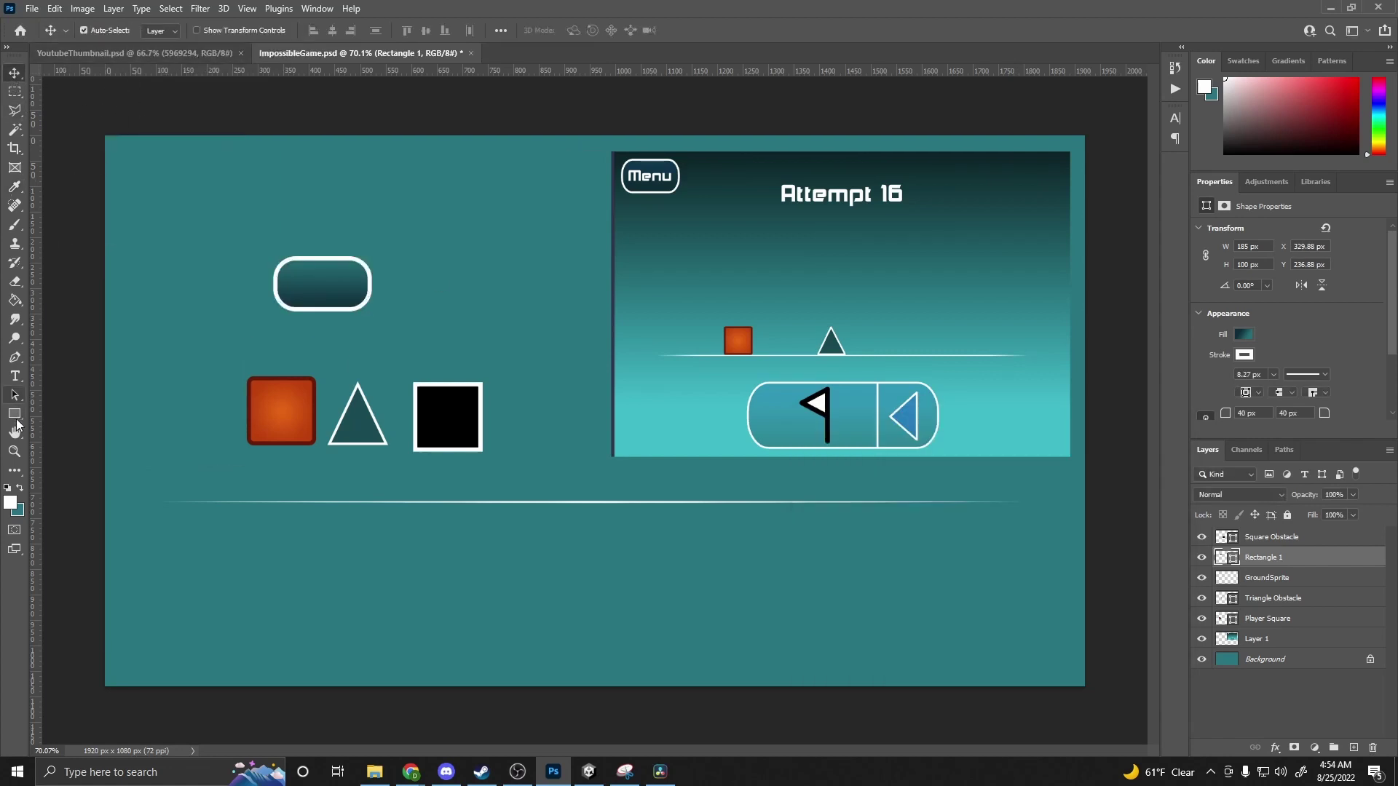
- Set the rounded rectangle's stroke width to 7 px and move the shape to the canvas's upper-left corner
{"action": "left_click", "coordinate": [16, 416]}
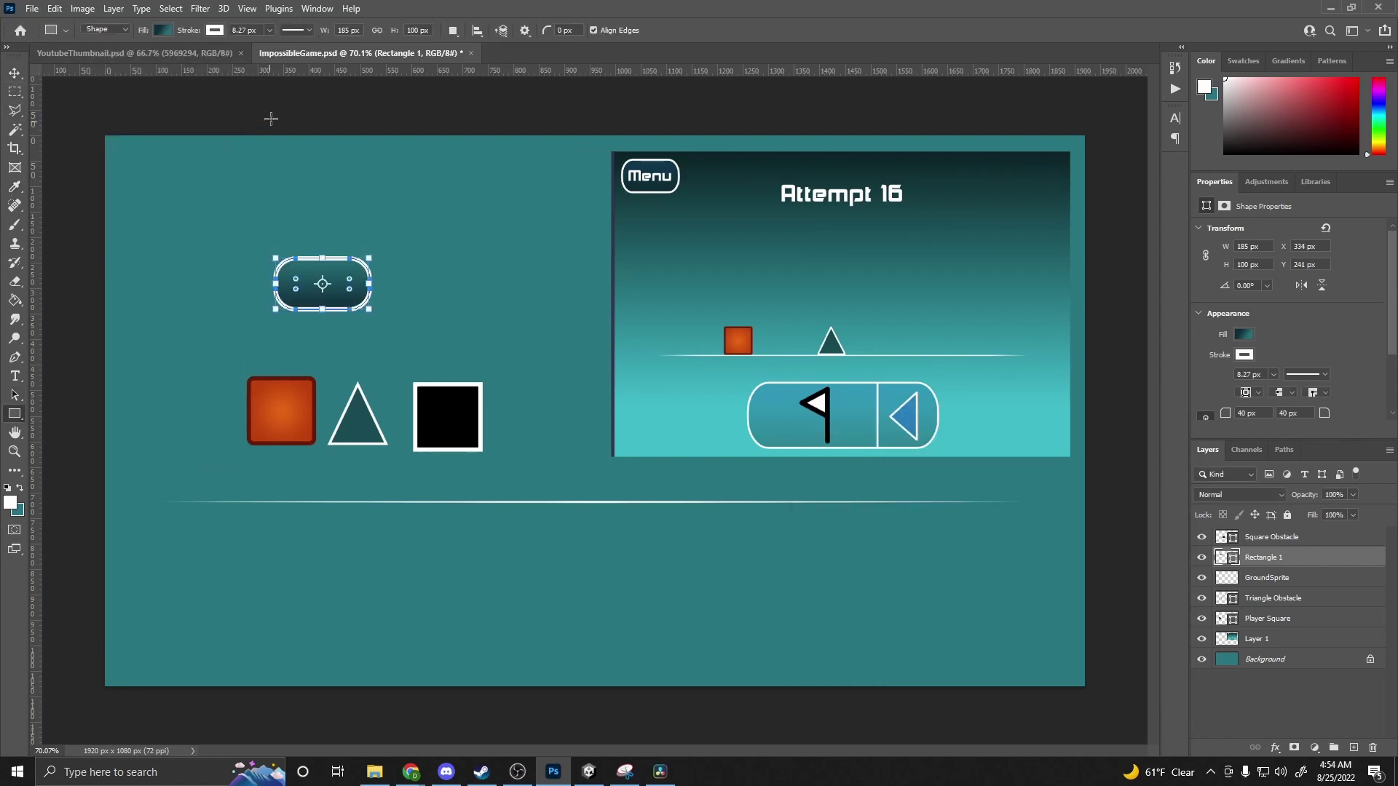
{"action": "left_click", "coordinate": [249, 34]}
{"action": "type", "text": "7"}
{"action": "key", "text": "Return"}
{"action": "key", "text": "v"}
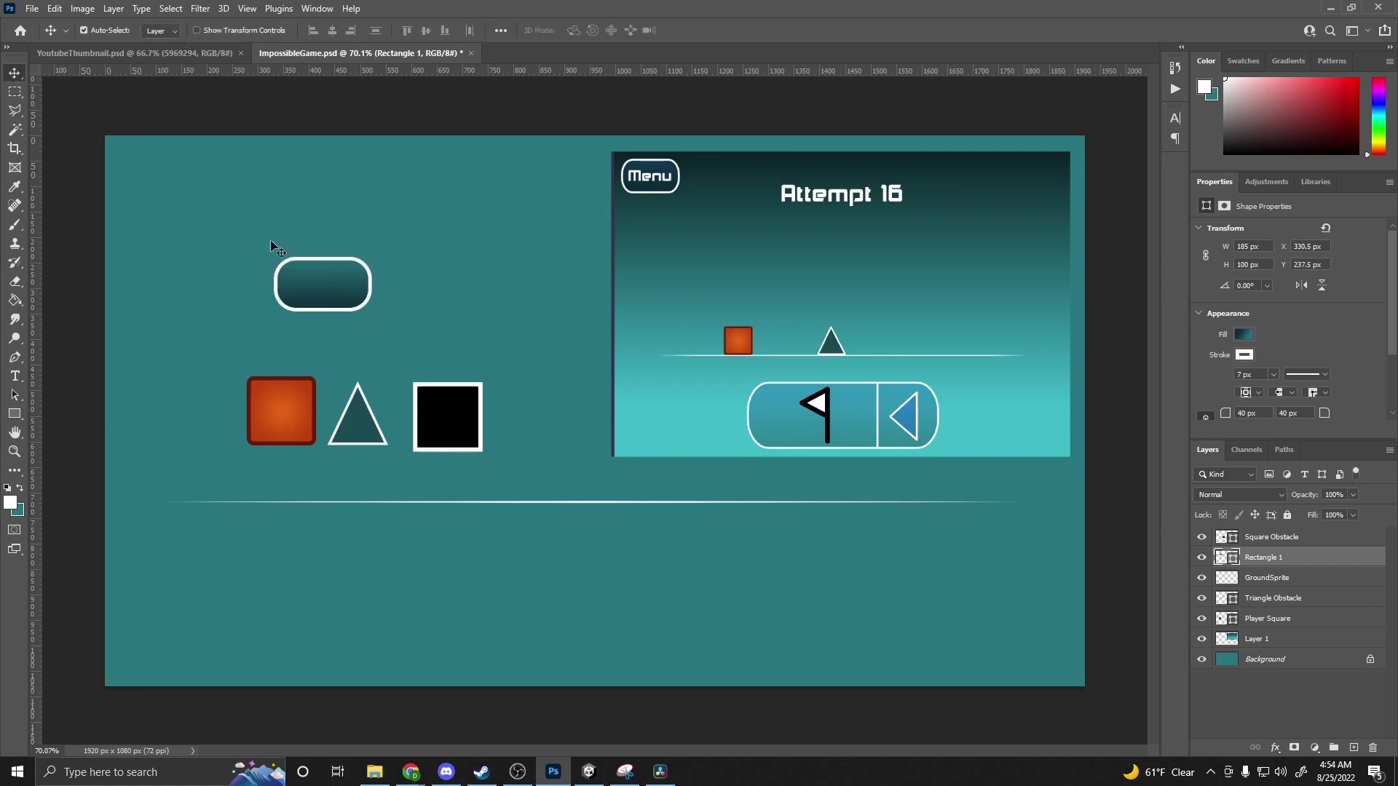
{"action": "left_click_drag", "start_coordinate": [363, 309], "coordinate": [192, 185]}
- Add the text "Menu" inside the rounded rectangle
{"action": "key", "text": "t"}
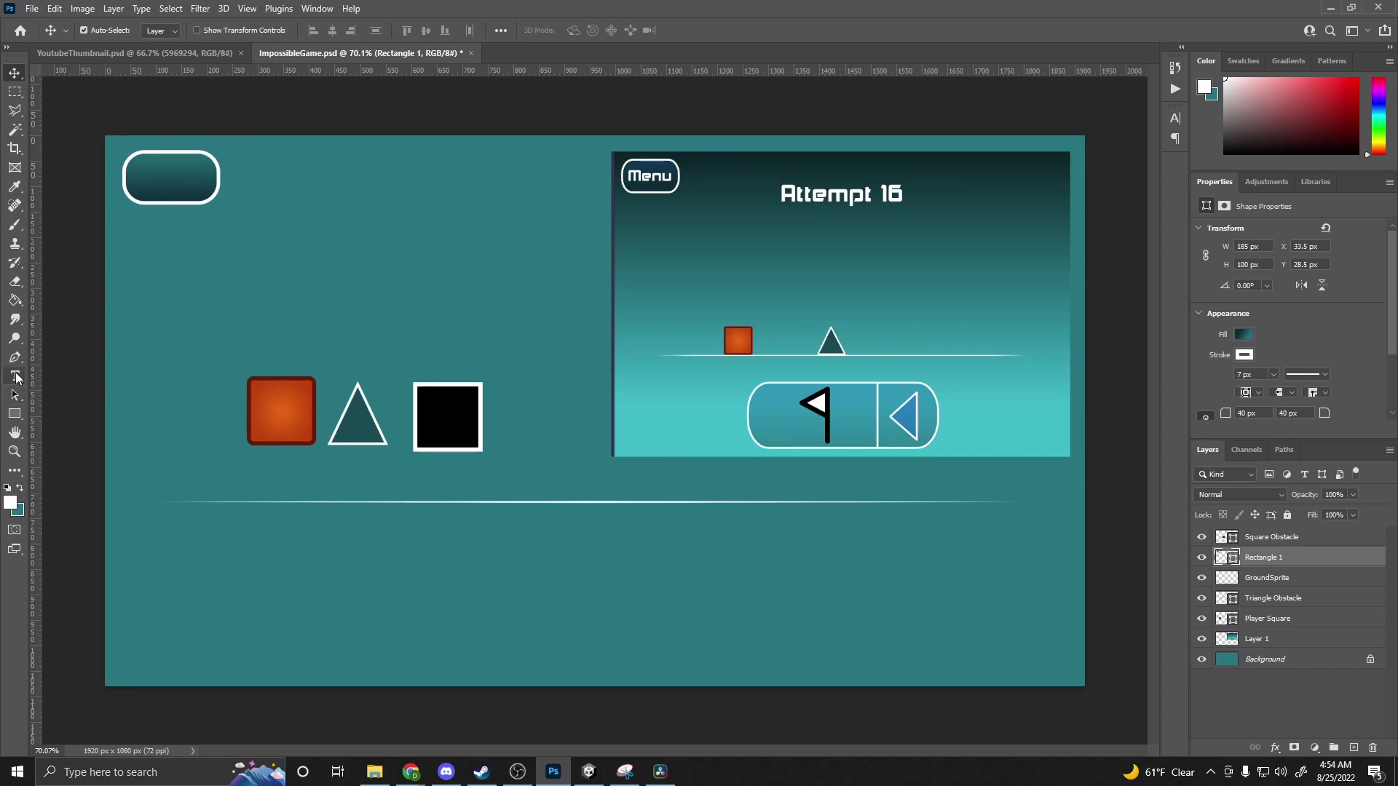
{"action": "left_click", "coordinate": [172, 177]}
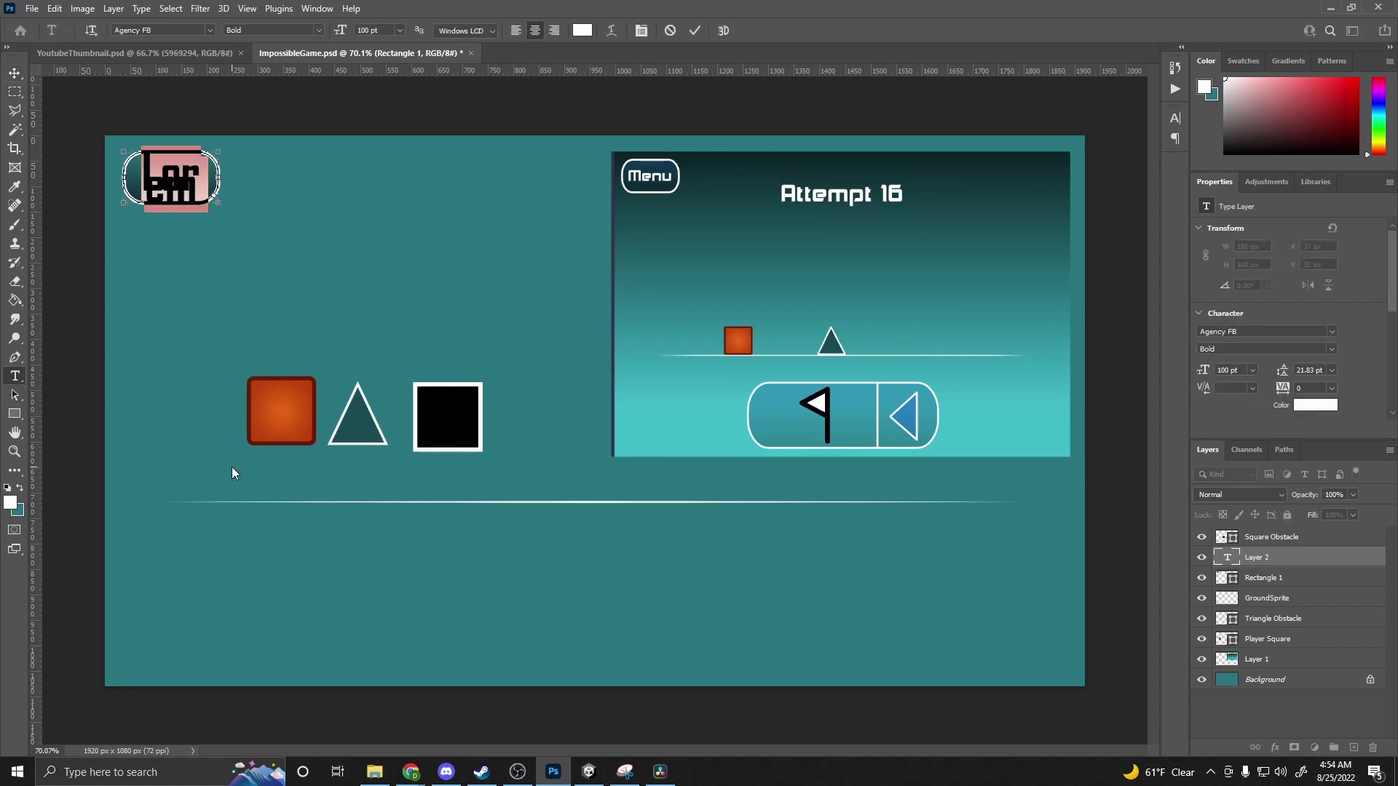
{"action": "type", "text": "Men"}
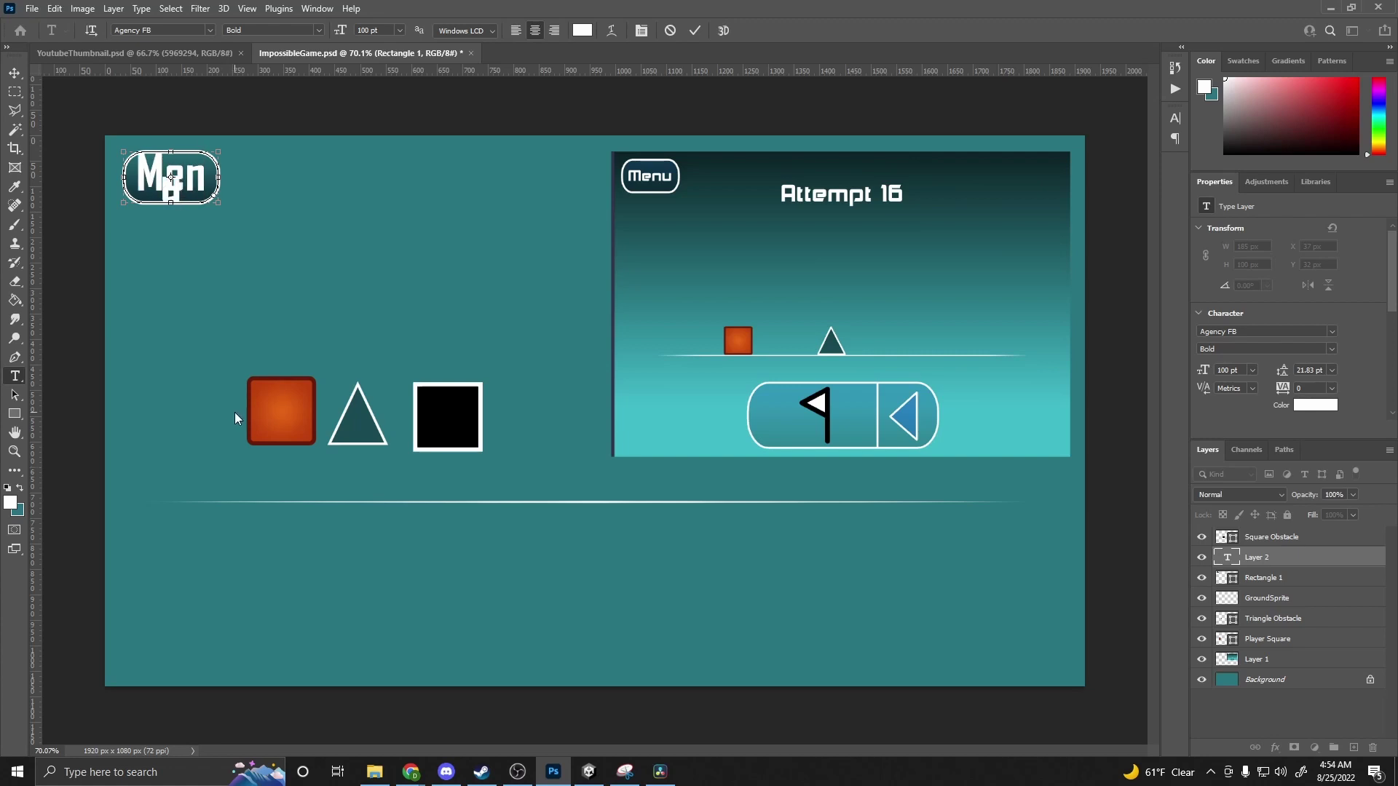
- Set the size of the whole "Menu" text to 60 pt
{"action": "key", "text": "ctrl+a"}
{"action": "left_click", "coordinate": [400, 29]}
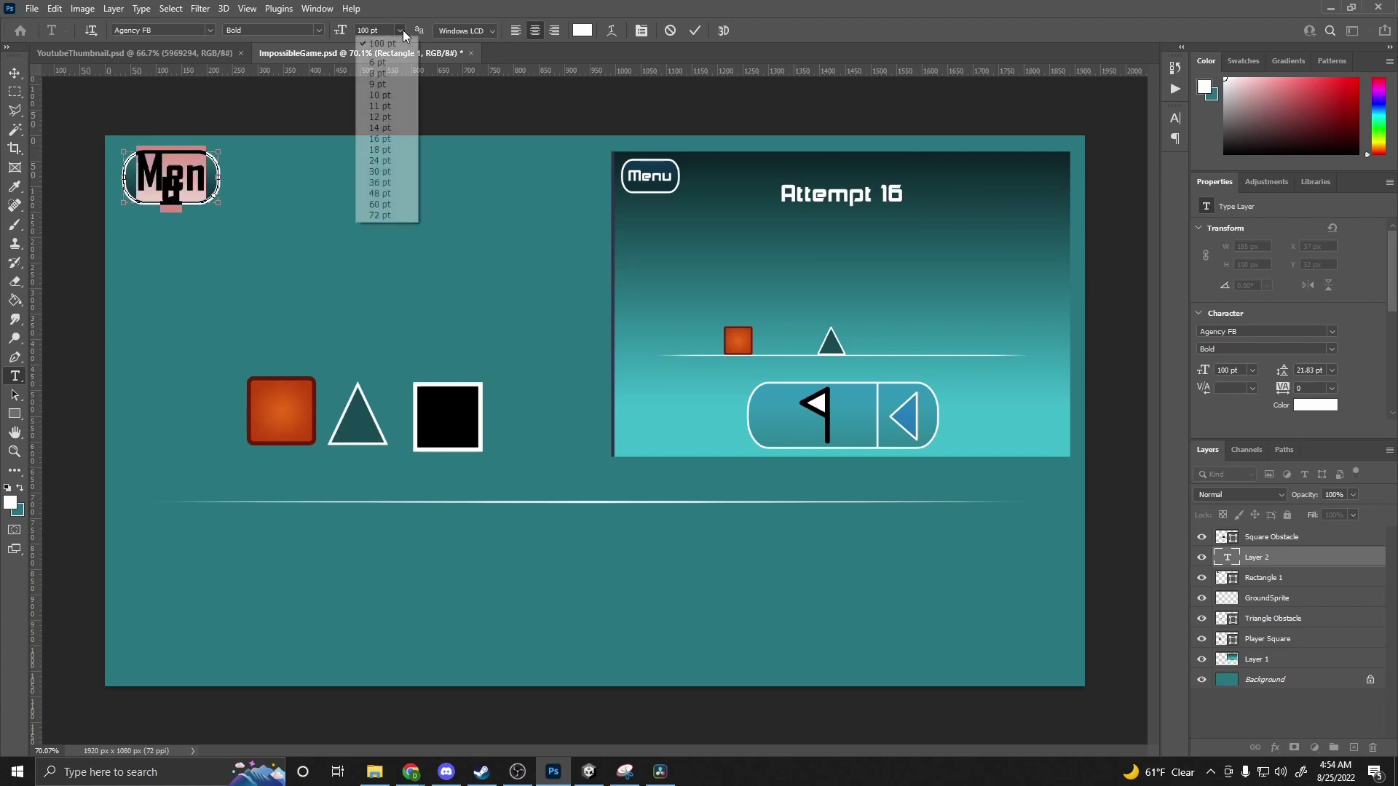
{"action": "left_click", "coordinate": [390, 203]}
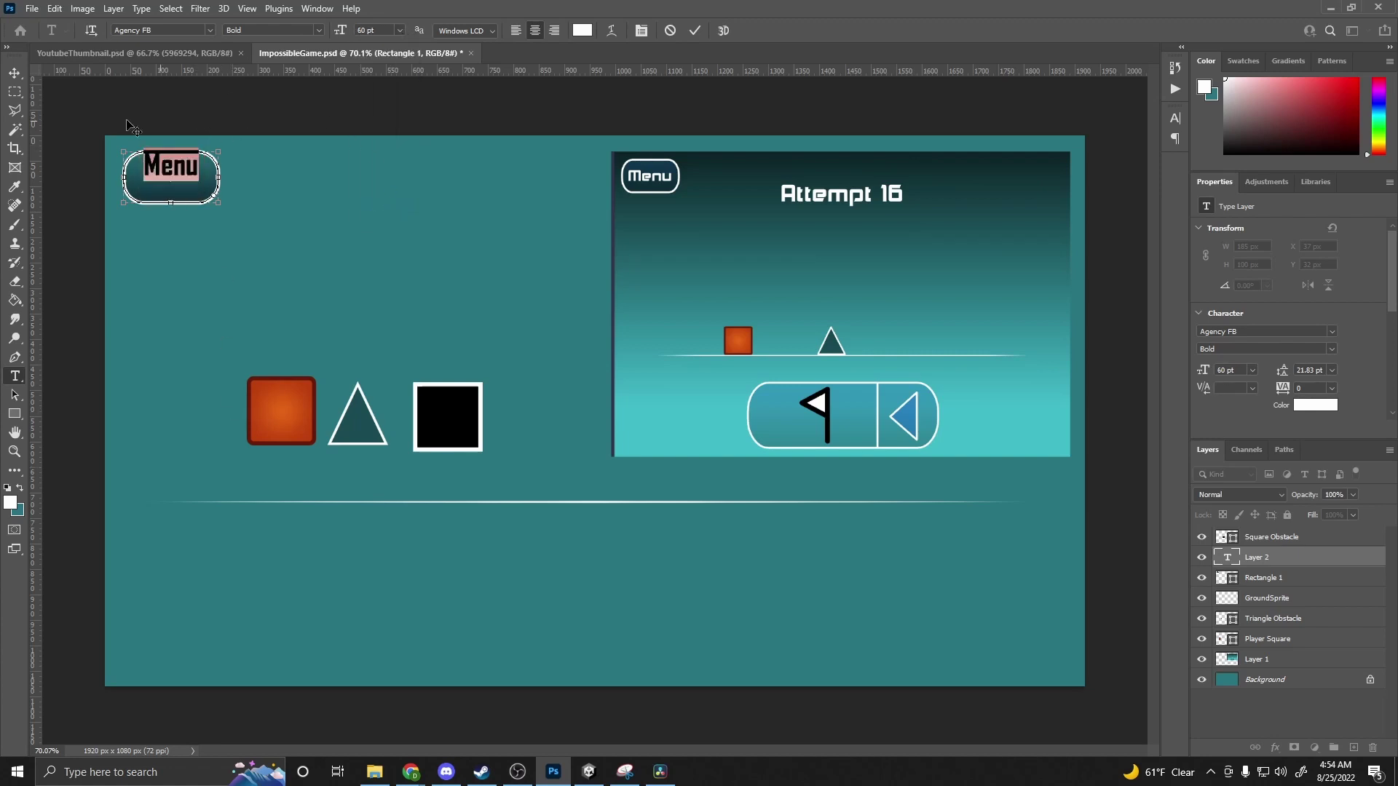
- Move the "Menu" text down to the middle of the rounded rectangle
{"action": "left_click", "coordinate": [10, 74]}
{"action": "left_click_drag", "start_coordinate": [172, 171], "coordinate": [213, 180]}
{"action": "key", "text": "t"}
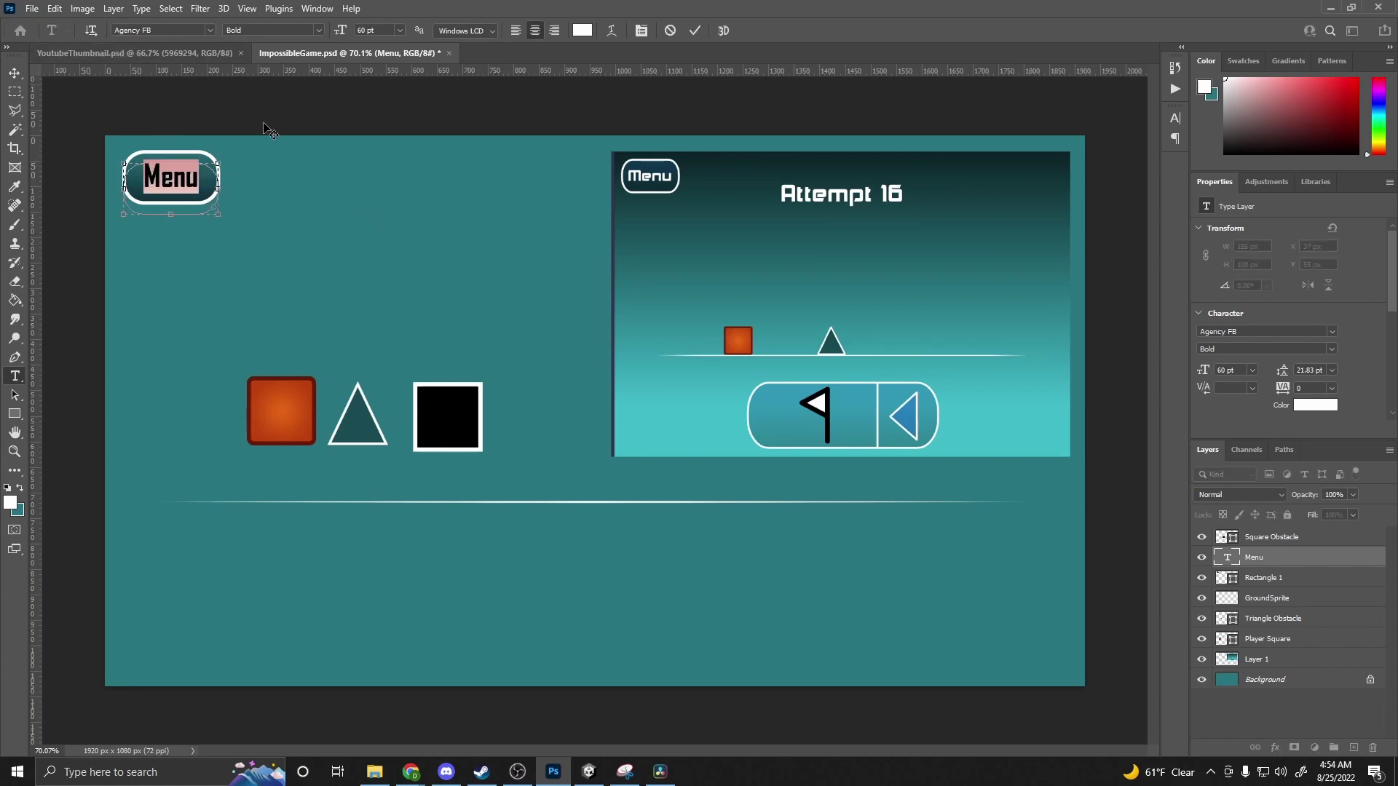
{"action": "left_click_drag", "start_coordinate": [269, 131], "coordinate": [272, 131]}
{"action": "left_click", "coordinate": [15, 73]}
- Undo adding the "Menu" text and moving the rounded rectangle to the canvas's upper-left corner
{"action": "key", "text": "ctrl+z"}
{"action": "key", "text": "ctrl+z"}
{"action": "key", "text": "ctrl+z"}
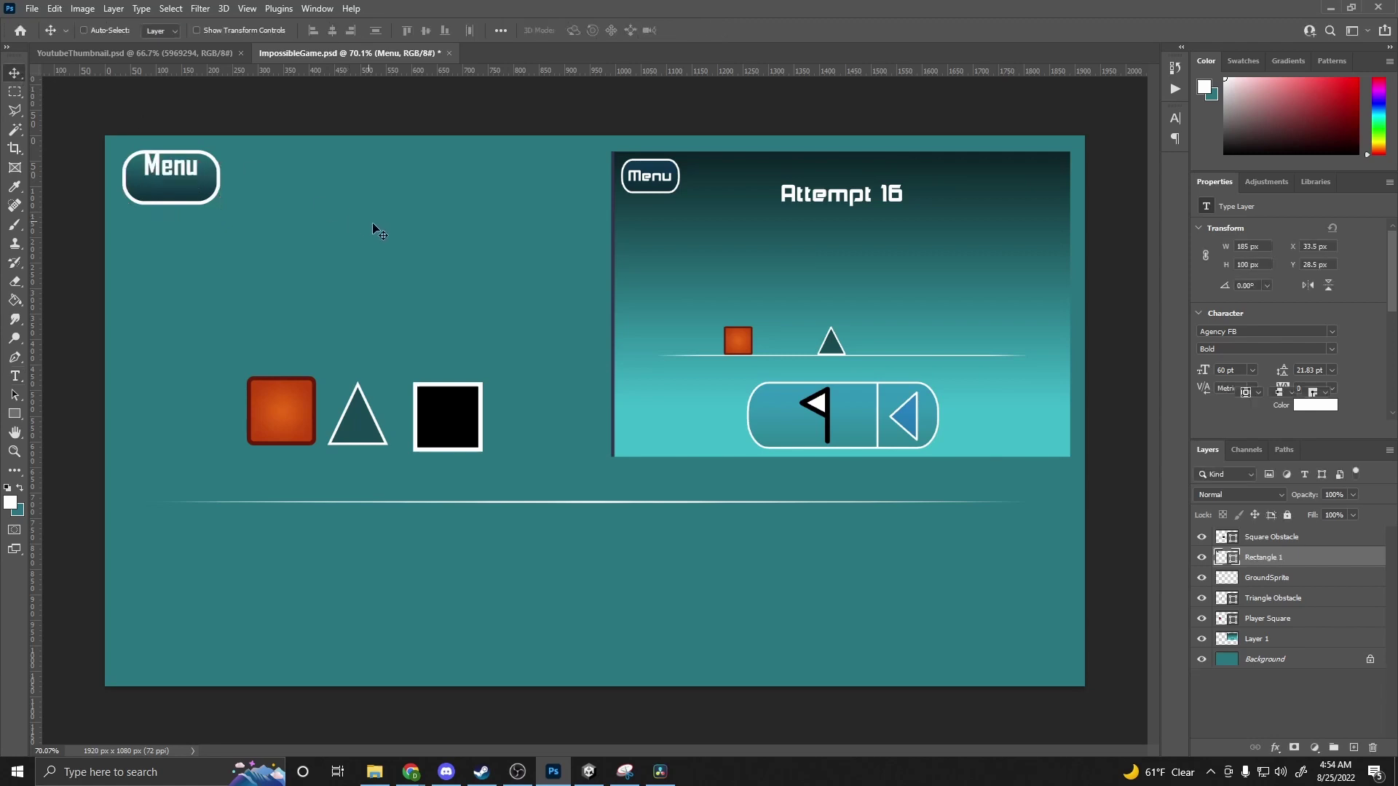
{"action": "key", "text": "z"}
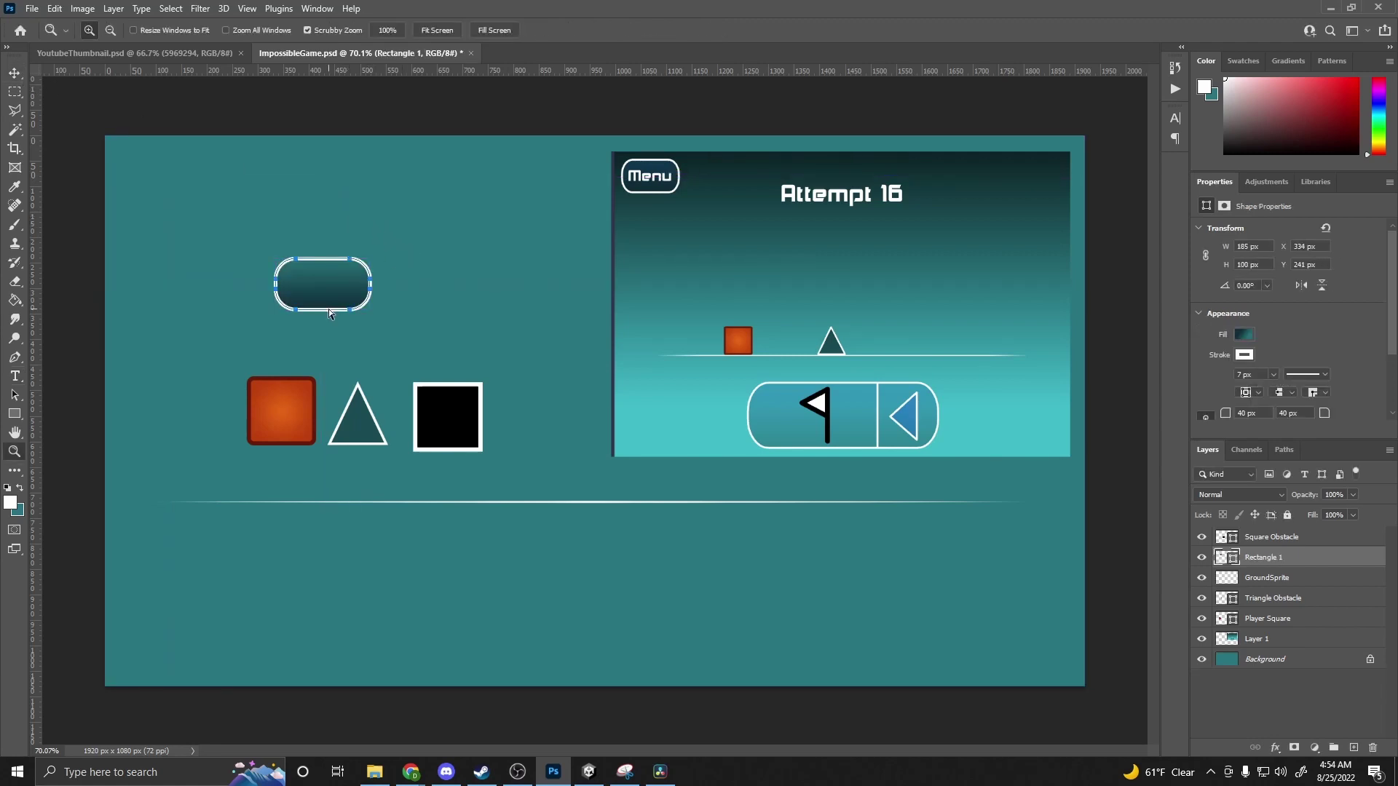
{"action": "key", "text": "y"}
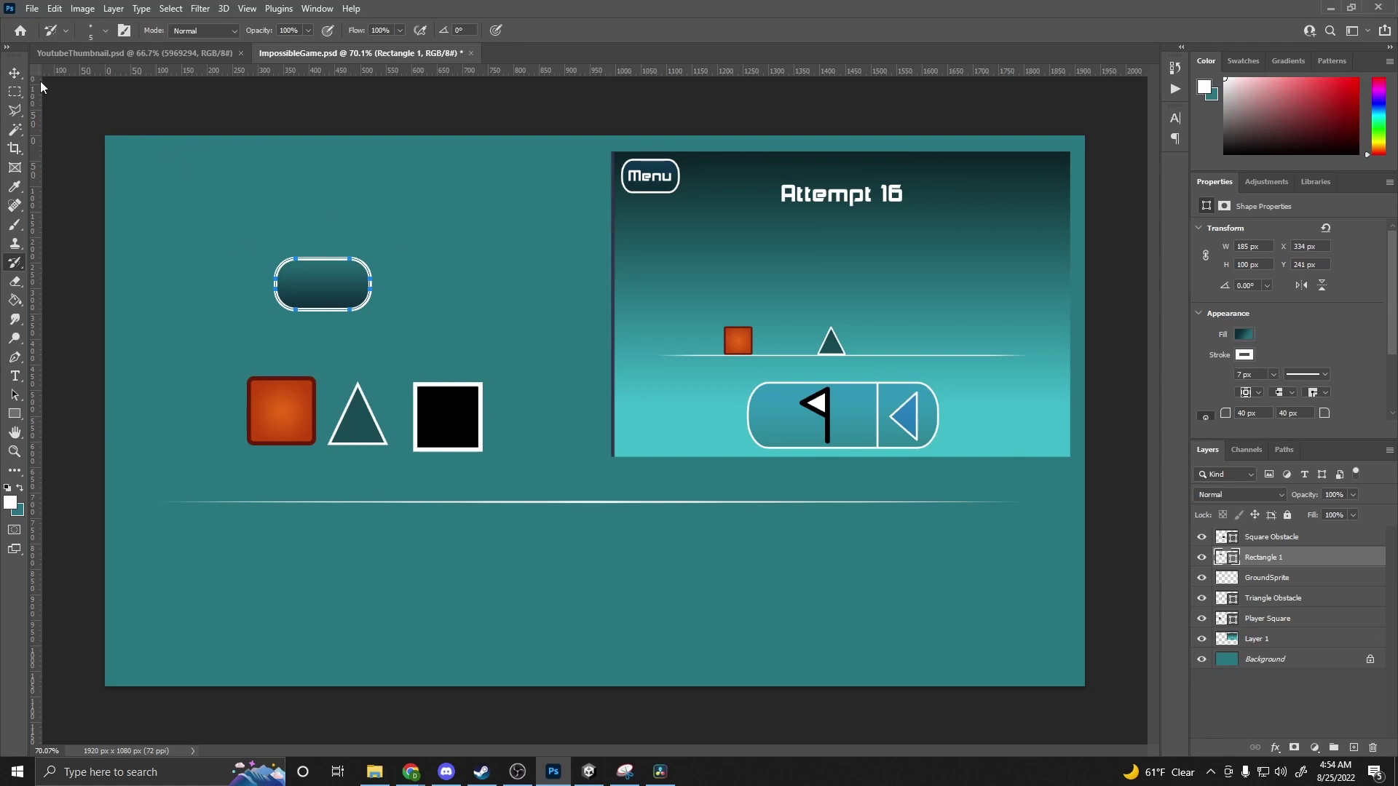
{"action": "left_click", "coordinate": [15, 73]}
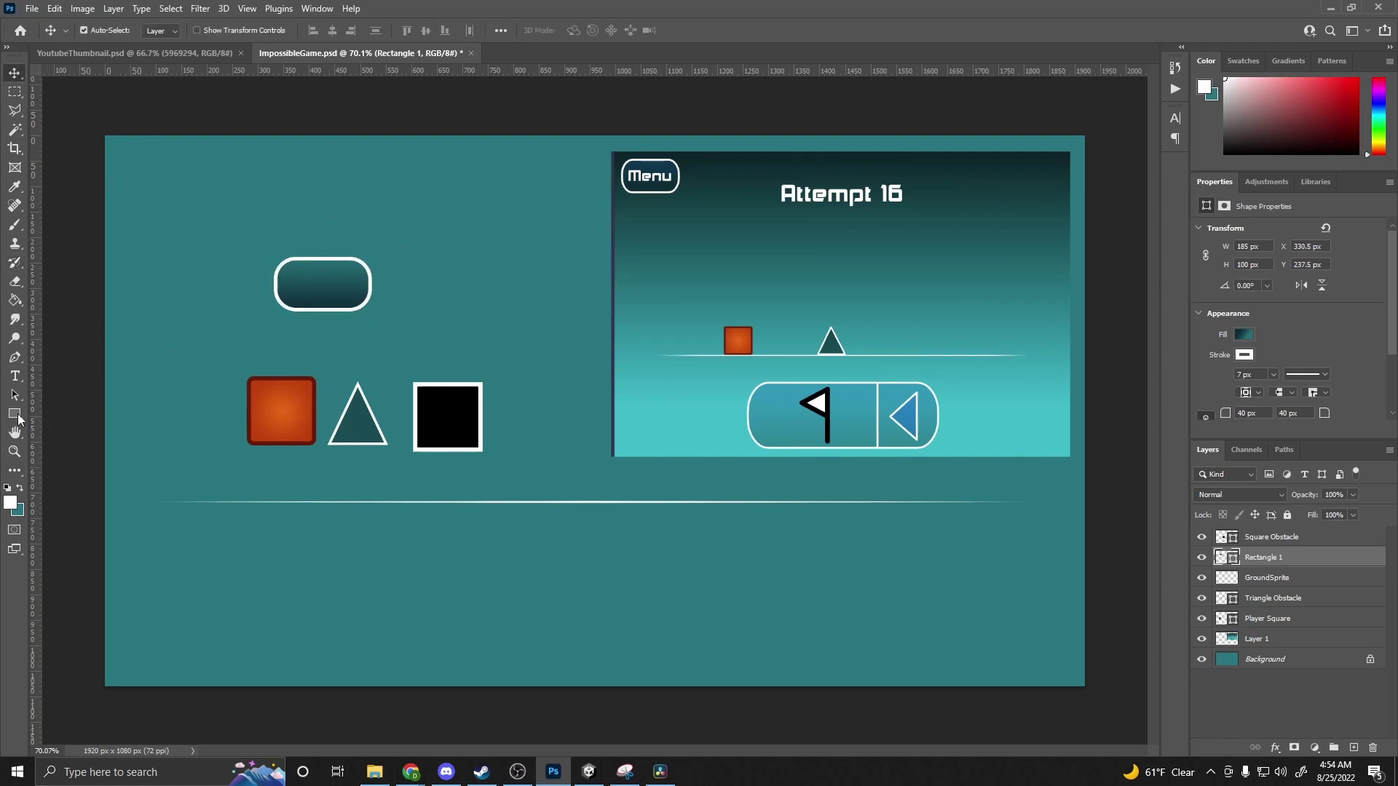
{"action": "left_click", "coordinate": [14, 413]}
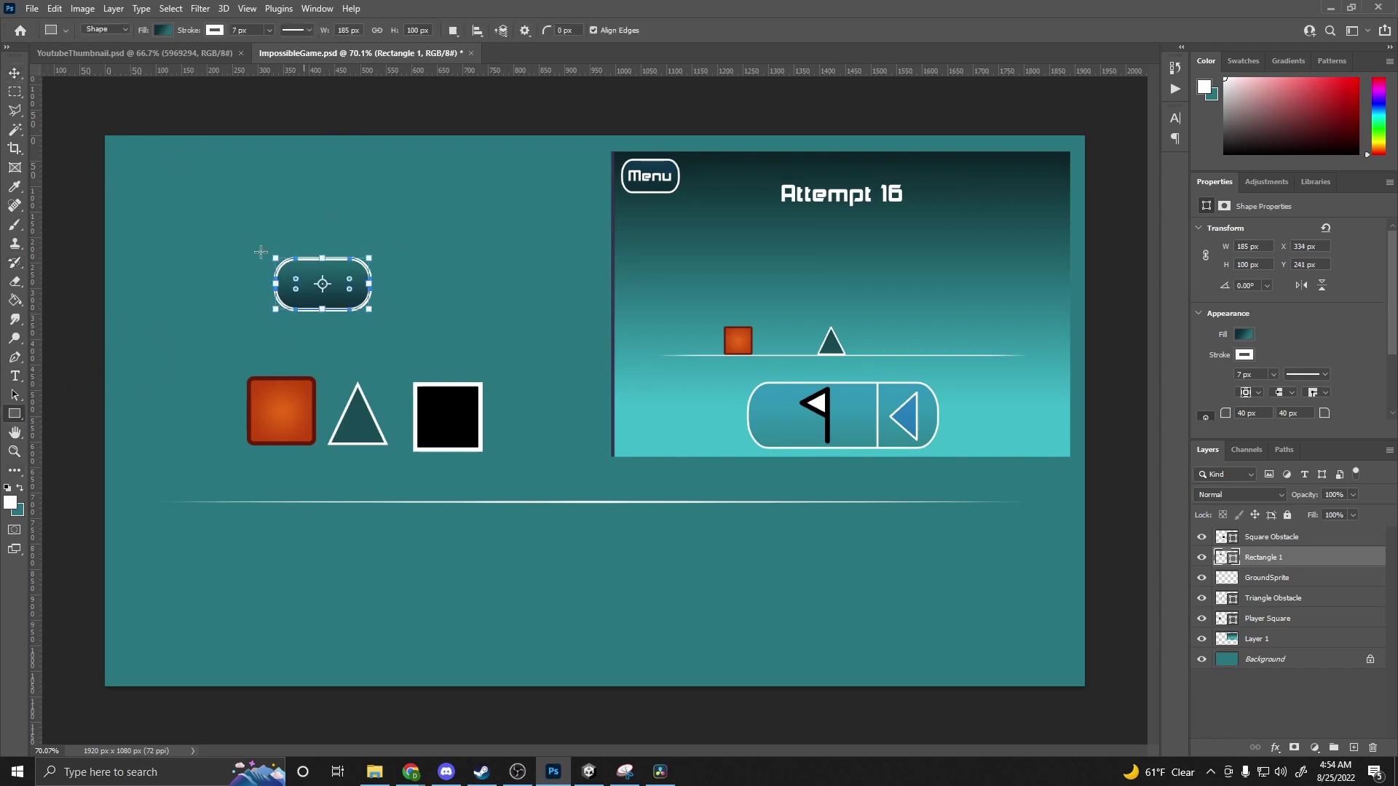
- Add the text "Menu" at 60 pt above the rounded rectangle and move it to the rectangle's centre
{"action": "left_click", "coordinate": [15, 376]}
{"action": "left_click_drag", "start_coordinate": [316, 217], "coordinate": [316, 218]}
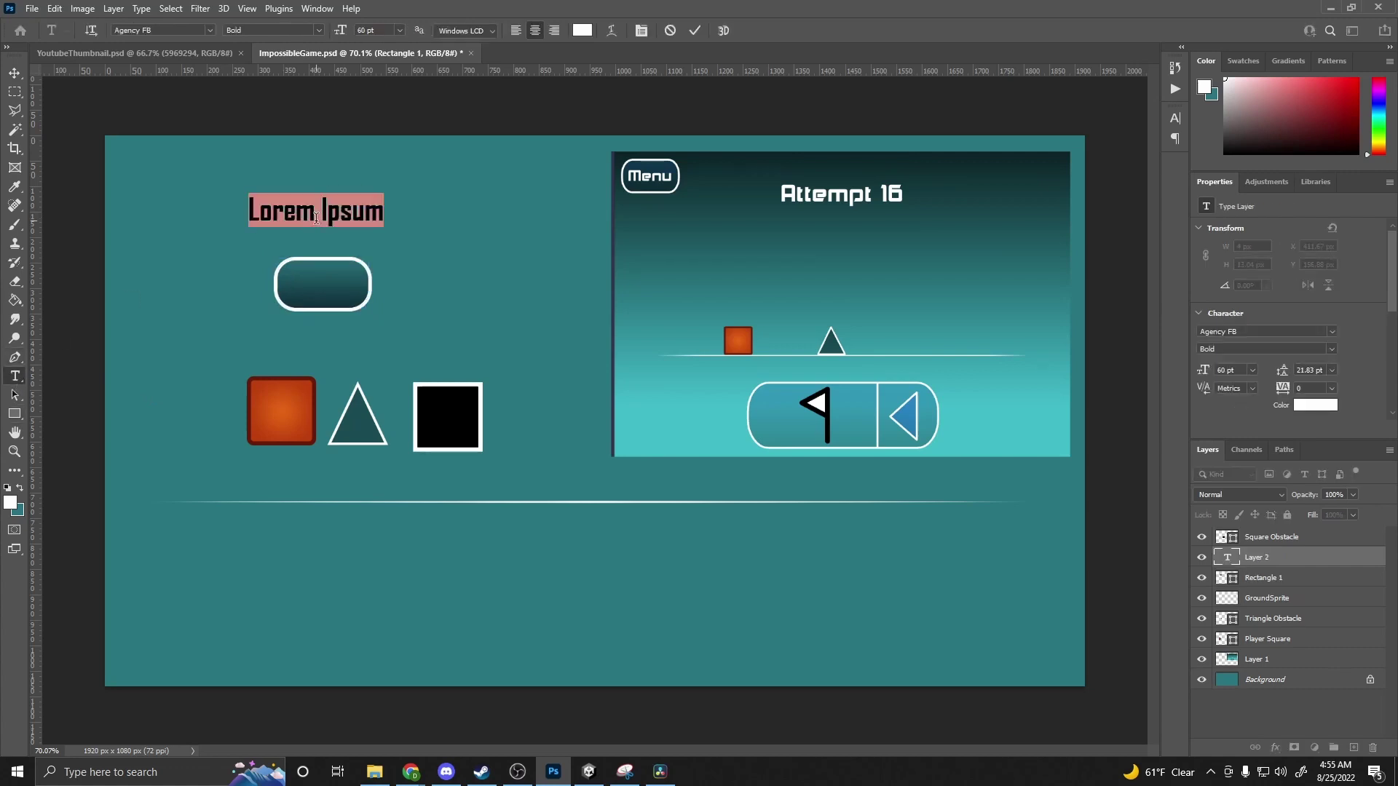
{"action": "type", "text": "Menu"}
{"action": "left_click", "coordinate": [14, 73]}
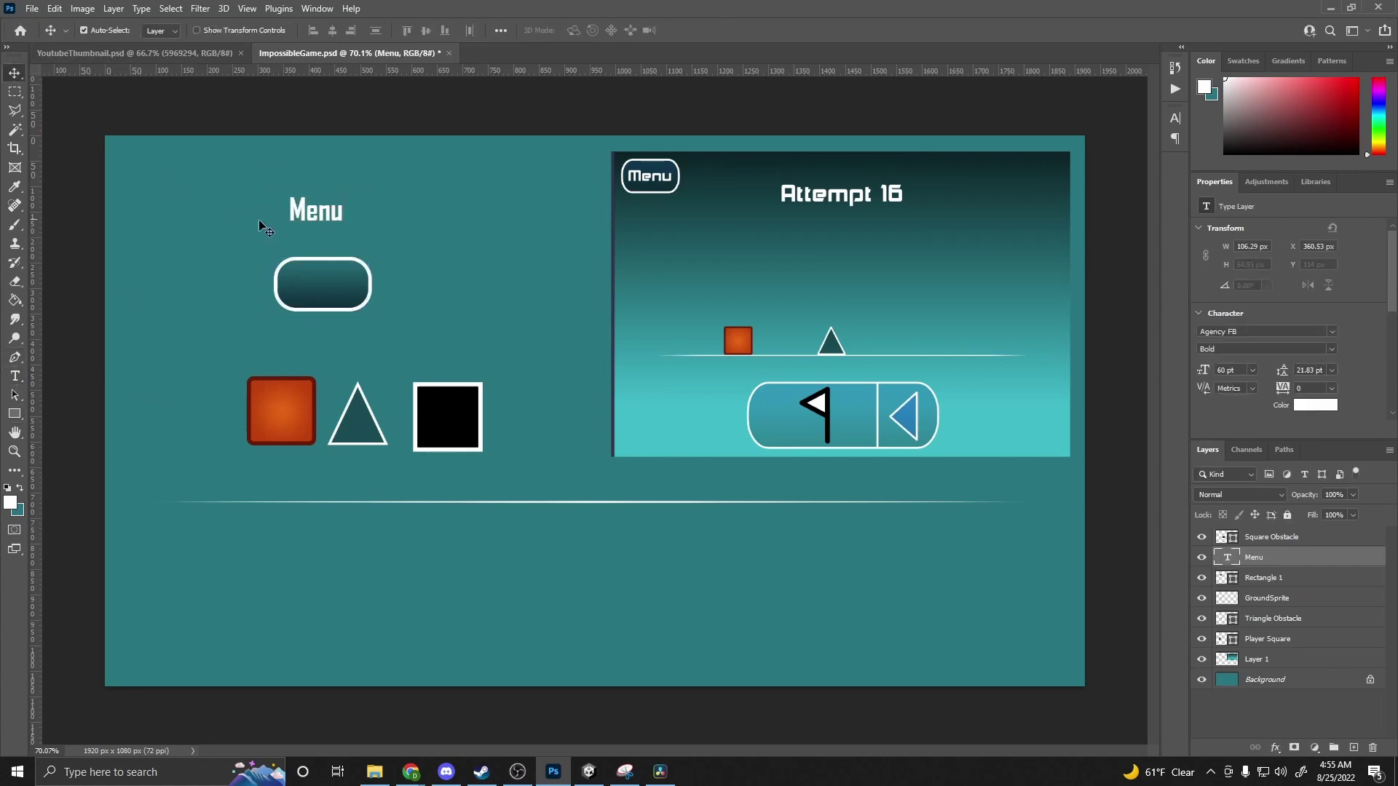
{"action": "left_click_drag", "start_coordinate": [320, 219], "coordinate": [329, 294]}
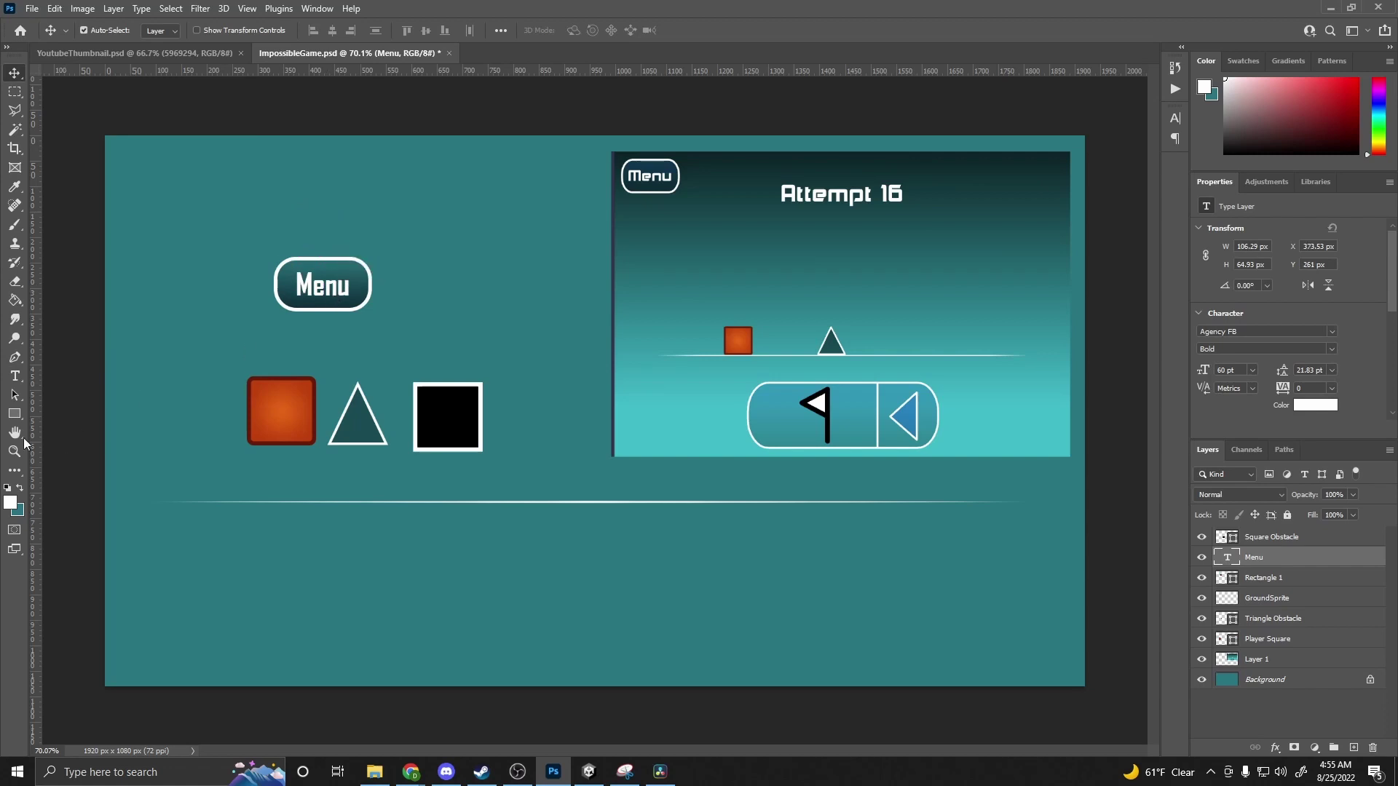
- Try out fonts on the "Menu" text and change it to Bauhaus 93
{"action": "key", "text": "t"}
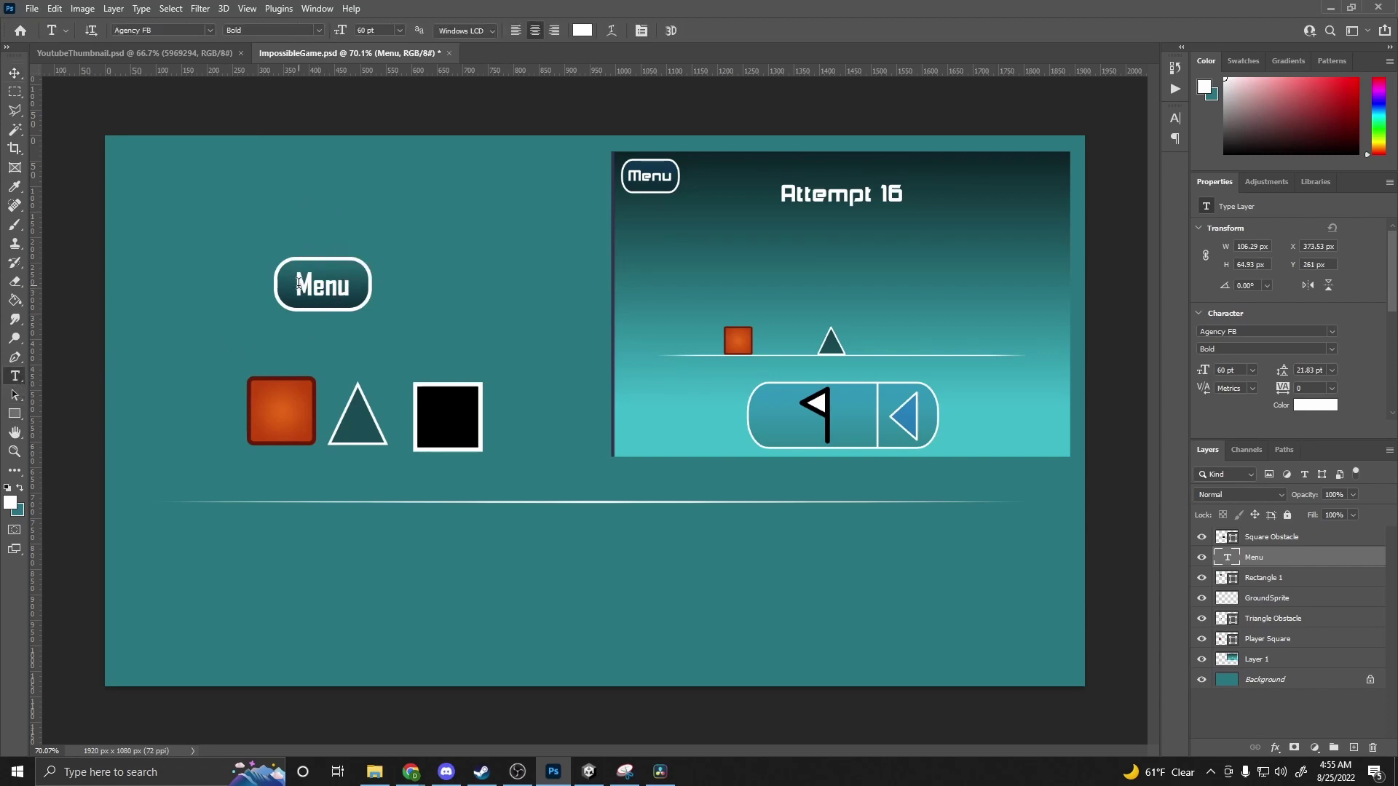
{"action": "left_click_drag", "start_coordinate": [297, 284], "coordinate": [388, 285]}
{"action": "left_click", "coordinate": [160, 30]}
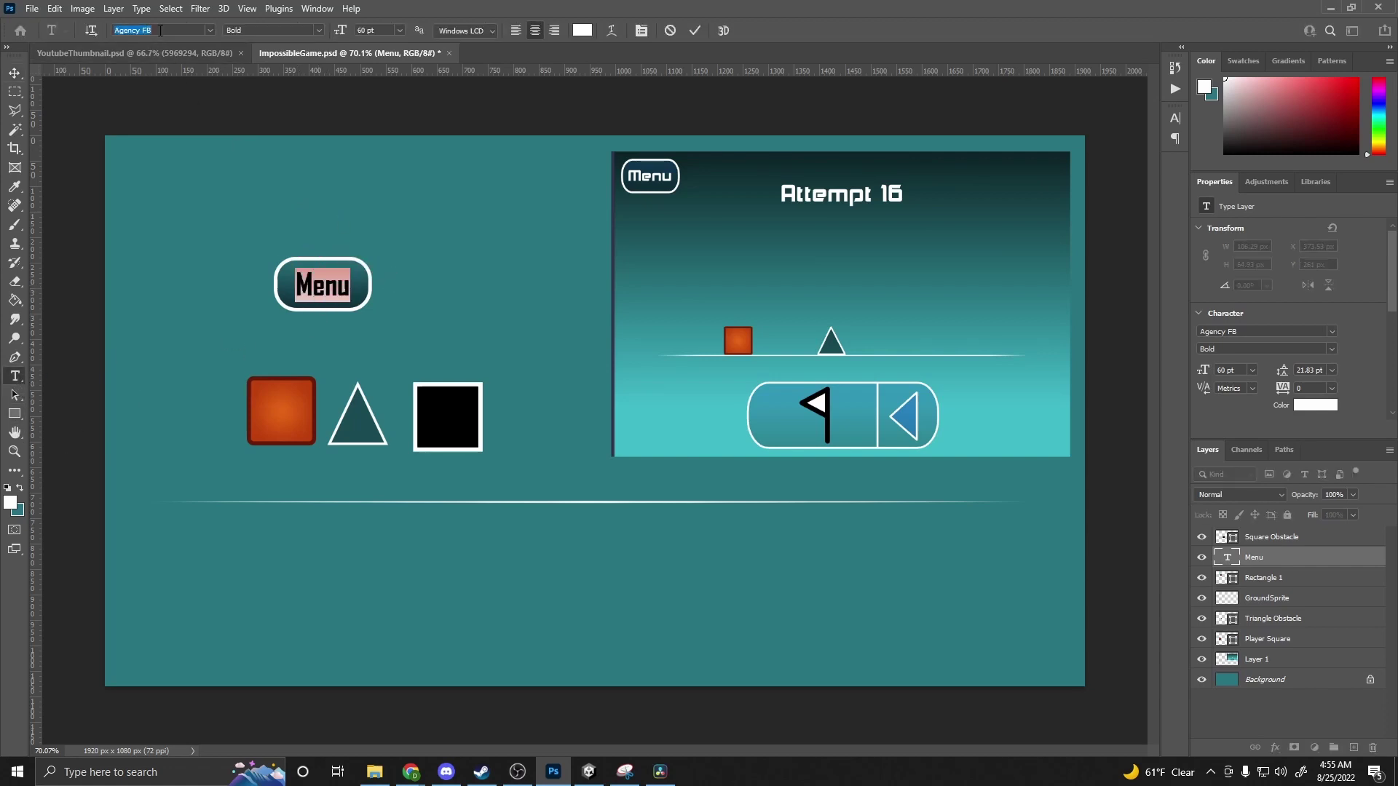
{"action": "type", "text": "Onyx"}
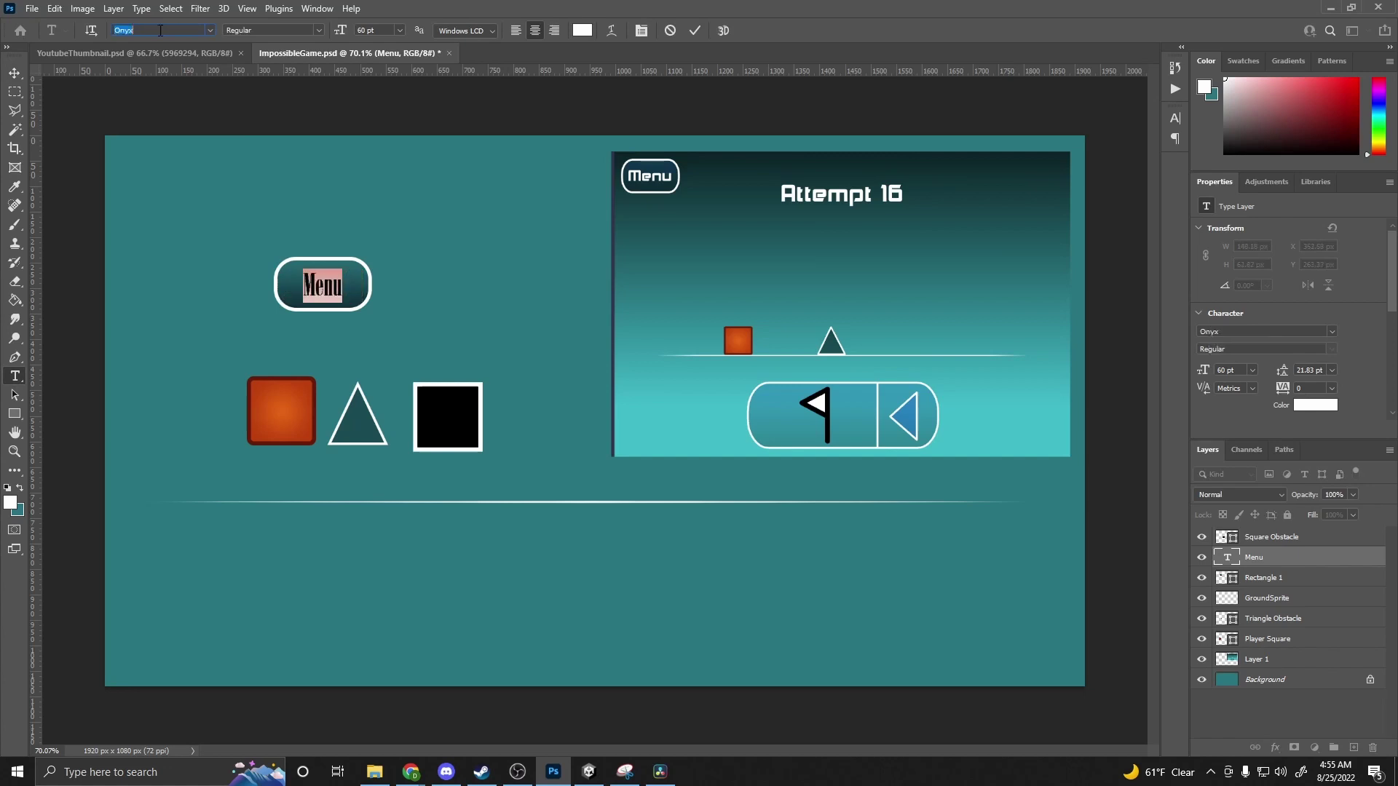
{"action": "type", "text": "Agency FB"}
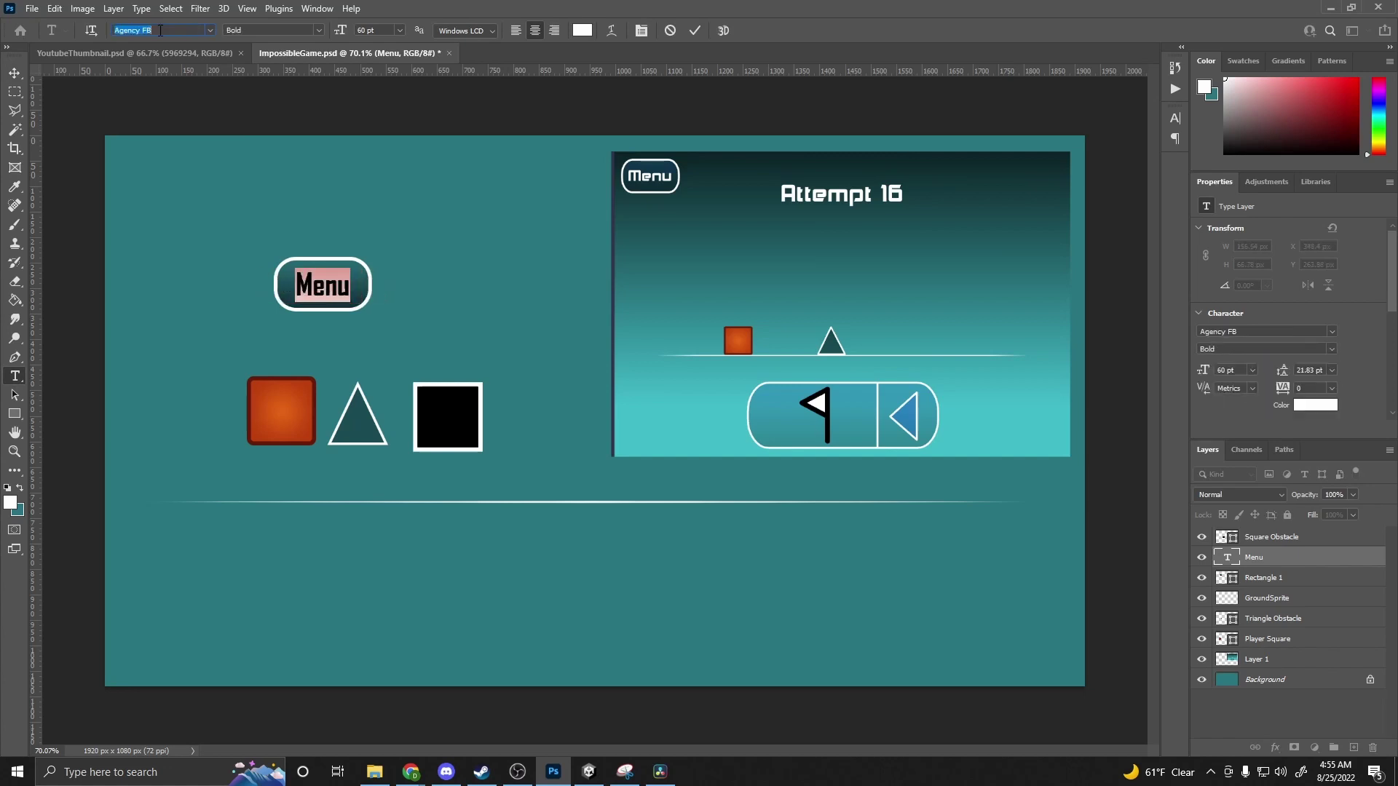
{"action": "scroll", "coordinate": [160, 31], "scroll_direction": "down", "scroll_amount": 8}
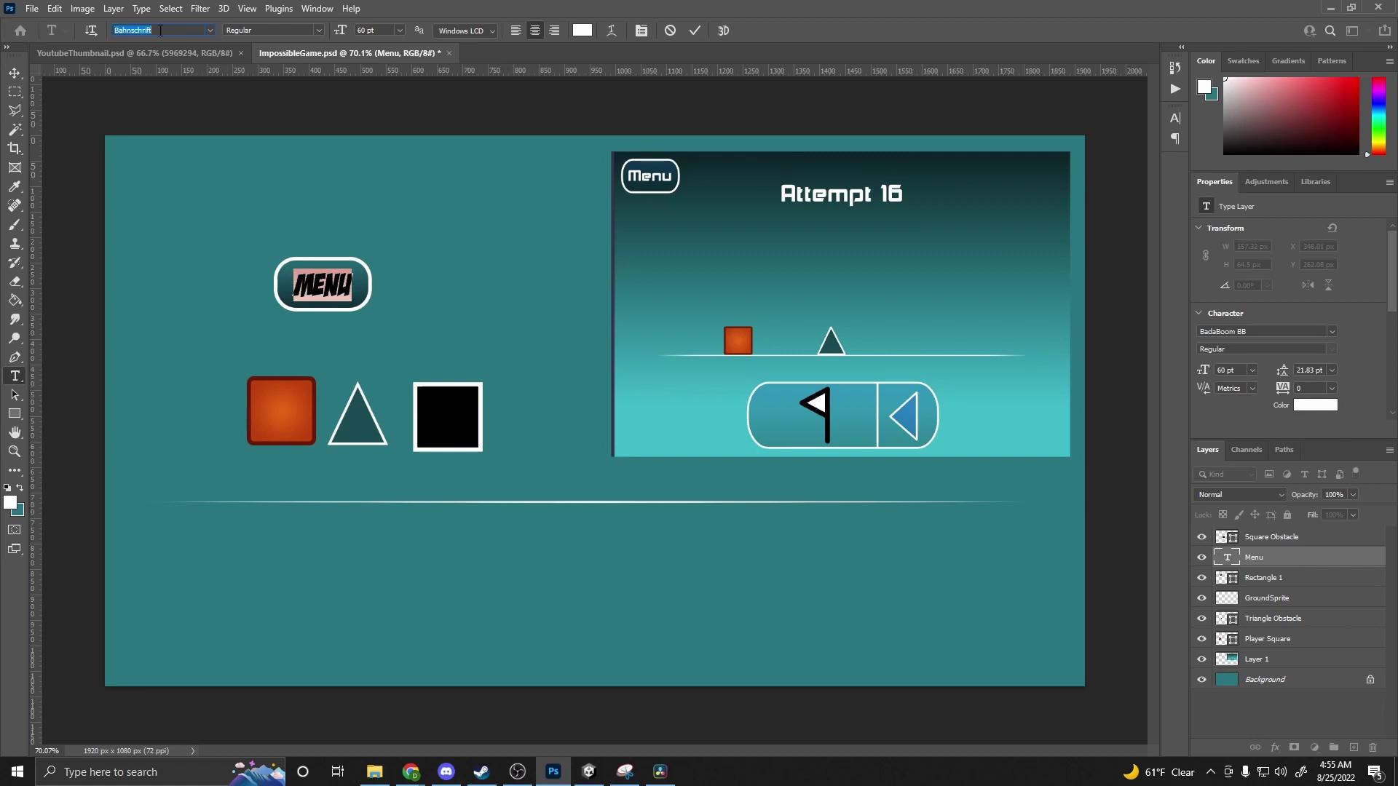
{"action": "scroll", "coordinate": [160, 30], "scroll_direction": "down", "scroll_amount": 5}
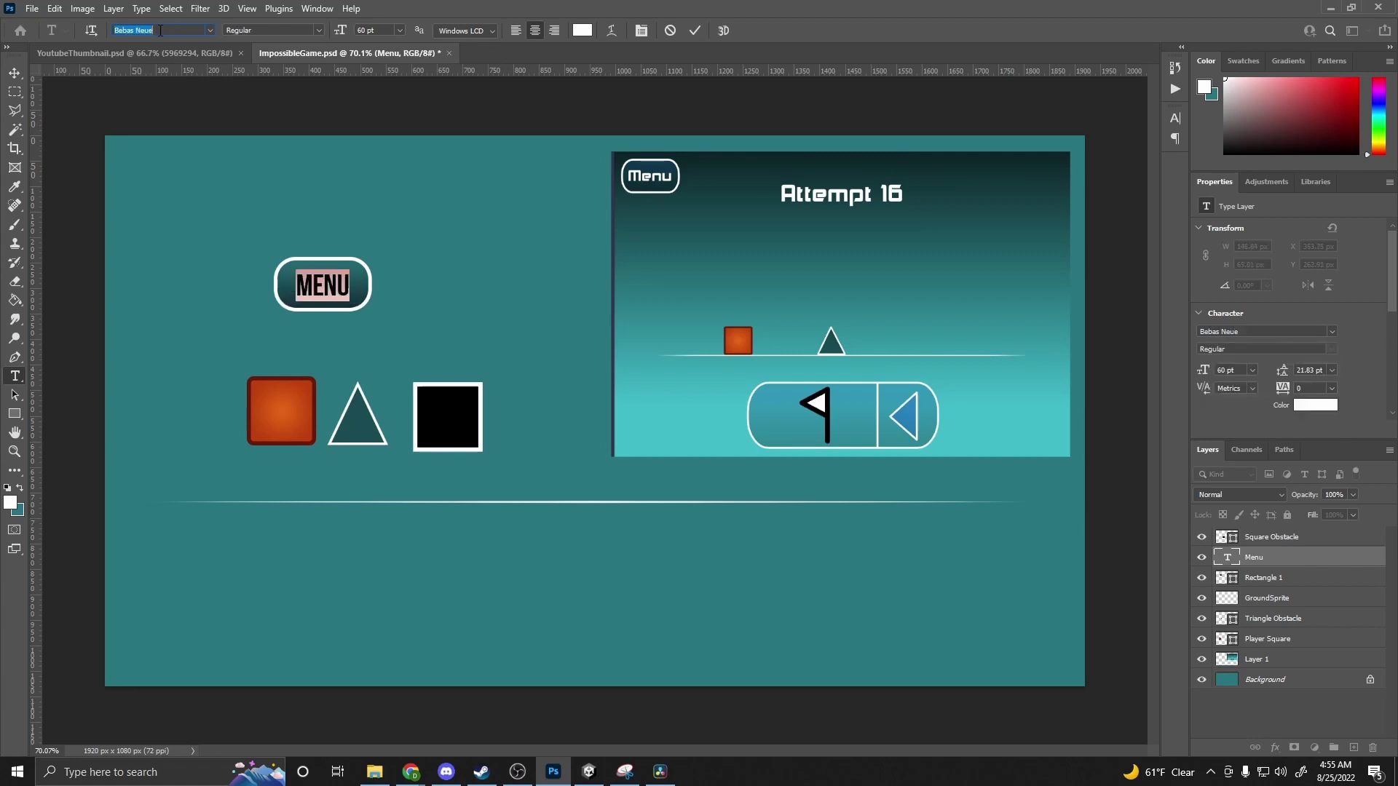
{"action": "scroll", "coordinate": [160, 30], "scroll_direction": "up", "scroll_amount": 1}
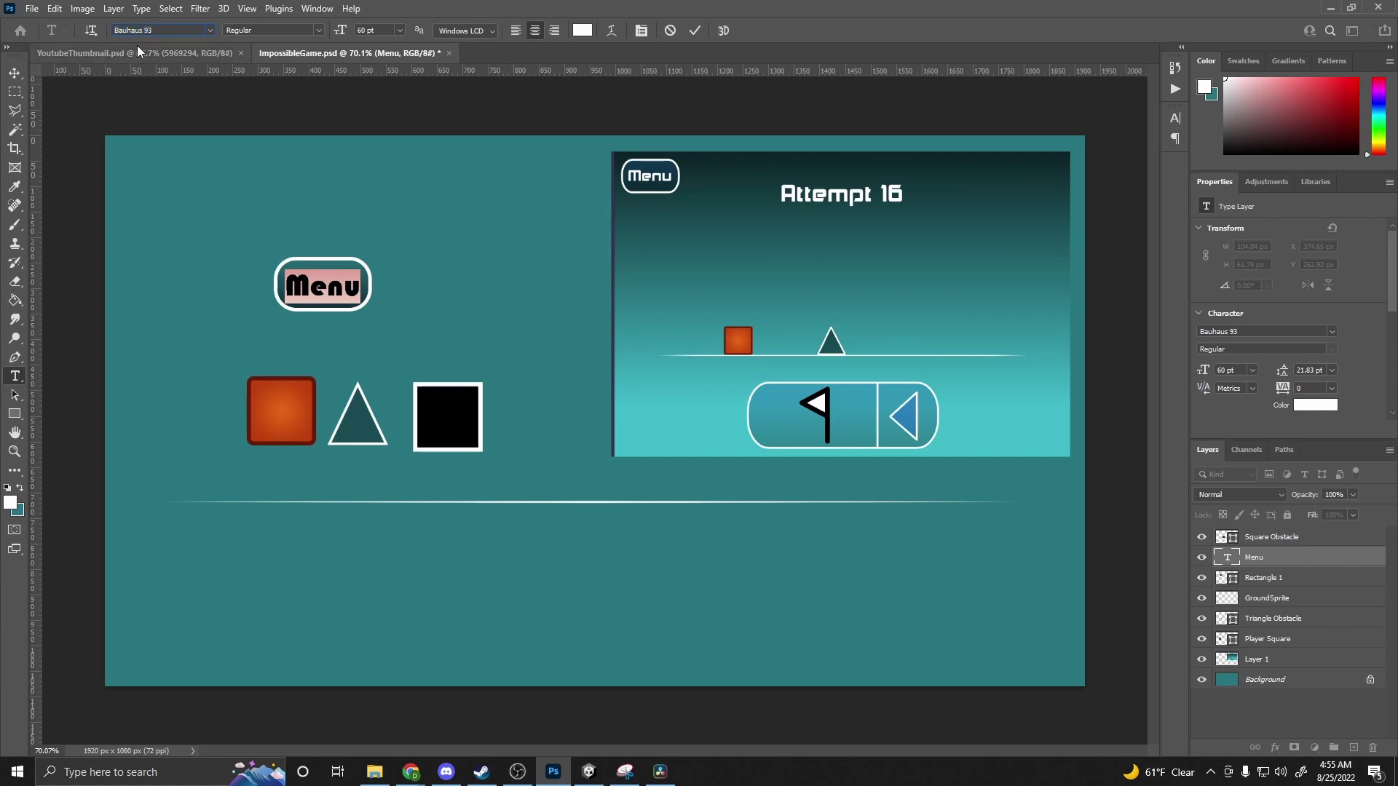
{"action": "key", "text": "ctrl+Return"}
{"action": "key", "text": "v"}
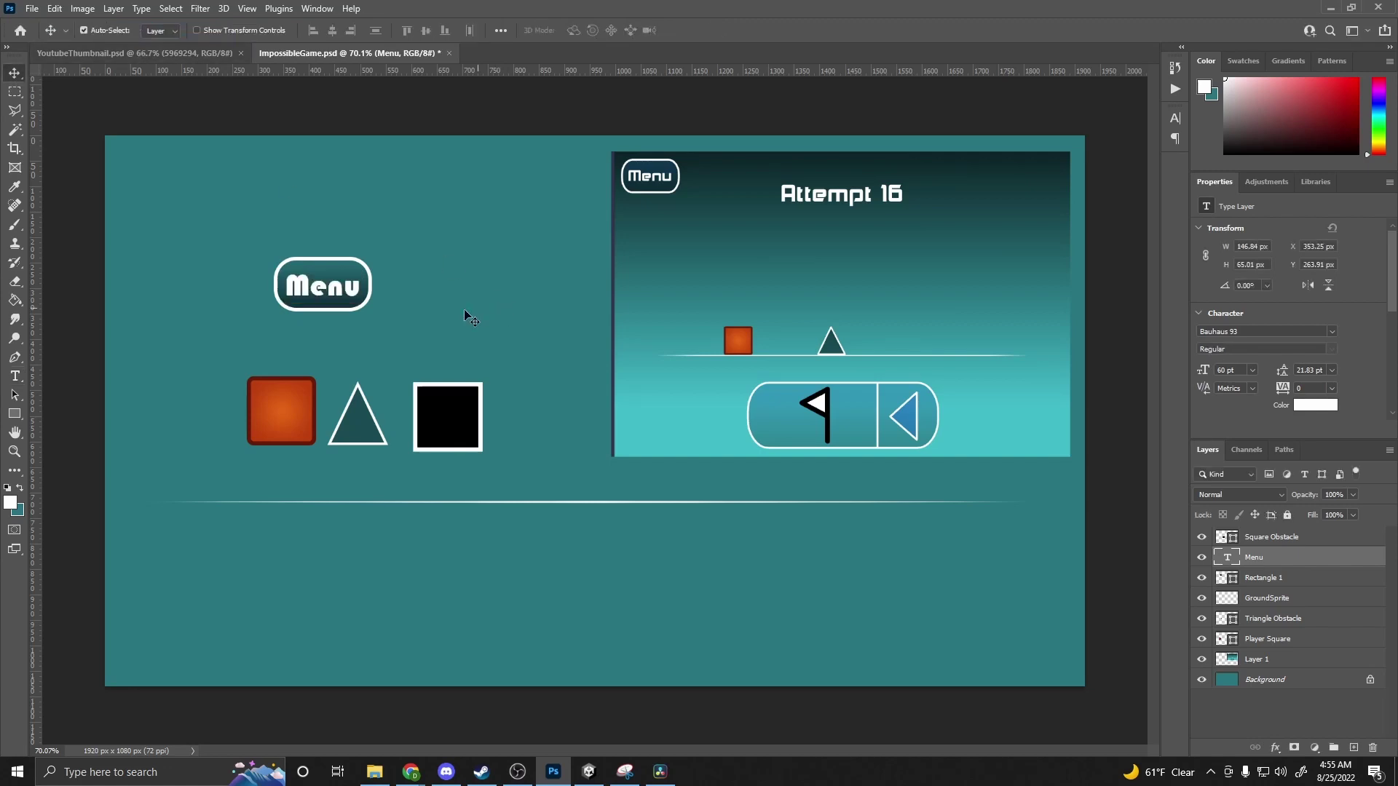
{"action": "left_click", "coordinate": [15, 376]}
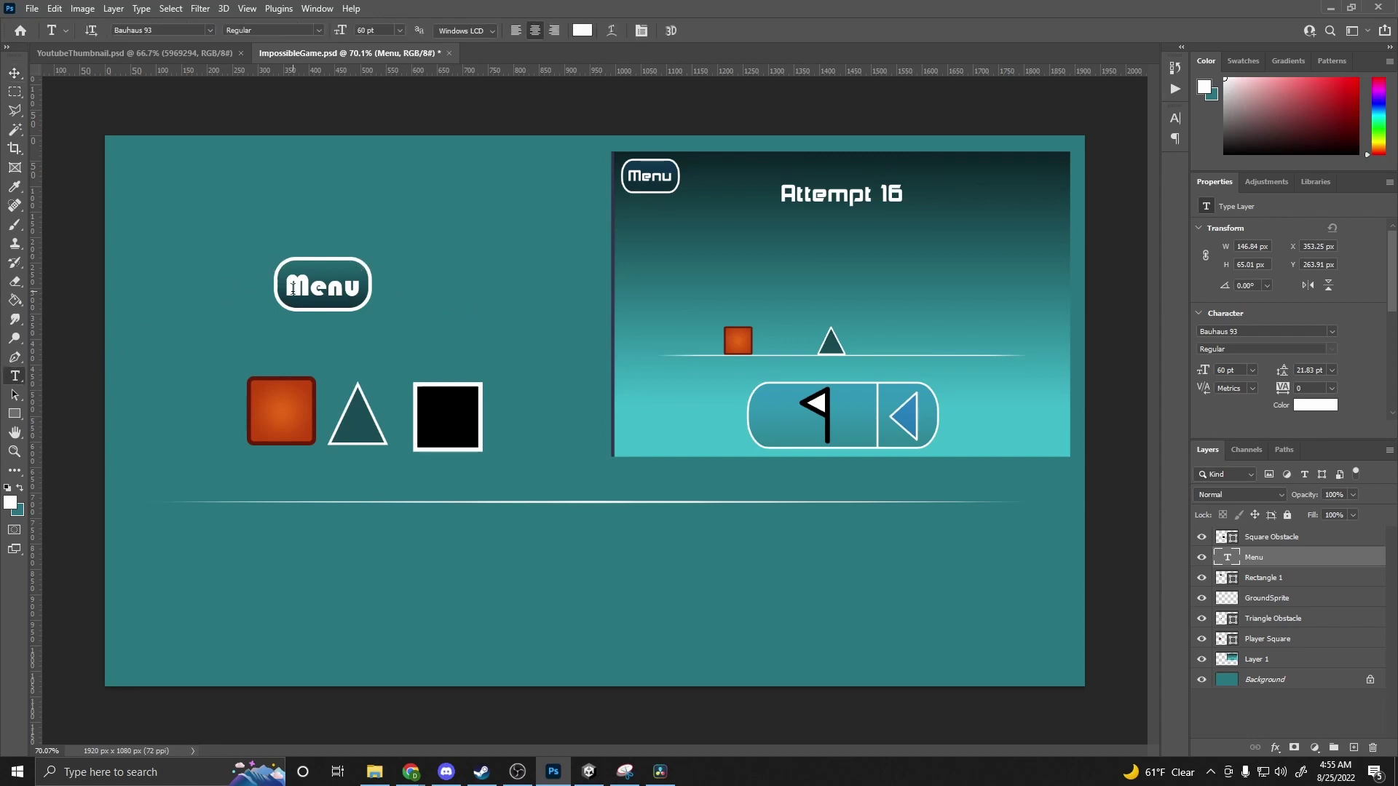
{"action": "left_click_drag", "start_coordinate": [275, 268], "coordinate": [393, 280]}
{"action": "left_click", "coordinate": [321, 30]}
{"action": "left_click", "coordinate": [321, 30]}
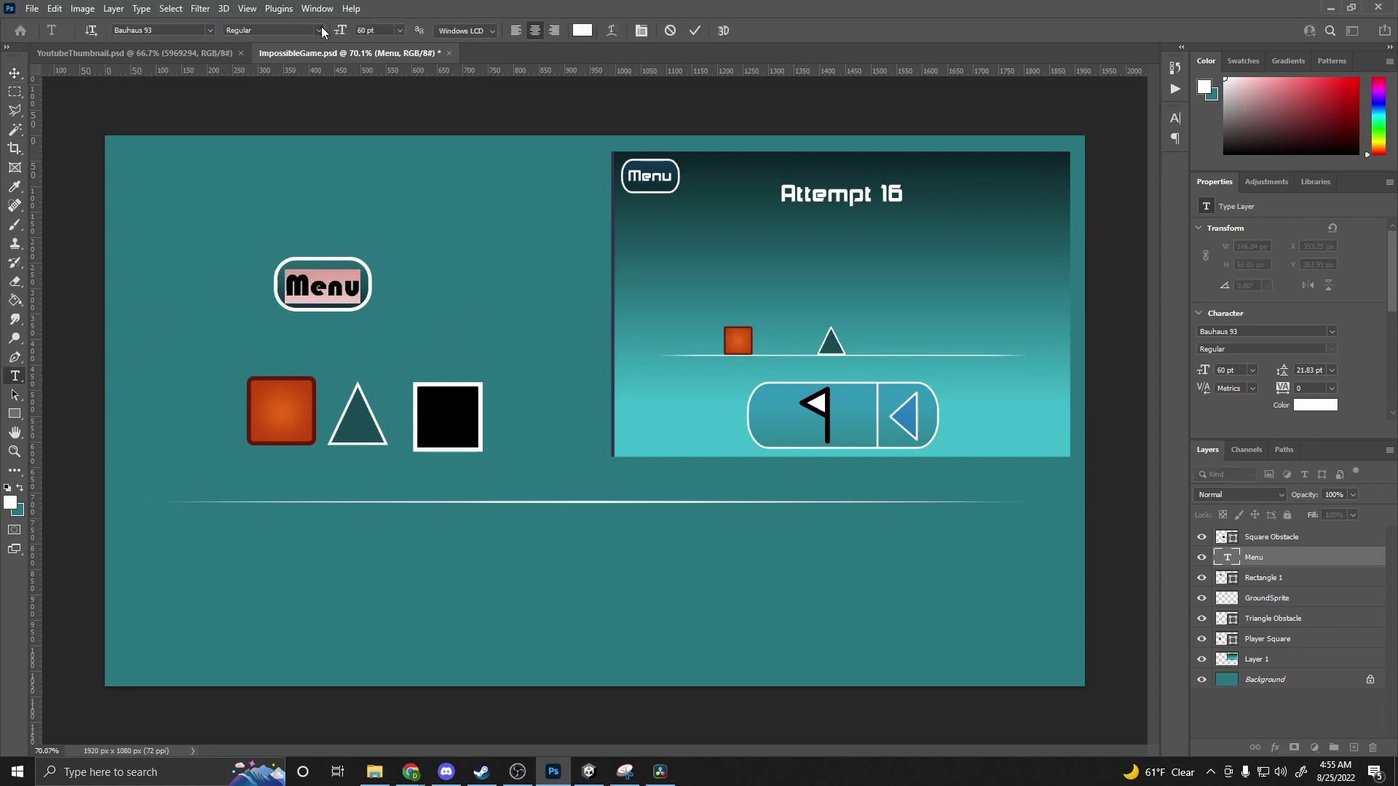
- Nudge the "Menu" text slightly upward inside the rounded rectangle
{"action": "left_click", "coordinate": [15, 73]}
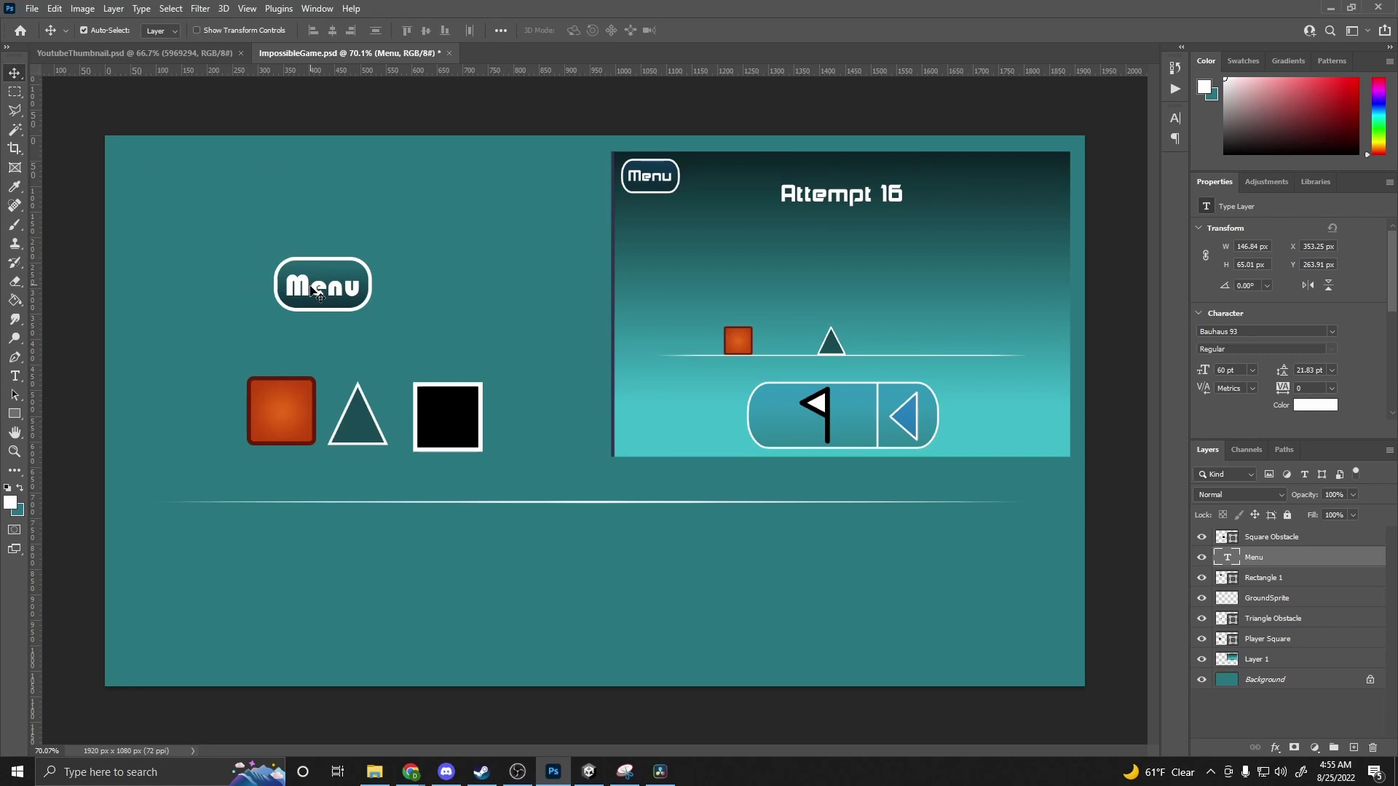
{"action": "left_click_drag", "start_coordinate": [311, 286], "coordinate": [312, 283]}
- Merge the Menu text layer with the Rectangle 1 layer and move the merged button to the canvas's upper-left corner
{"action": "left_click", "coordinate": [1304, 542], "text": "shift"}
{"action": "left_click", "coordinate": [1274, 559]}
{"action": "left_click", "coordinate": [1201, 577]}
{"action": "left_click", "coordinate": [1201, 577]}
{"action": "left_click", "coordinate": [1326, 598], "text": "shift"}
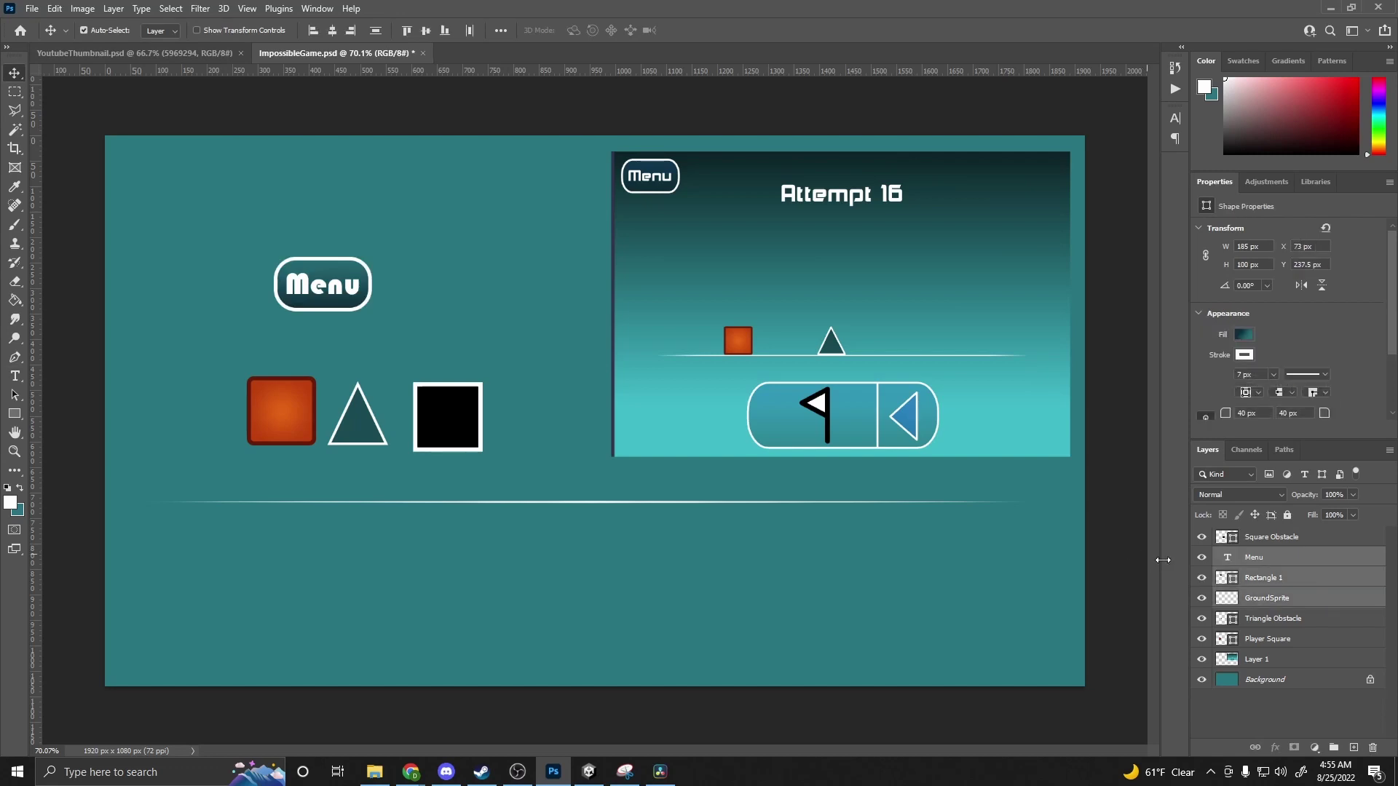
{"action": "left_click", "coordinate": [1268, 604]}
{"action": "left_click", "coordinate": [1293, 582]}
{"action": "left_click", "coordinate": [1307, 559], "text": "shift"}
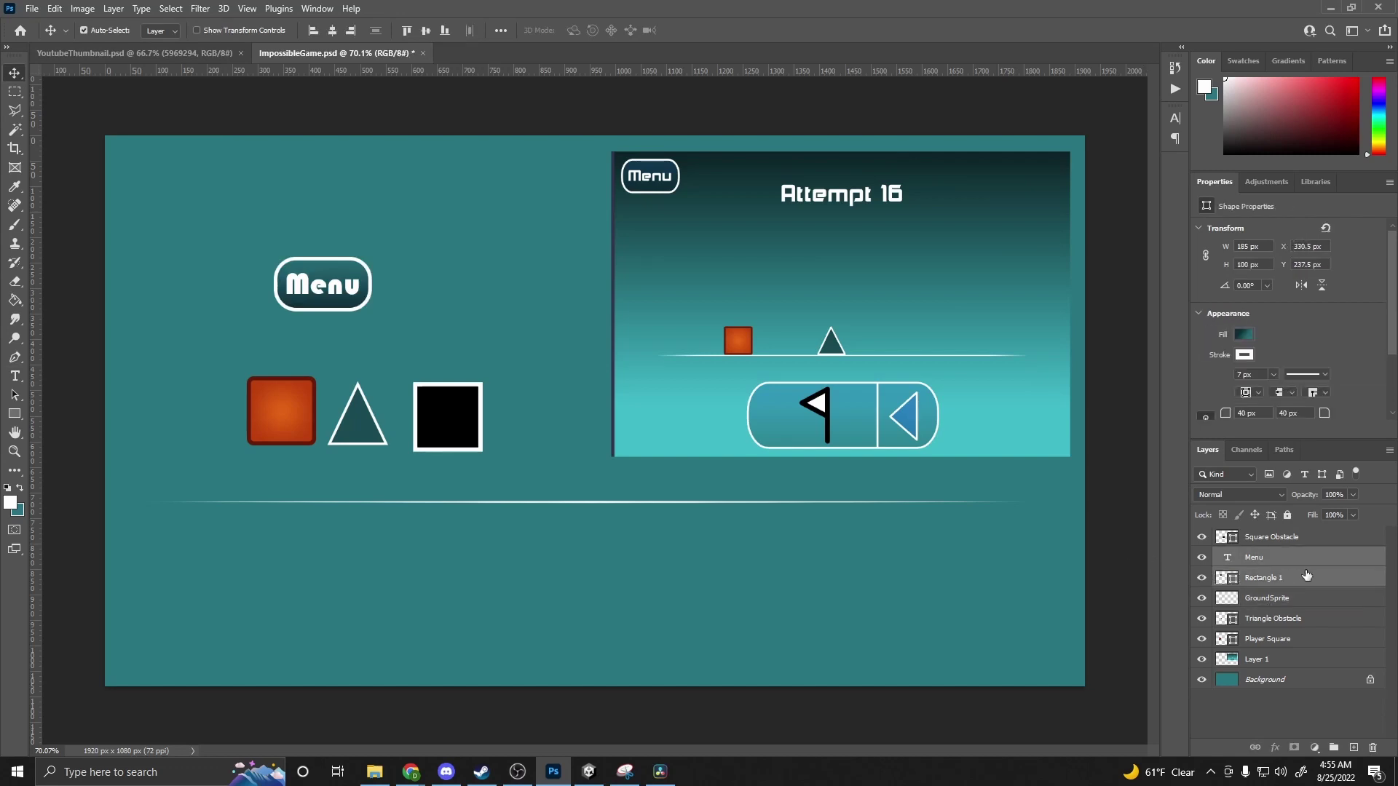
{"action": "right_click", "coordinate": [1305, 572]}
{"action": "left_click", "coordinate": [1181, 572]}
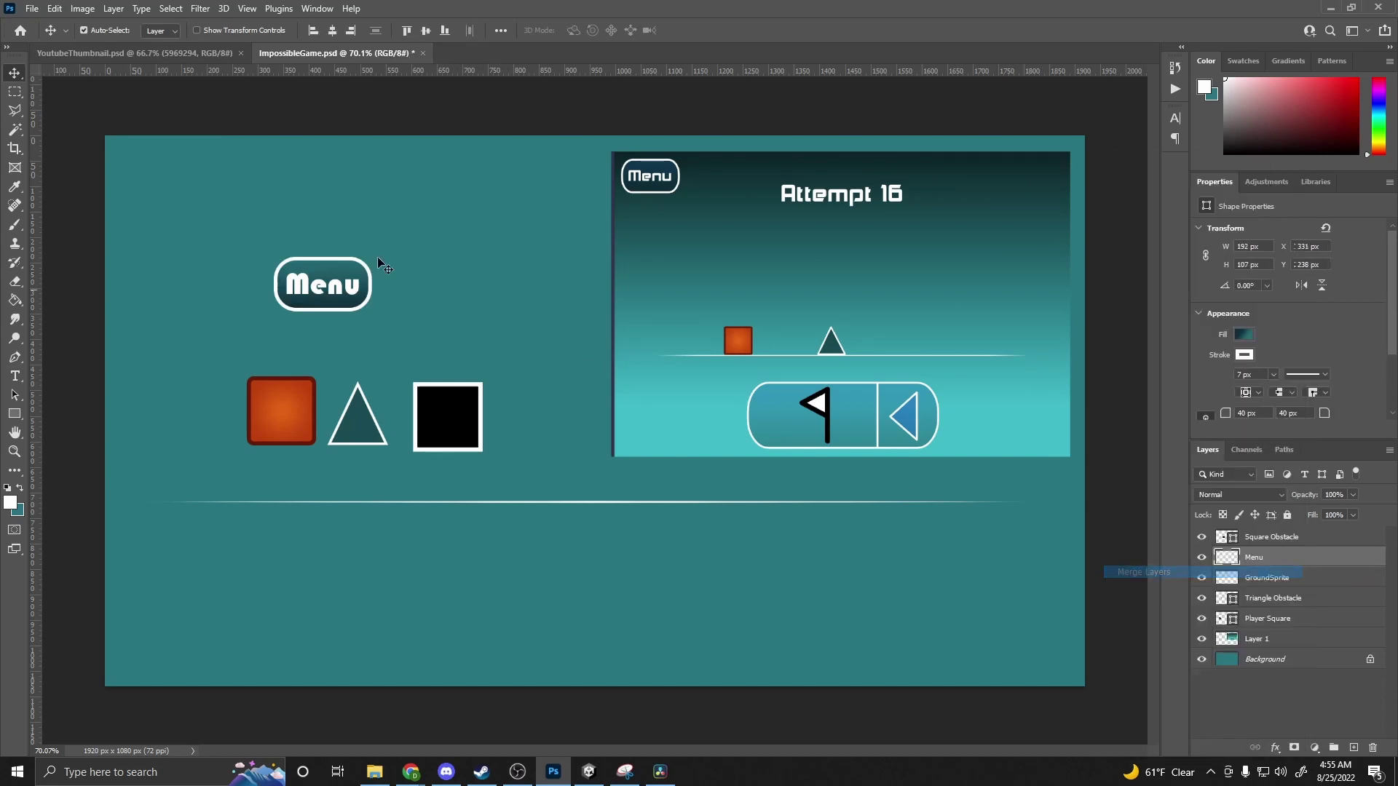
{"action": "left_click_drag", "start_coordinate": [322, 272], "coordinate": [193, 186]}
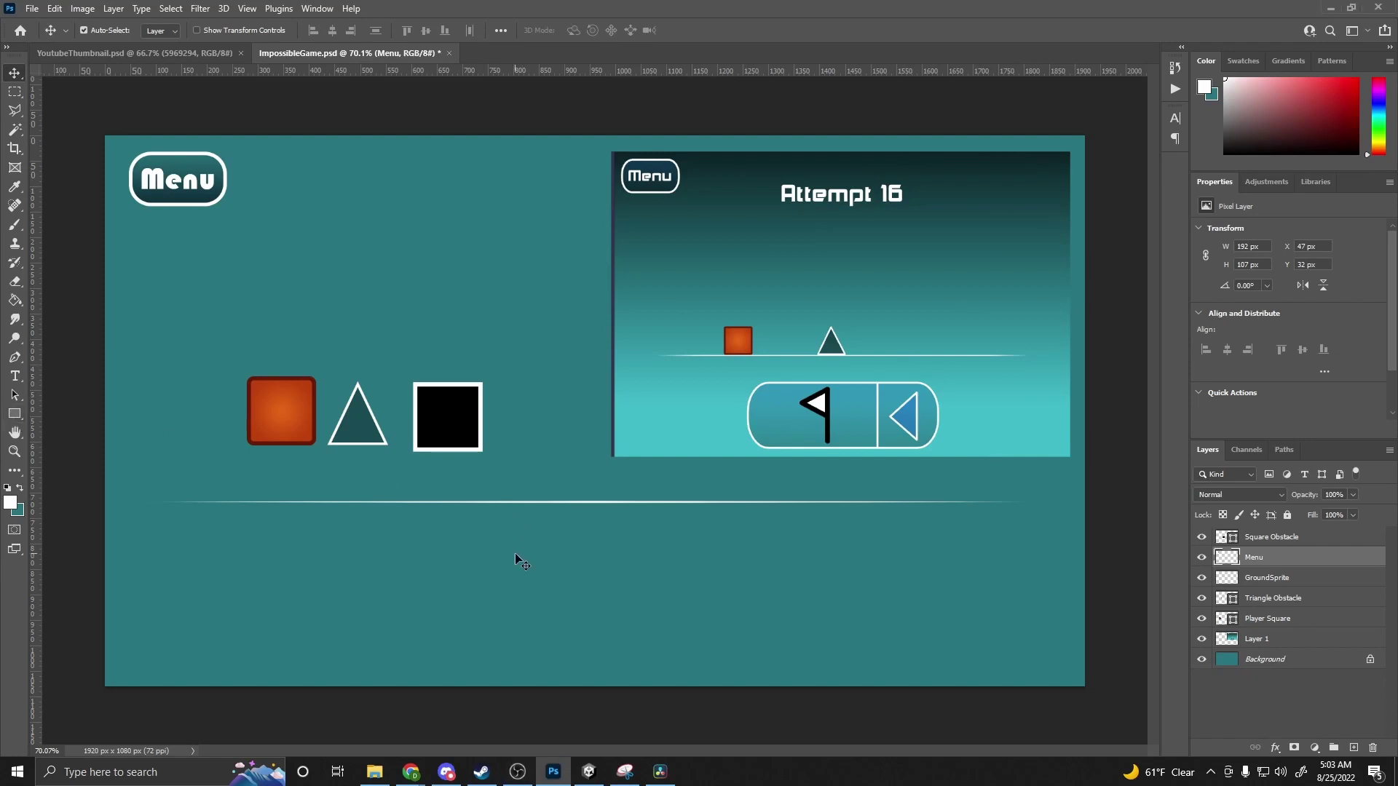
- Create a rounded rectangle 500 px wide and 250 px high with a 65 px corner radius
{"action": "left_click", "coordinate": [514, 553]}
{"action": "left_click", "coordinate": [15, 414]}
{"action": "left_click", "coordinate": [608, 571]}
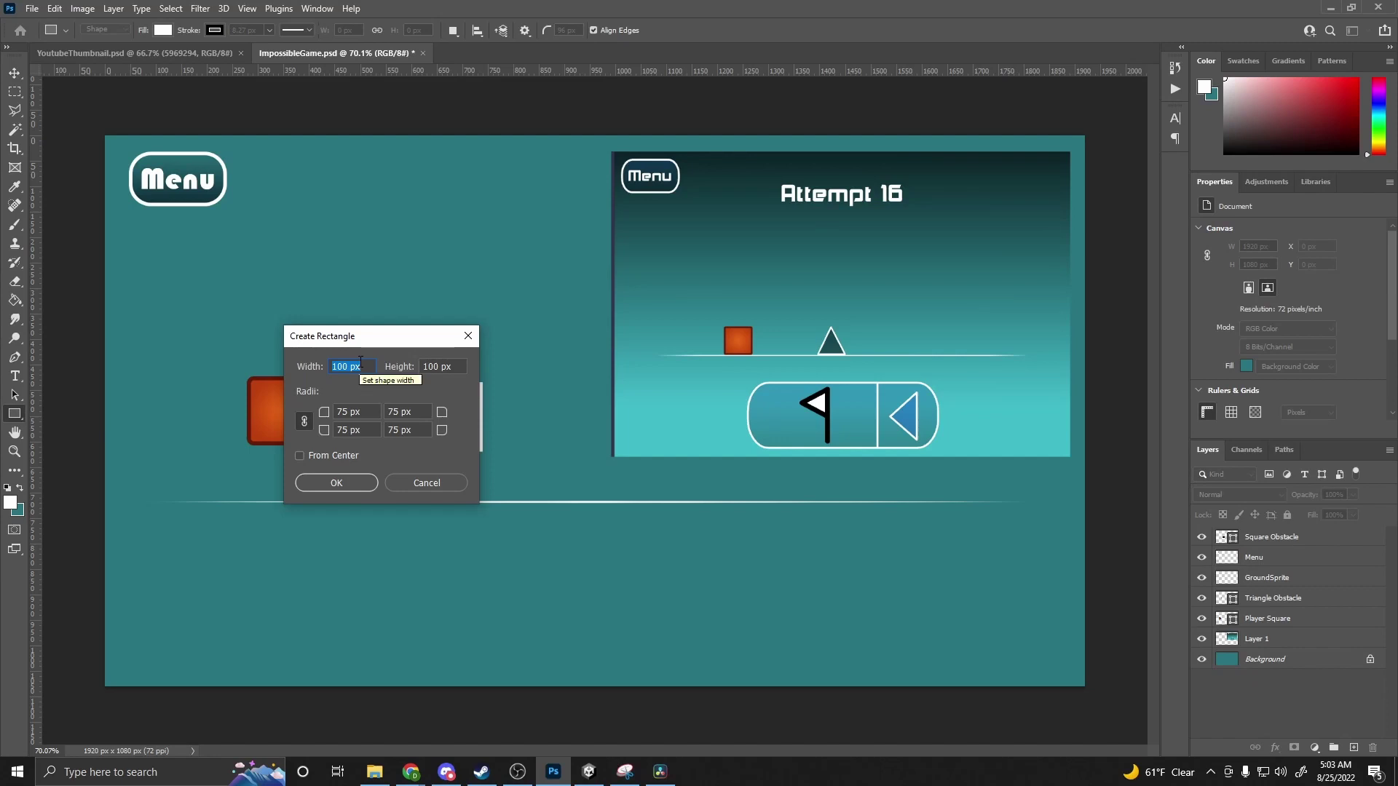
{"action": "type", "text": "500"}
{"action": "left_click", "coordinate": [442, 372]}
{"action": "type", "text": "250"}
{"action": "left_click", "coordinate": [351, 418]}
{"action": "double_click", "coordinate": [350, 413]}
{"action": "type", "text": "65"}
{"action": "left_click", "coordinate": [360, 480]}
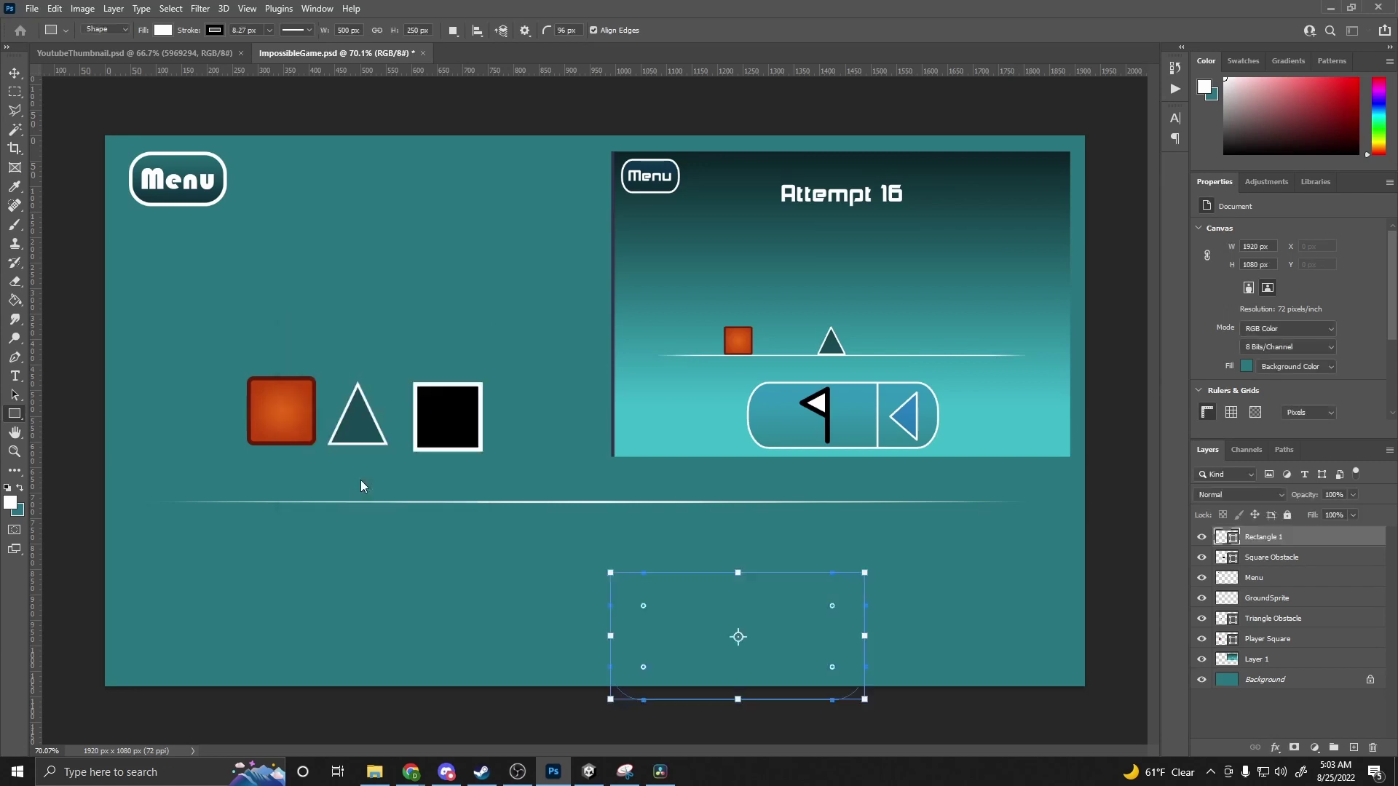
- Move the new rounded rectangle below the middle of the ground line and reduce its height to about 198 px
{"action": "left_click", "coordinate": [16, 73]}
{"action": "left_click_drag", "start_coordinate": [721, 653], "coordinate": [574, 612]}
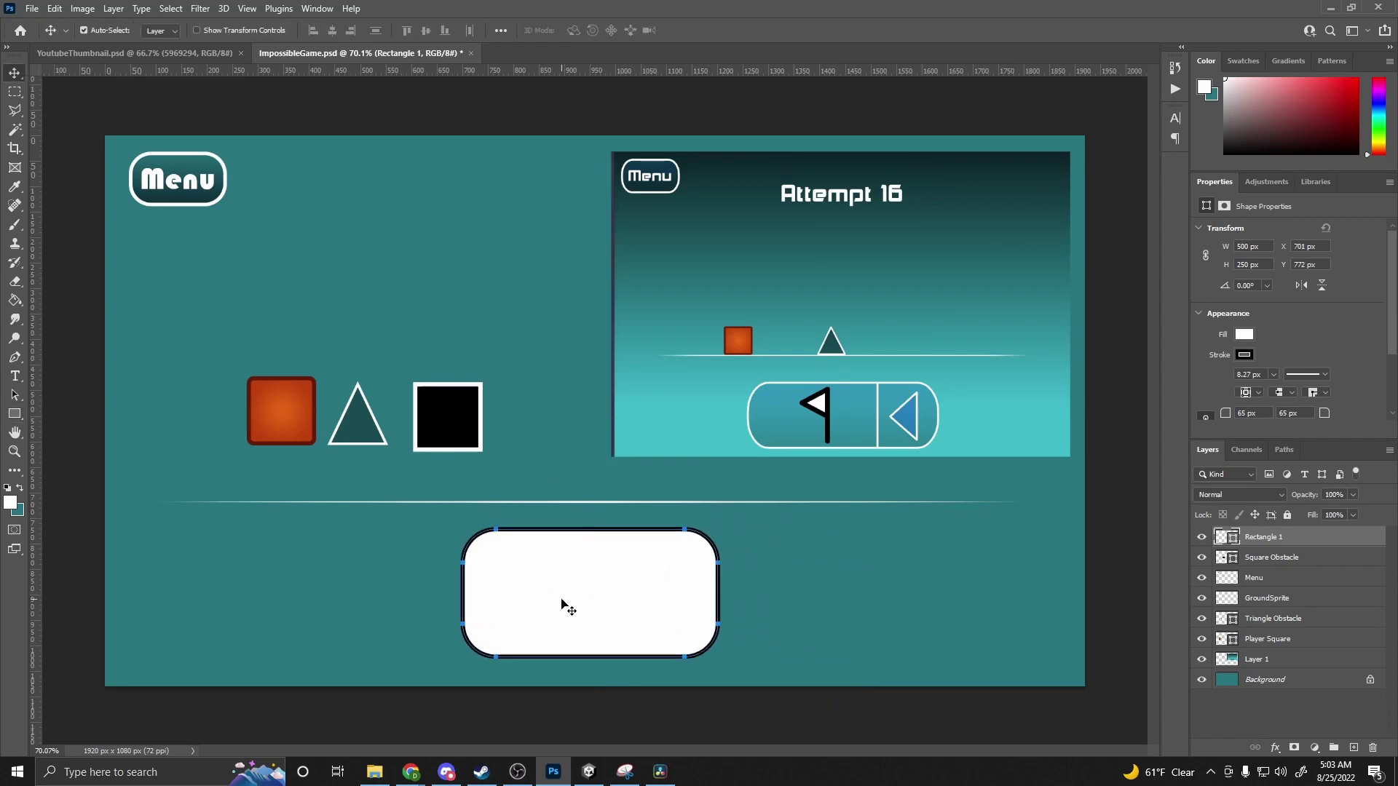
{"action": "key", "text": "ctrl+t"}
{"action": "left_click_drag", "start_coordinate": [591, 532], "coordinate": [589, 558]}
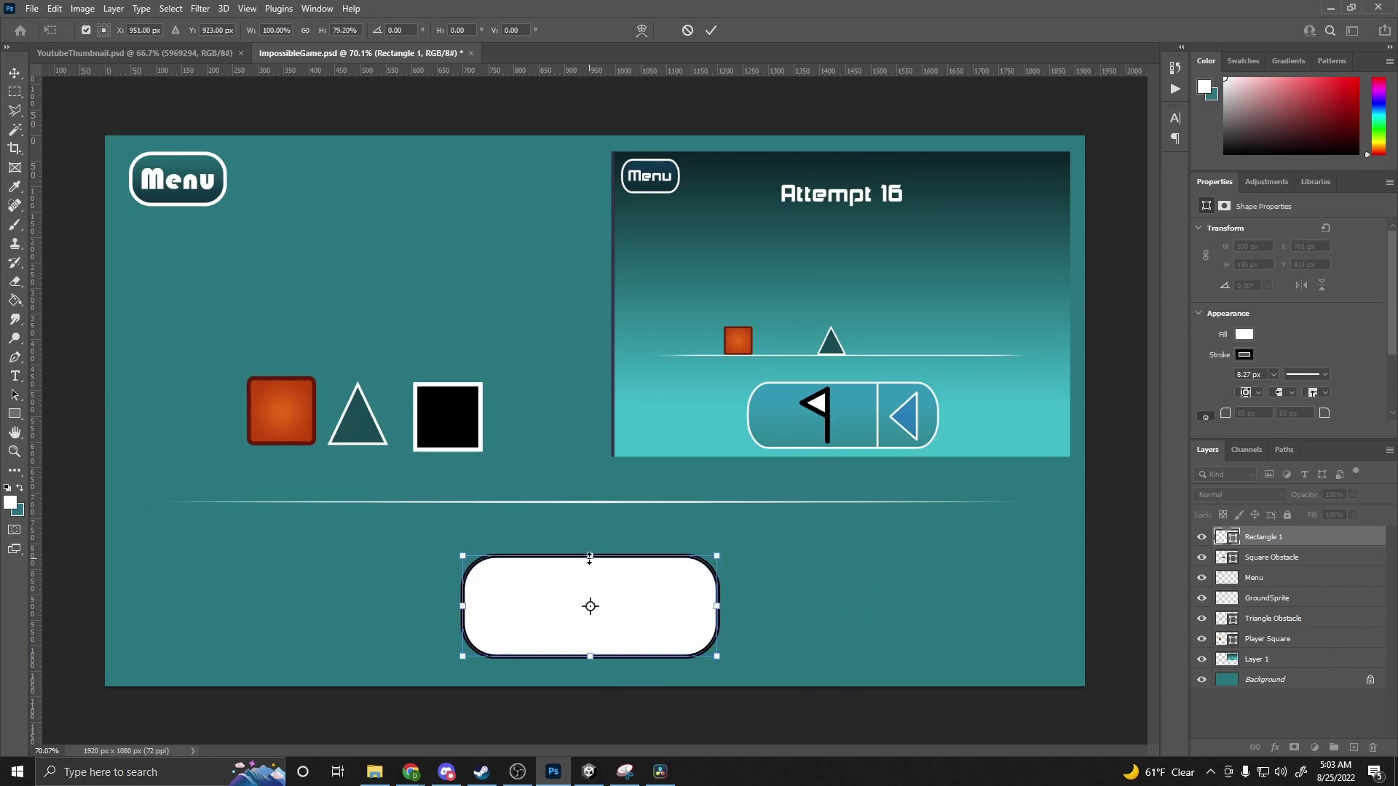
{"action": "left_click", "coordinate": [14, 70]}
- Fill the rounded rectangle with a linear gradient from #2e8a98 to the lighter blue, sampling both colours from the reference image's button bar
{"action": "left_click", "coordinate": [14, 414]}
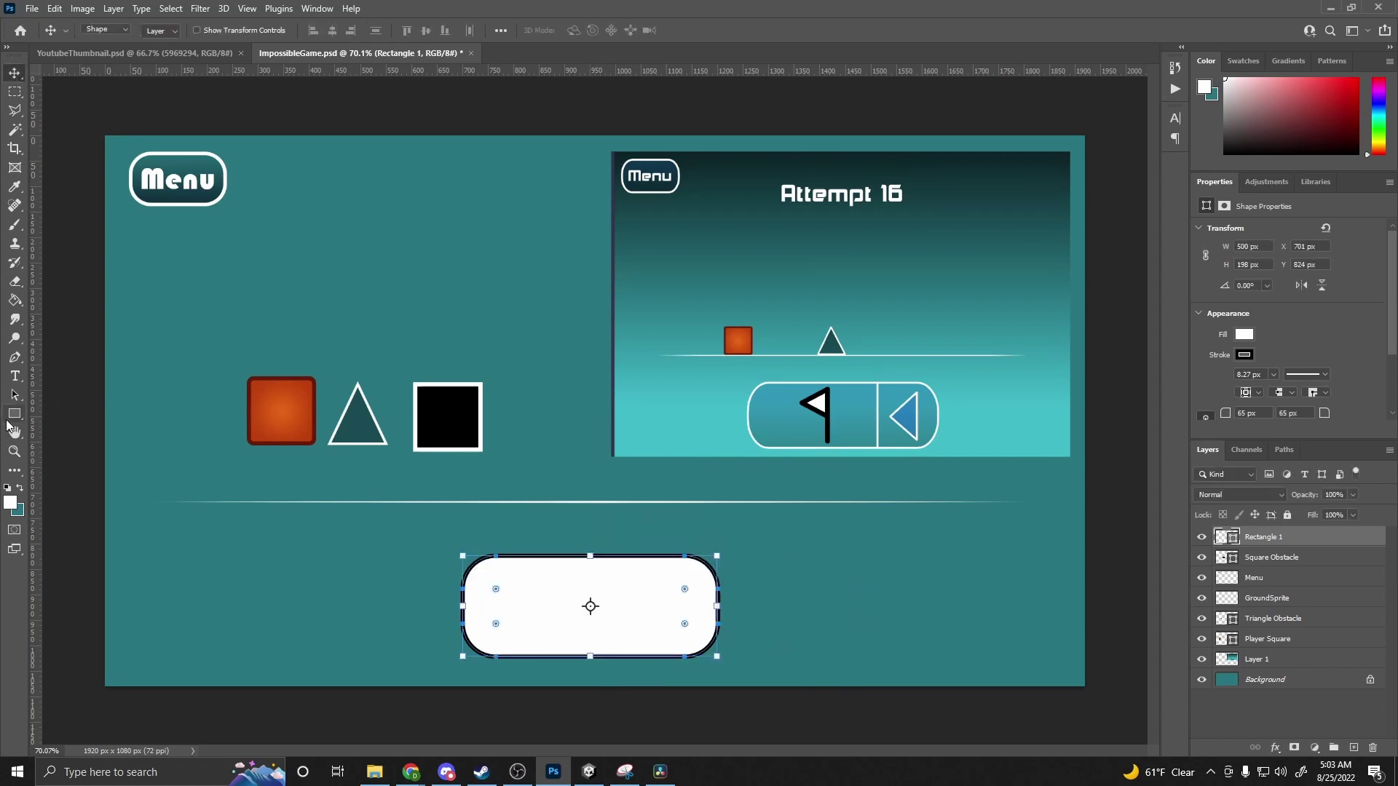
{"action": "left_click", "coordinate": [165, 30]}
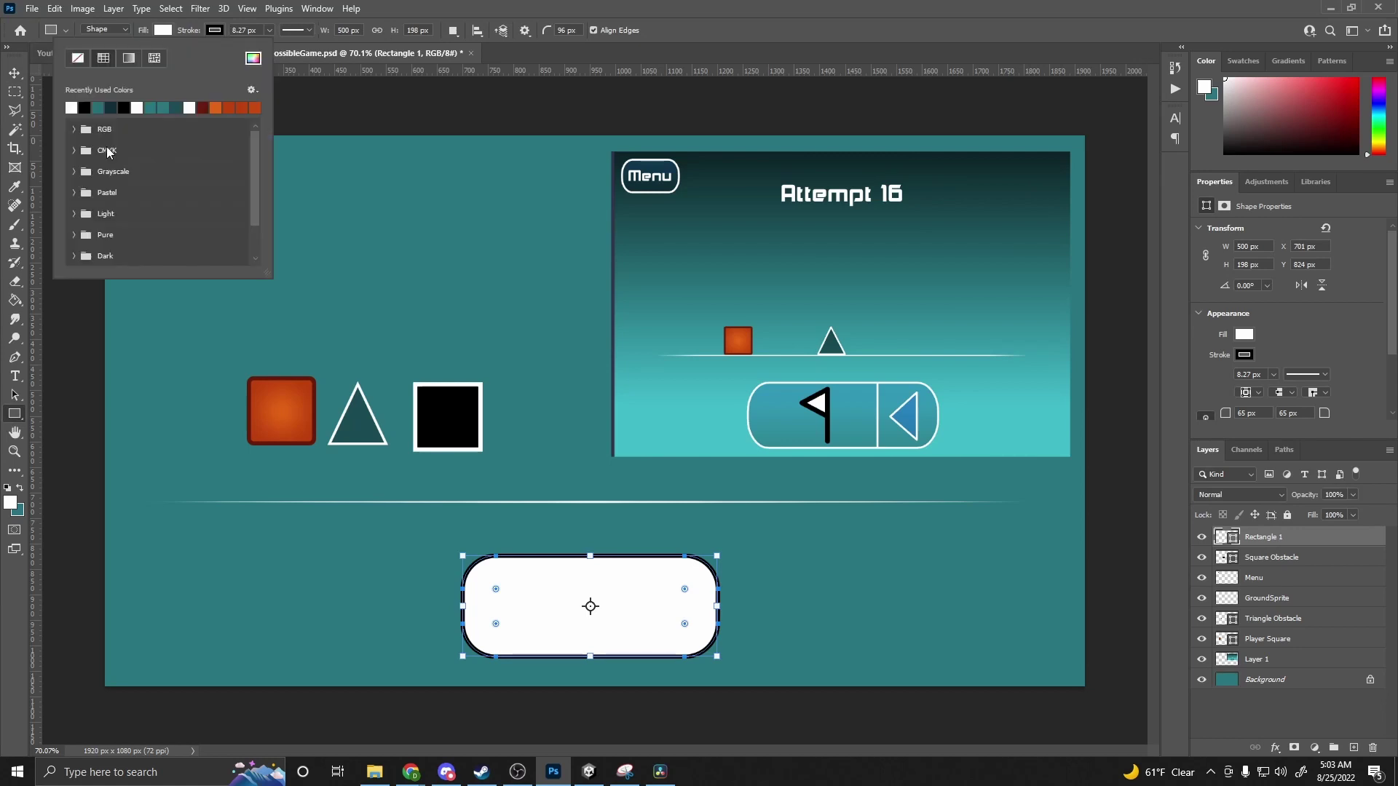
{"action": "left_click", "coordinate": [130, 60]}
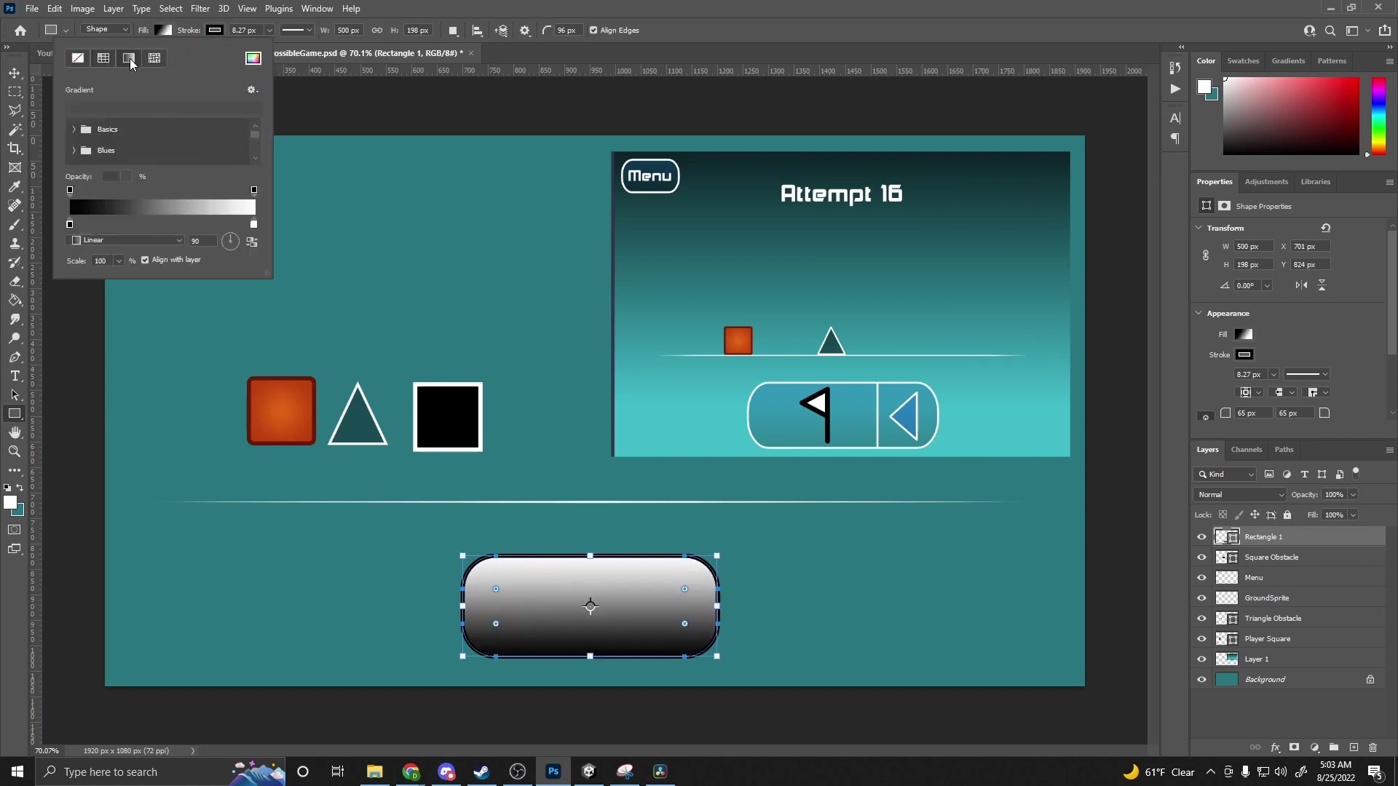
{"action": "double_click", "coordinate": [70, 225]}
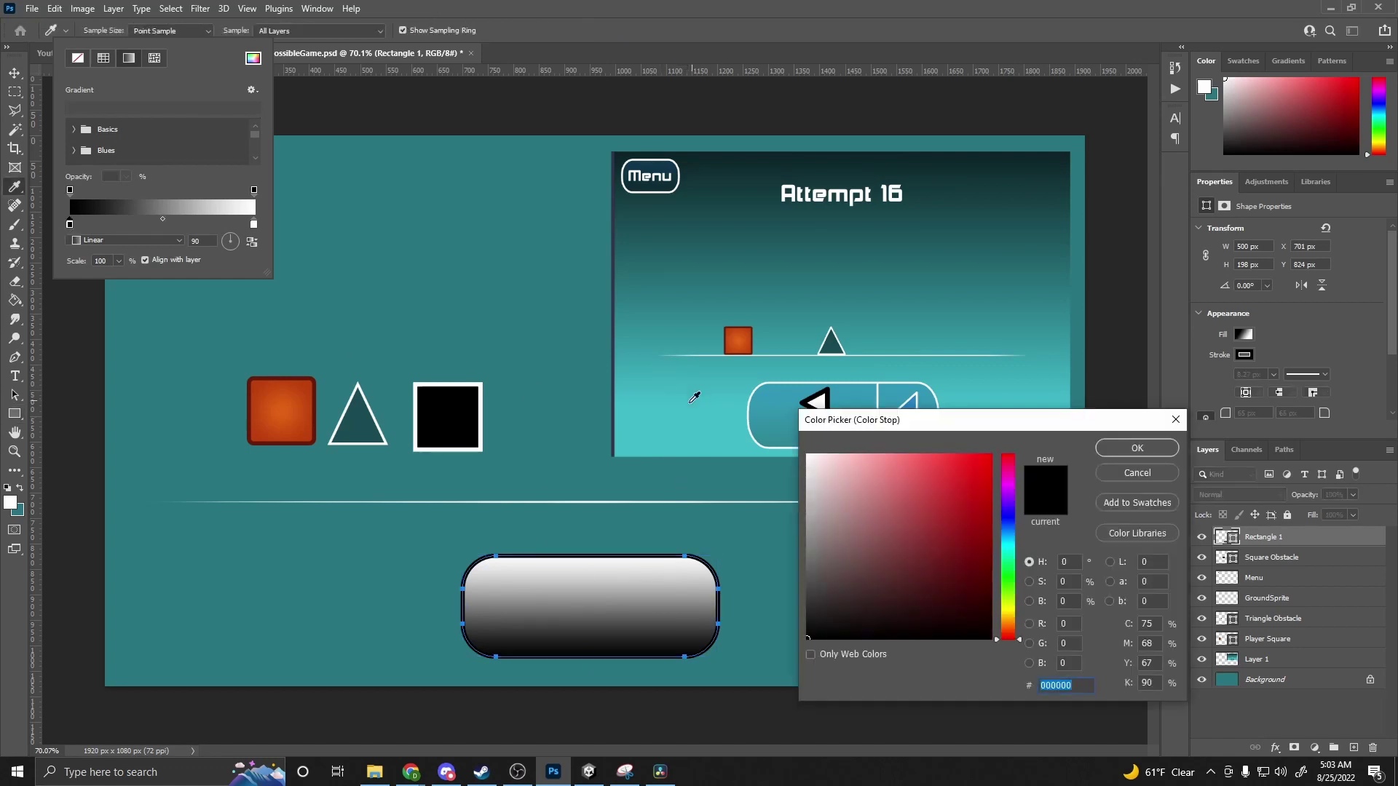
{"action": "left_click", "coordinate": [779, 439]}
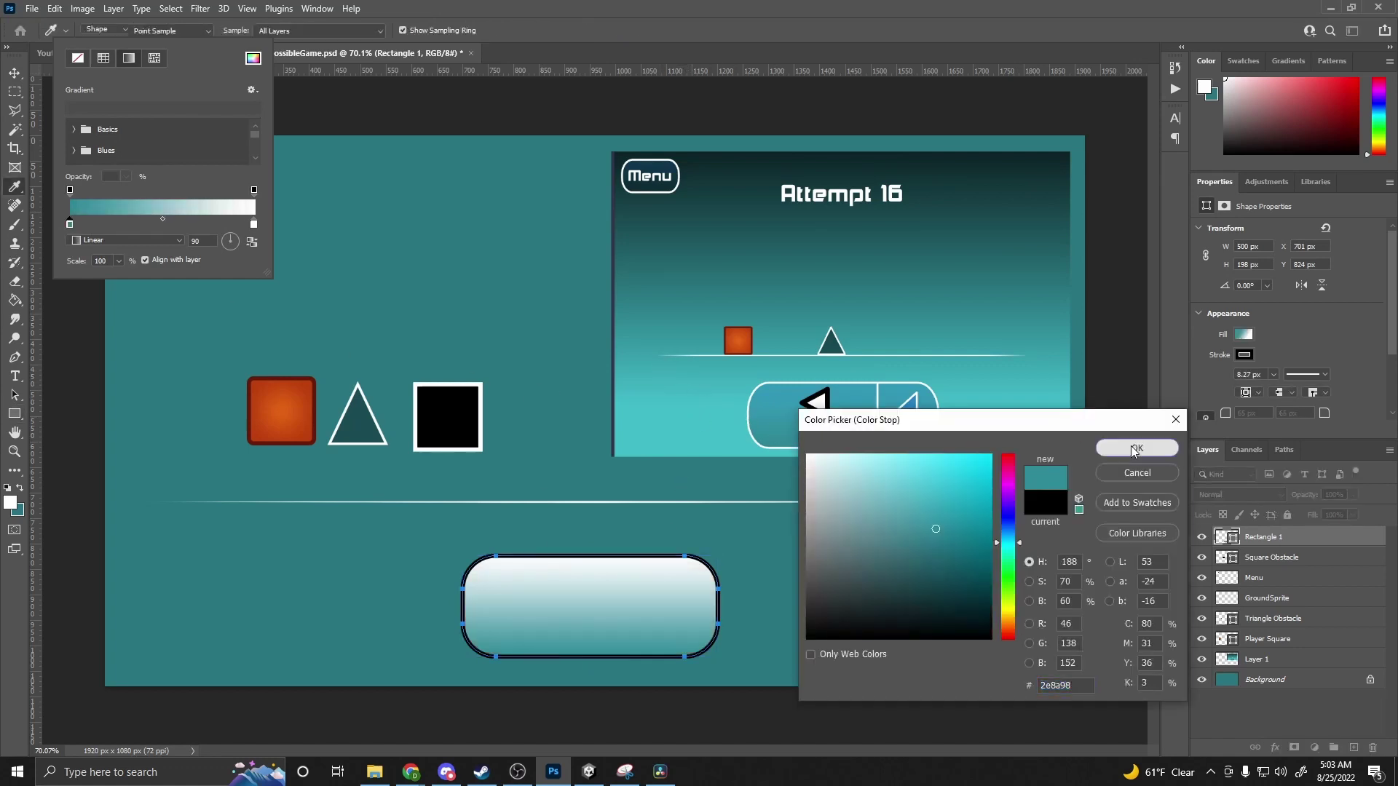
{"action": "left_click", "coordinate": [1137, 447]}
{"action": "double_click", "coordinate": [253, 225]}
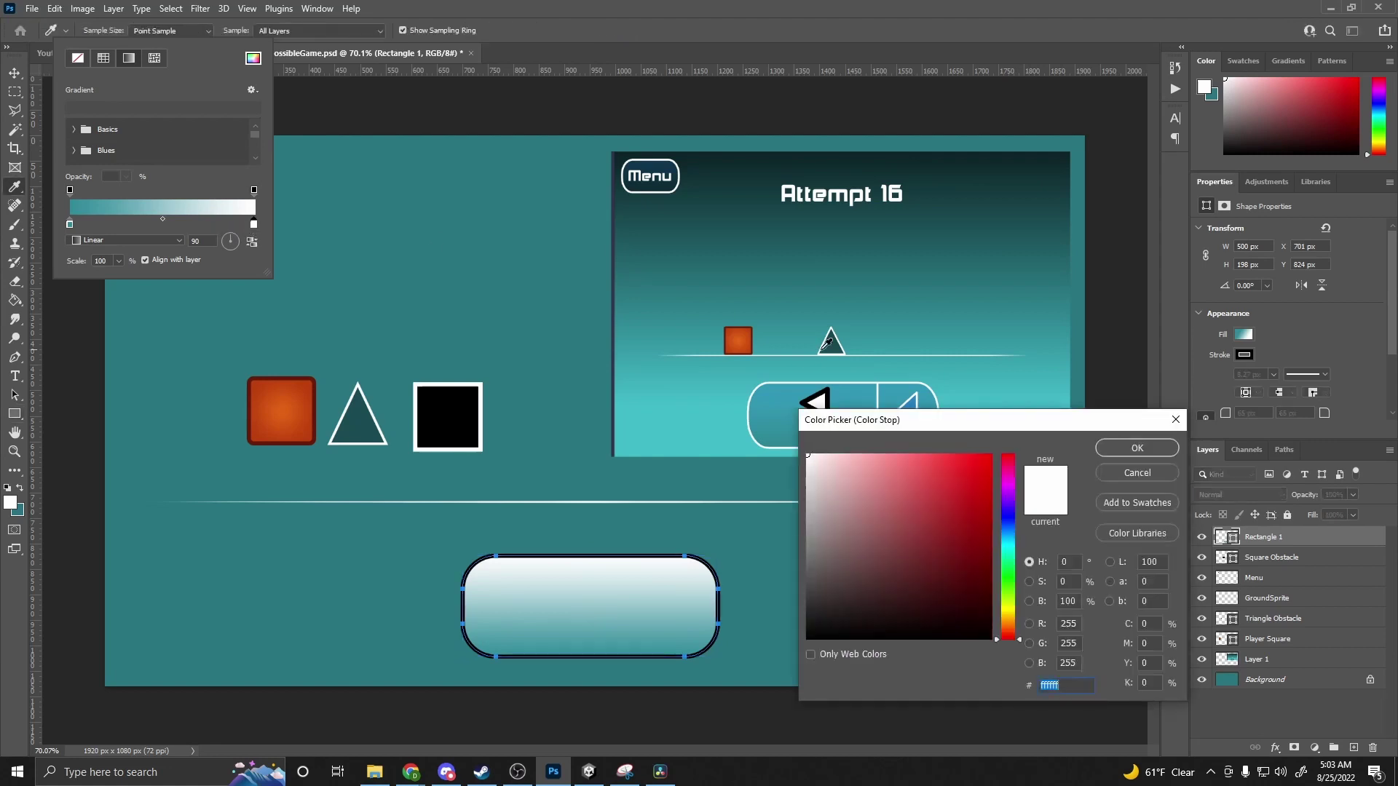
{"action": "left_click", "coordinate": [858, 401]}
{"action": "left_click", "coordinate": [1137, 448]}
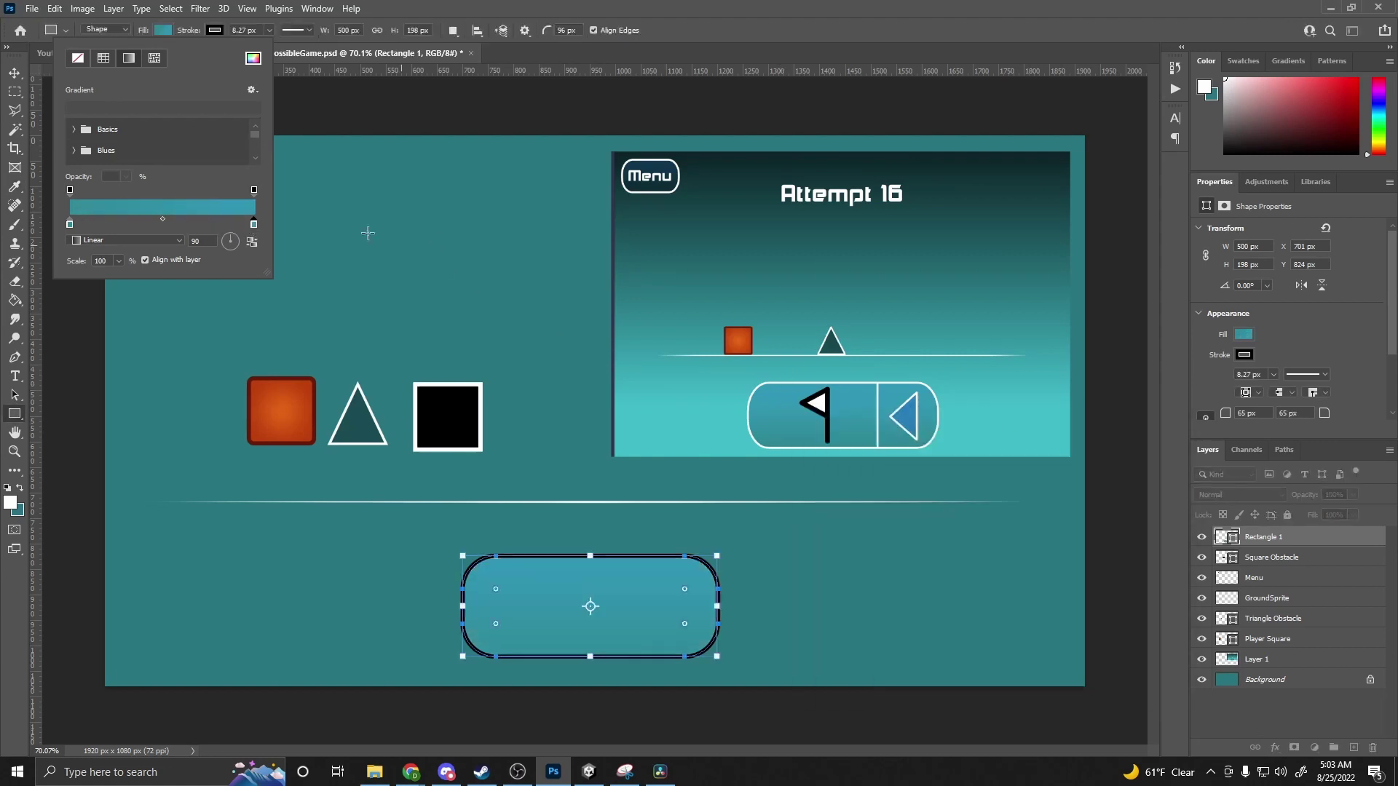
- Give the rounded rectangle a white stroke 7 px wide
{"action": "left_click", "coordinate": [221, 31]}
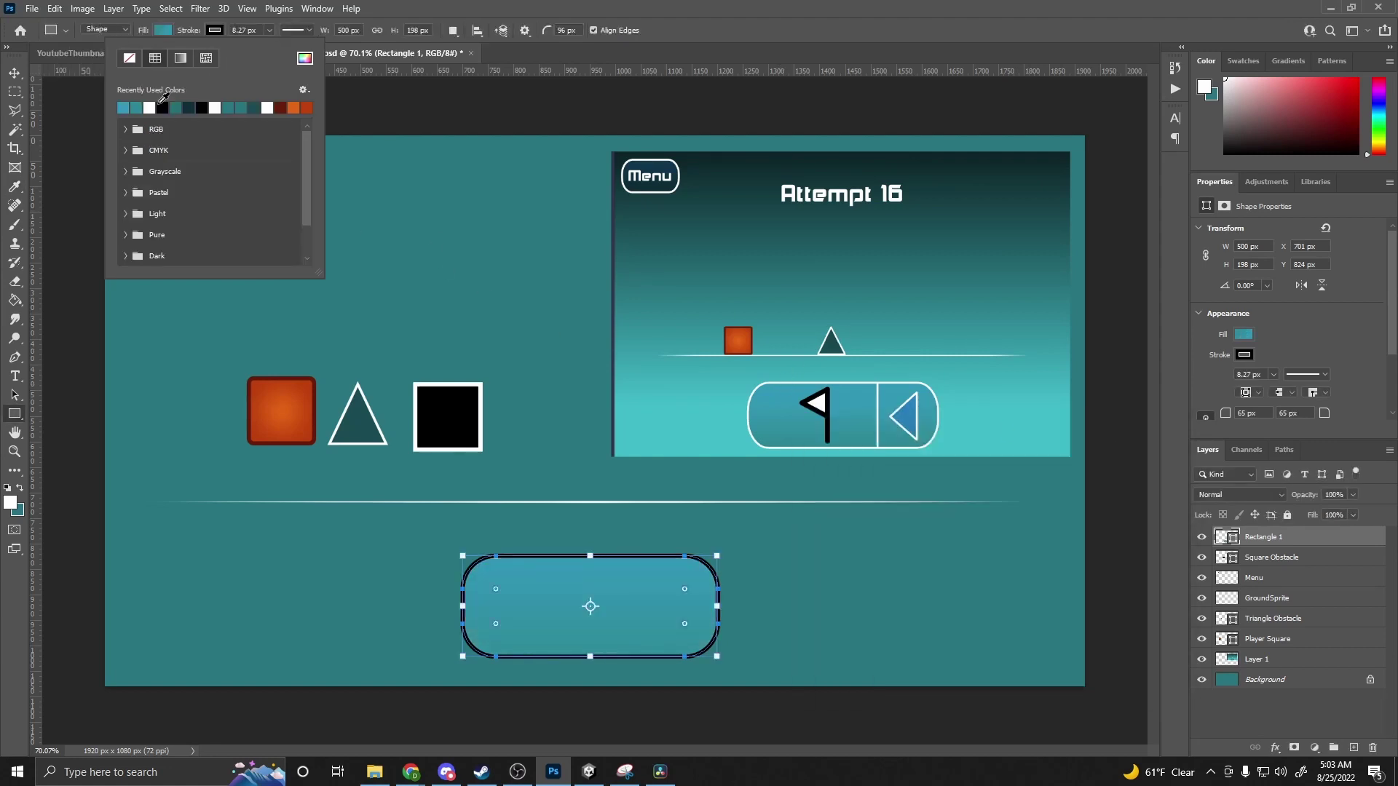
{"action": "left_click", "coordinate": [149, 108]}
{"action": "left_click", "coordinate": [229, 31]}
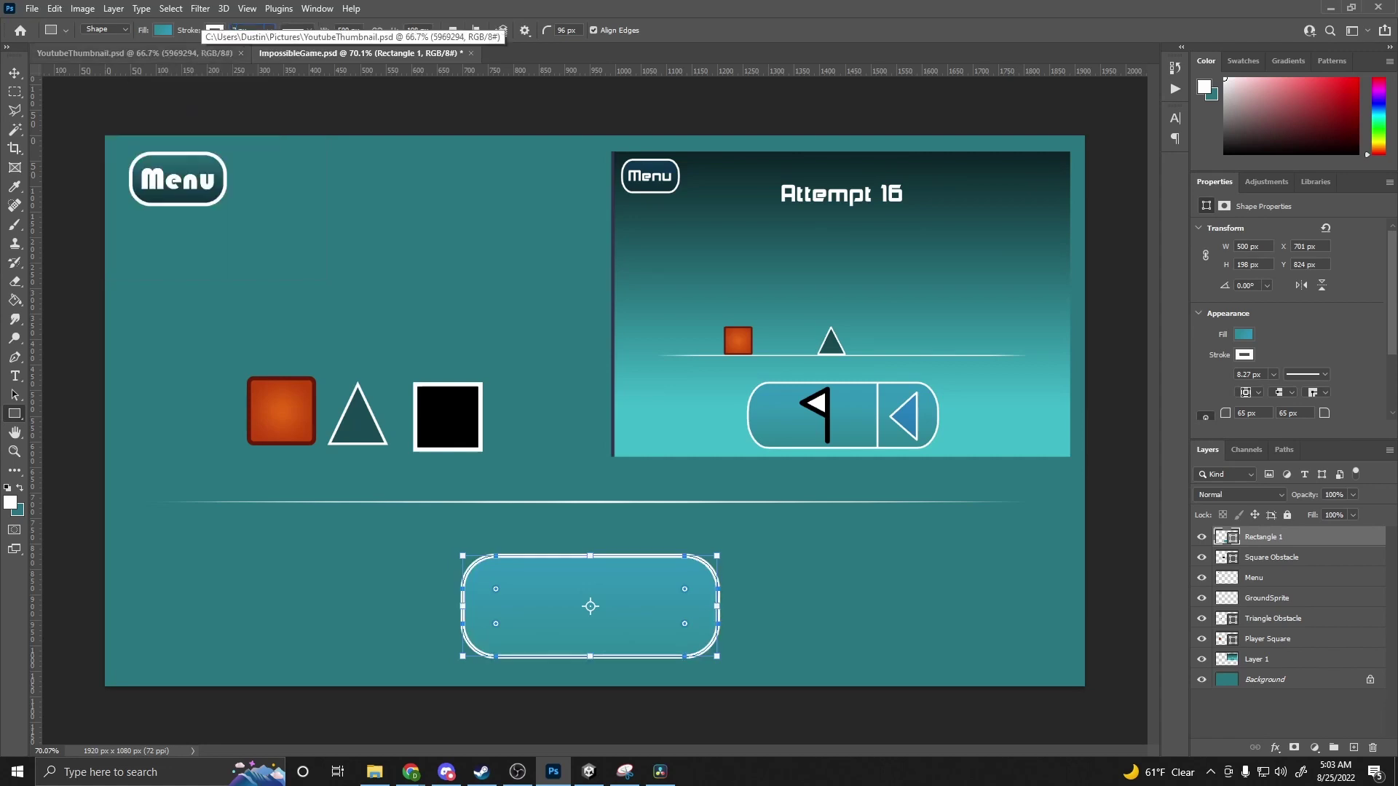
{"action": "key", "text": "Return"}
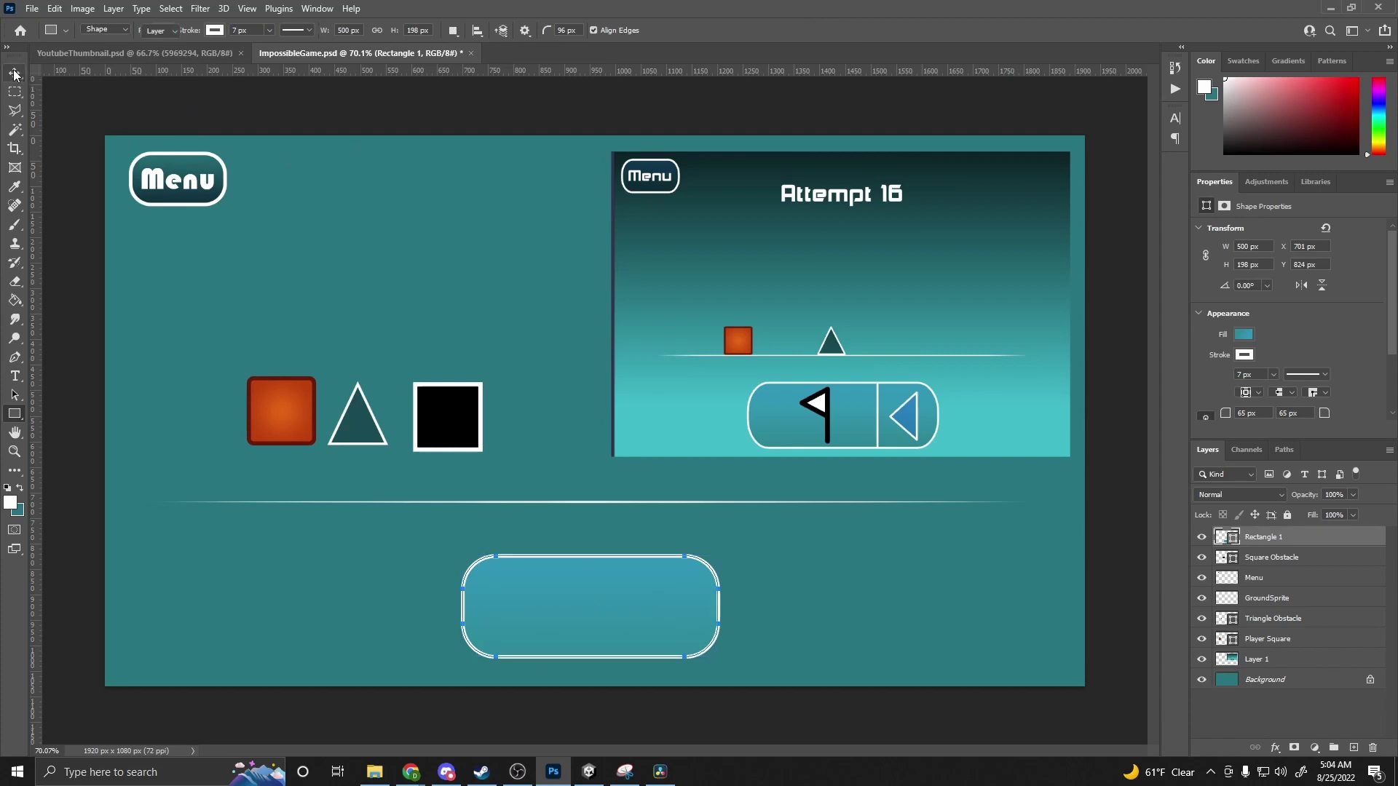
- Enlarge the rounded rectangle proportionally to about 698 px wide and 277 px high
{"action": "left_click", "coordinate": [14, 73]}
{"action": "left_click", "coordinate": [447, 574]}
{"action": "left_click_drag", "start_coordinate": [614, 619], "coordinate": [628, 610]}
{"action": "key", "text": "ctrl+t"}
{"action": "left_click_drag", "start_coordinate": [722, 604], "coordinate": [822, 602]}
{"action": "left_click", "coordinate": [17, 78]}
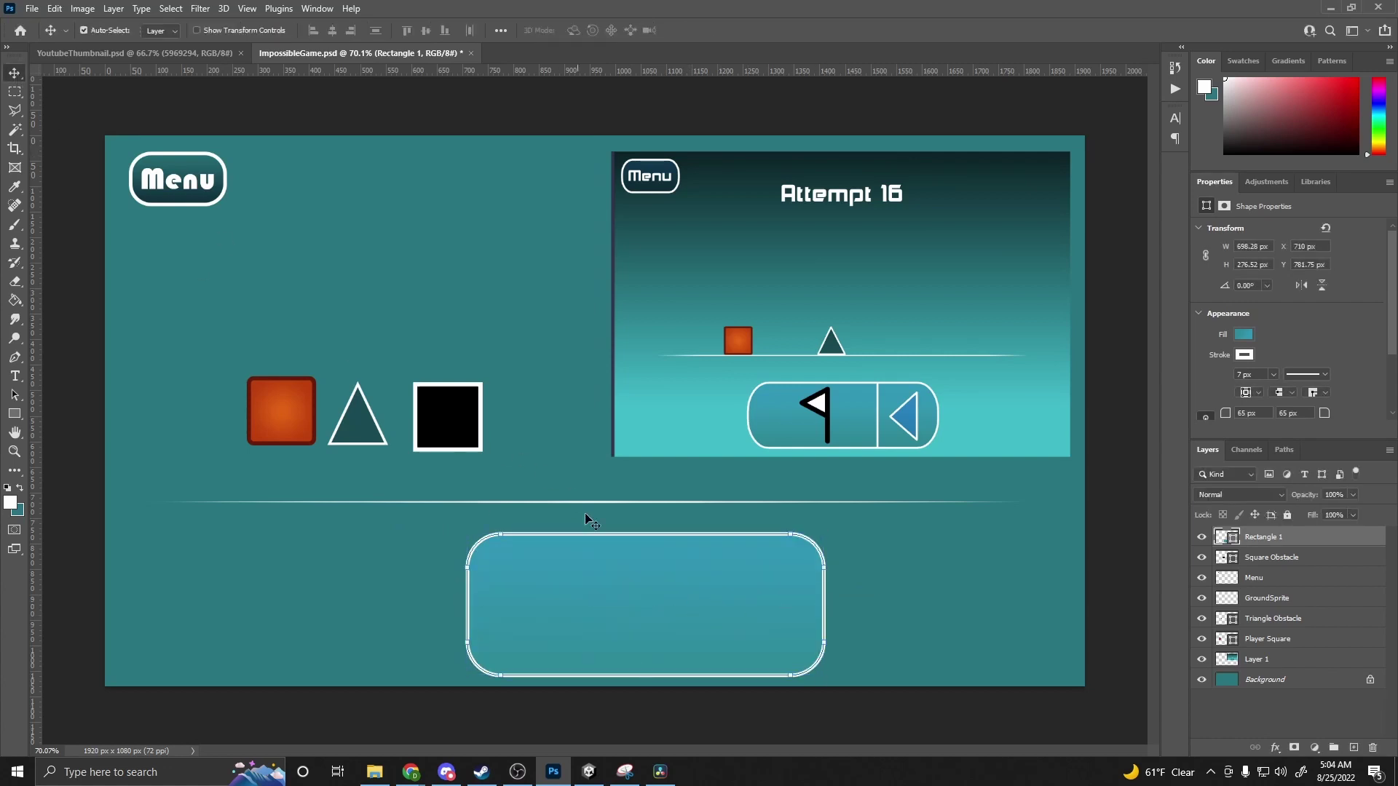
- Centre the enlarged rounded rectangle below the ground line and rasterize its layer
{"action": "left_click_drag", "start_coordinate": [651, 609], "coordinate": [596, 597]}
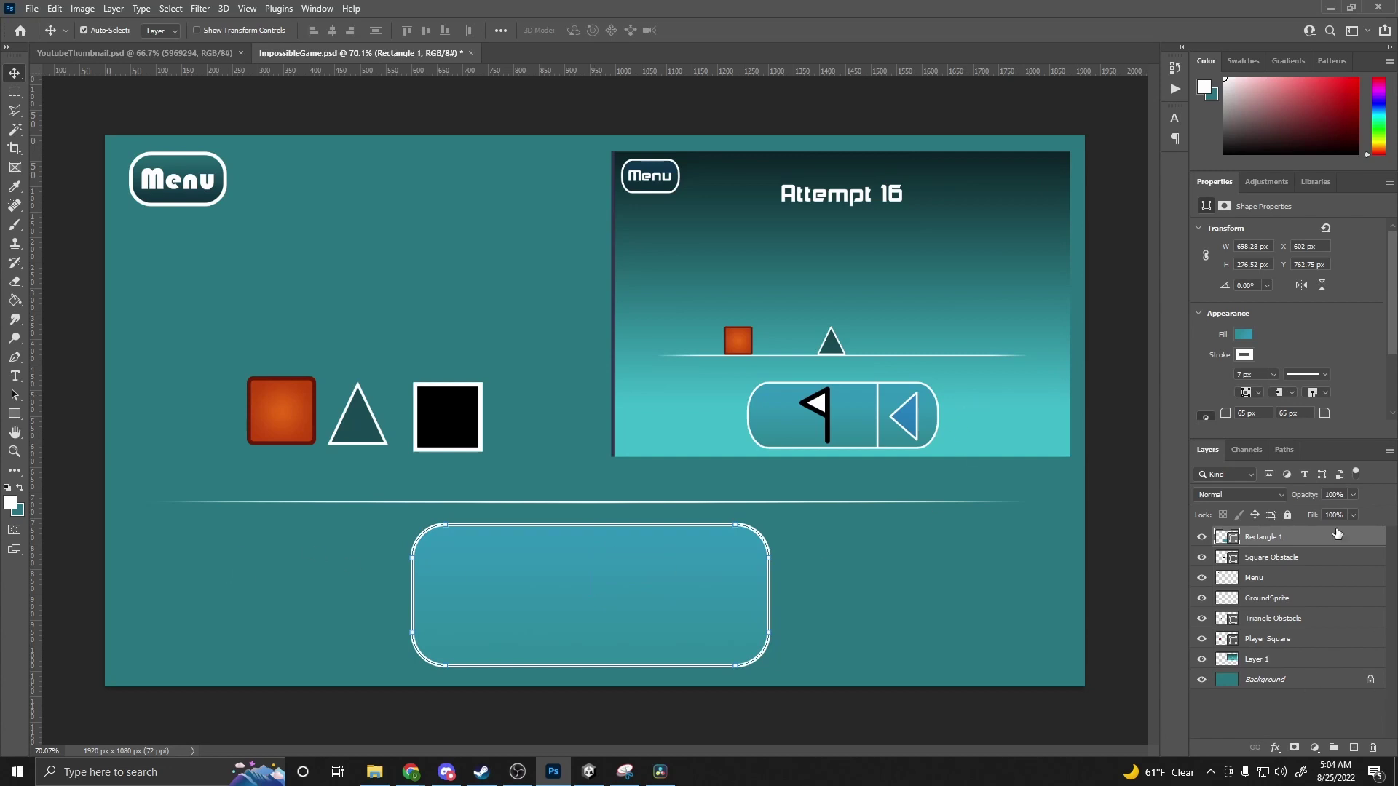
{"action": "right_click", "coordinate": [1320, 542]}
{"action": "left_click", "coordinate": [1221, 371]}
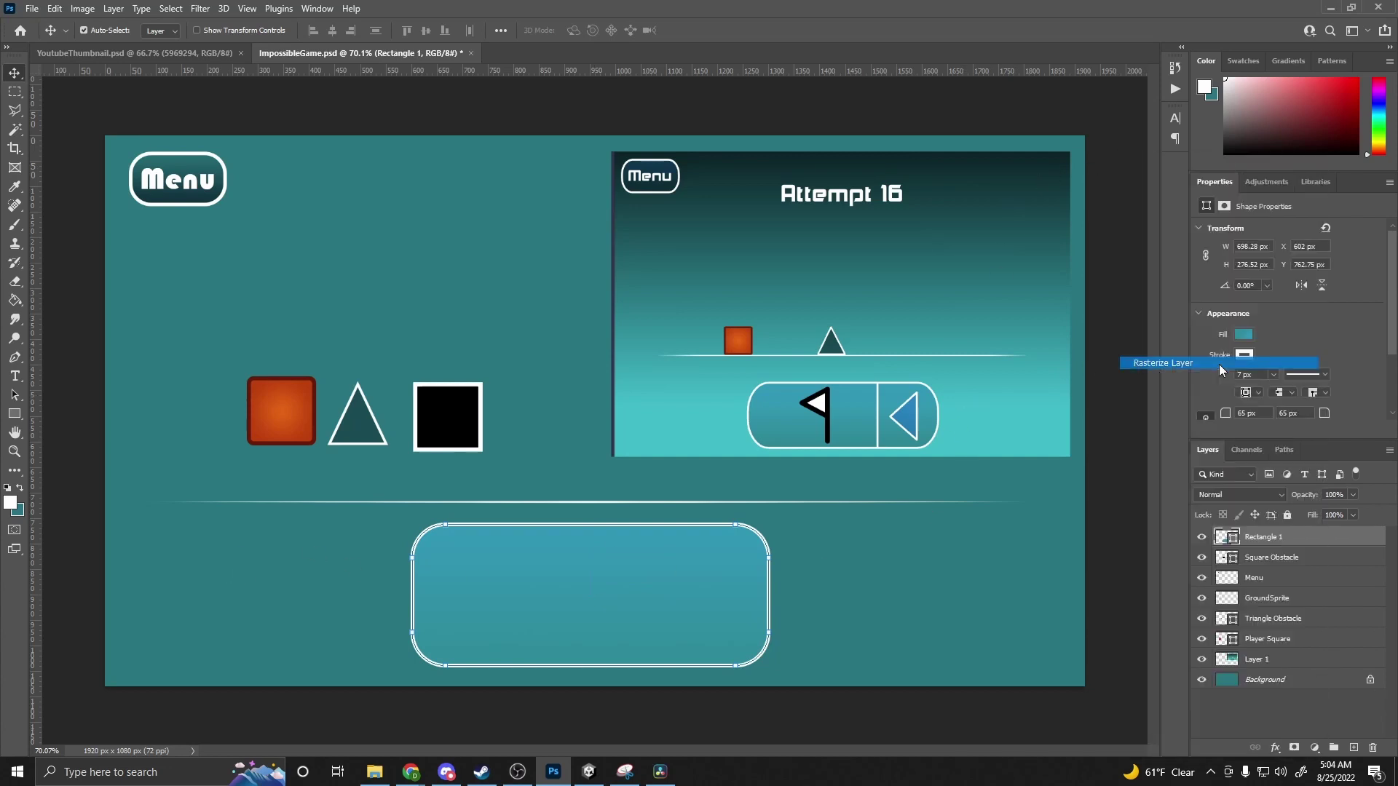
- Add a new empty layer above the Rectangle 1 layer for painting with the Brush tool
{"action": "left_click", "coordinate": [1351, 747]}
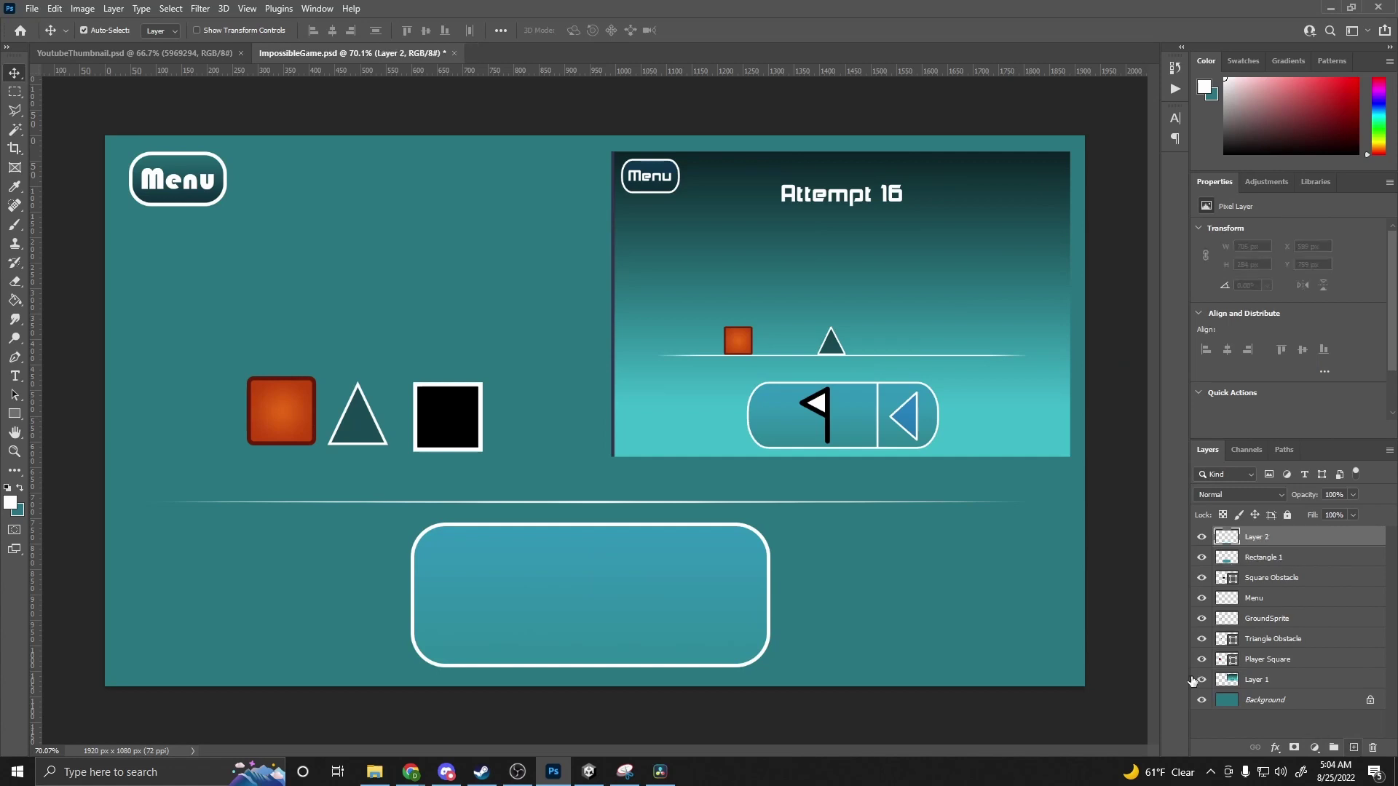
{"action": "left_click", "coordinate": [15, 225]}
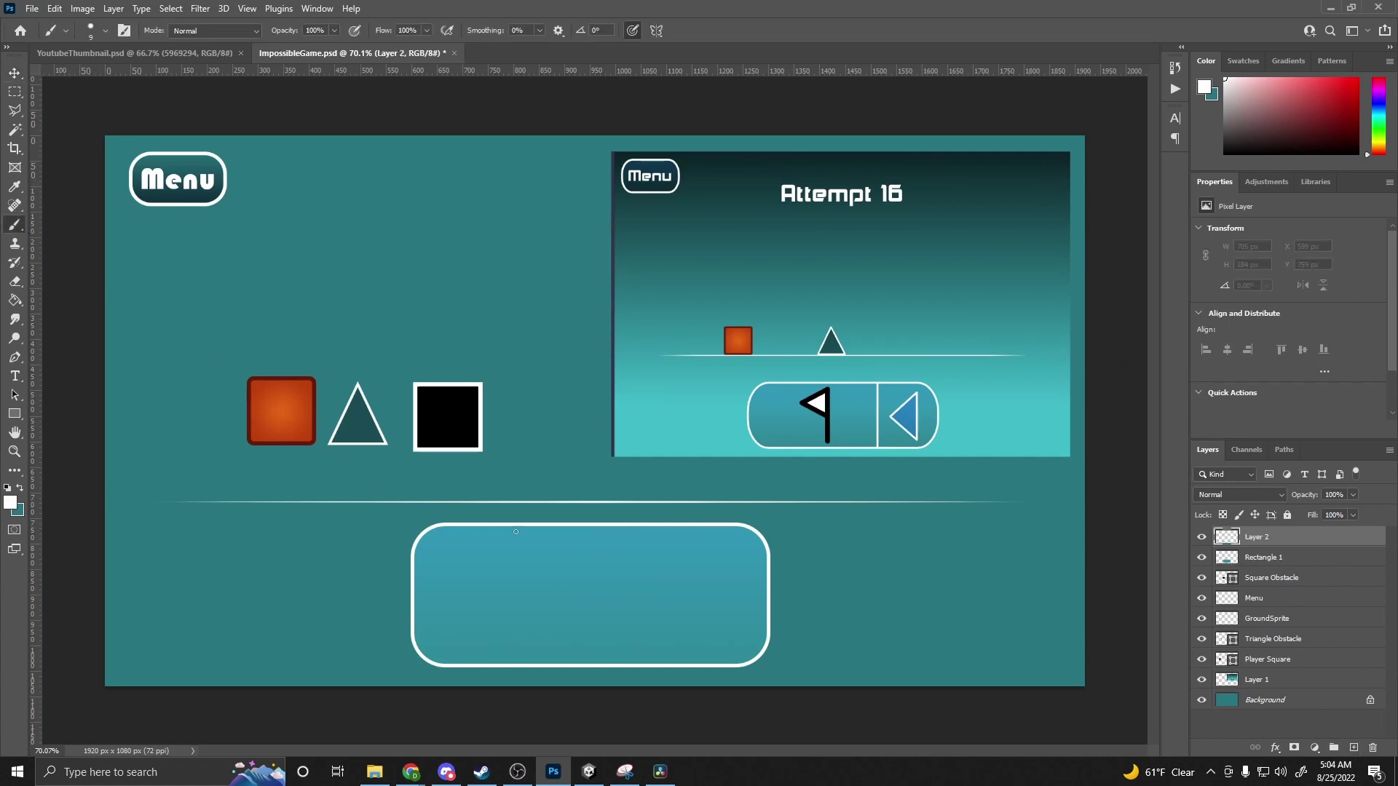
{"action": "scroll", "coordinate": [638, 524], "scroll_direction": "up", "scroll_amount": 5}
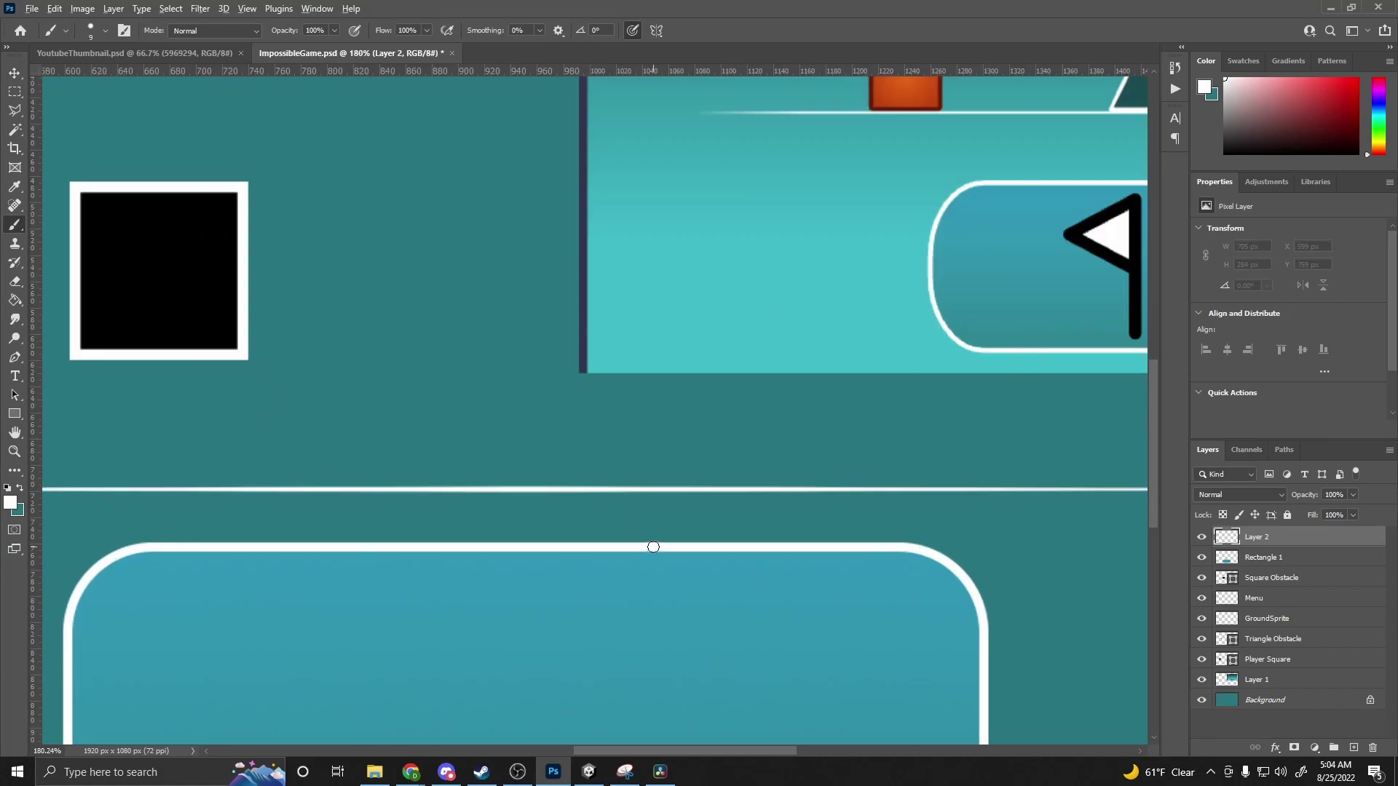
{"action": "scroll", "coordinate": [653, 546], "scroll_direction": "down", "scroll_amount": 3}
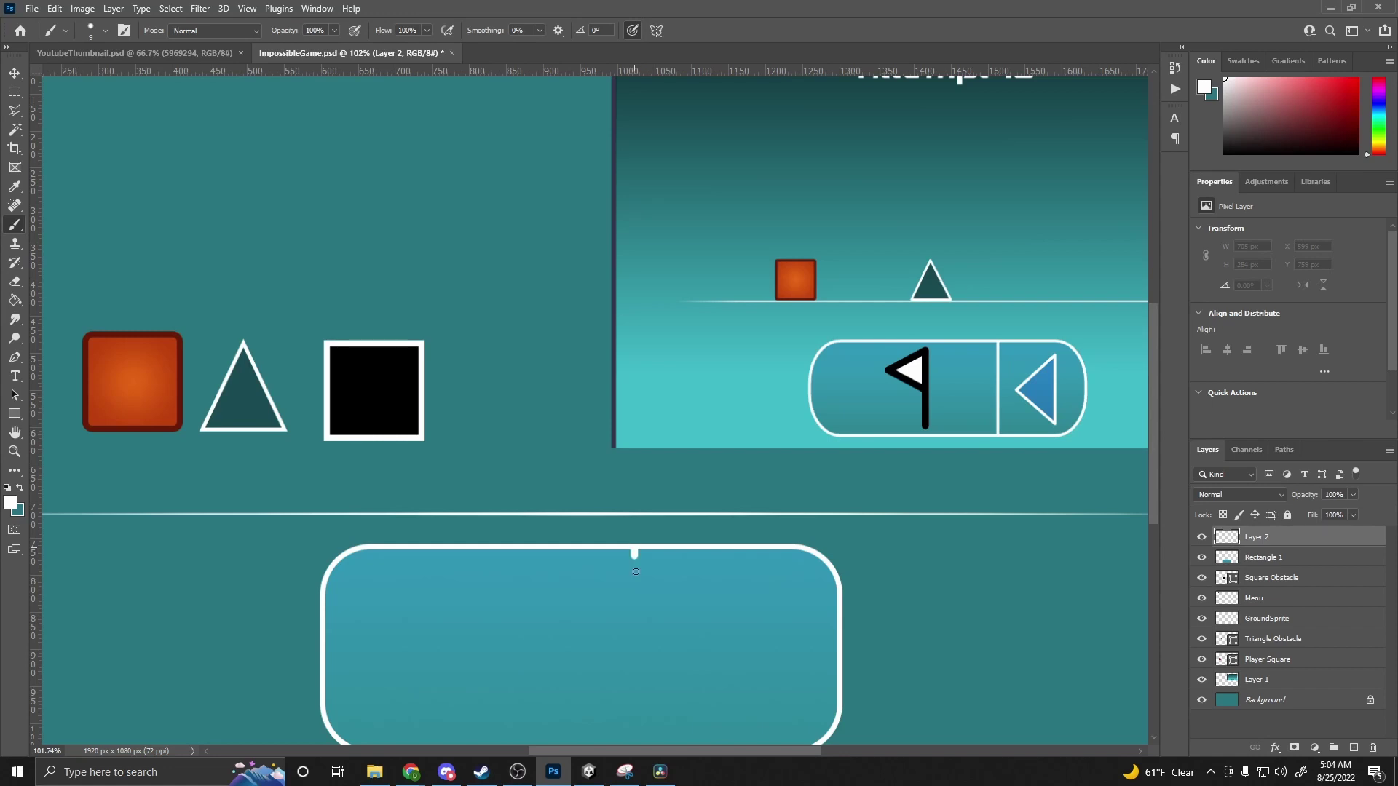
{"action": "left_click_drag", "start_coordinate": [635, 571], "coordinate": [634, 688]}
{"action": "scroll", "coordinate": [641, 688], "scroll_direction": "down", "scroll_amount": 1}
{"action": "key", "text": "ctrl+z"}
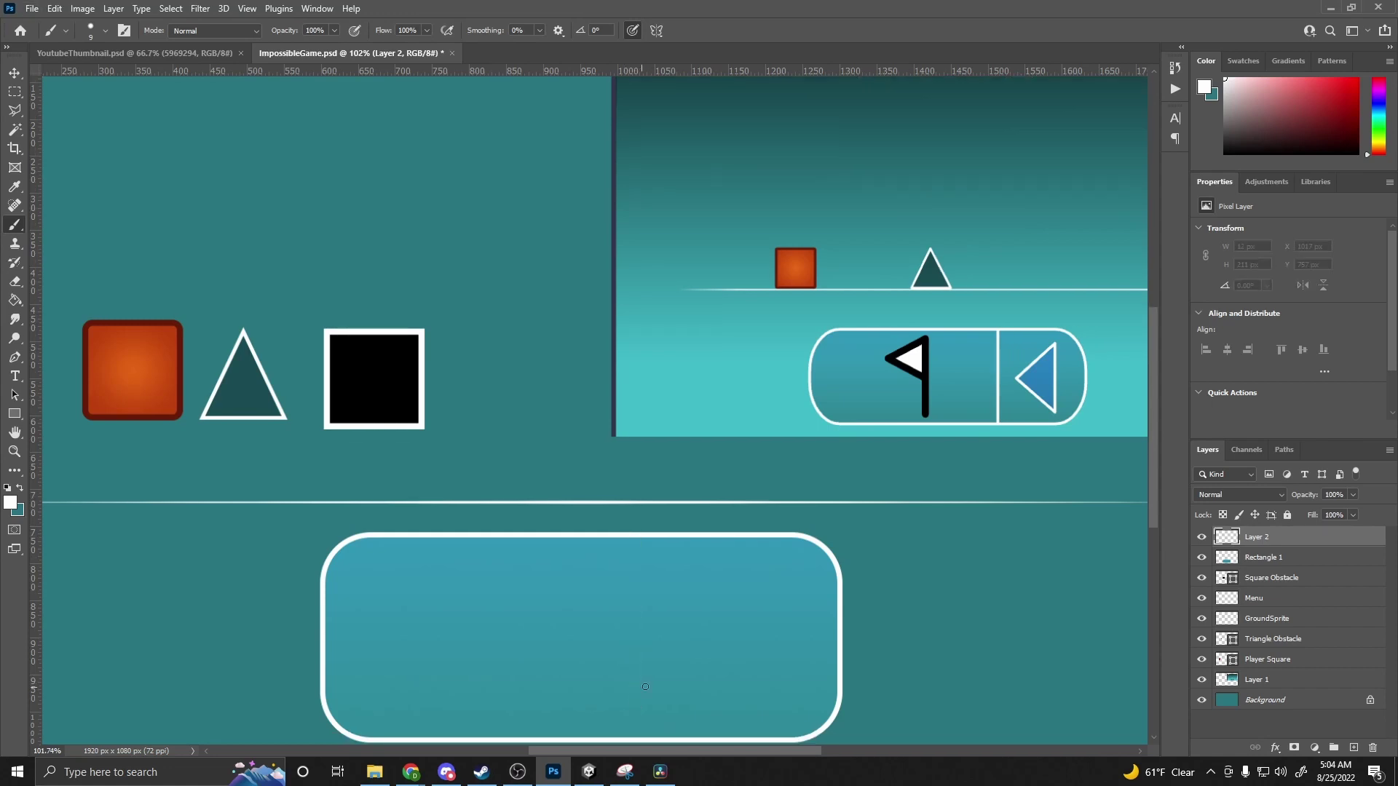
- Paint a straight white vertical divider about 285 px tall across the bar, right of its centre, and merge its layer with Rectangle 1
{"action": "scroll", "coordinate": [692, 623], "scroll_direction": "down", "scroll_amount": 1}
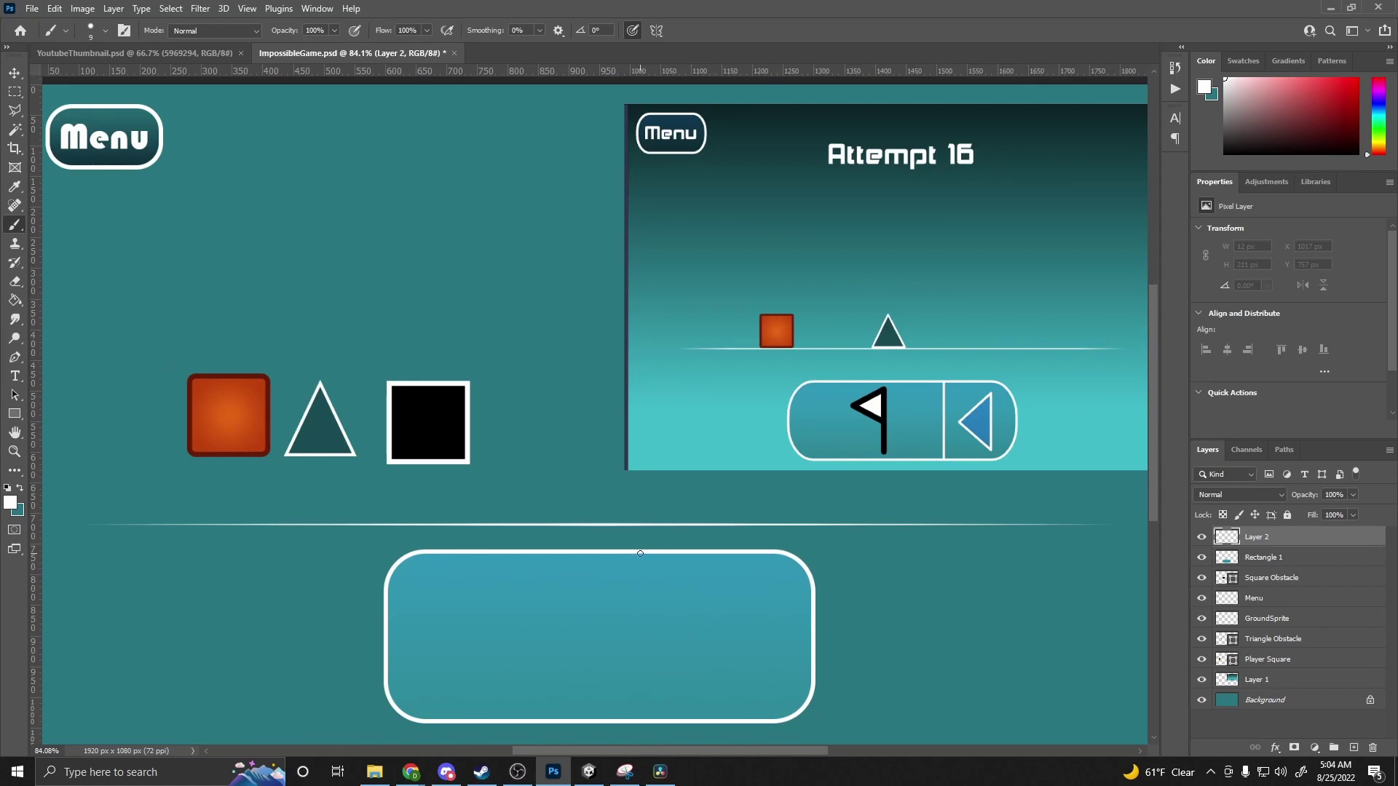
{"action": "left_click_drag", "start_coordinate": [639, 553], "coordinate": [639, 717]}
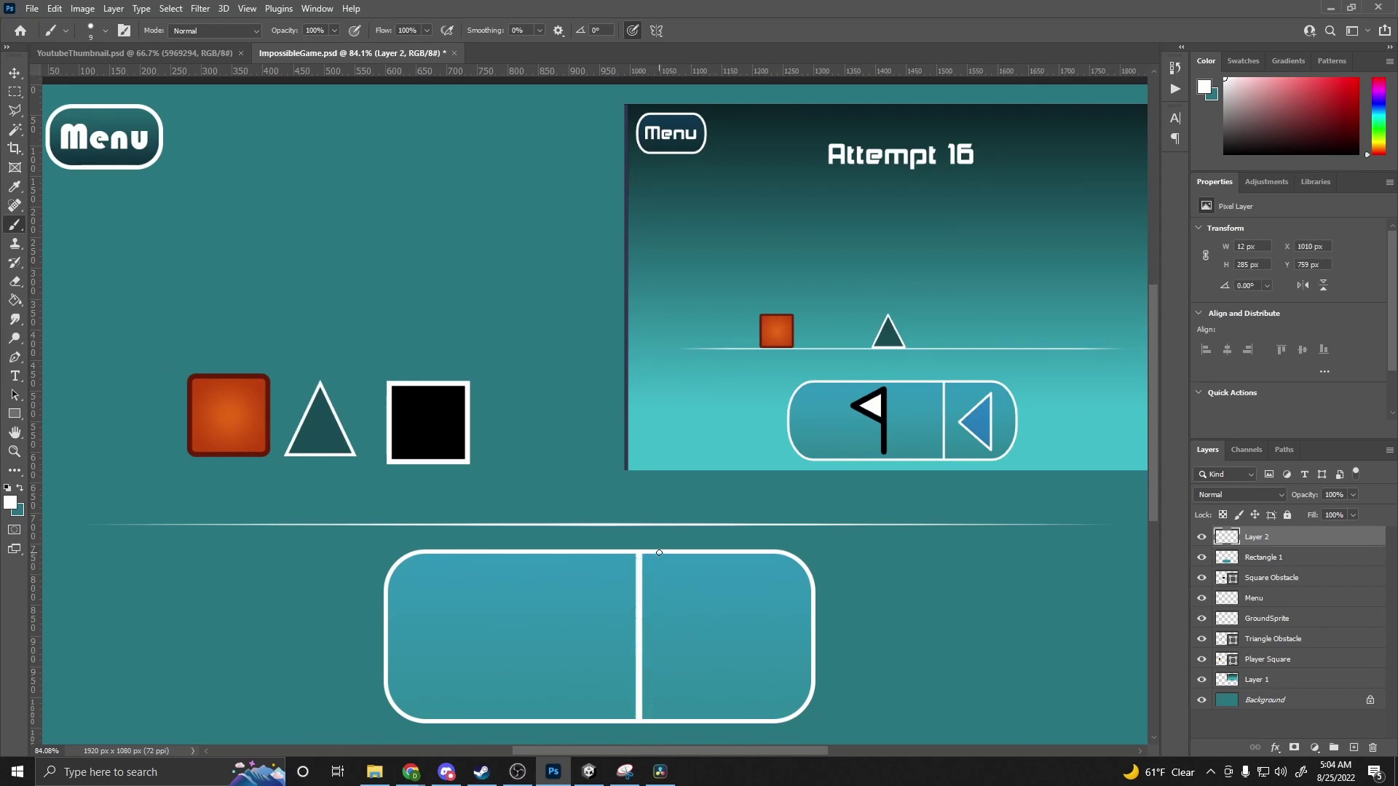
{"action": "left_click", "coordinate": [1286, 555], "text": "shift"}
{"action": "right_click", "coordinate": [1285, 555]}
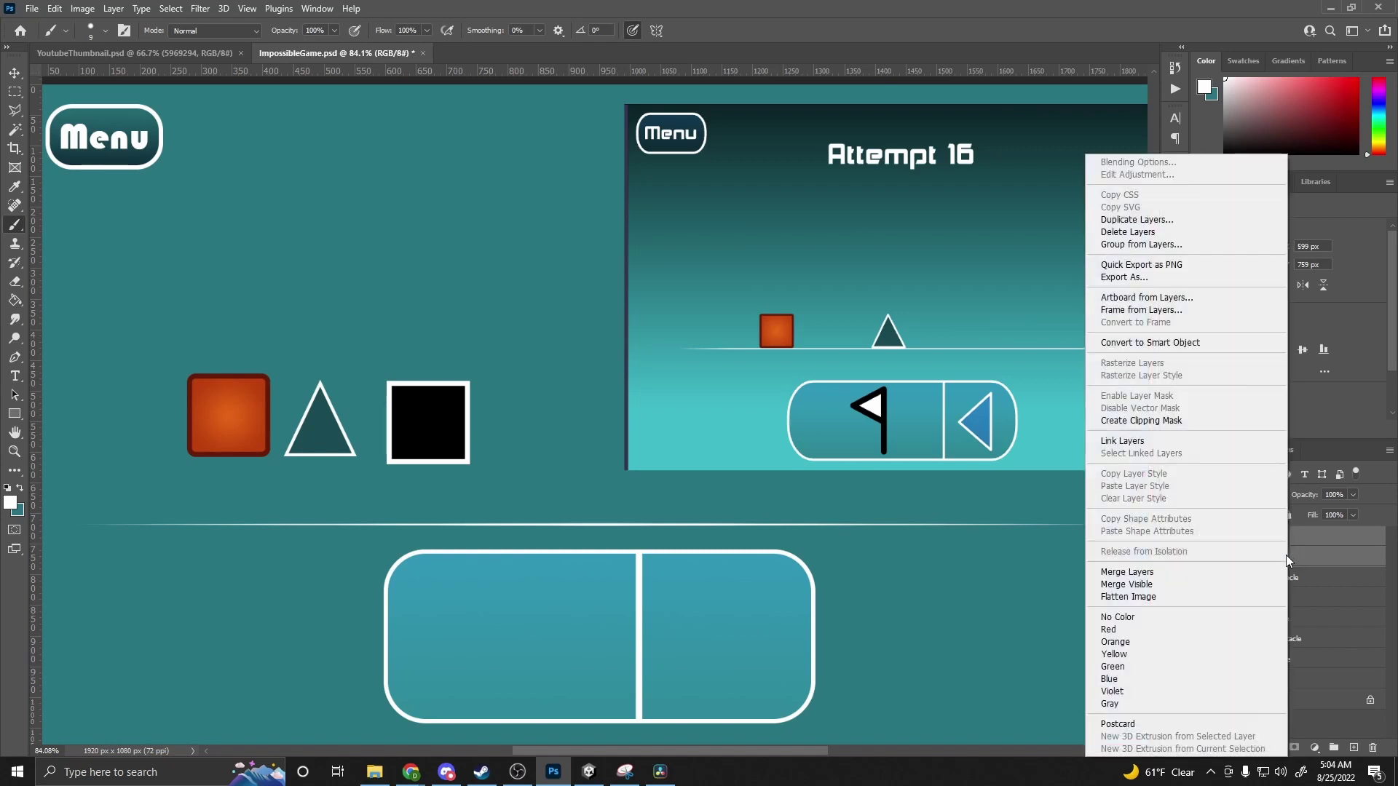
{"action": "left_click", "coordinate": [1141, 572]}
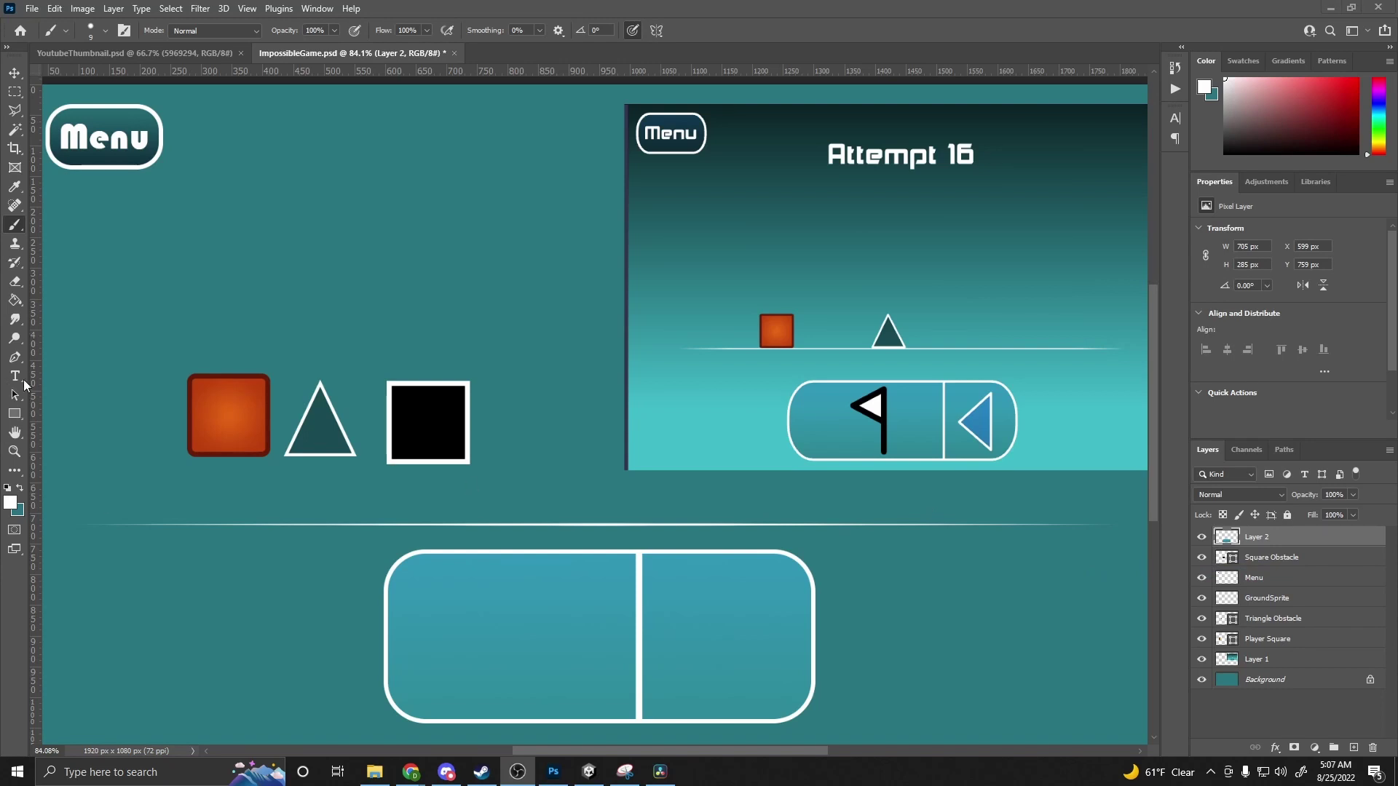
- Set the Brush tool to black at 35 px and add a new layer above the merged button bar
{"action": "left_click", "coordinate": [15, 230]}
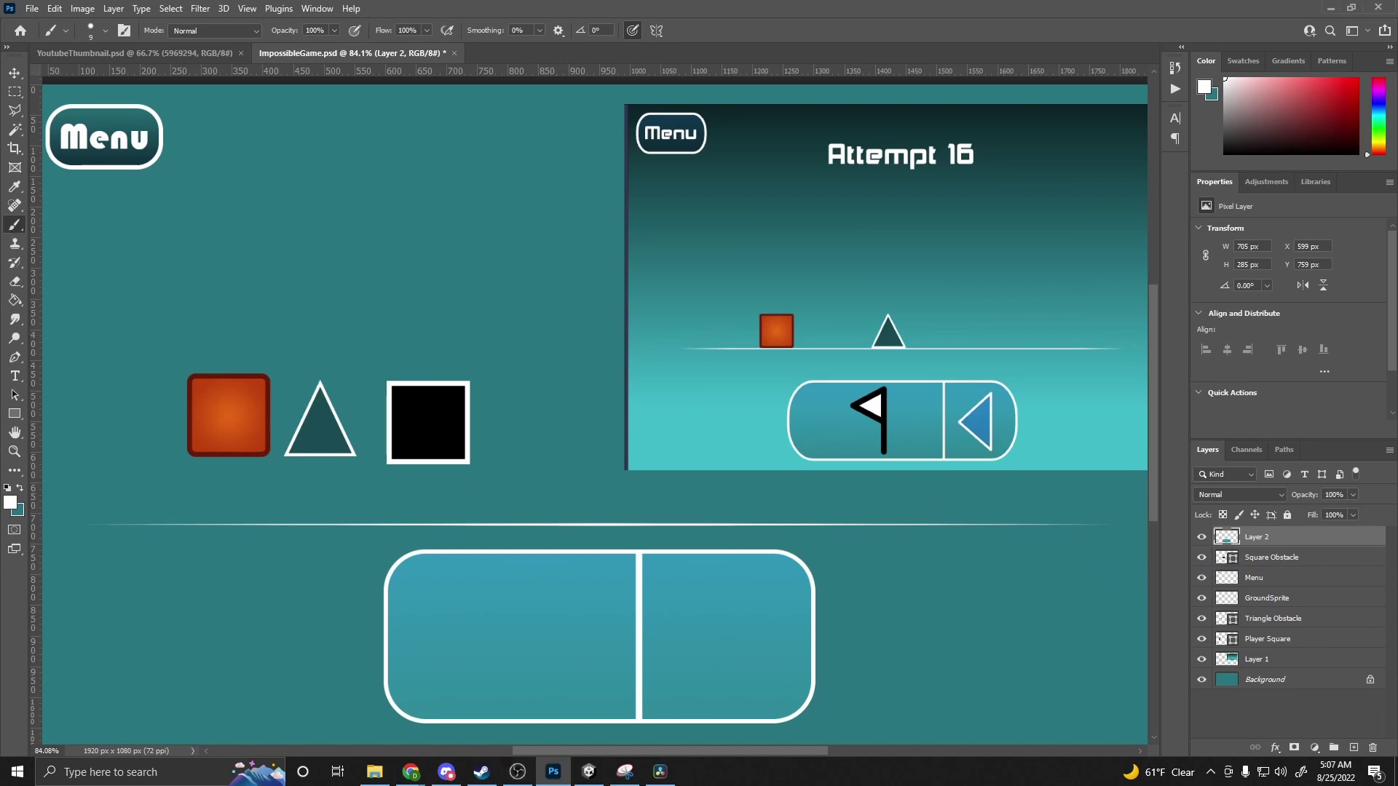
{"action": "left_click", "coordinate": [8, 488]}
{"action": "left_click_drag", "start_coordinate": [528, 643], "coordinate": [534, 650]}
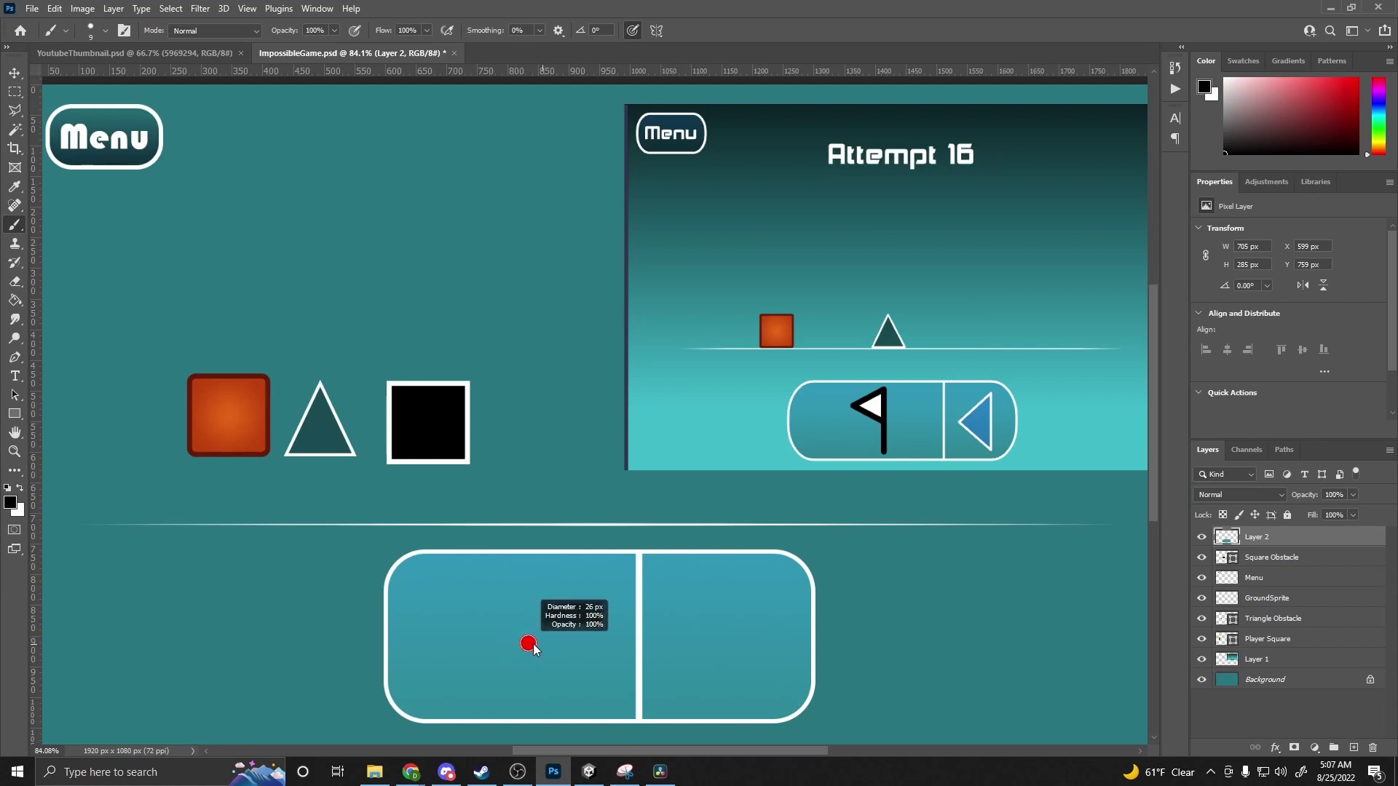
{"action": "left_click_drag", "start_coordinate": [533, 645], "coordinate": [535, 643]}
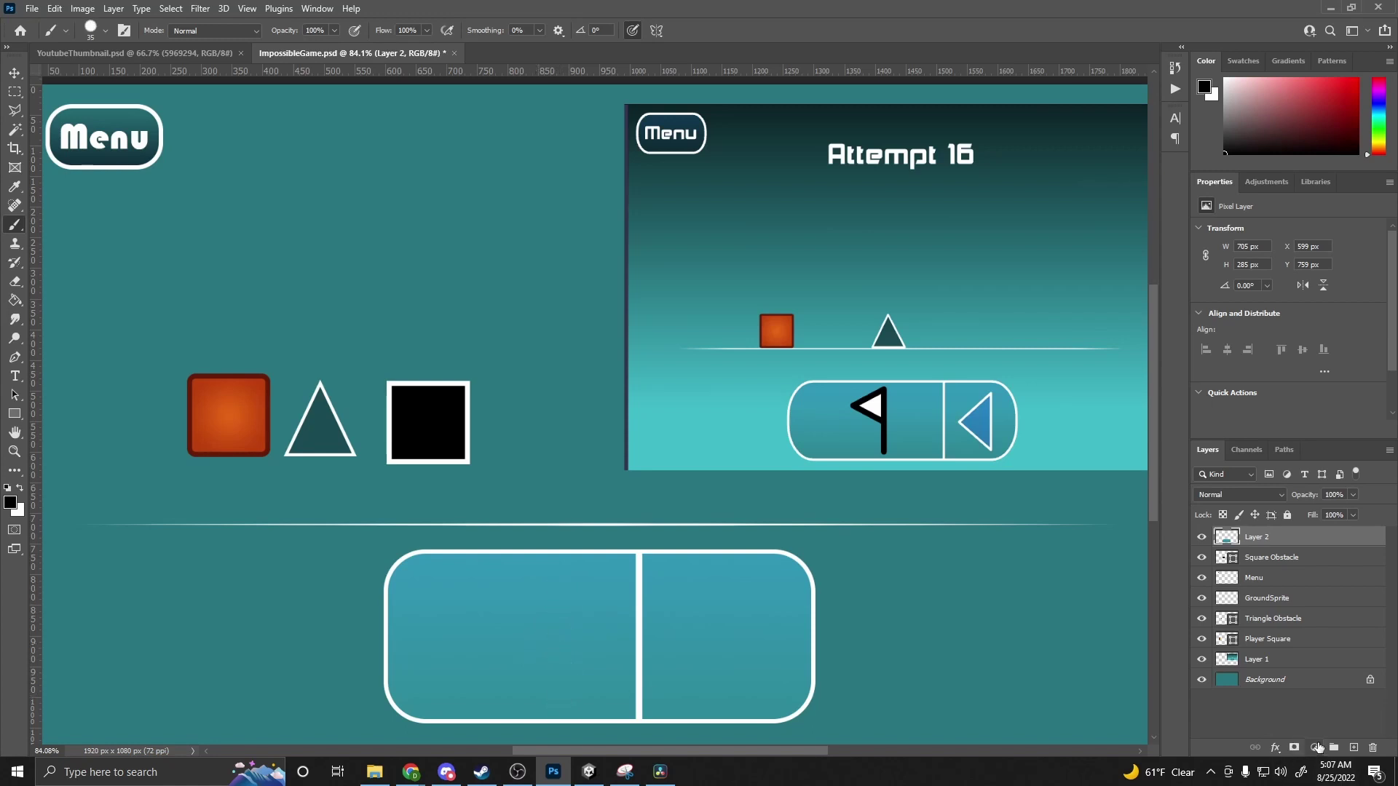
{"action": "left_click", "coordinate": [1353, 747]}
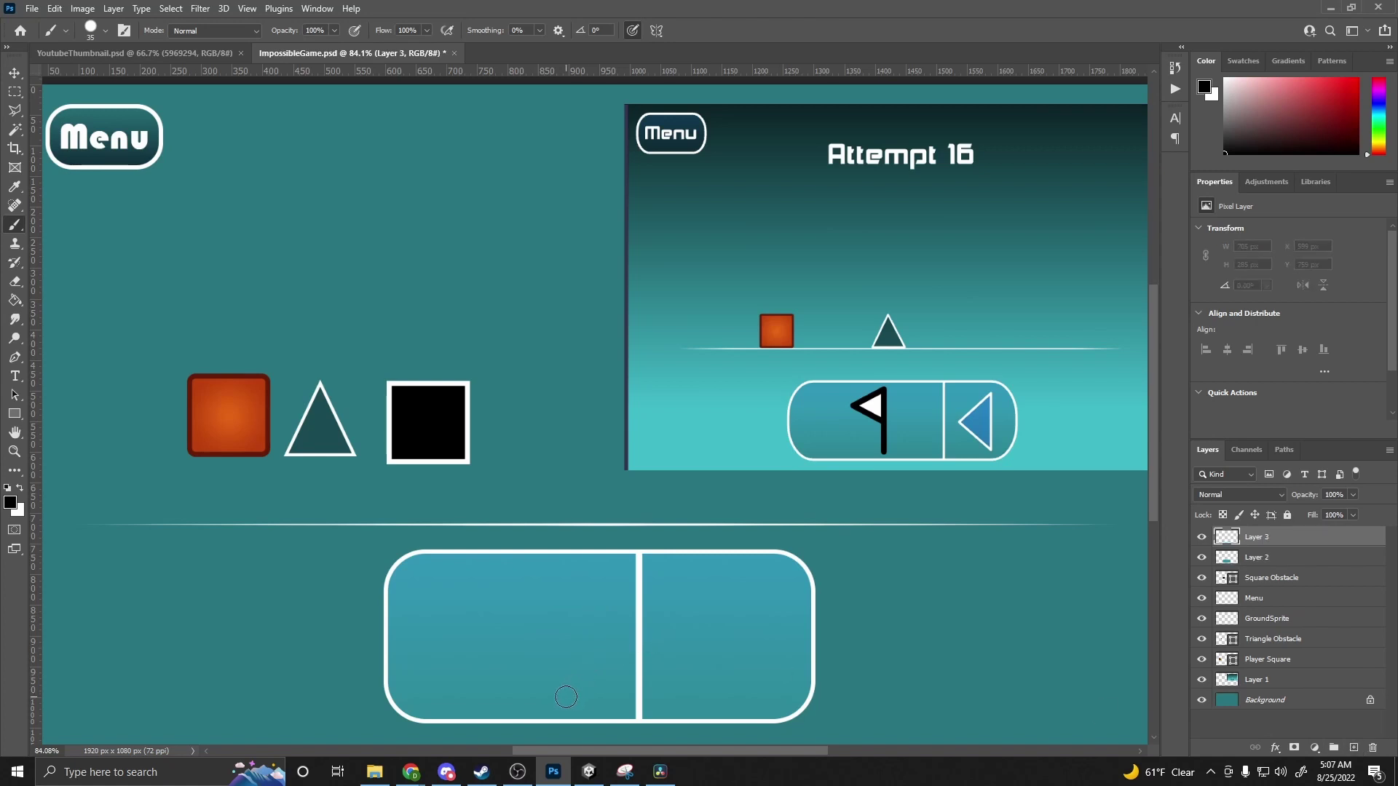
{"action": "left_click_drag", "start_coordinate": [565, 698], "coordinate": [565, 571]}
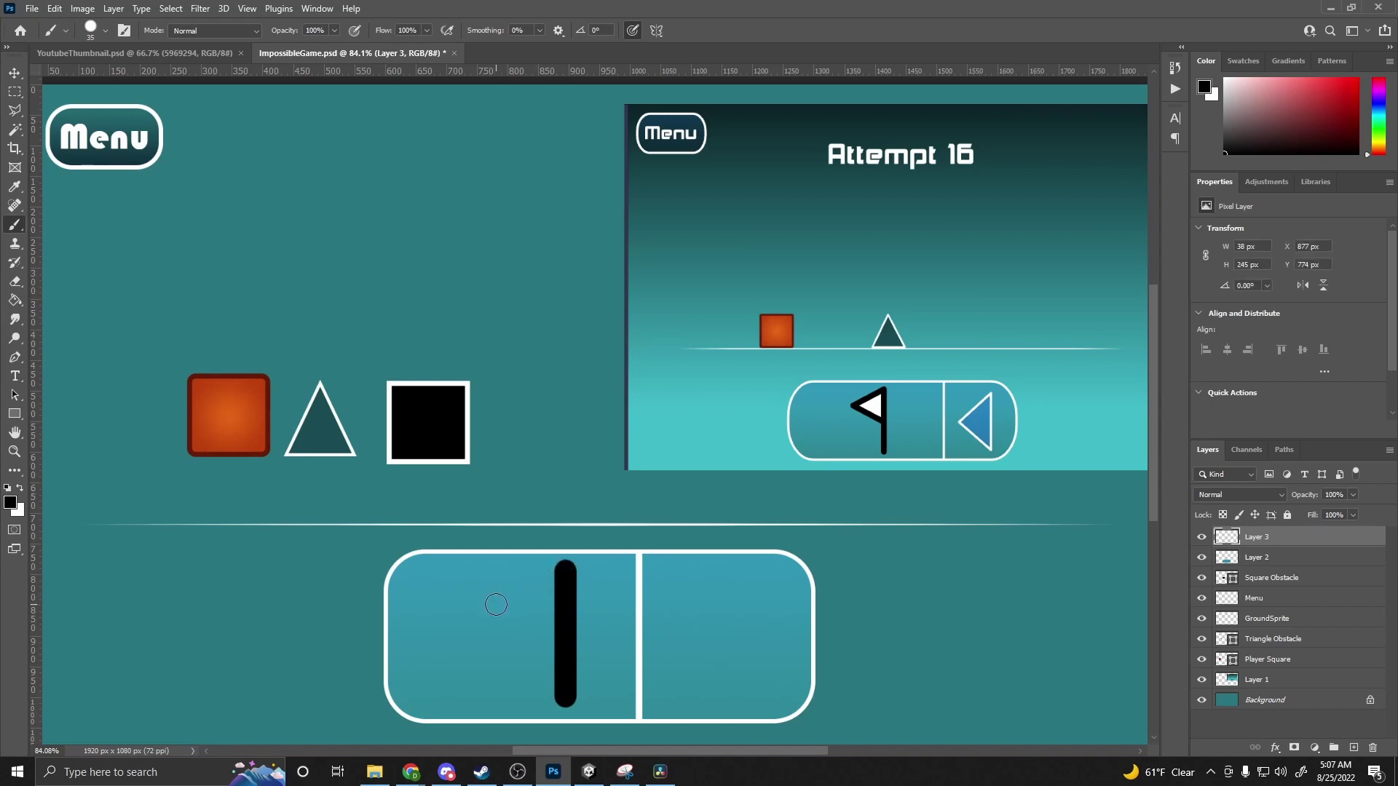
{"action": "left_click", "coordinate": [495, 605], "text": "shift"}
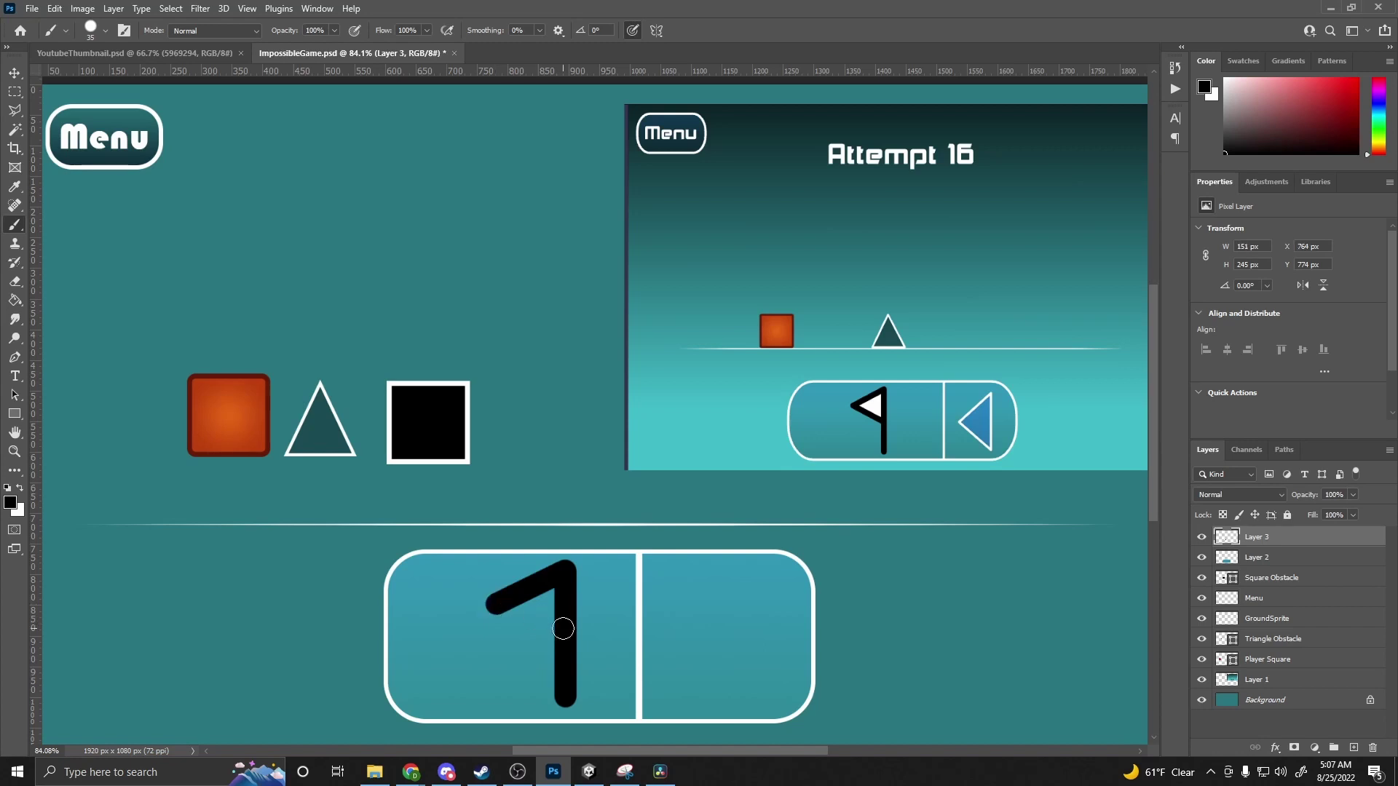
{"action": "left_click", "coordinate": [562, 628], "text": "shift"}
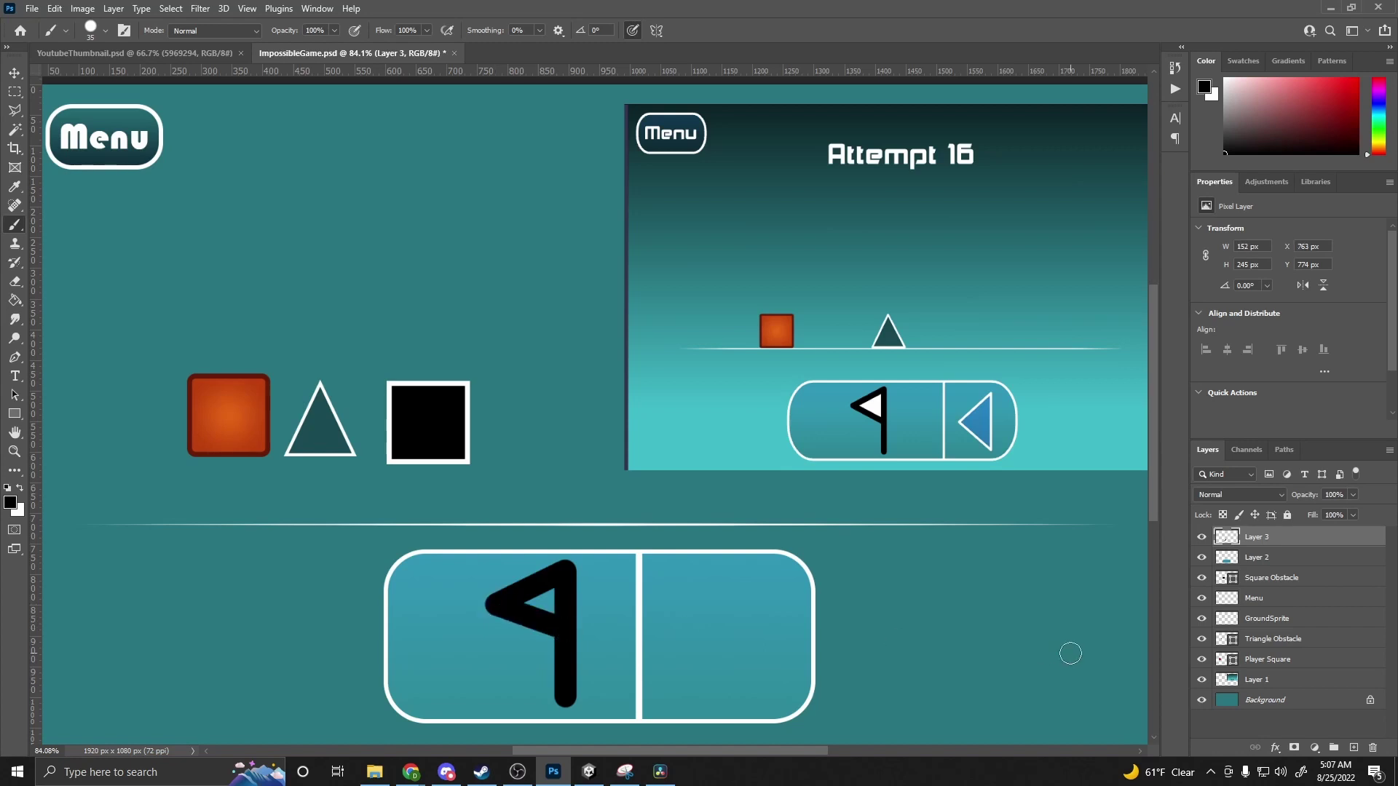
{"action": "key", "text": "ctrl+z"}
{"action": "key", "text": "ctrl+z"}
{"action": "key", "text": "ctrl+z"}
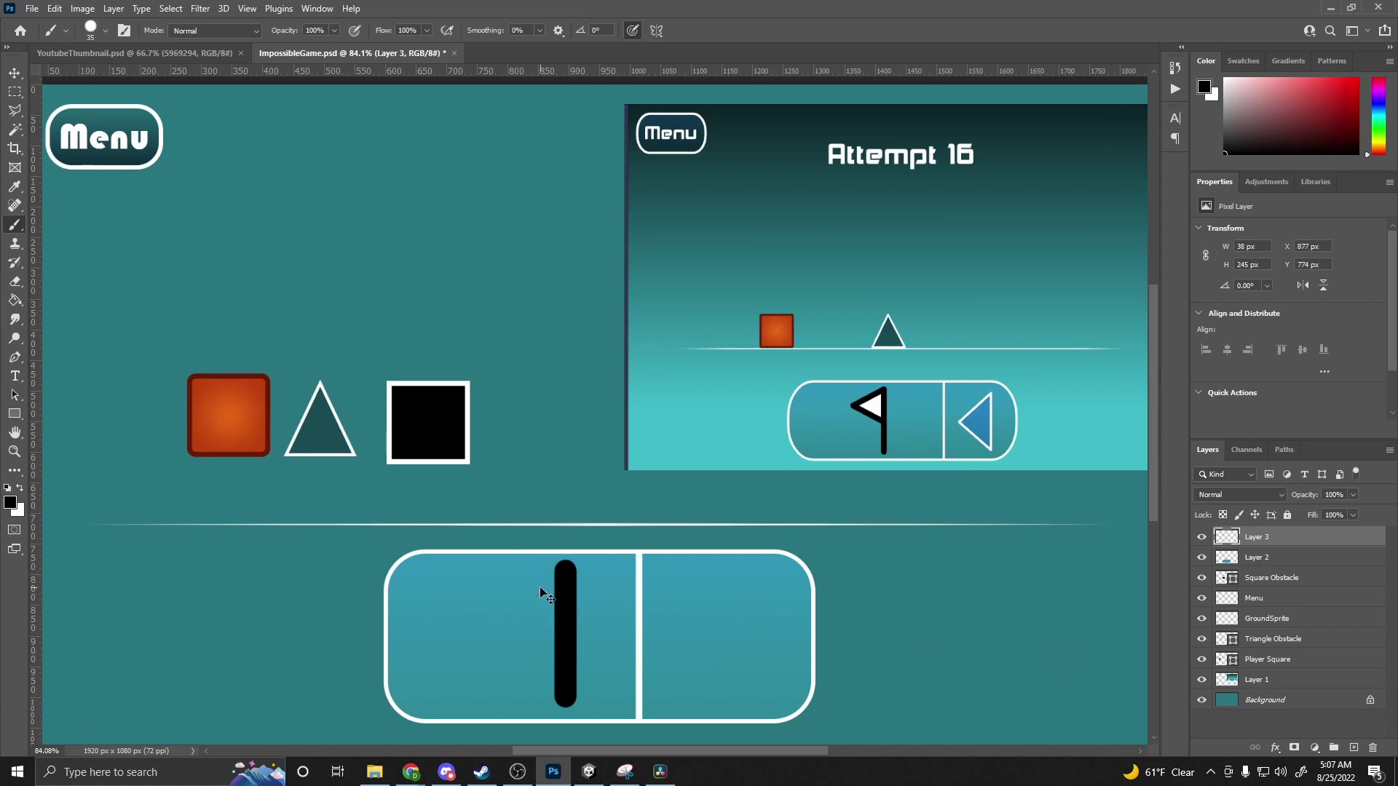
- Paint a black flag outline about 244 px tall in the bar's larger section with a 21 px brush: vertical pole plus left-pointing triangle
{"action": "right_click", "coordinate": [567, 619], "text": "alt"}
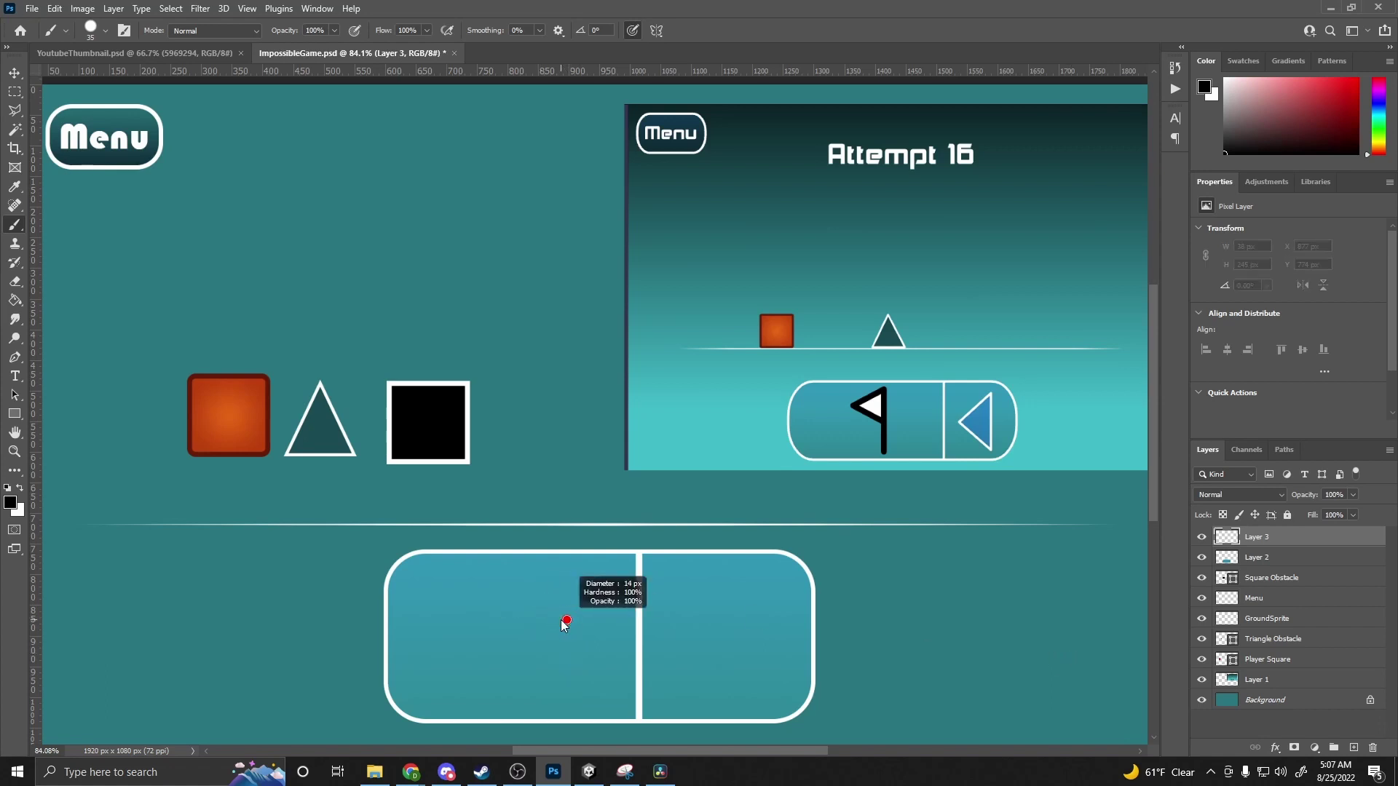
{"action": "right_click", "coordinate": [580, 676], "text": "alt"}
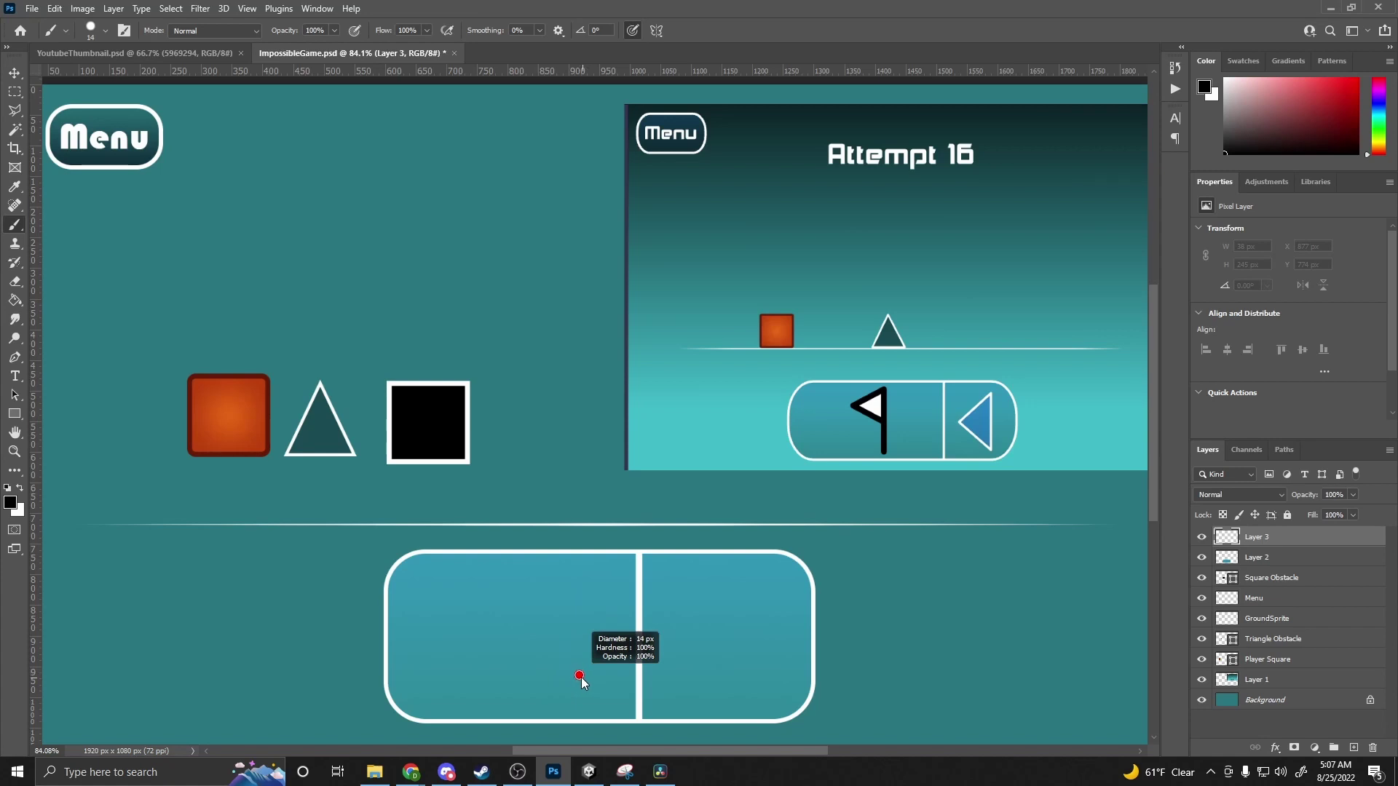
{"action": "mouse_move", "coordinate": [582, 679]}
{"action": "left_mouse_down"}
{"action": "mouse_move", "coordinate": [575, 699]}
{"action": "mouse_move", "coordinate": [586, 567]}
{"action": "left_mouse_up"}
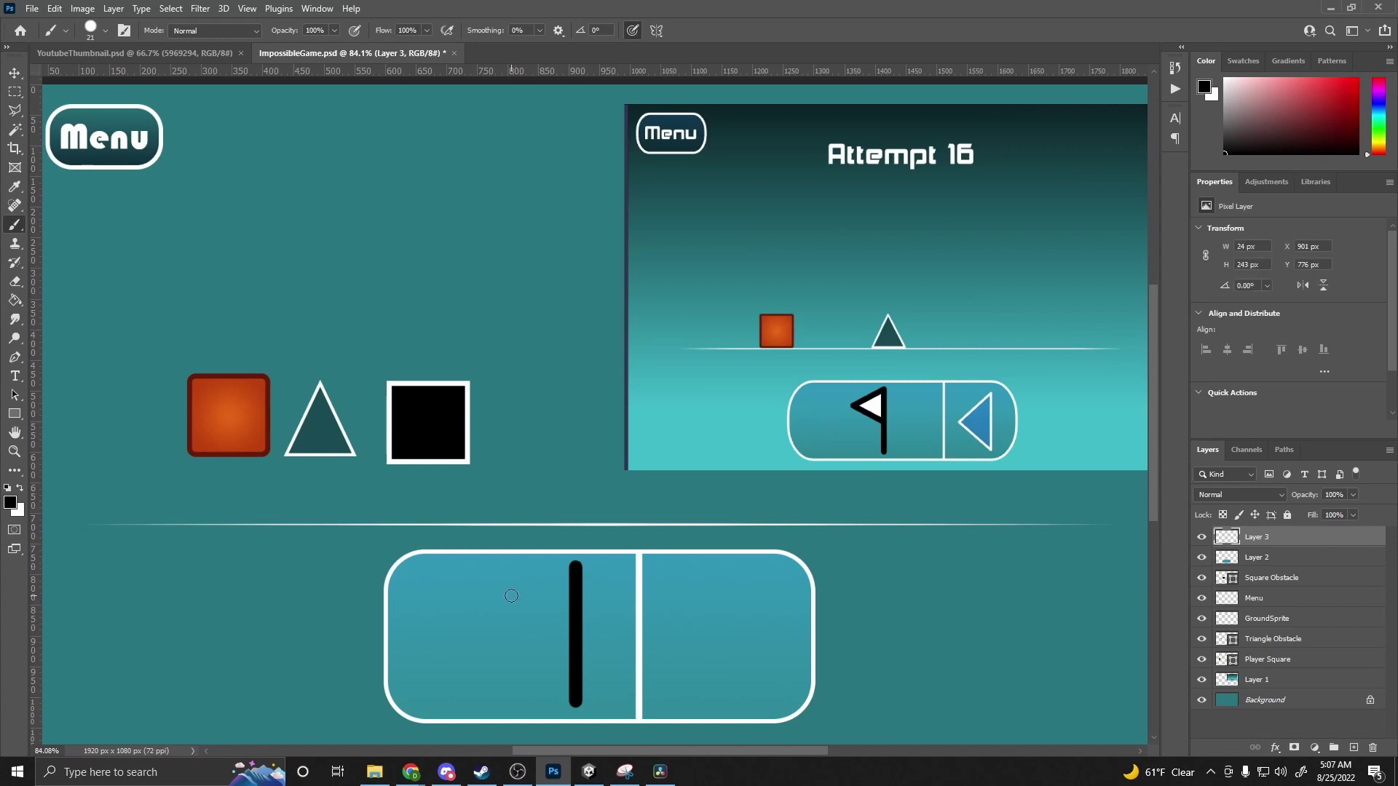
{"action": "left_click", "coordinate": [511, 595], "text": "shift"}
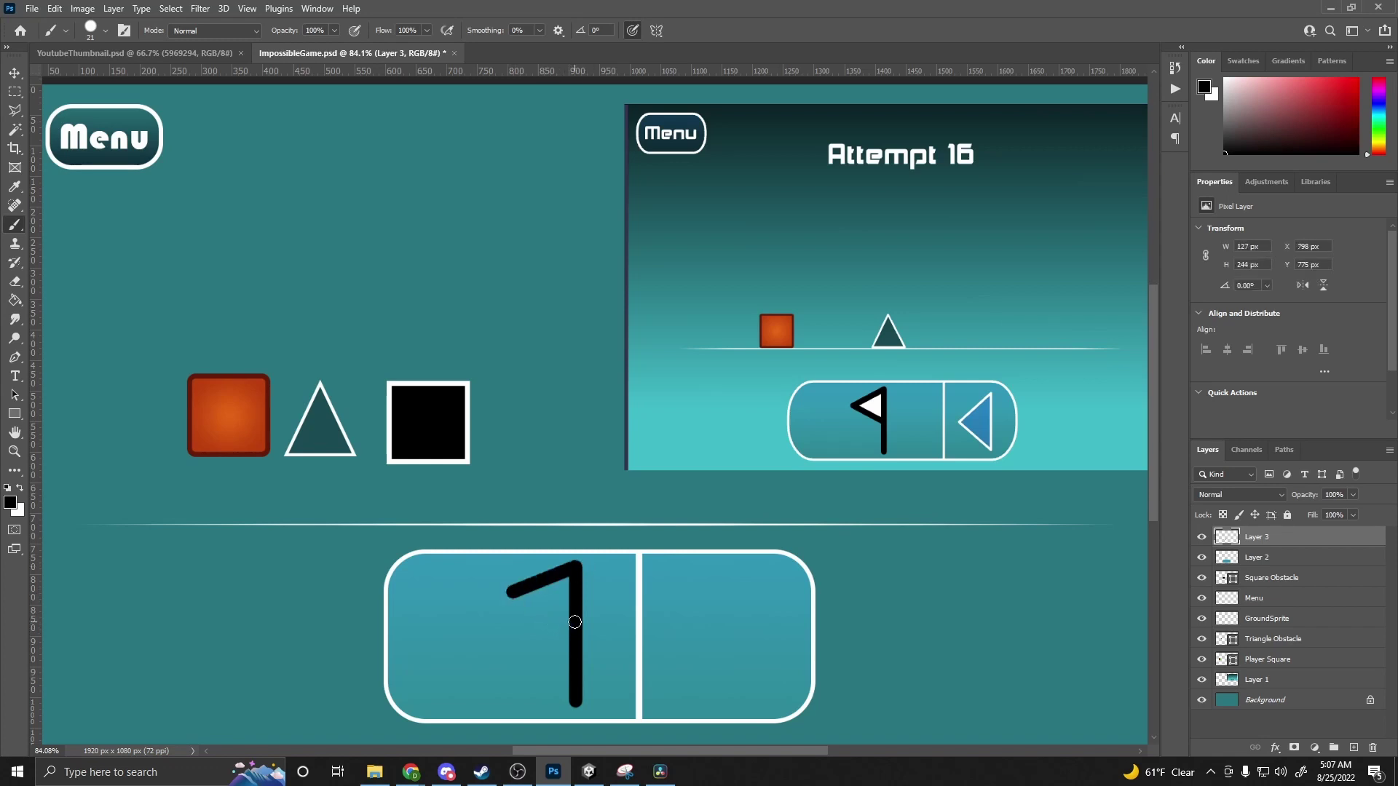
{"action": "left_click", "coordinate": [570, 624], "text": "shift"}
- Add a new layer beneath the black flag outline and paint the inside of the flag's triangle white
{"action": "left_click", "coordinate": [1353, 747]}
{"action": "mouse_move", "coordinate": [1263, 557]}
{"action": "left_mouse_down"}
{"action": "mouse_move", "coordinate": [1274, 561]}
{"action": "mouse_move", "coordinate": [1272, 531]}
{"action": "left_mouse_up"}
{"action": "left_click", "coordinate": [21, 489]}
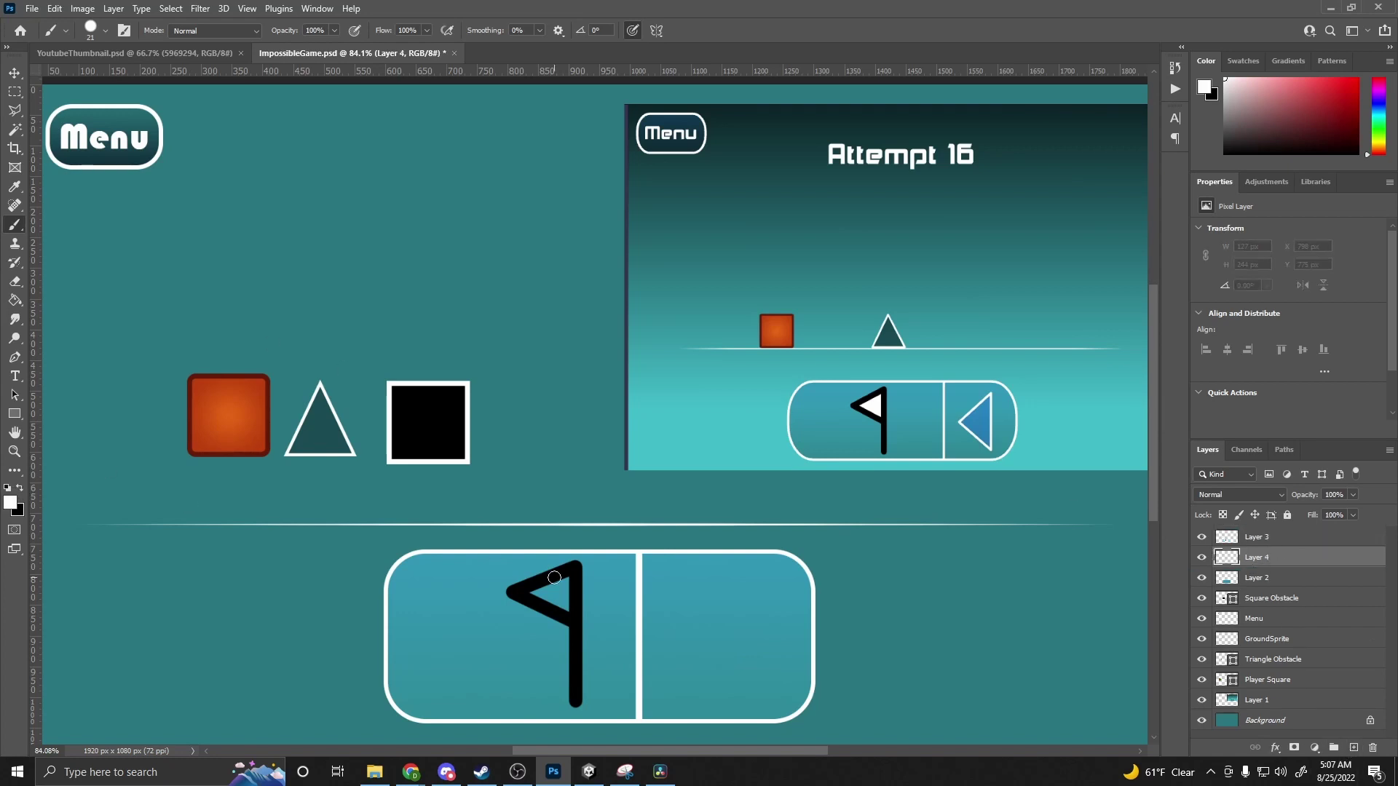
{"action": "mouse_move", "coordinate": [525, 591]}
{"action": "left_mouse_down"}
{"action": "mouse_move", "coordinate": [560, 585]}
{"action": "mouse_move", "coordinate": [567, 610]}
{"action": "mouse_move", "coordinate": [546, 601]}
{"action": "mouse_move", "coordinate": [564, 595]}
{"action": "left_mouse_up"}
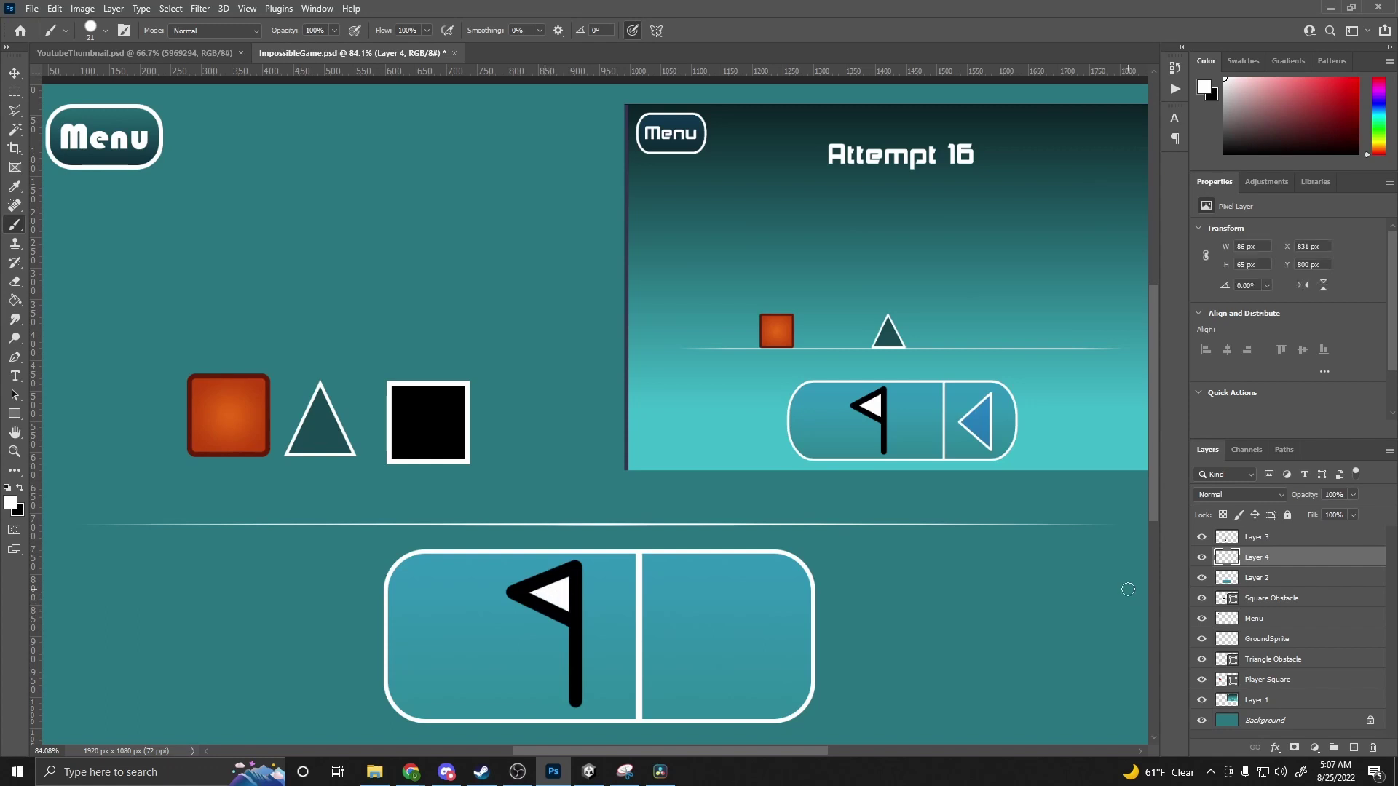
- Merge the white fill layer with the flag outline layer and rename the merged layer Flag
{"action": "left_click", "coordinate": [1278, 537], "text": "shift"}
{"action": "right_click", "coordinate": [1278, 537]}
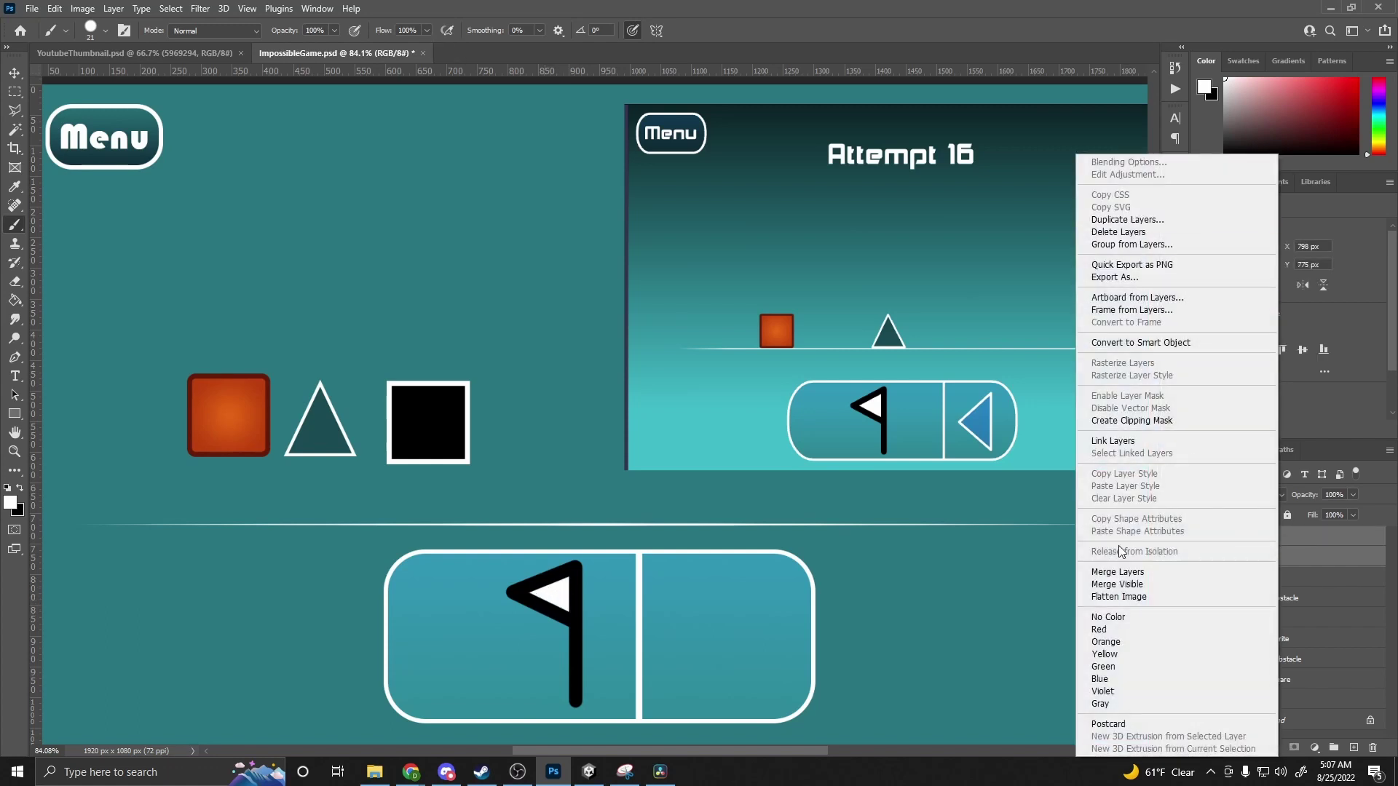
{"action": "left_click", "coordinate": [1118, 571]}
{"action": "double_click", "coordinate": [1271, 536]}
{"action": "type", "text": "F"}
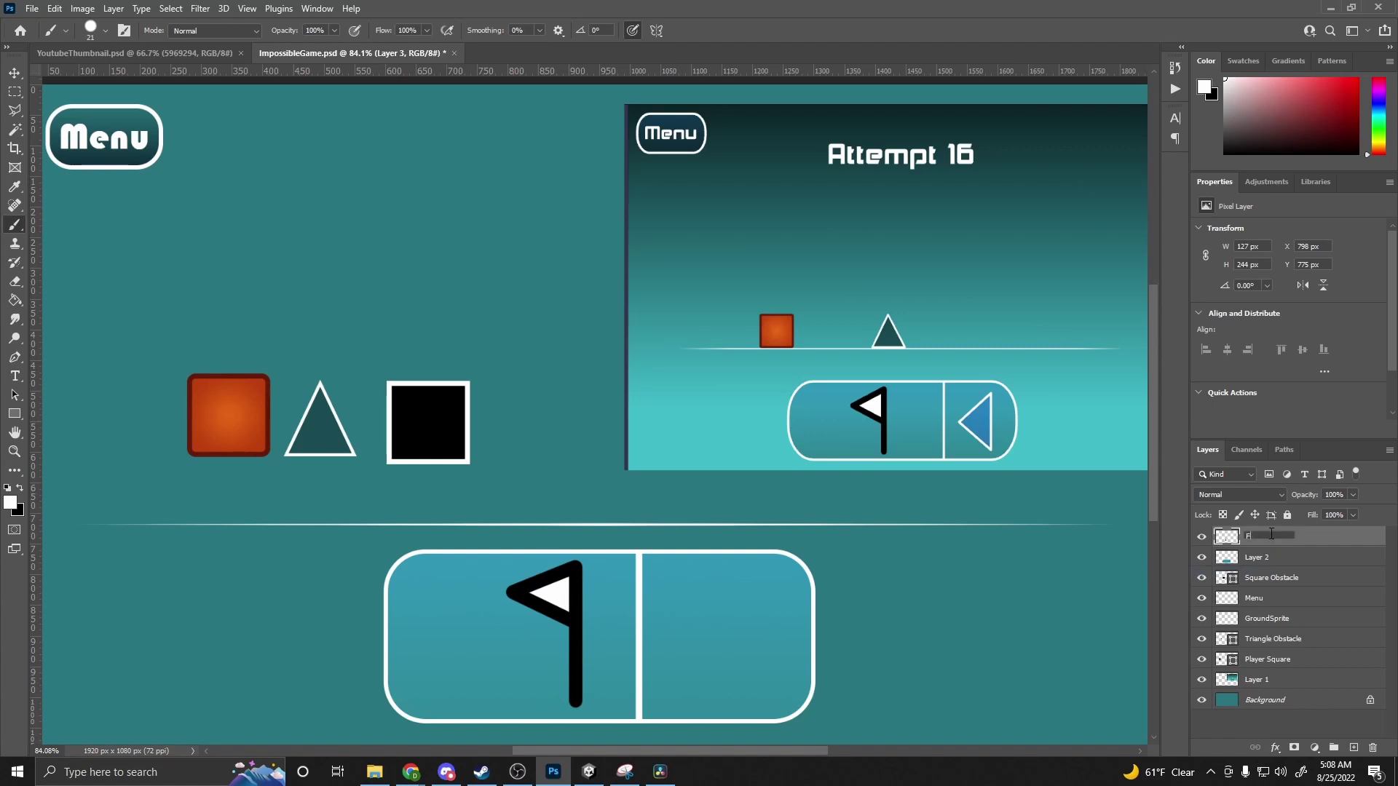
{"action": "type", "text": "lag"}
{"action": "key", "text": "Return"}
- Identify the button bar's layer by toggling its visibility and rename Layer 2 as ButtonBUtton
{"action": "left_click", "coordinate": [1201, 557]}
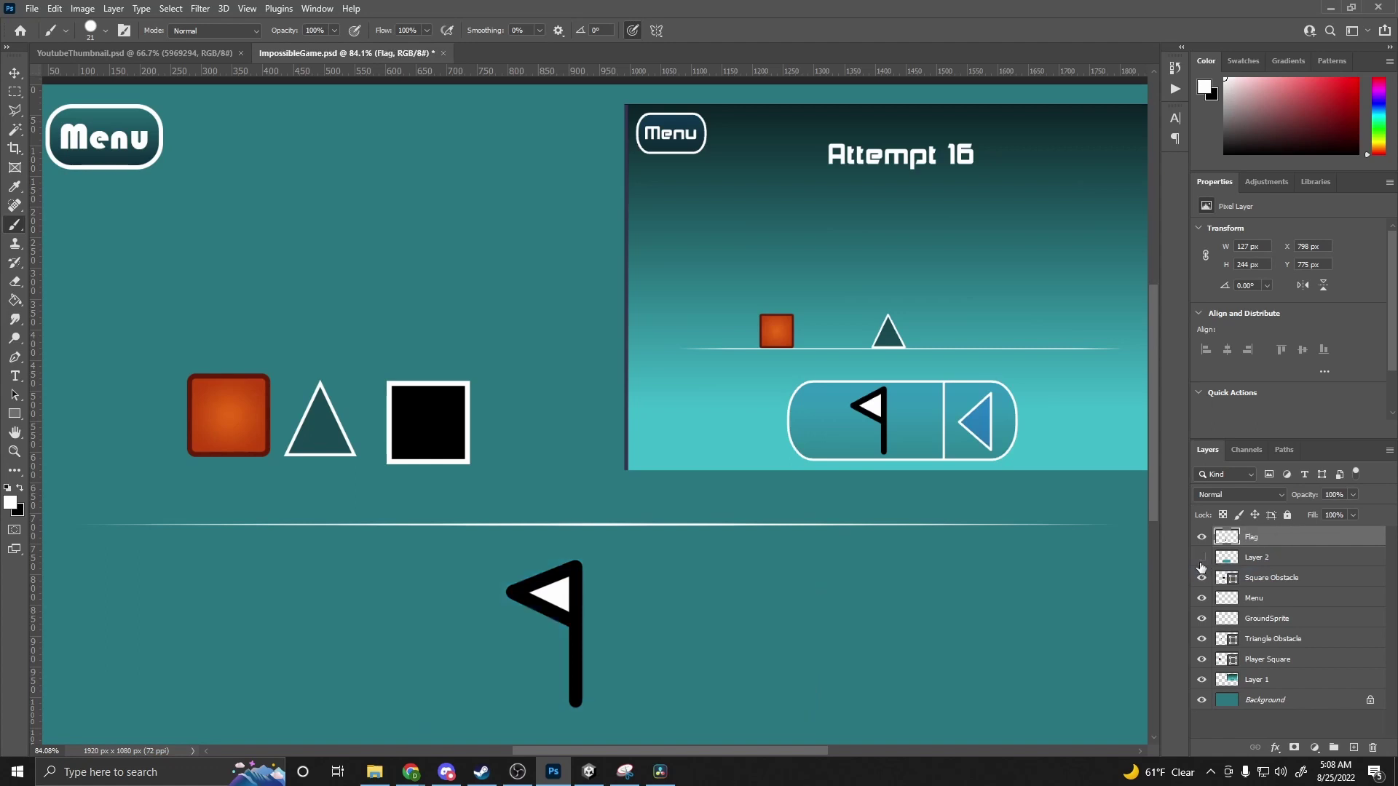
{"action": "left_click", "coordinate": [1201, 556]}
{"action": "left_click", "coordinate": [1281, 565]}
{"action": "double_click", "coordinate": [1252, 559]}
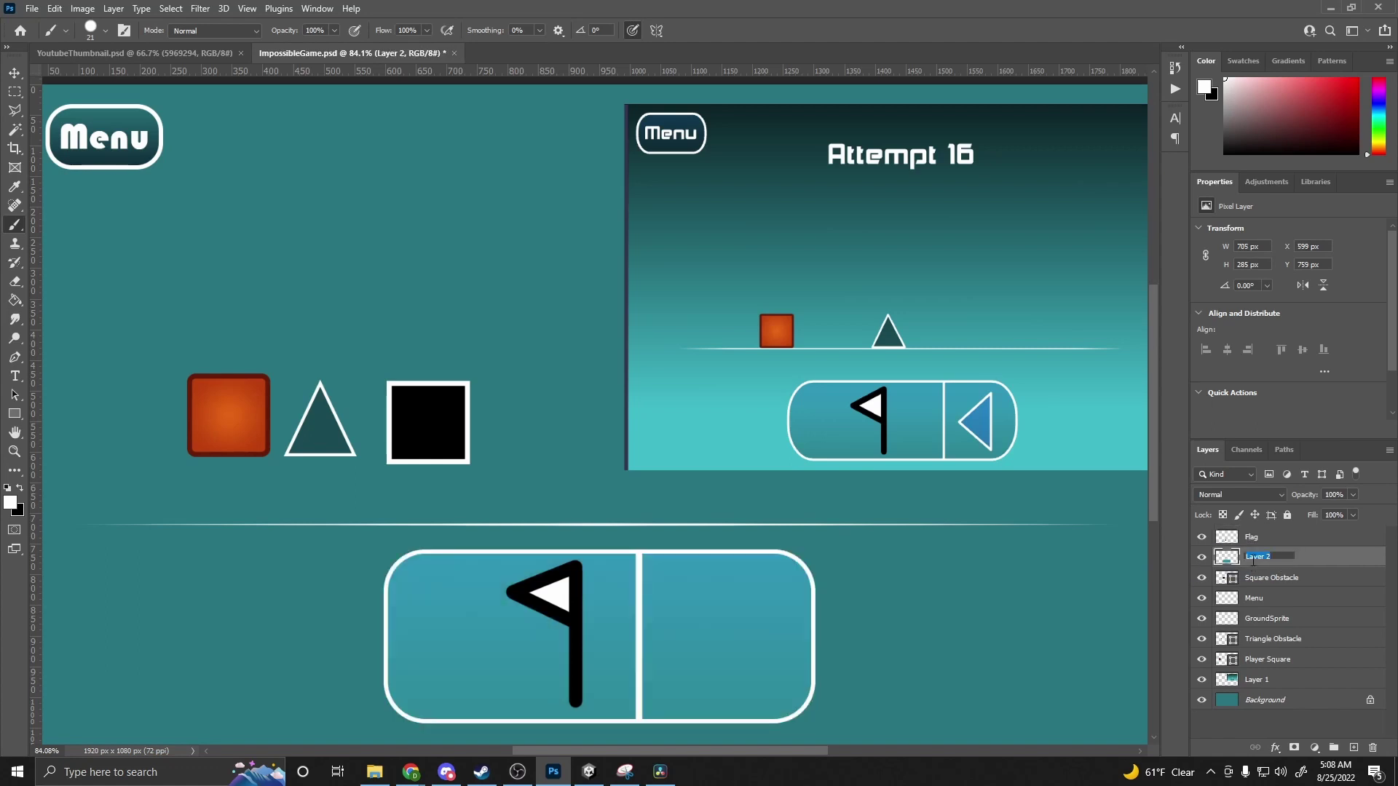
{"action": "type", "text": "ButtonBUtton"}
{"action": "key", "text": "Return"}
- Draw a triangle shape rotated -90° to point left, 178 by 95 px, and centre it in the bar's smaller section
{"action": "left_click", "coordinate": [14, 414]}
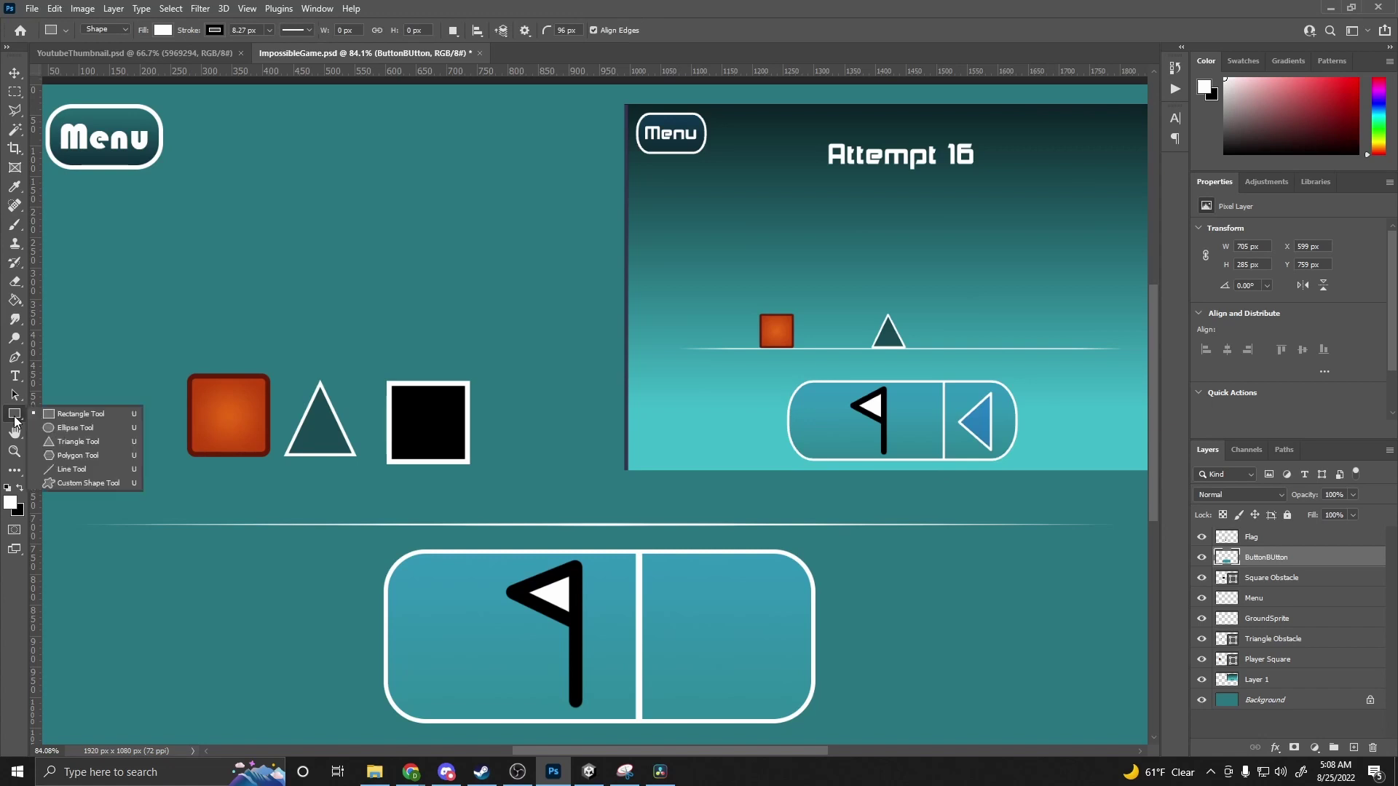
{"action": "left_click", "coordinate": [68, 439]}
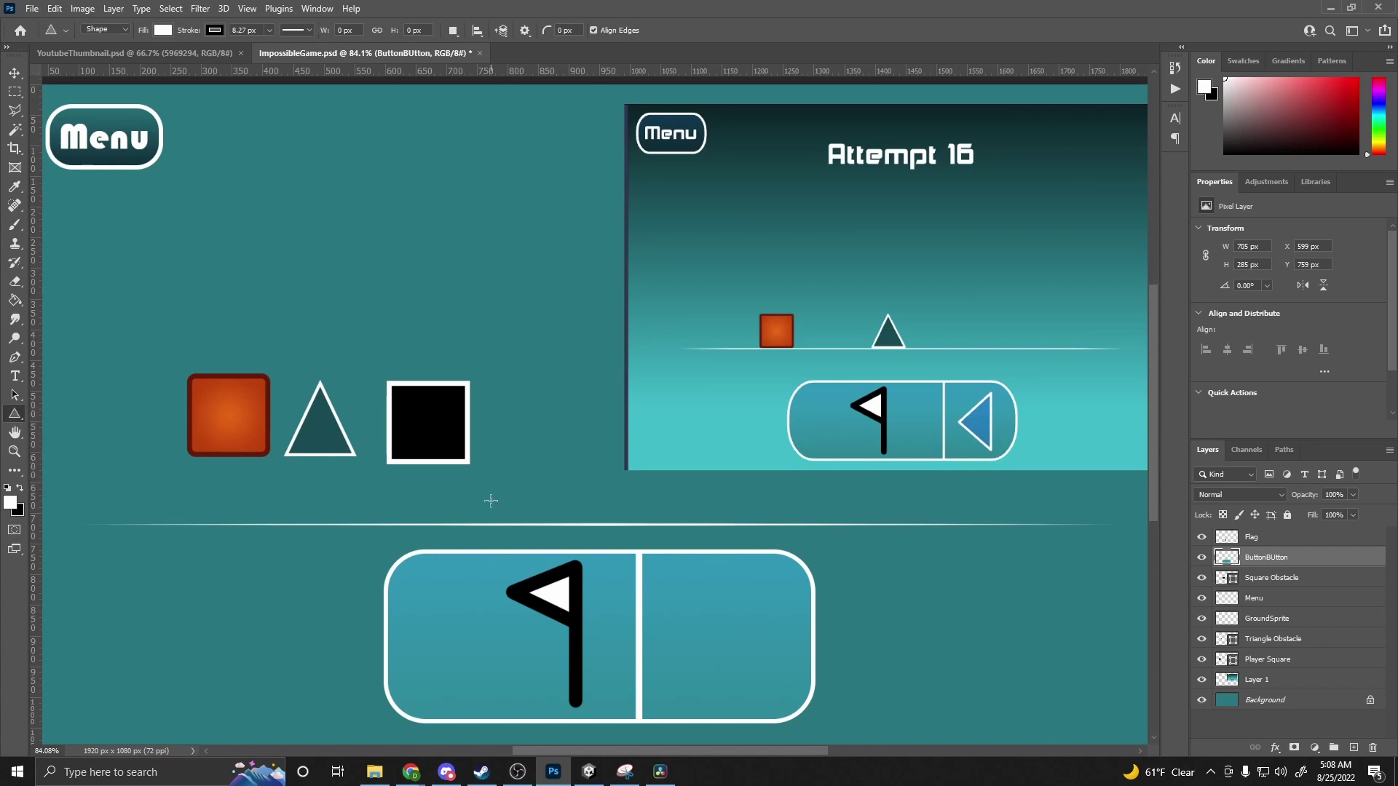
{"action": "left_click", "coordinate": [720, 636]}
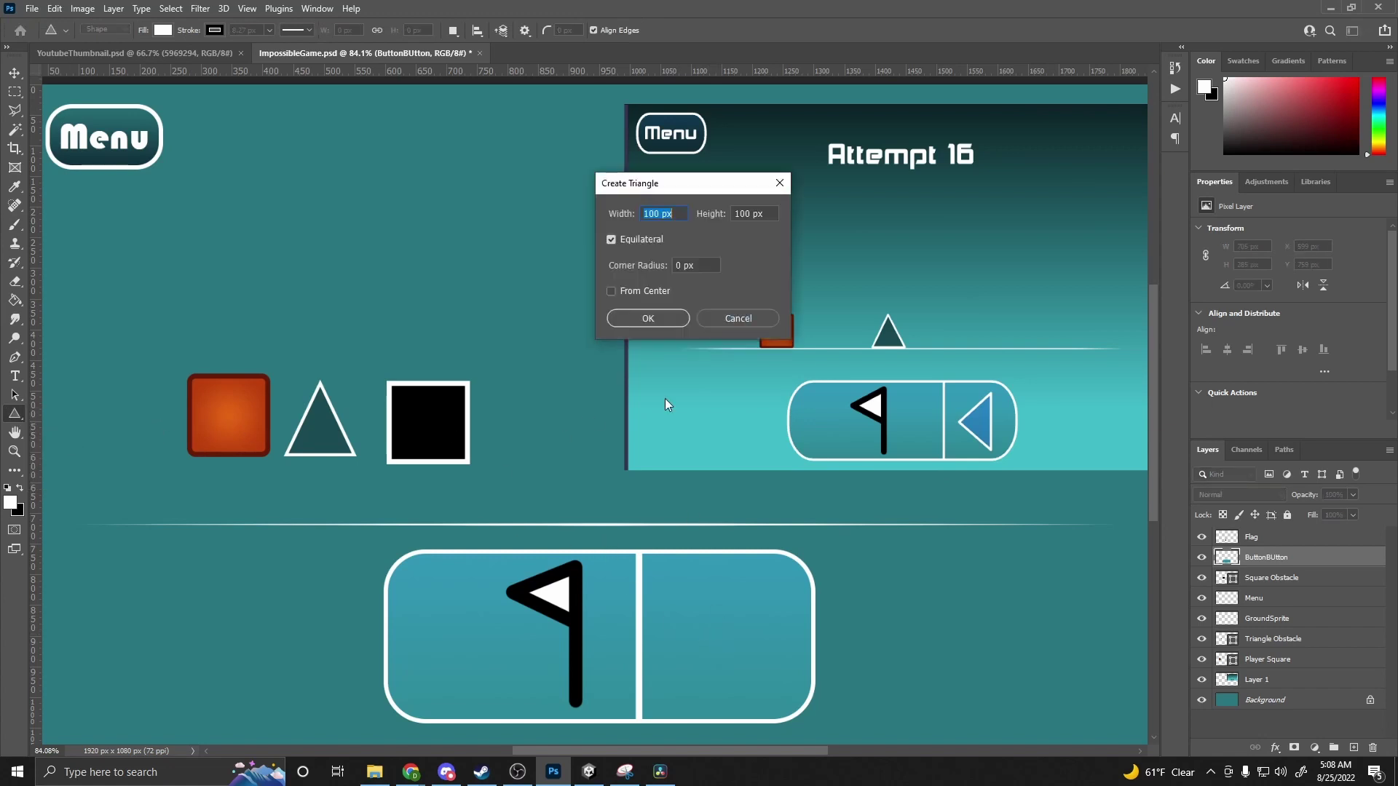
{"action": "left_click", "coordinate": [610, 242]}
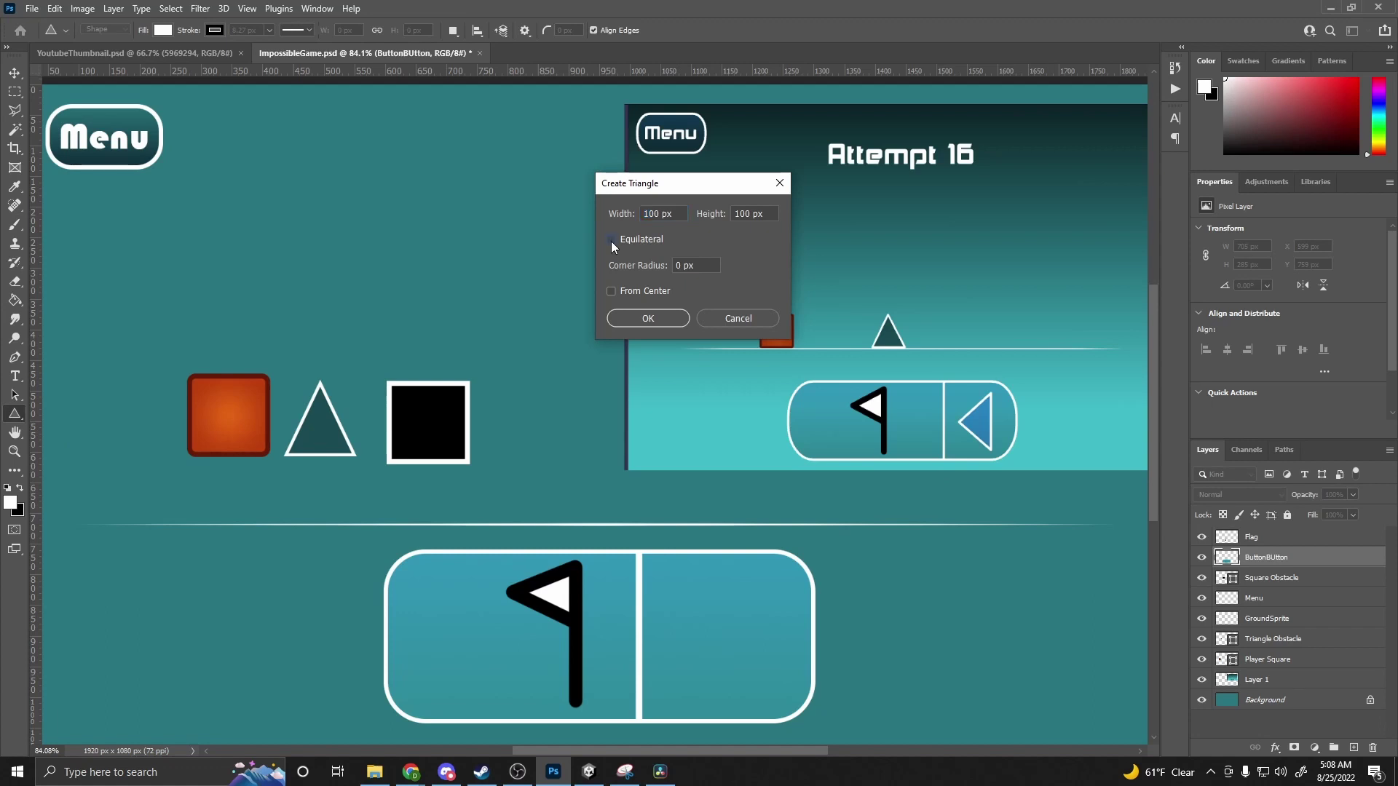
{"action": "left_click", "coordinate": [645, 319]}
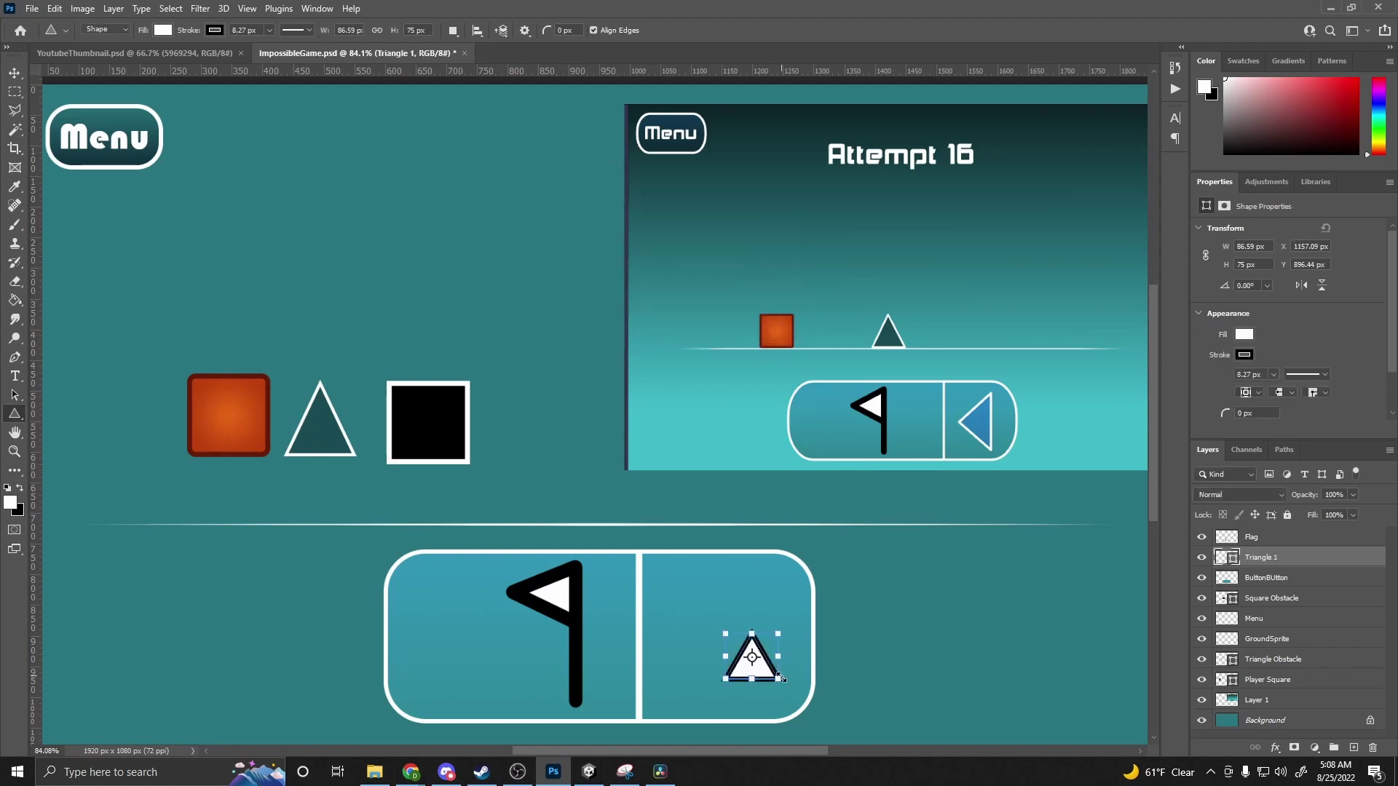
{"action": "left_click_drag", "start_coordinate": [790, 620], "coordinate": [754, 574]}
{"action": "left_click_drag", "start_coordinate": [729, 628], "coordinate": [717, 628]}
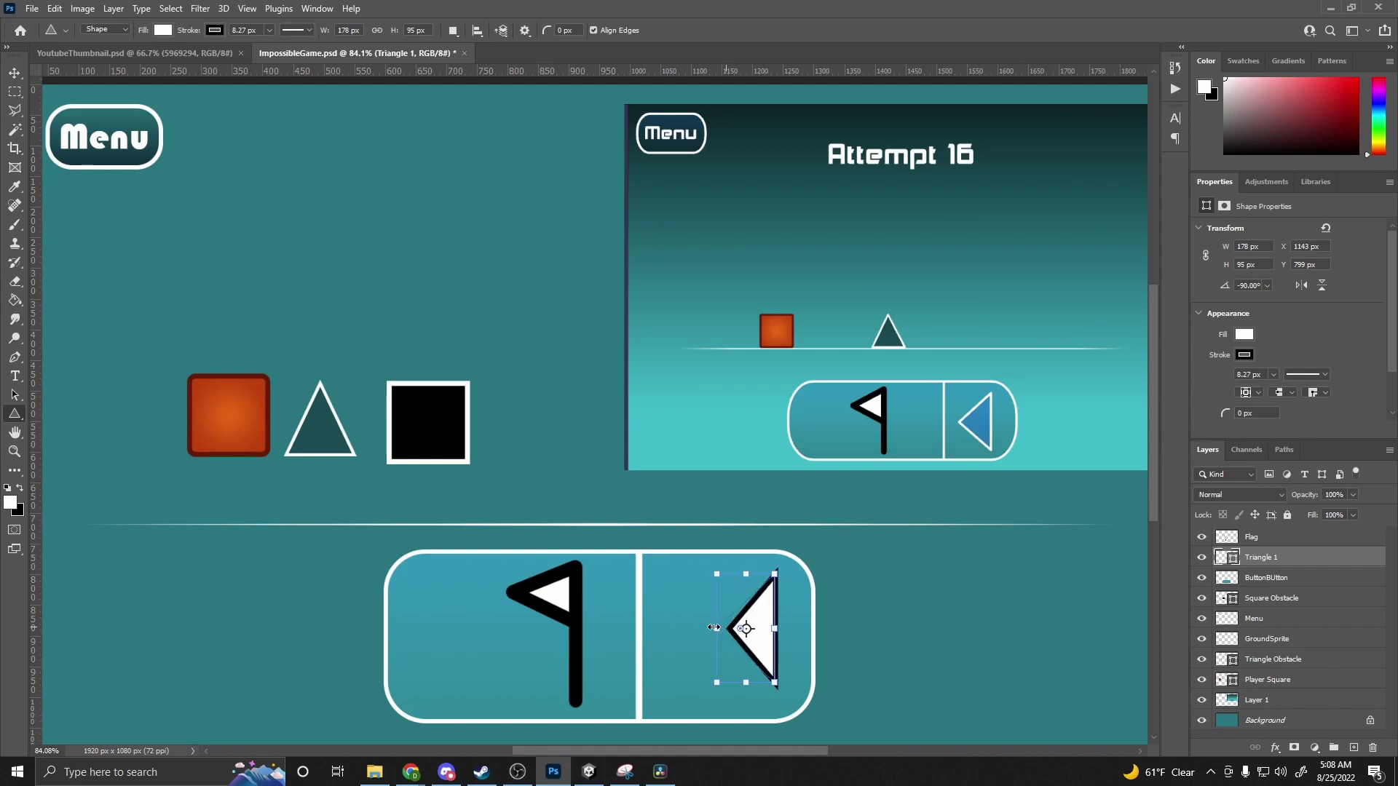
{"action": "left_click", "coordinate": [14, 72]}
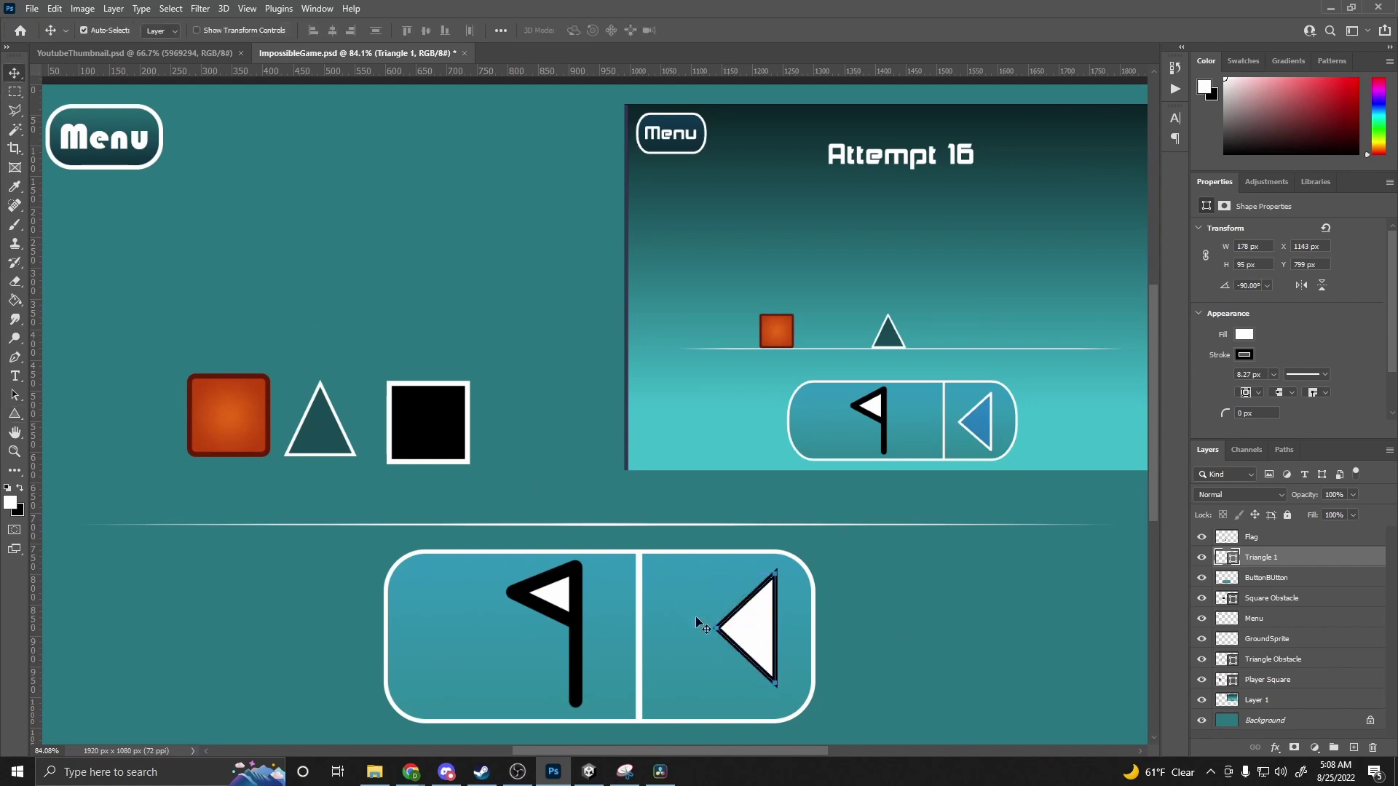
{"action": "left_click_drag", "start_coordinate": [759, 639], "coordinate": [735, 647]}
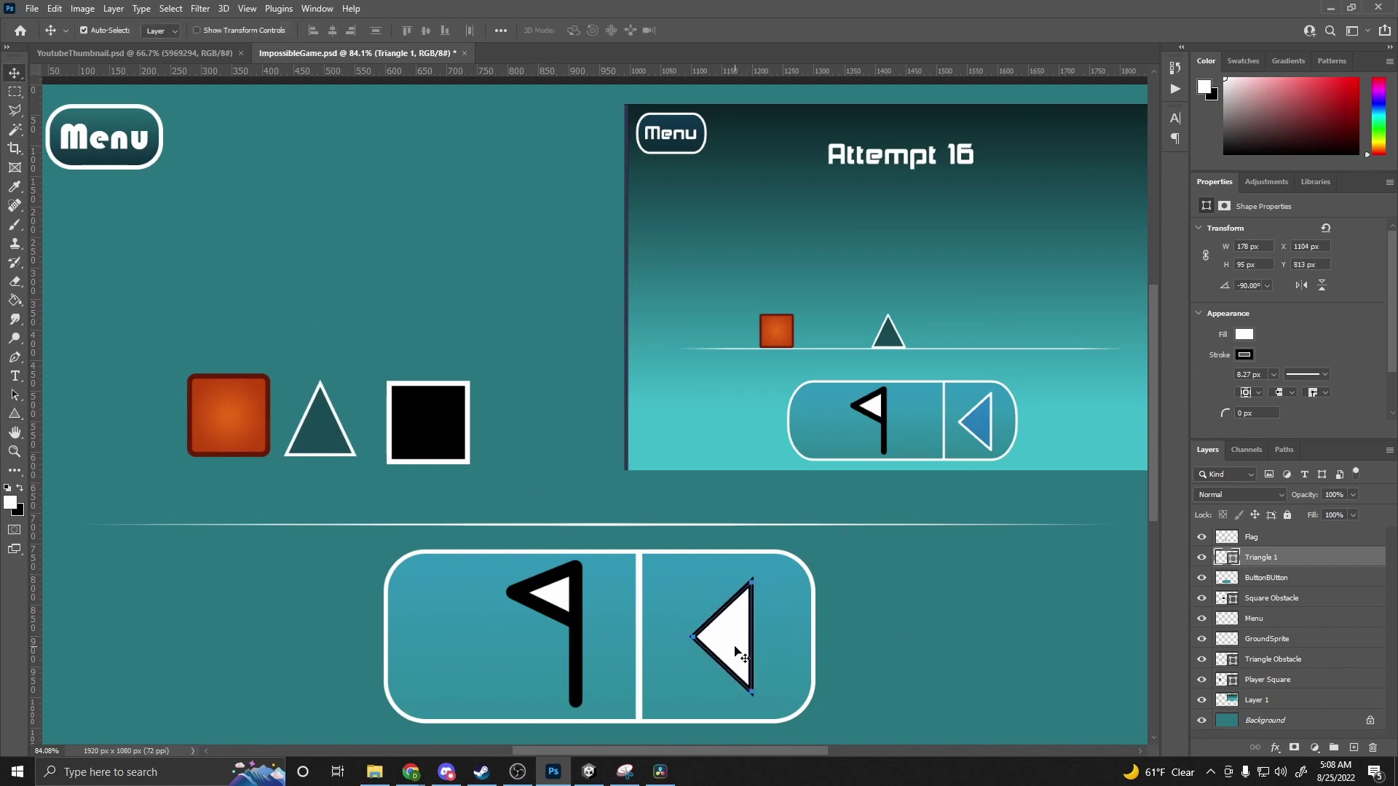
- Fill the arrow triangle with blue #2784c2 sampled from the arrow in the reference image
{"action": "left_click", "coordinate": [14, 414]}
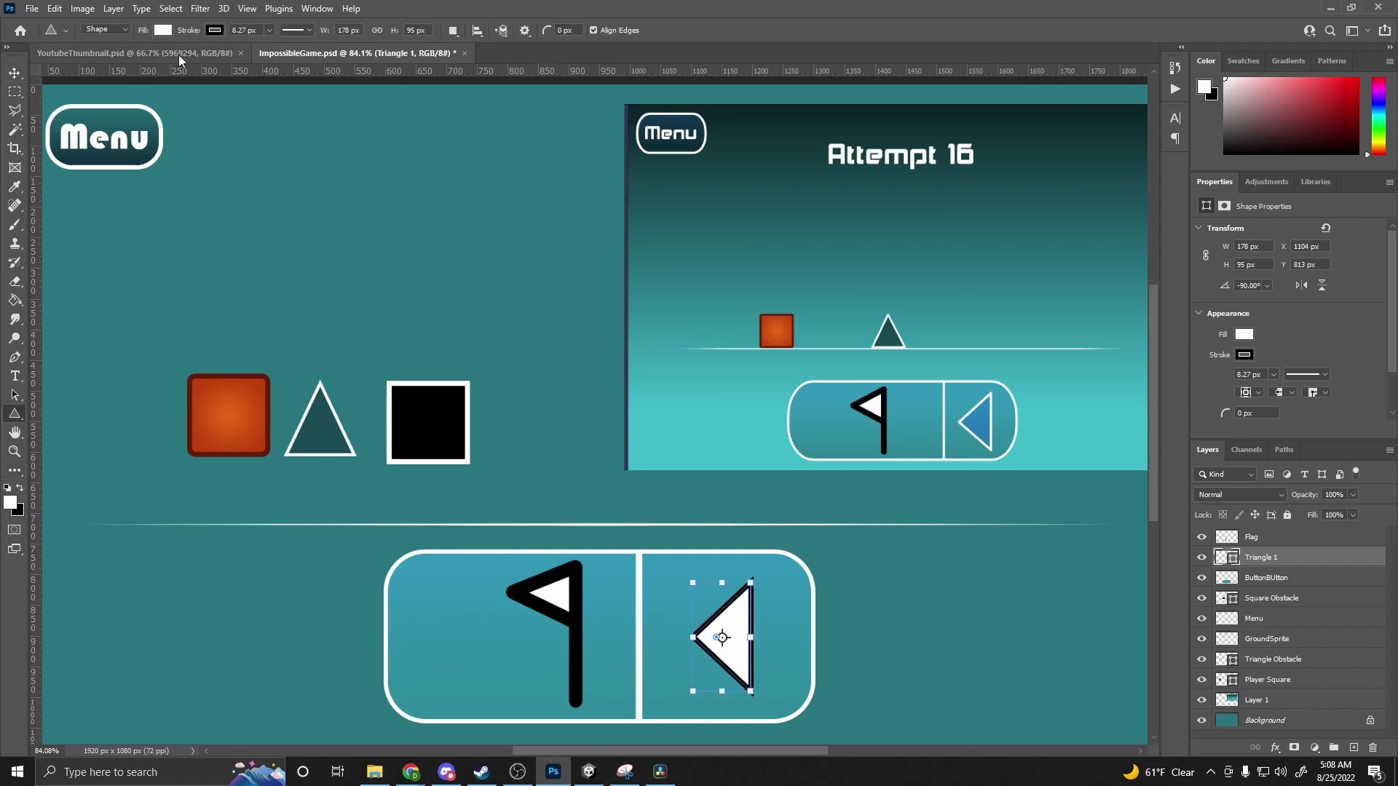
{"action": "left_click", "coordinate": [164, 30]}
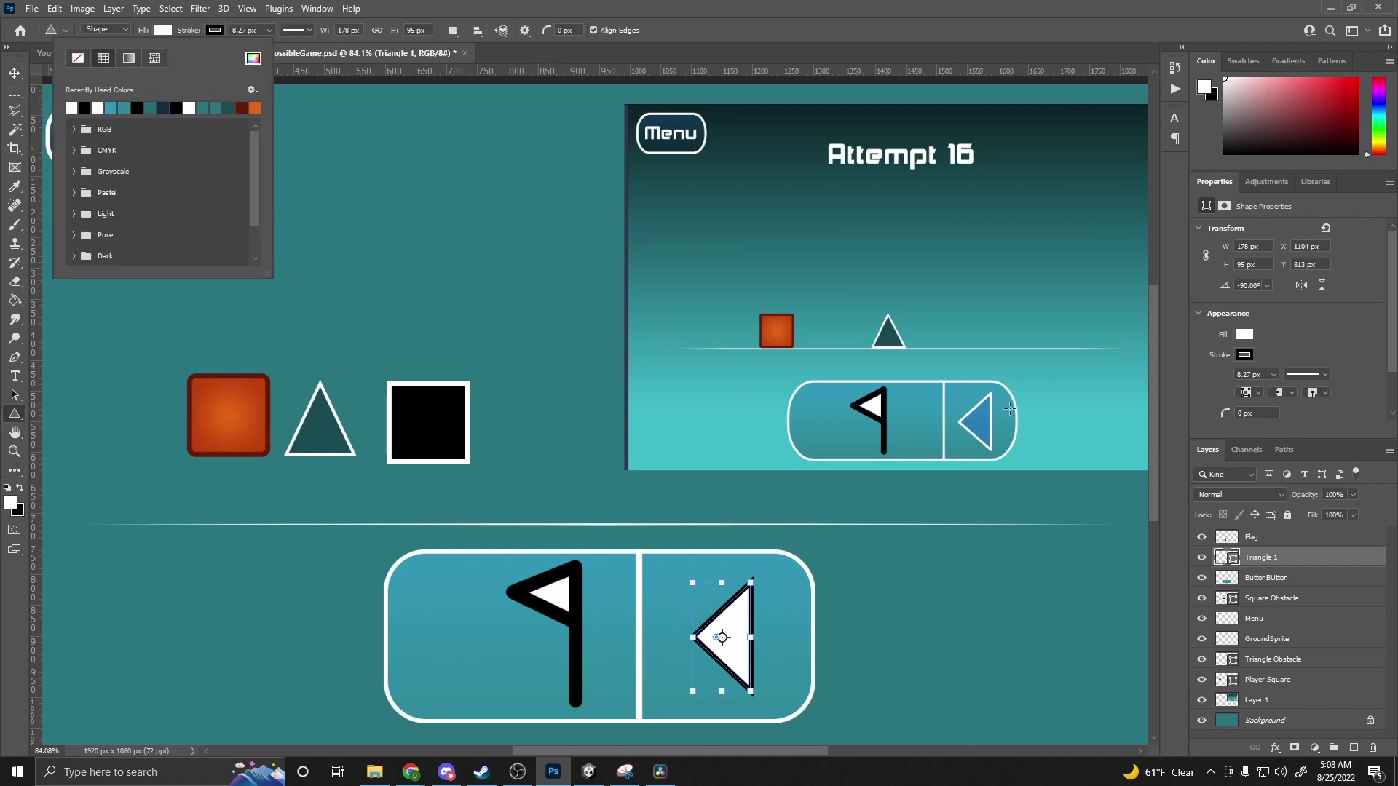
{"action": "left_click", "coordinate": [252, 58]}
{"action": "left_click", "coordinate": [991, 398]}
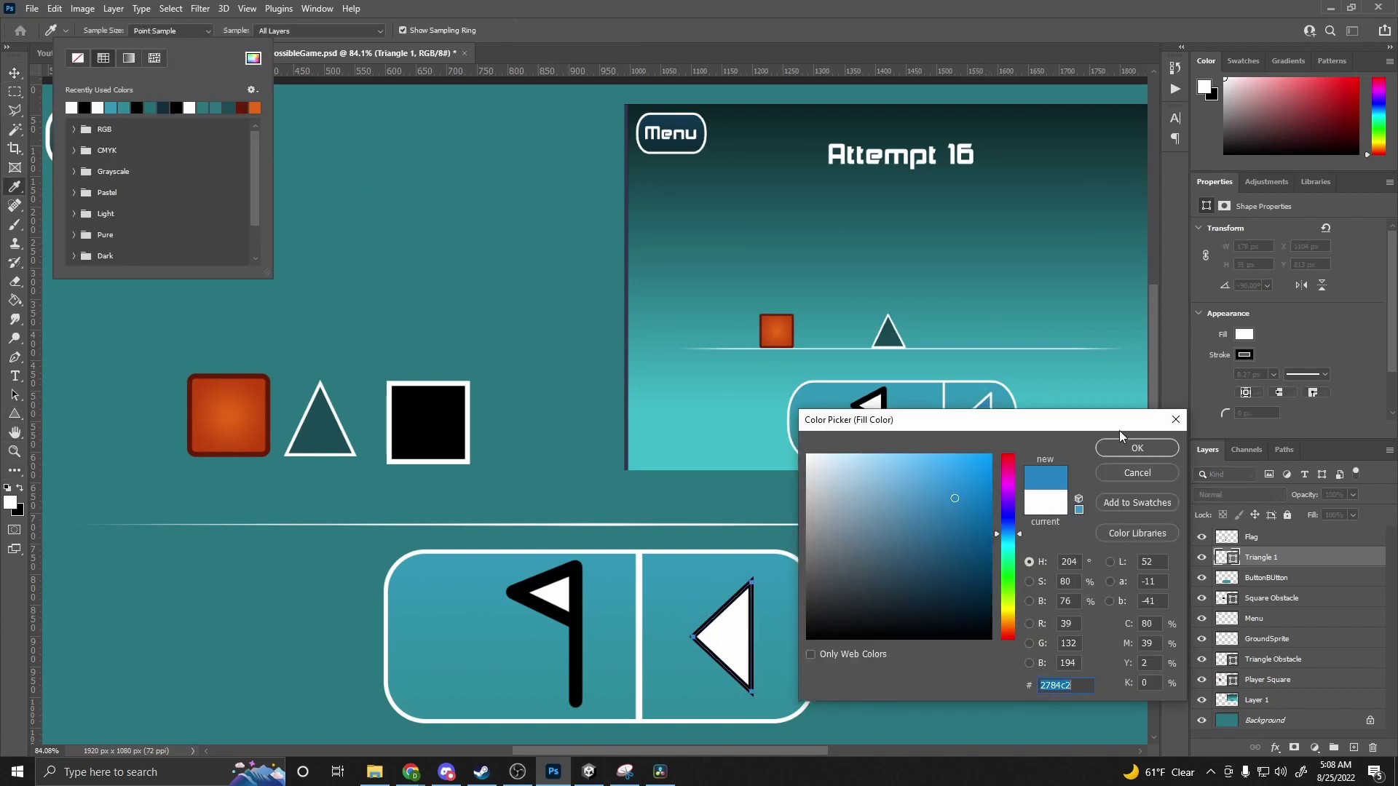
{"action": "left_click", "coordinate": [1132, 447]}
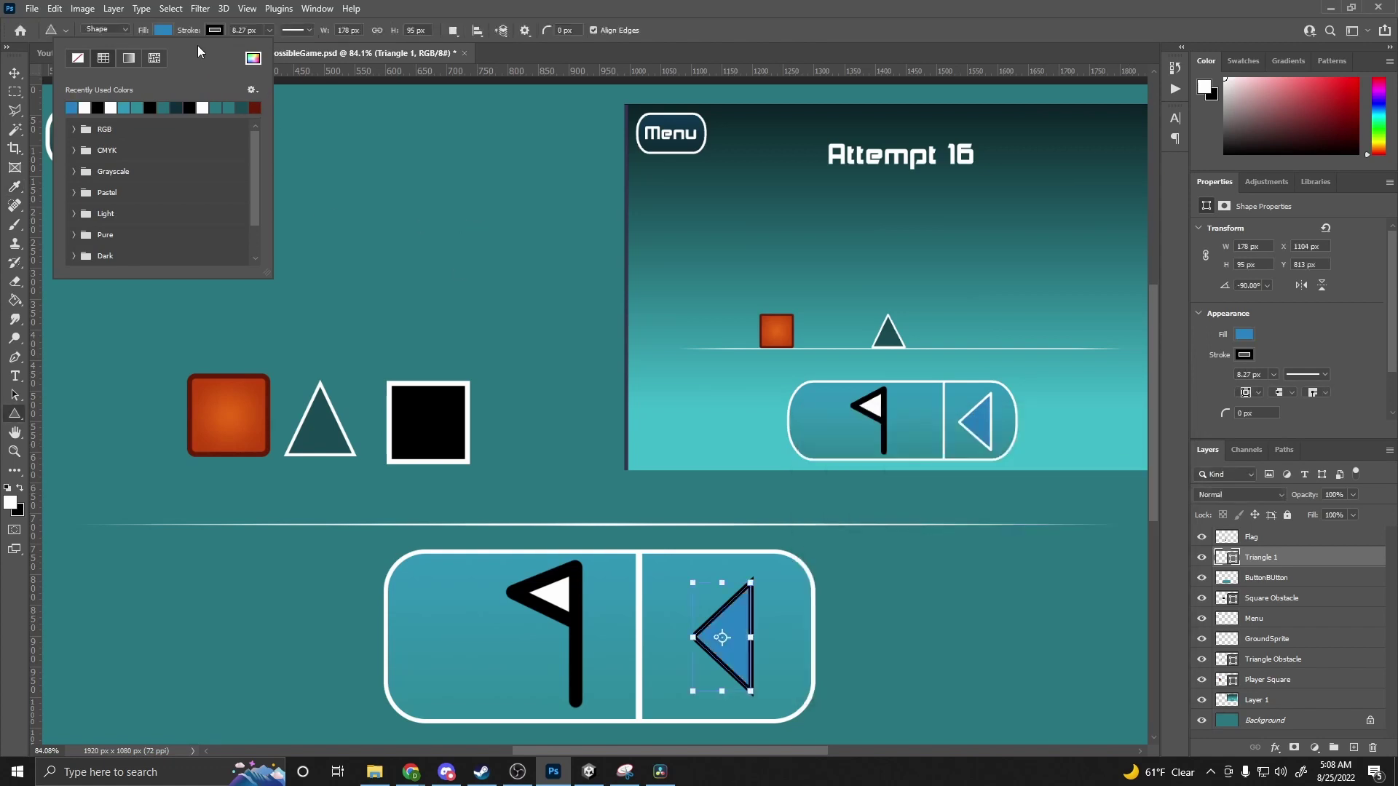
- Give the blue arrow triangle a white stroke 7 px wide
{"action": "left_click", "coordinate": [210, 30]}
{"action": "left_click", "coordinate": [254, 107]}
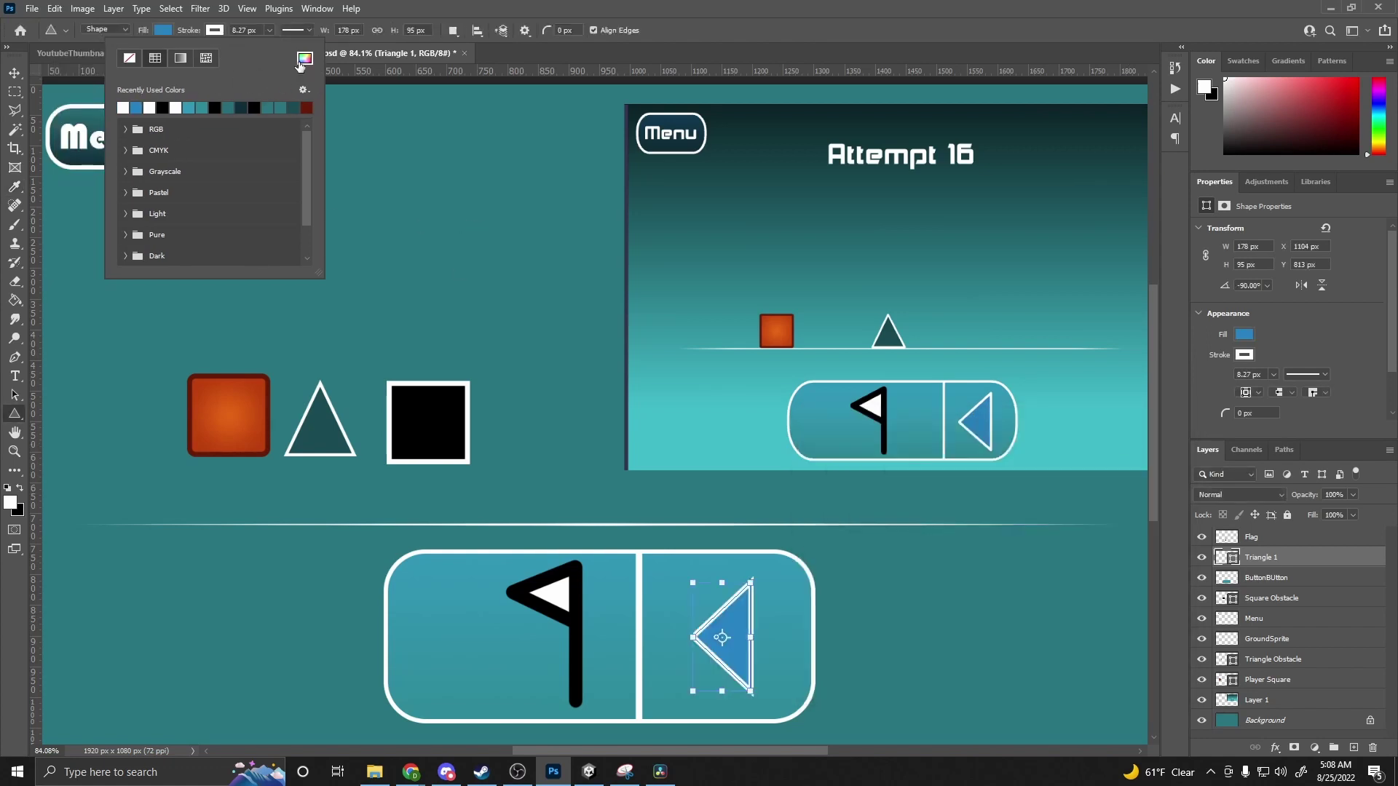
{"action": "left_click", "coordinate": [239, 30]}
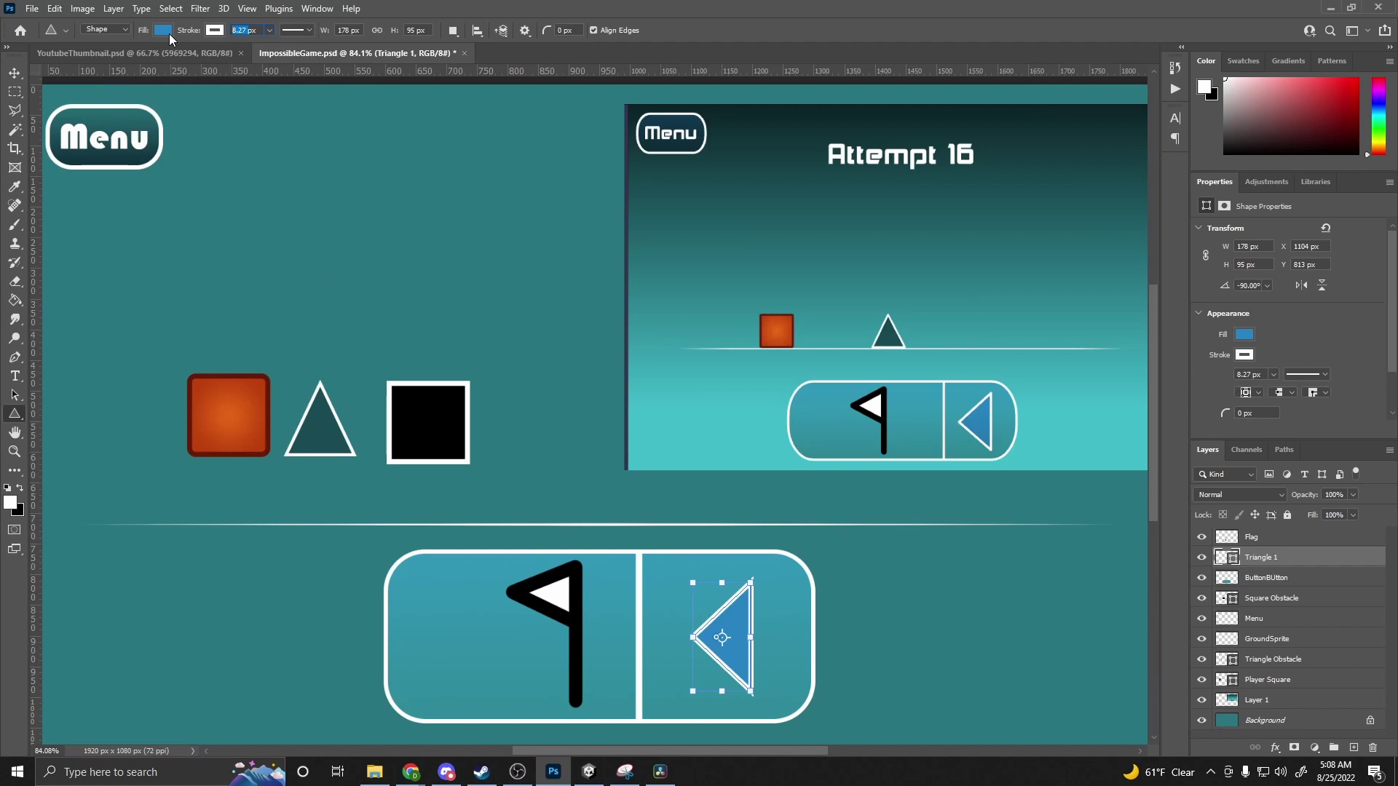
{"action": "type", "text": "7"}
{"action": "key", "text": "Return"}
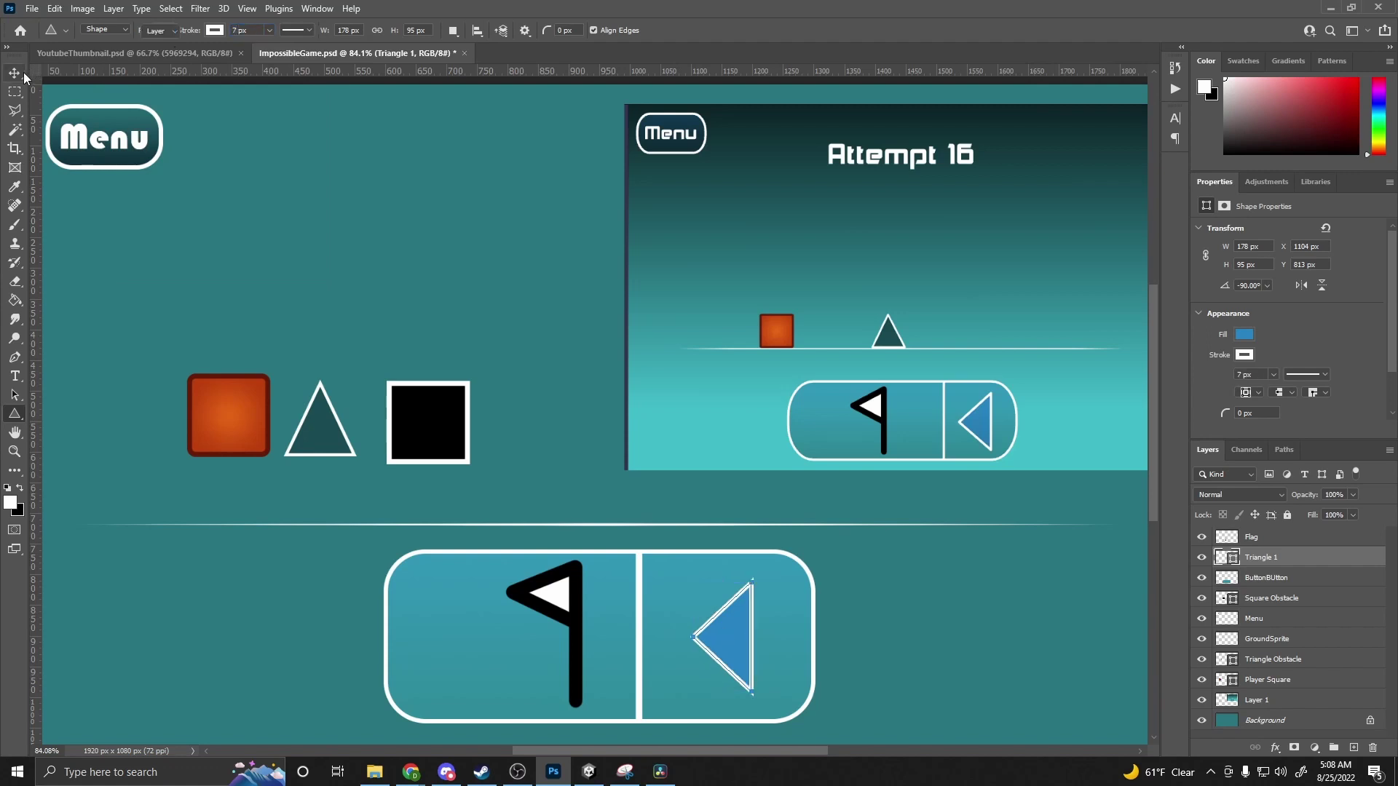
{"action": "left_click", "coordinate": [23, 72]}
- Rename the arrow's Triangle 1 layer as BackAFlagButton
{"action": "double_click", "coordinate": [1284, 566]}
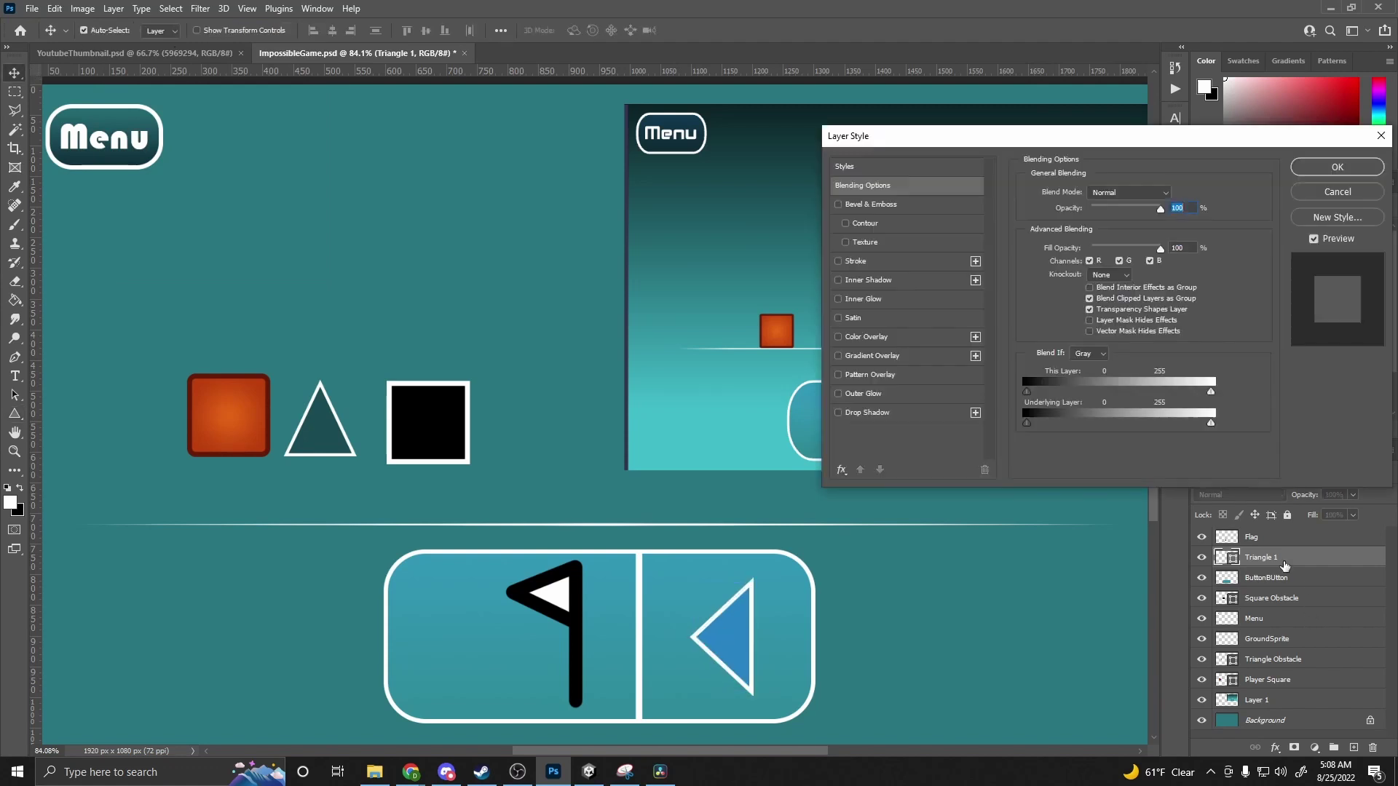
{"action": "left_click", "coordinate": [1338, 202]}
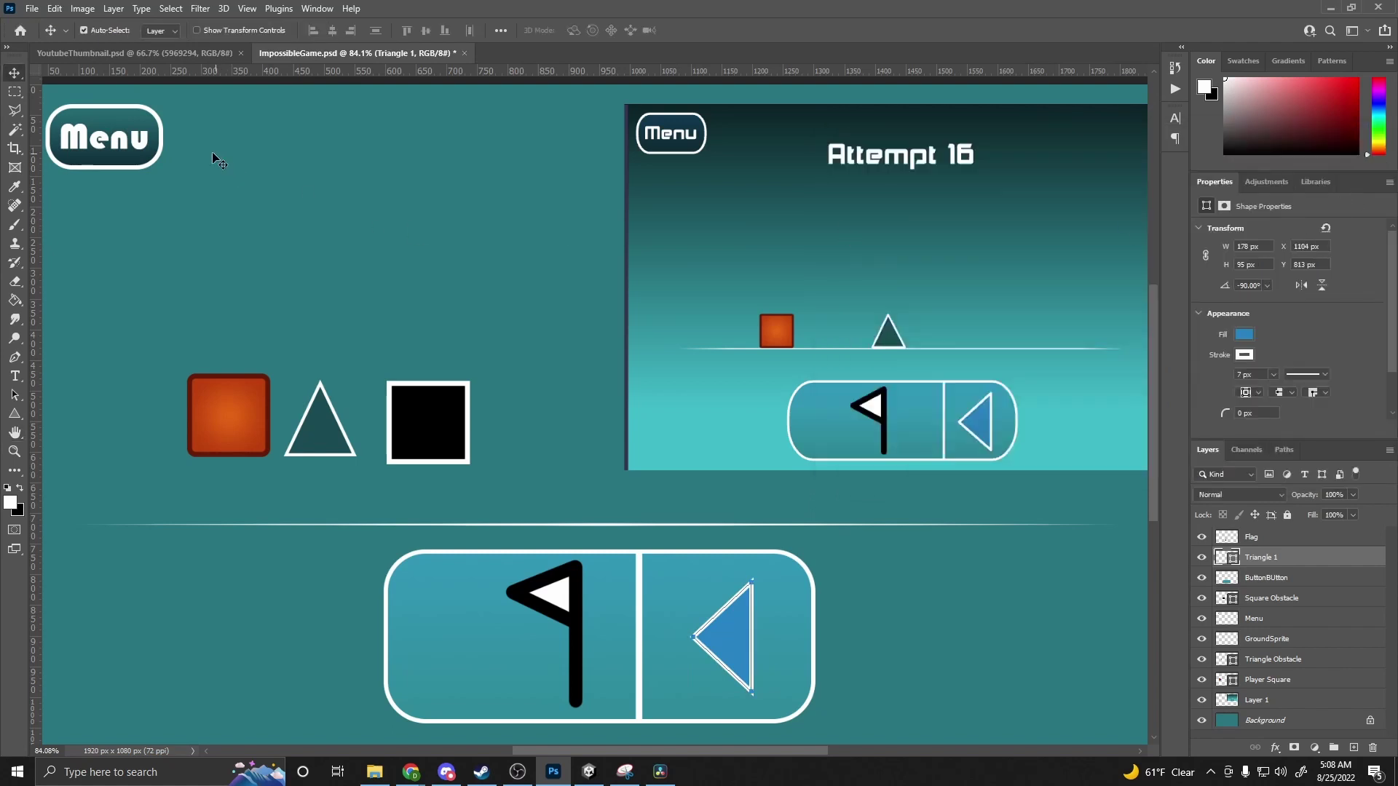
{"action": "double_click", "coordinate": [1277, 564]}
{"action": "type", "text": "Ba"}
{"action": "type", "text": "ckAFlagButton"}
{"action": "key", "text": "Return"}
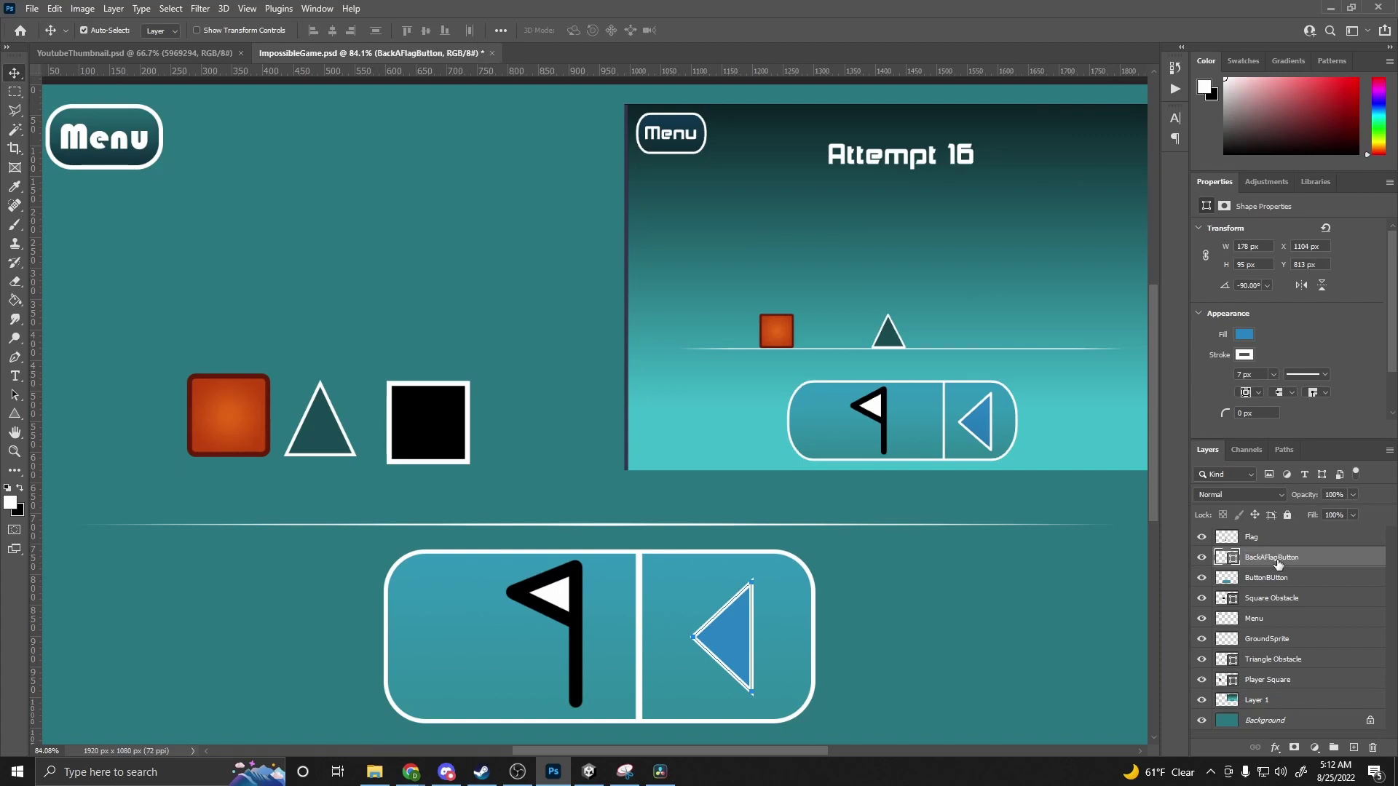
- Quick-export the Player Square layer as Player Square.png into the ImpossibleGame pictures folder
{"action": "left_click", "coordinate": [1267, 679]}
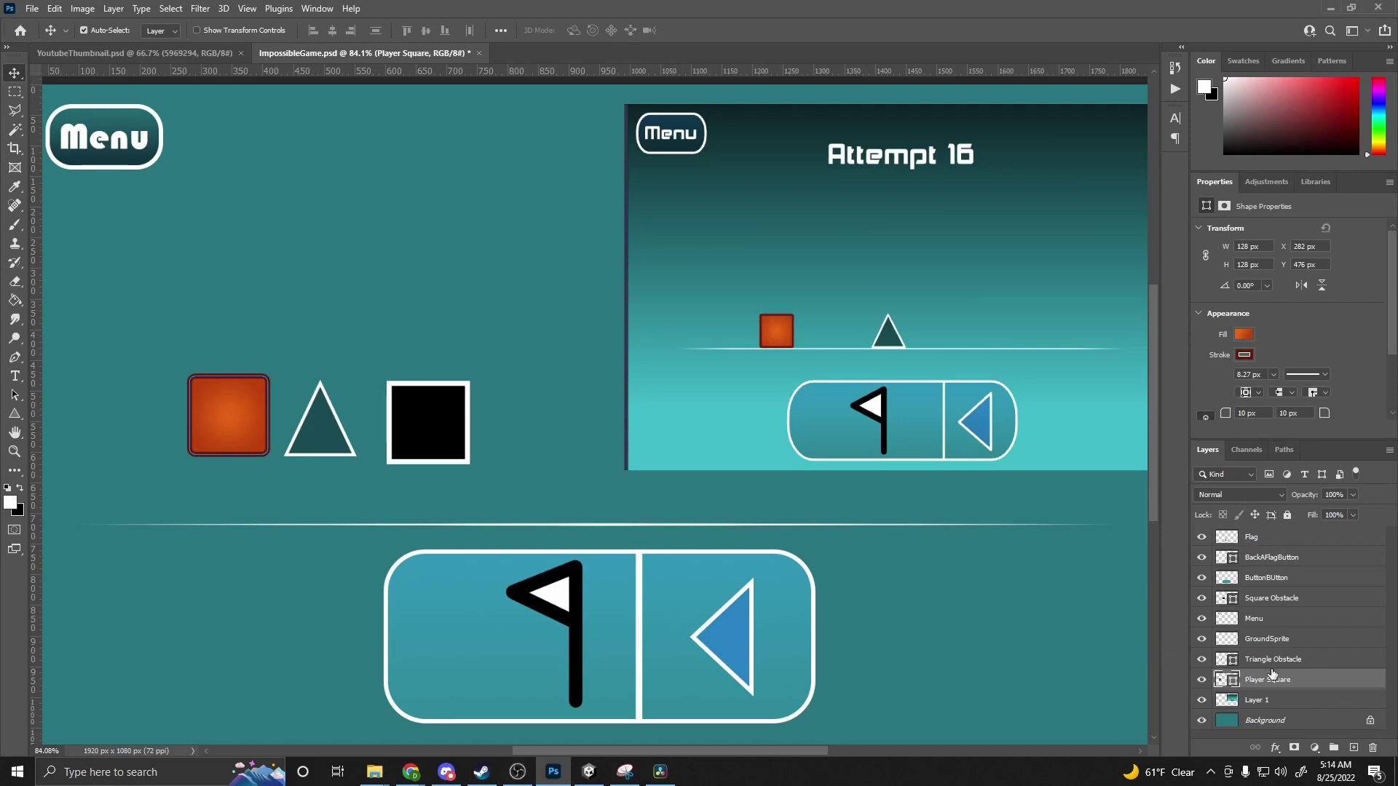
{"action": "left_click", "coordinate": [1266, 701]}
{"action": "left_click", "coordinate": [1281, 680]}
{"action": "right_click", "coordinate": [1312, 685]}
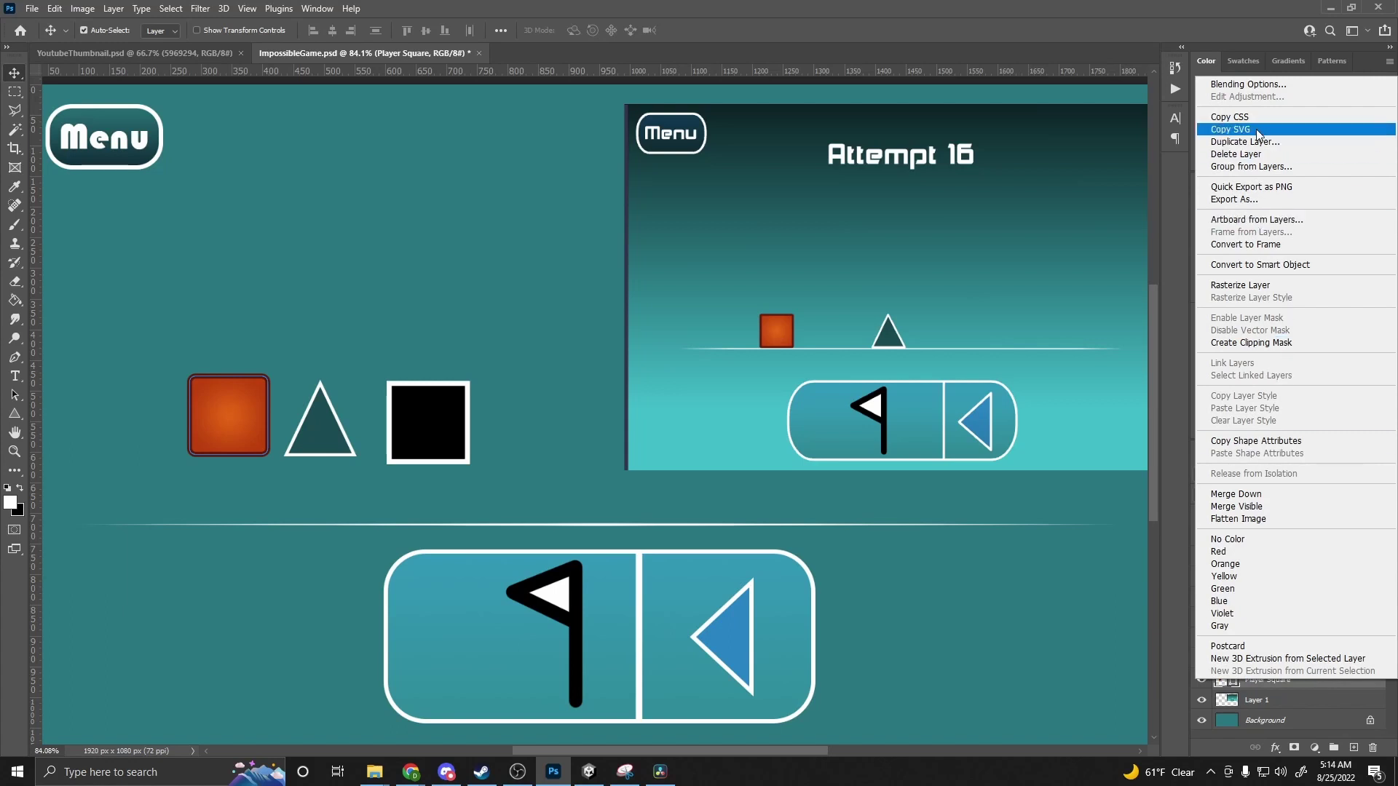
{"action": "left_click", "coordinate": [1254, 186]}
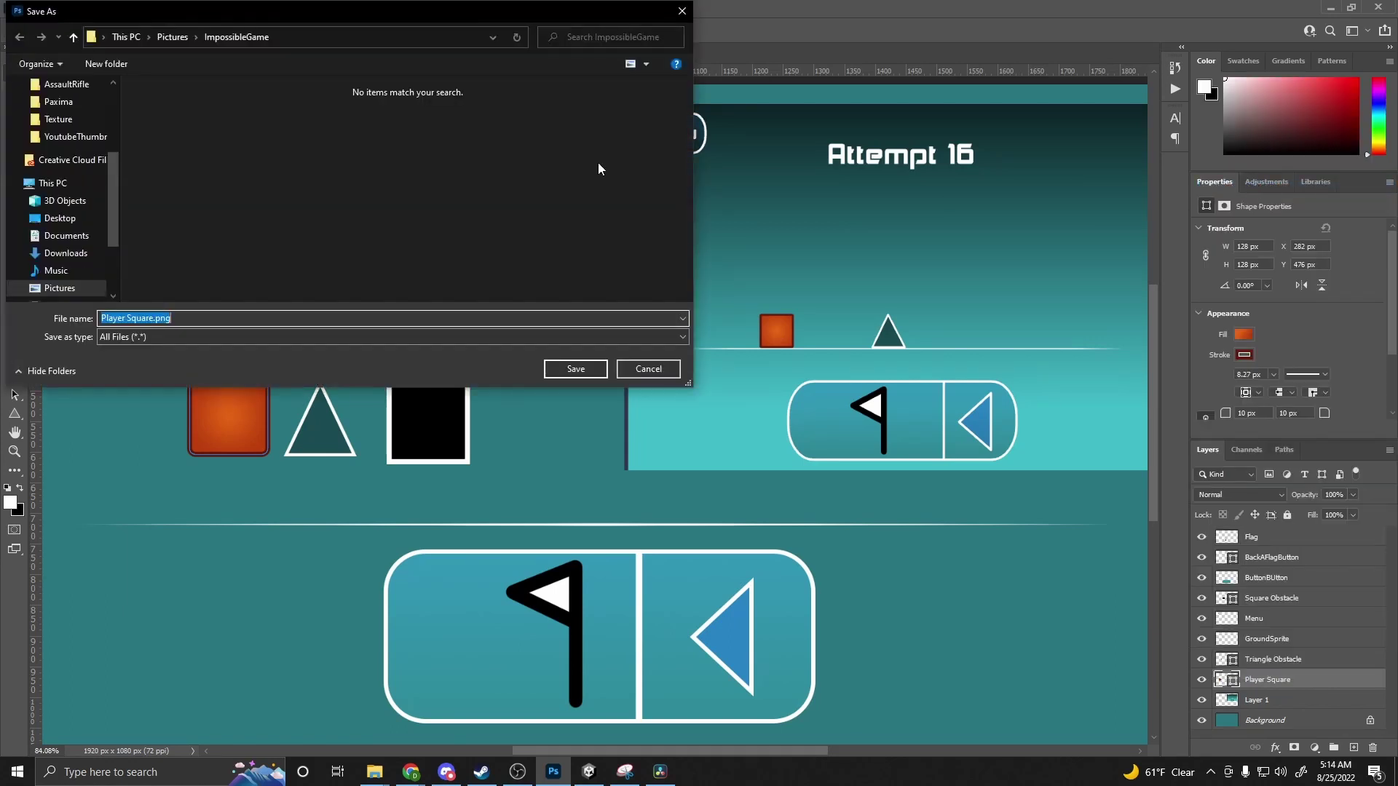
{"action": "left_click", "coordinate": [576, 369]}
- Quick-export the Triangle Obstacle layer as Triangle Obstacle.png into the ImpossibleGame folder
{"action": "left_click", "coordinate": [1281, 659]}
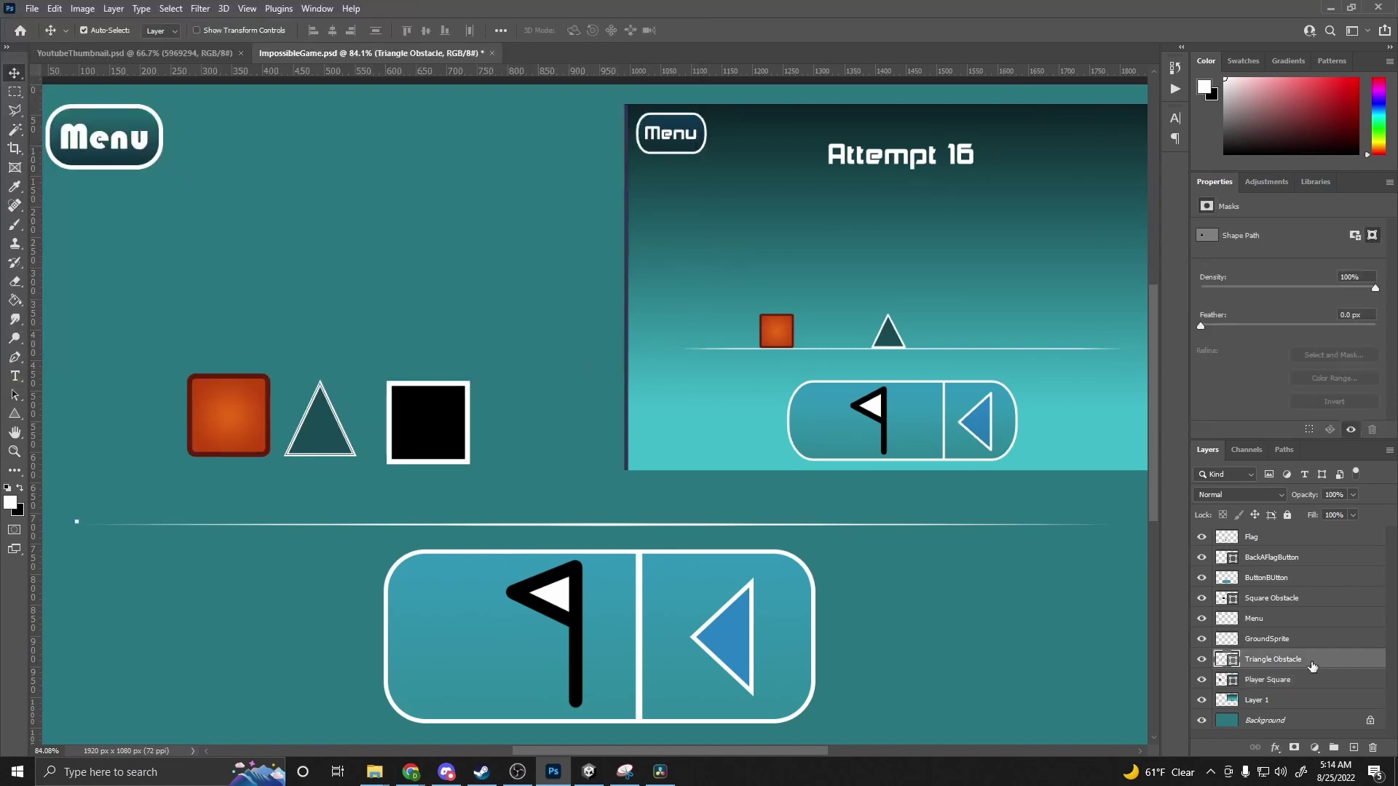
{"action": "right_click", "coordinate": [1303, 661]}
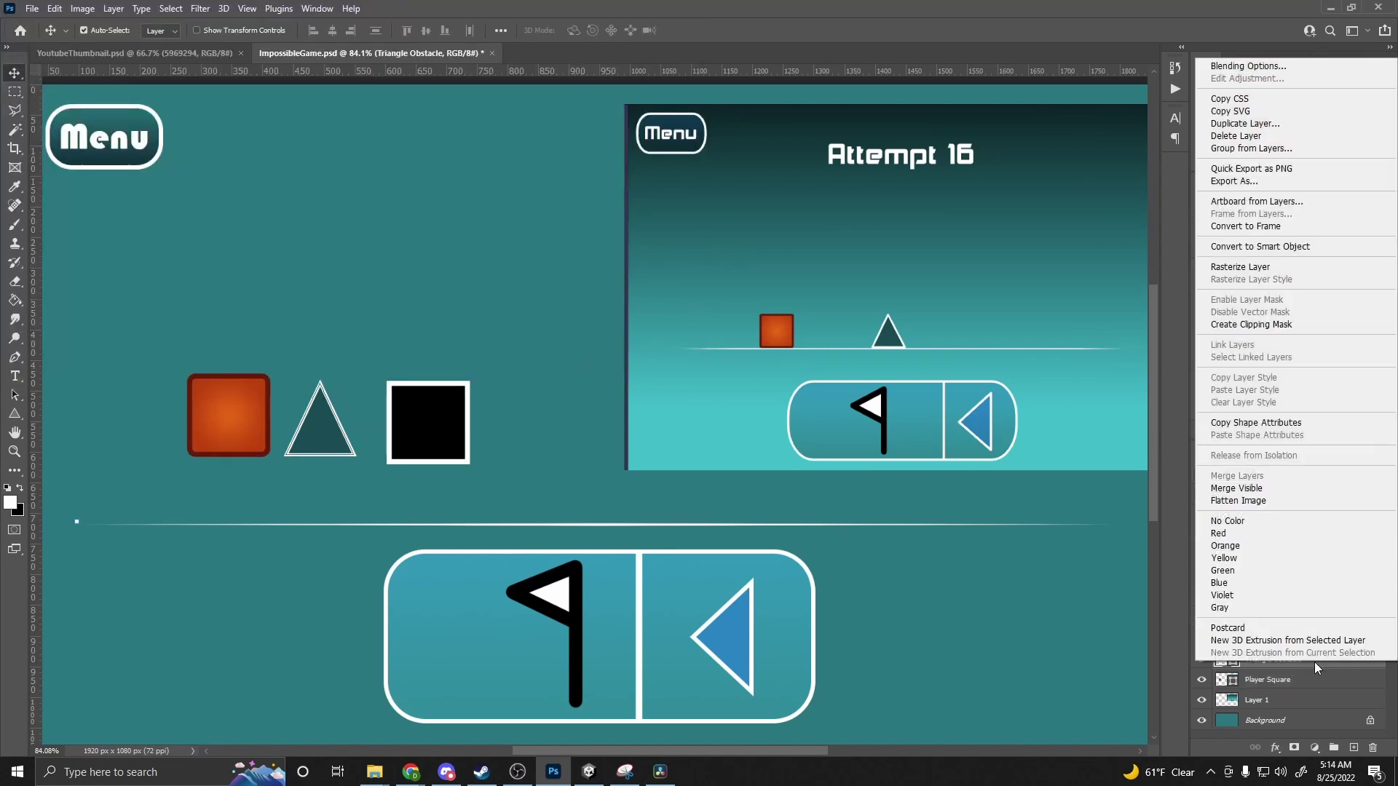
{"action": "left_click", "coordinate": [1238, 175]}
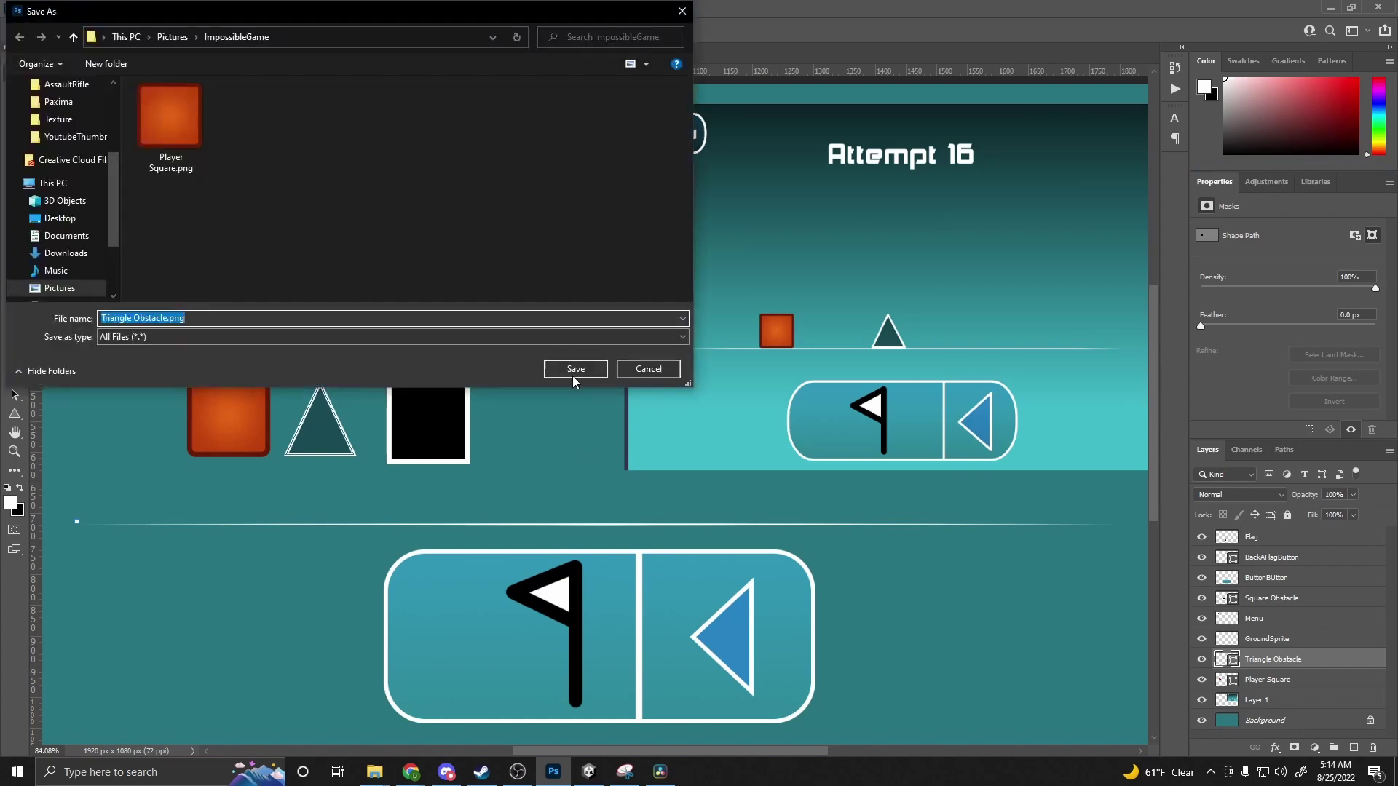
{"action": "left_click", "coordinate": [575, 369]}
- Quick-export the GroundSprite layer as a PNG into the ImpossibleGame folder
{"action": "left_click", "coordinate": [1279, 641]}
{"action": "right_click", "coordinate": [1332, 639]}
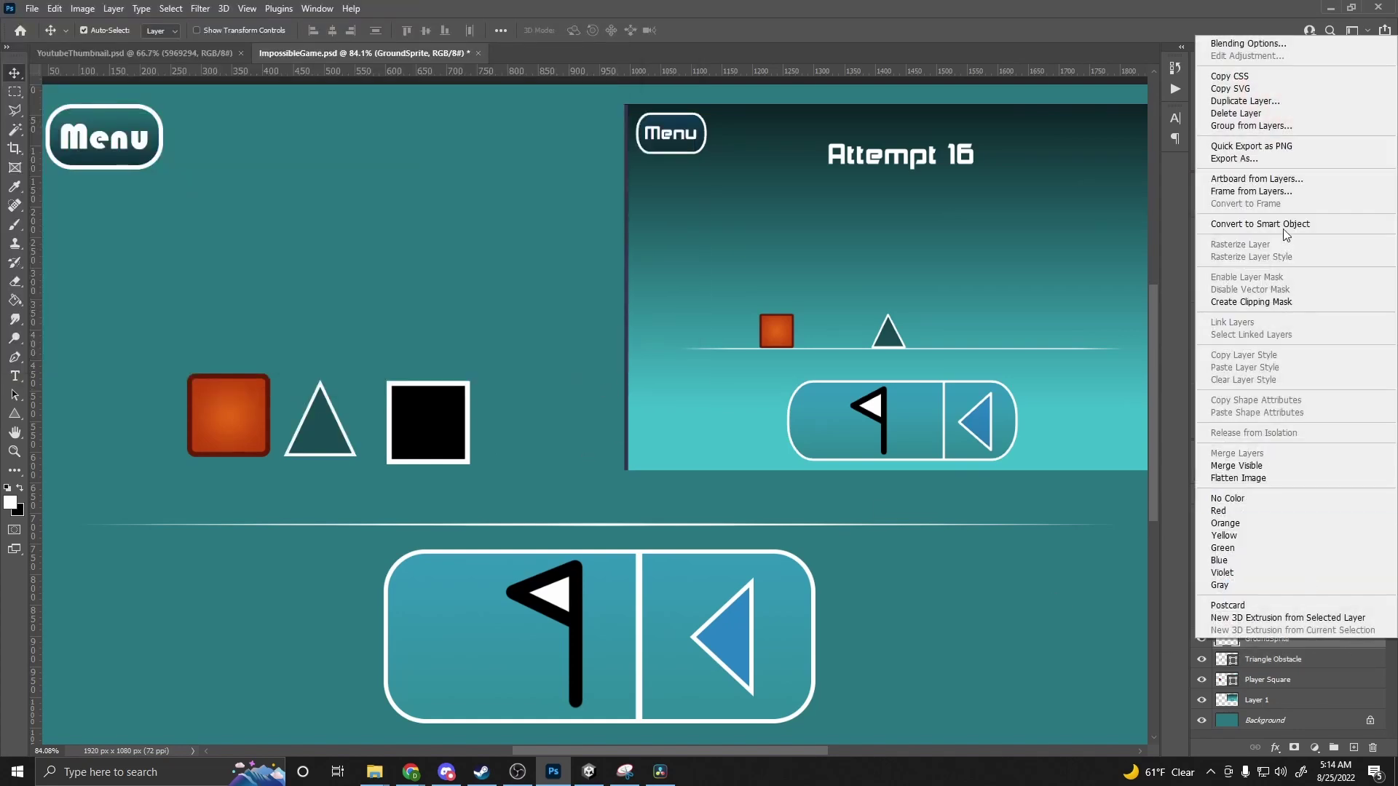
{"action": "left_click", "coordinate": [1260, 150]}
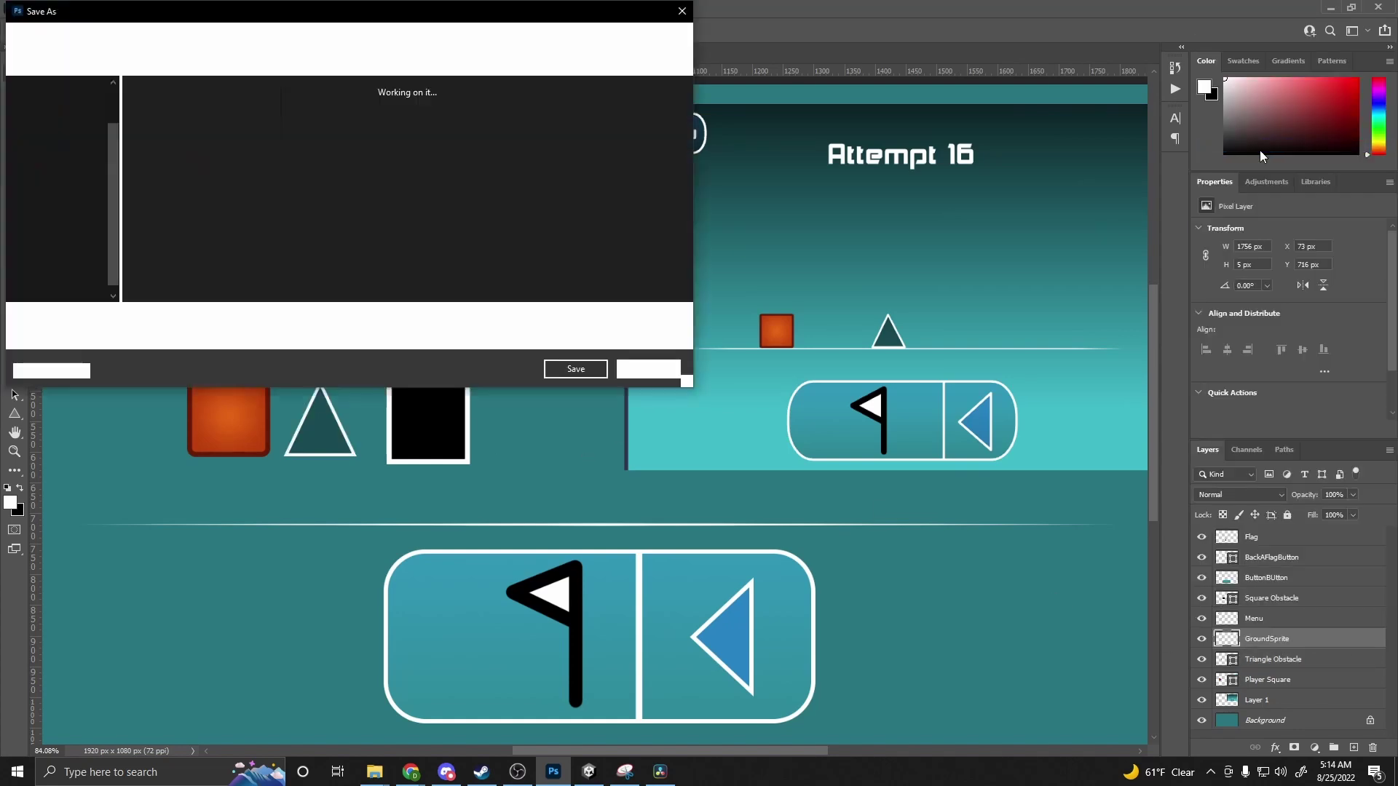
{"action": "left_click", "coordinate": [575, 369]}
- Check the Menu layer by toggling its visibility and quick-export it as a PNG into the ImpossibleGame folder
{"action": "right_click", "coordinate": [1280, 618]}
{"action": "left_click", "coordinate": [1201, 618]}
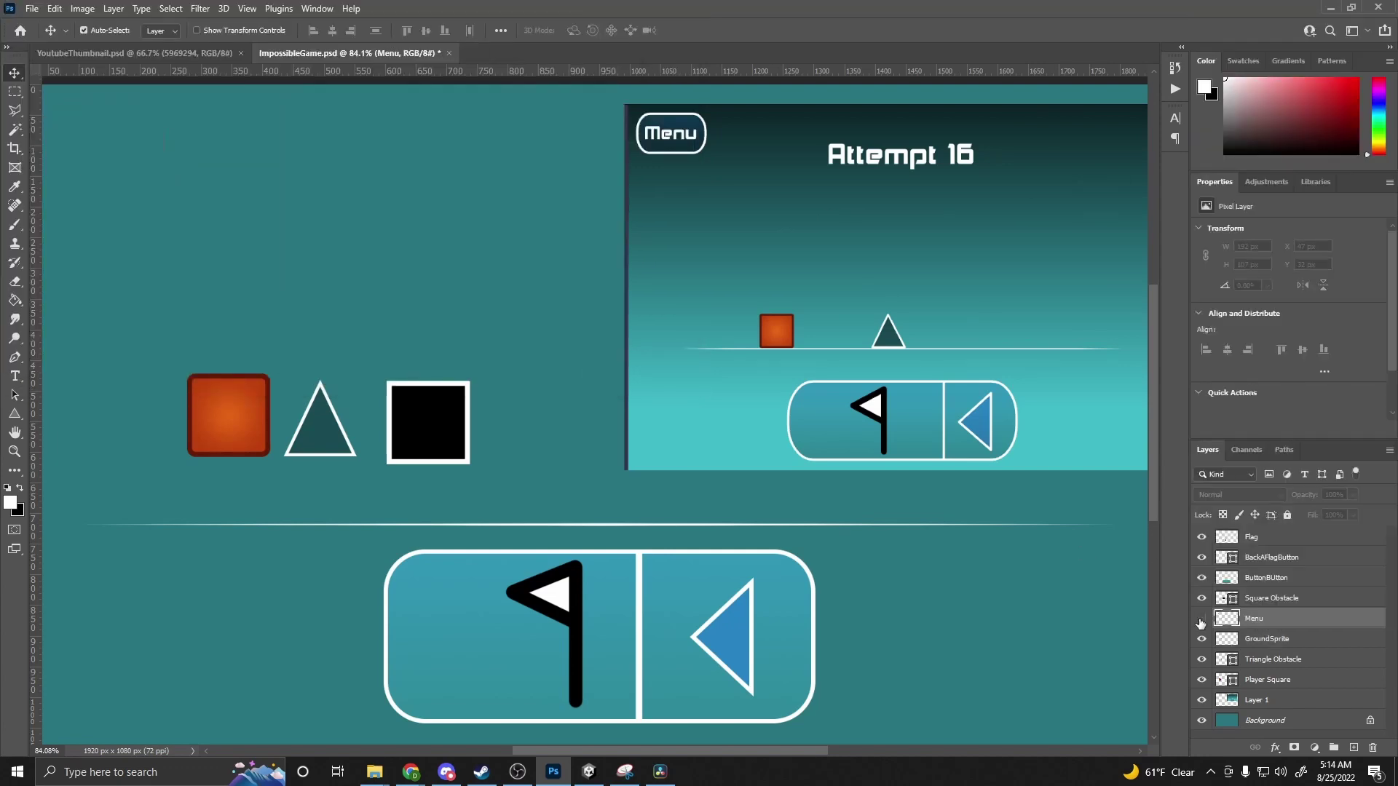
{"action": "left_click", "coordinate": [1201, 618]}
{"action": "right_click", "coordinate": [1280, 618]}
{"action": "left_click", "coordinate": [1282, 124]}
- Quick-export the Square Obstacle layer as Square Obstacle.png, exporting it a second time and replacing the existing file
{"action": "left_click", "coordinate": [1294, 576]}
{"action": "right_click", "coordinate": [1294, 576]}
{"action": "left_click", "coordinate": [1146, 264]}
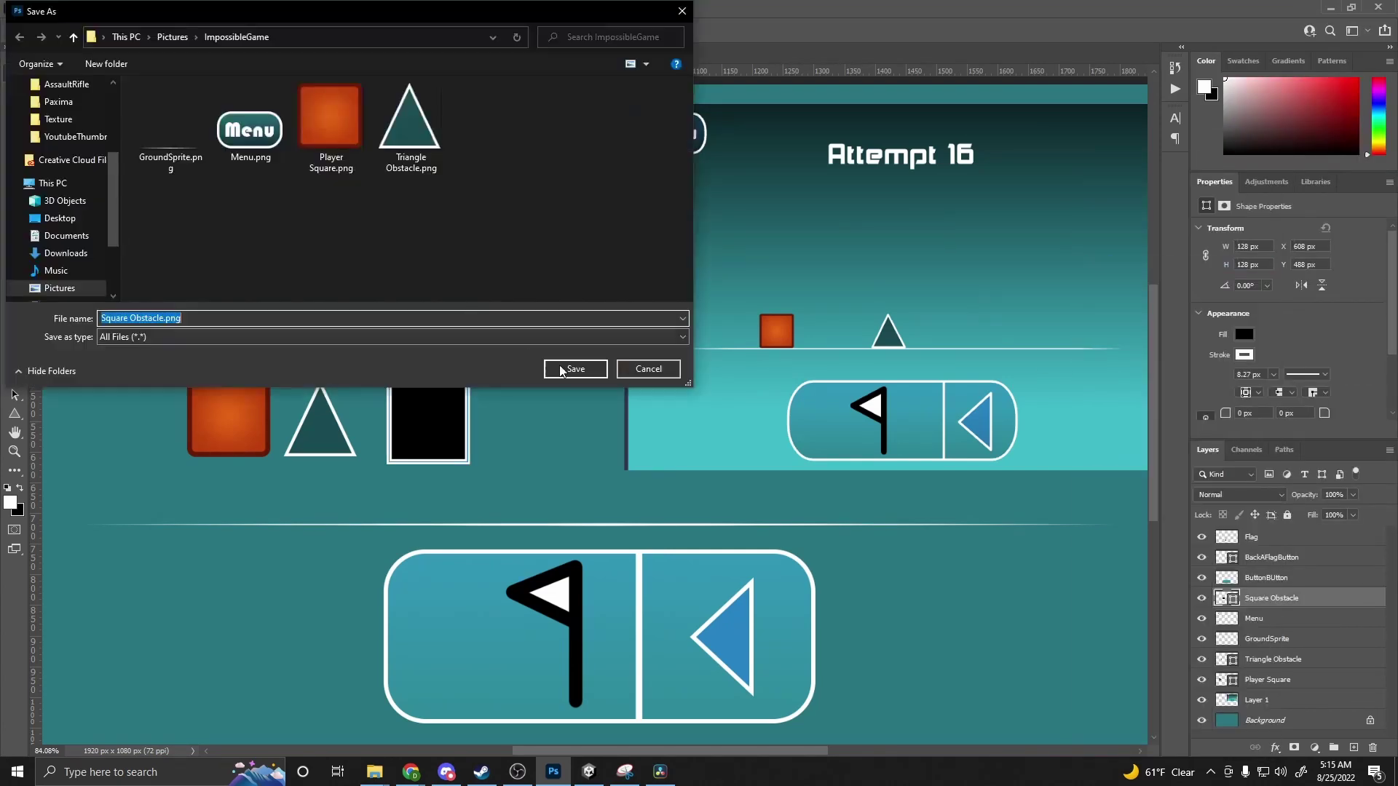
{"action": "left_click", "coordinate": [572, 368]}
{"action": "right_click", "coordinate": [1294, 570]}
{"action": "left_click", "coordinate": [1323, 597]}
{"action": "right_click", "coordinate": [1323, 597]}
{"action": "left_click", "coordinate": [1214, 269]}
{"action": "key", "text": "Return"}
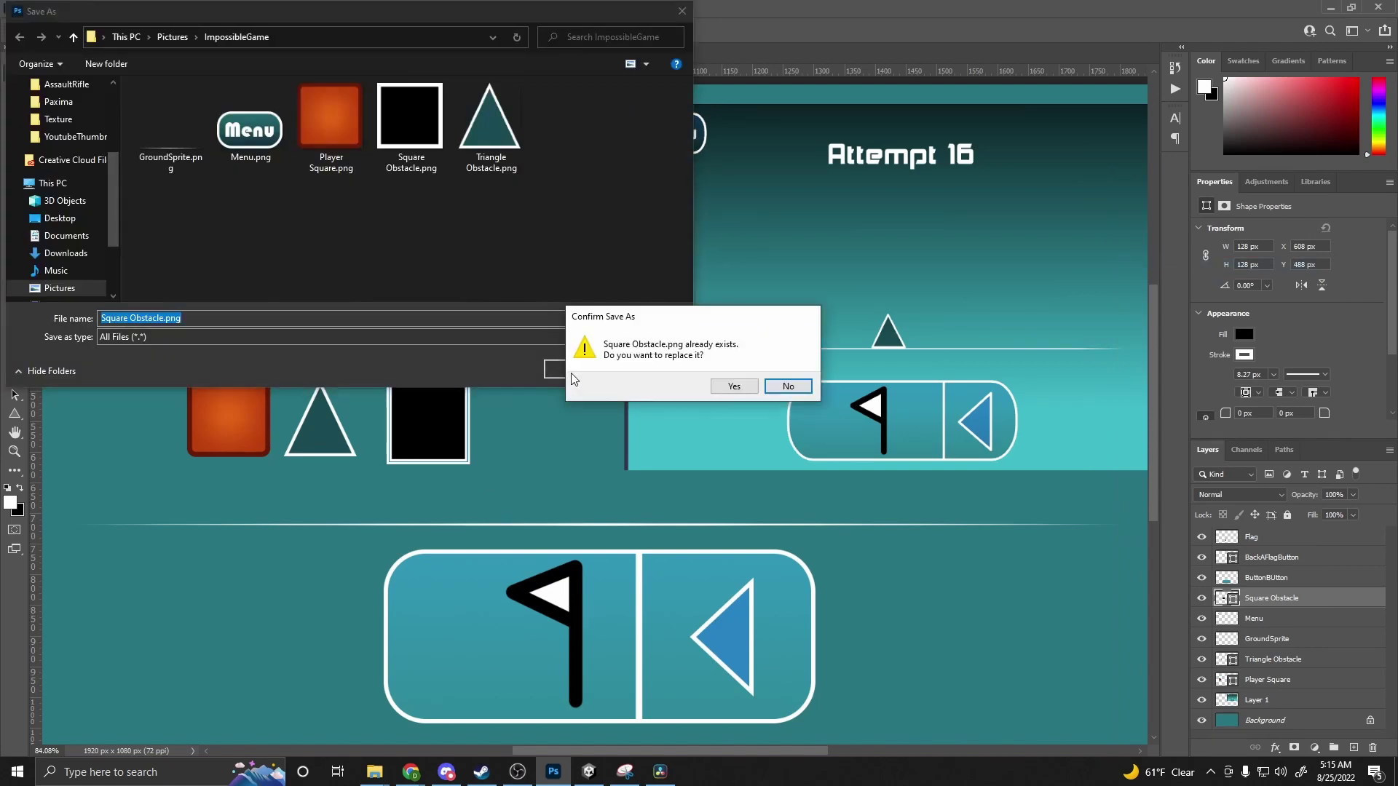
{"action": "left_click", "coordinate": [727, 384]}
- Quick-export the ButtonBUtton layer with the divided button bar as a PNG into the same folder
{"action": "left_click", "coordinate": [1294, 577]}
{"action": "right_click", "coordinate": [1294, 577]}
{"action": "left_click", "coordinate": [1190, 265]}
{"action": "left_click", "coordinate": [602, 372]}
- Quick-export the BackAFlagButton layer with the blue arrow as a PNG into the same folder
{"action": "left_click", "coordinate": [1294, 557]}
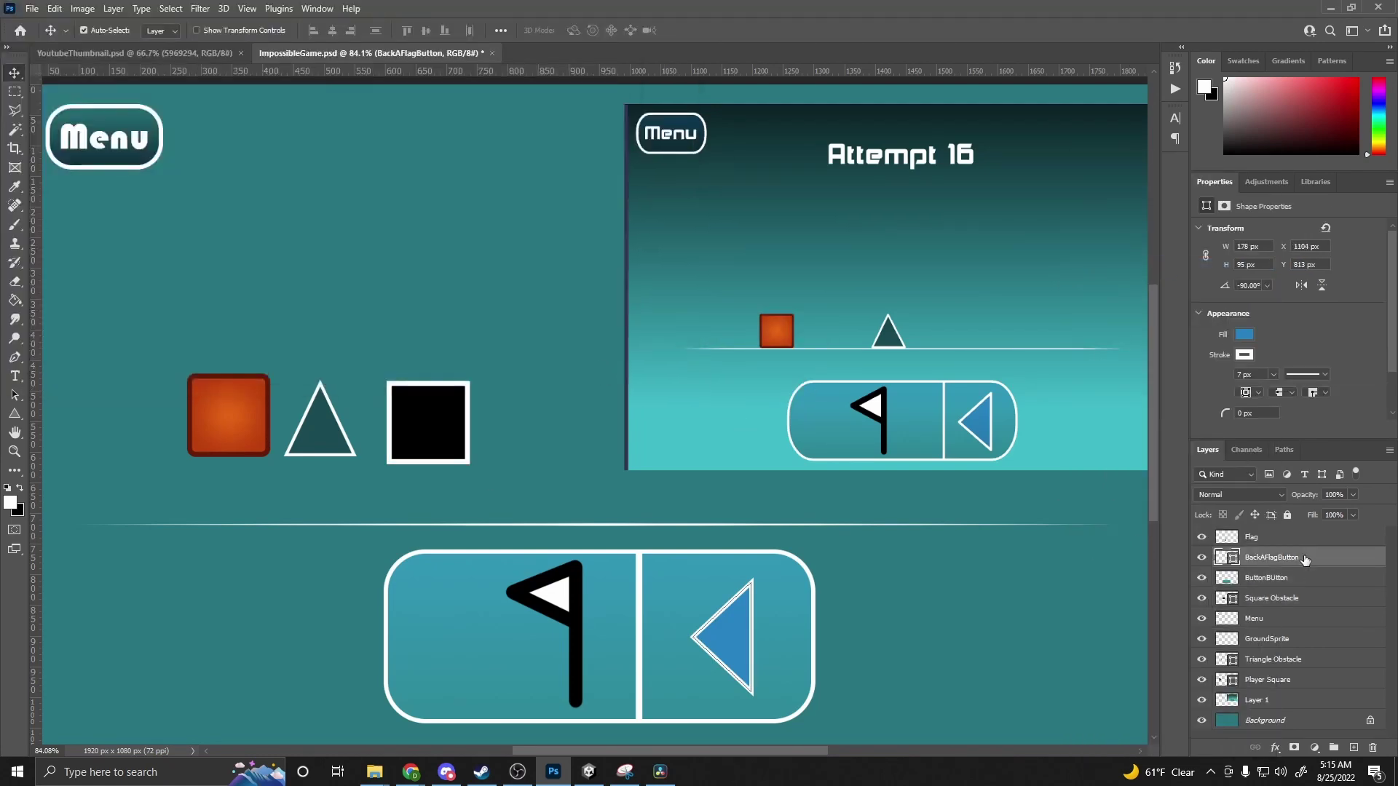
{"action": "right_click", "coordinate": [1305, 557]}
{"action": "left_click", "coordinate": [1190, 267]}
{"action": "left_click", "coordinate": [564, 372]}
- Quick-export the Flag layer as a PNG
{"action": "left_click", "coordinate": [1250, 537]}
{"action": "right_click", "coordinate": [1250, 536]}
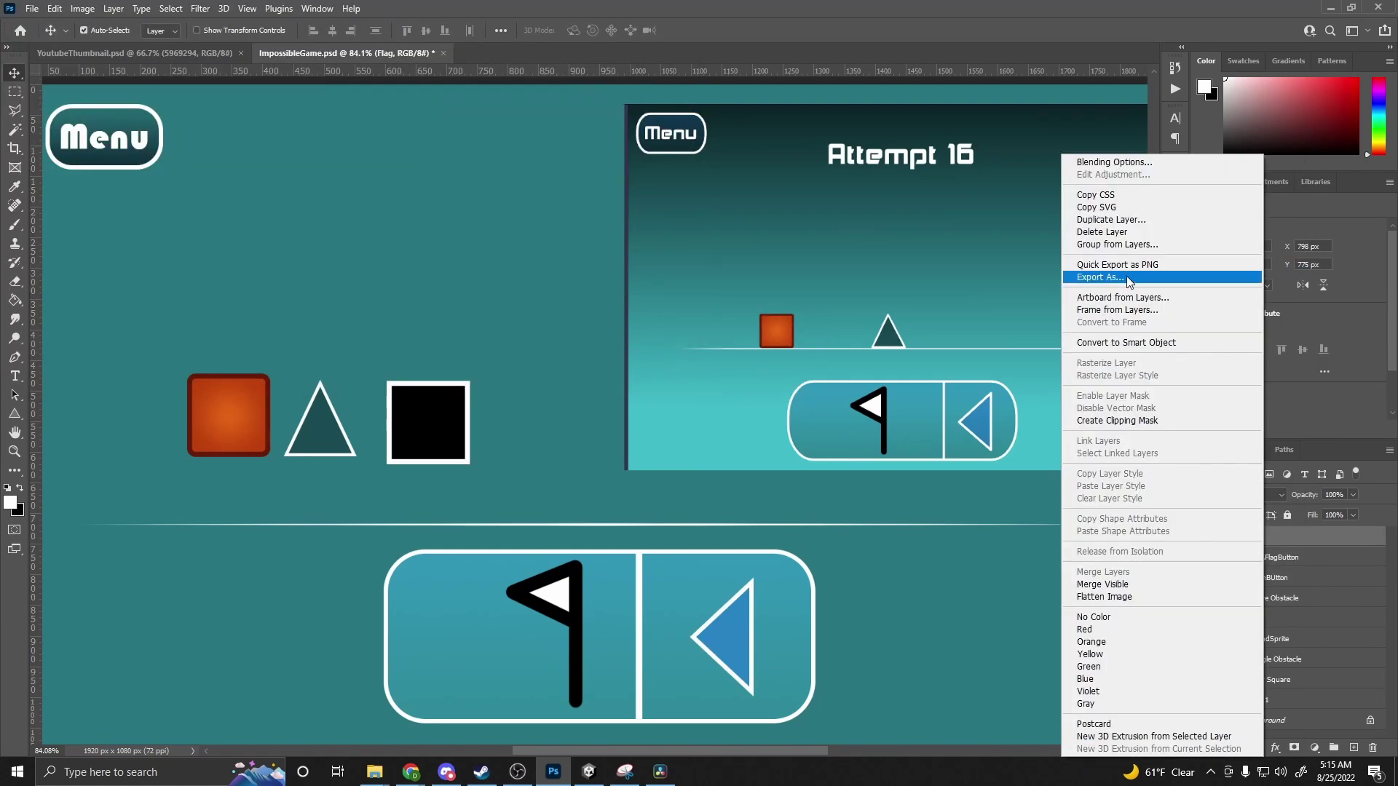
{"action": "left_click", "coordinate": [1191, 269]}
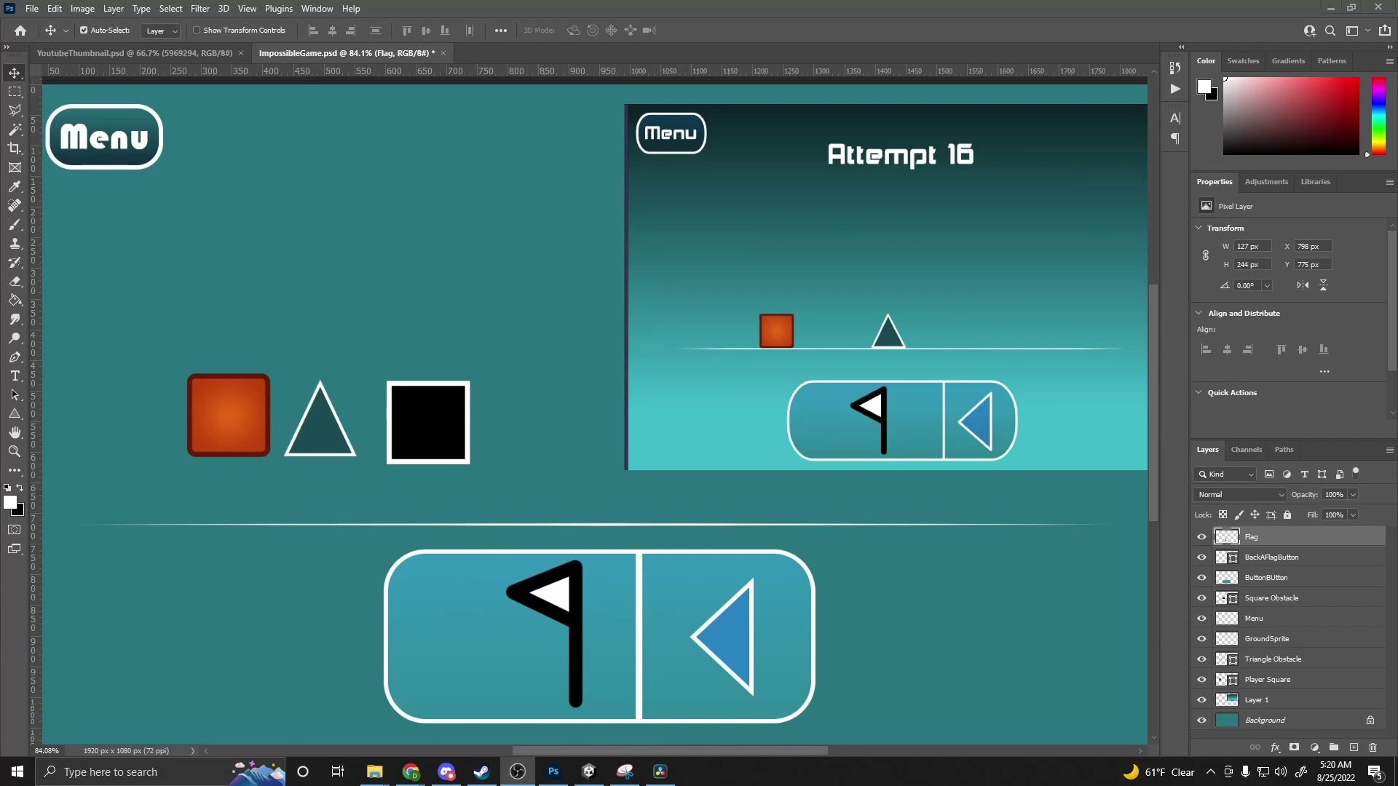